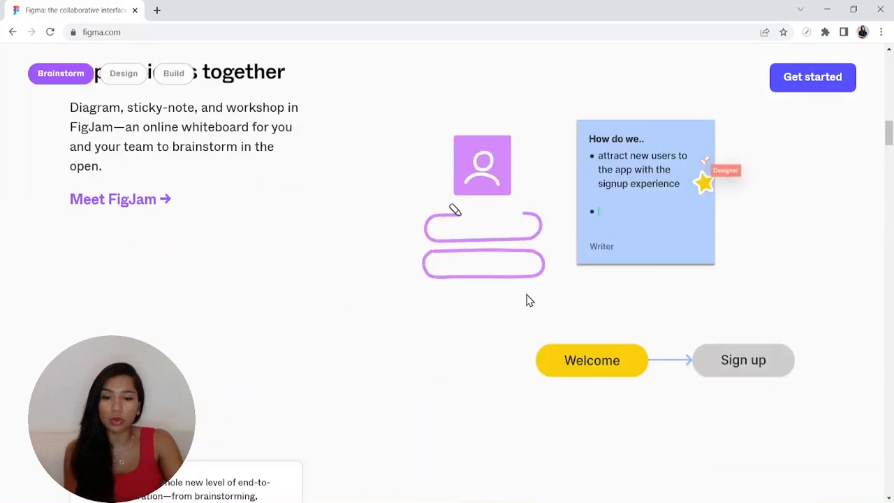
Switch from the Figma website to the Illustration file in the Figma desktop app
scroll(529, 300, up, 7)
scroll(528, 300, up, 5)
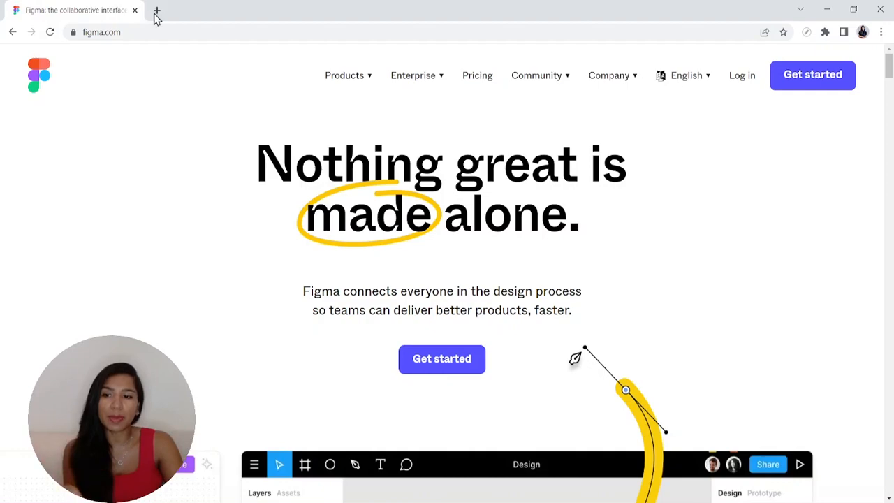
click(830, 11)
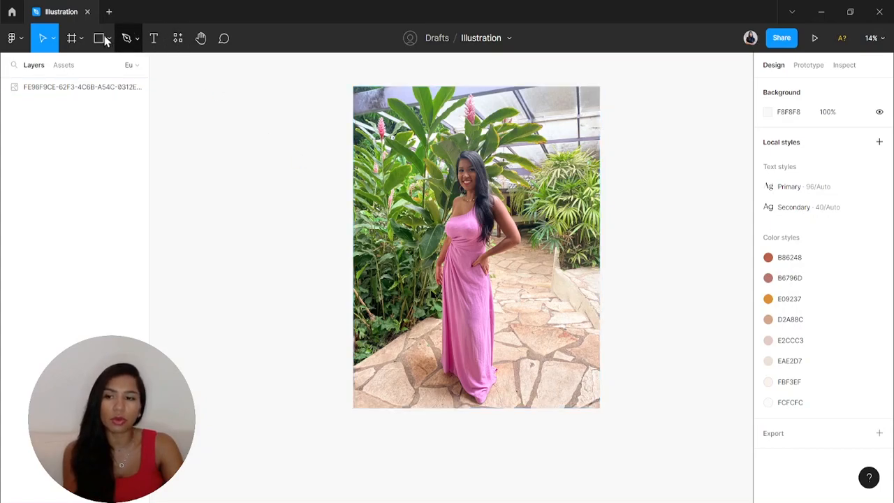
click(82, 40)
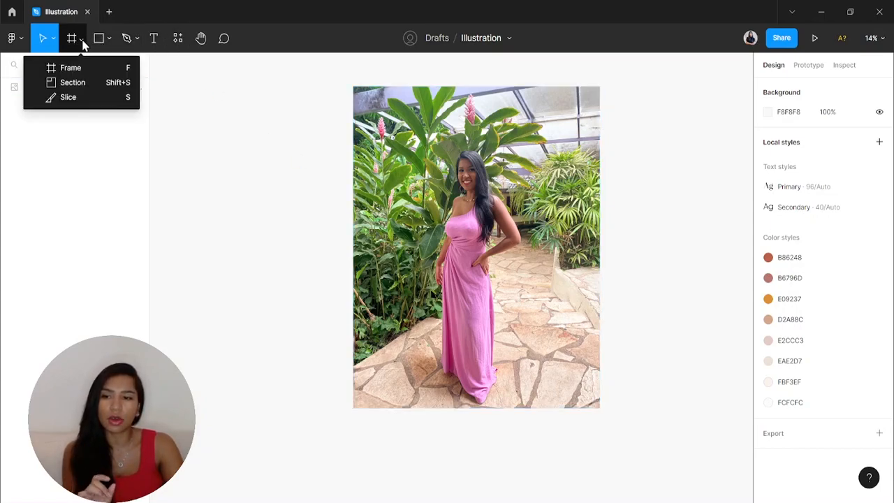
click(102, 40)
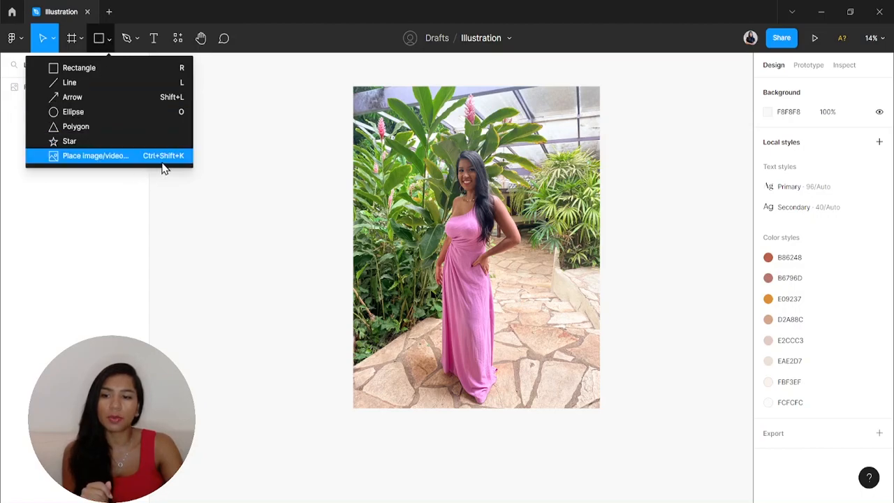
click(267, 244)
click(460, 208)
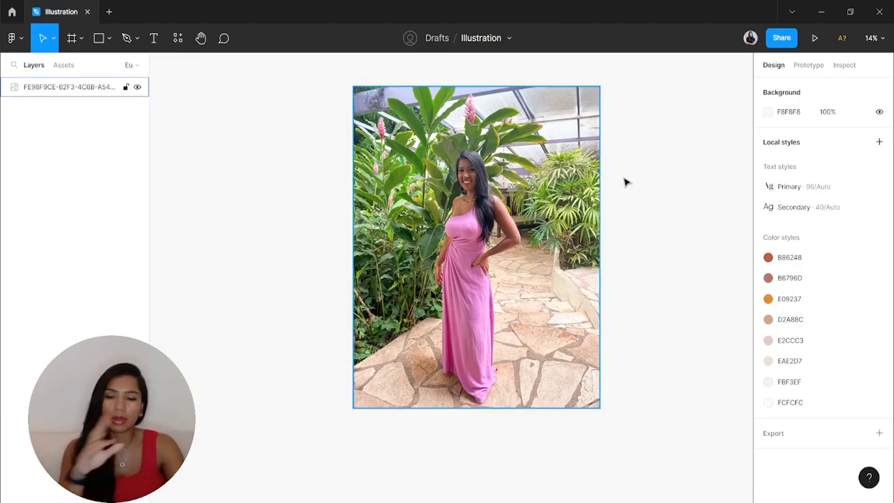
scroll(439, 180, up, 3)
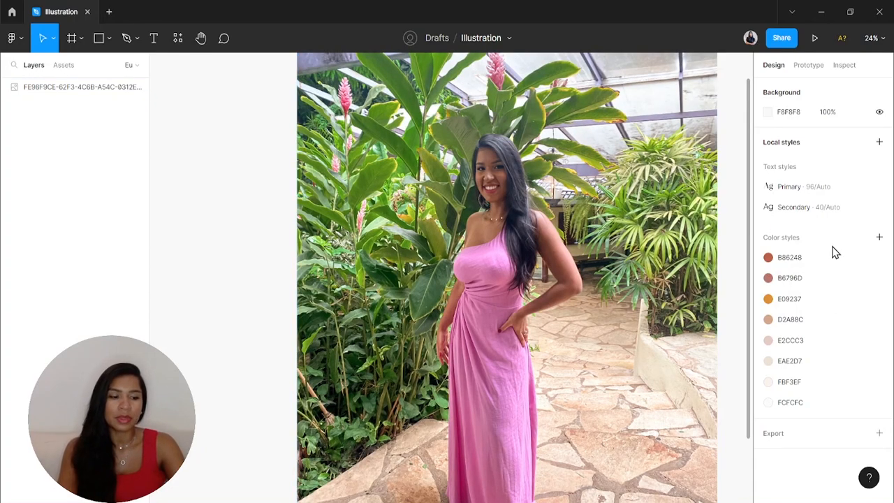
scroll(371, 210, down, 5)
scroll(425, 237, up, 3)
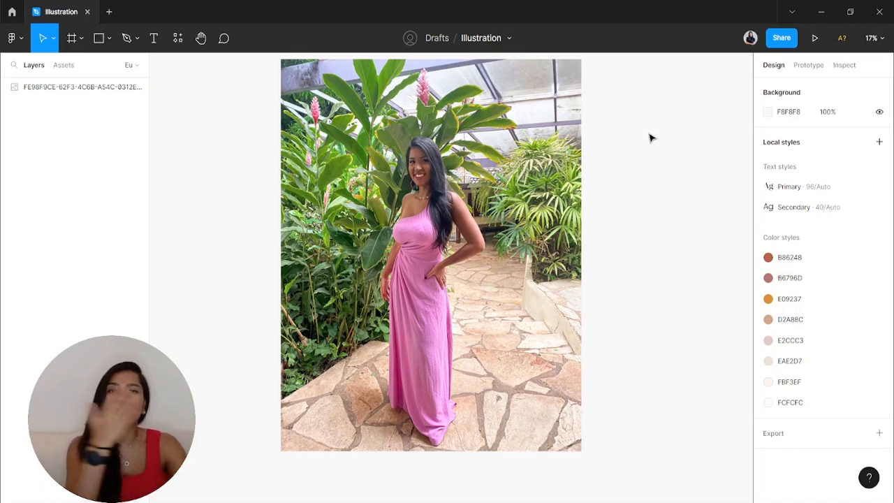
scroll(597, 236, up, 2)
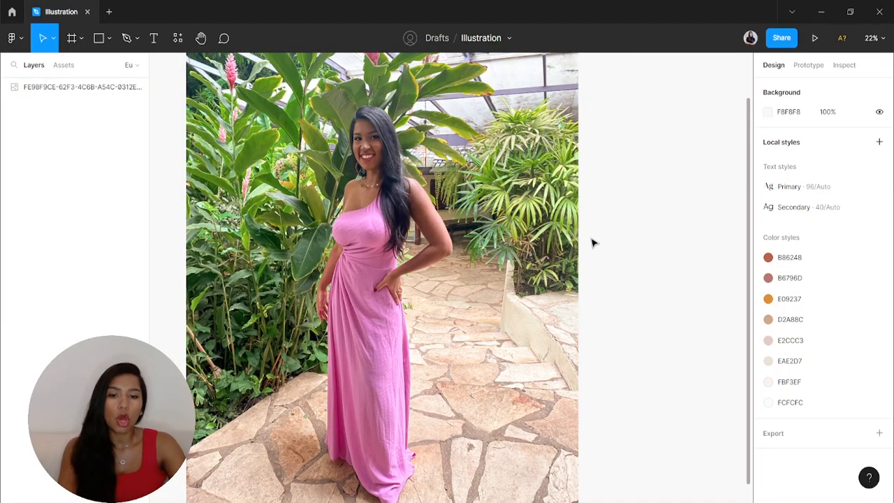
scroll(650, 280, right, 3)
click(127, 39)
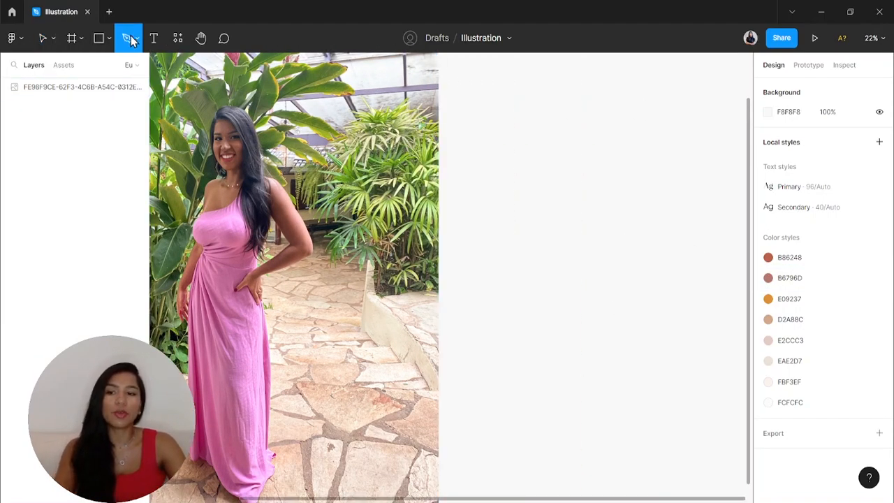
click(138, 41)
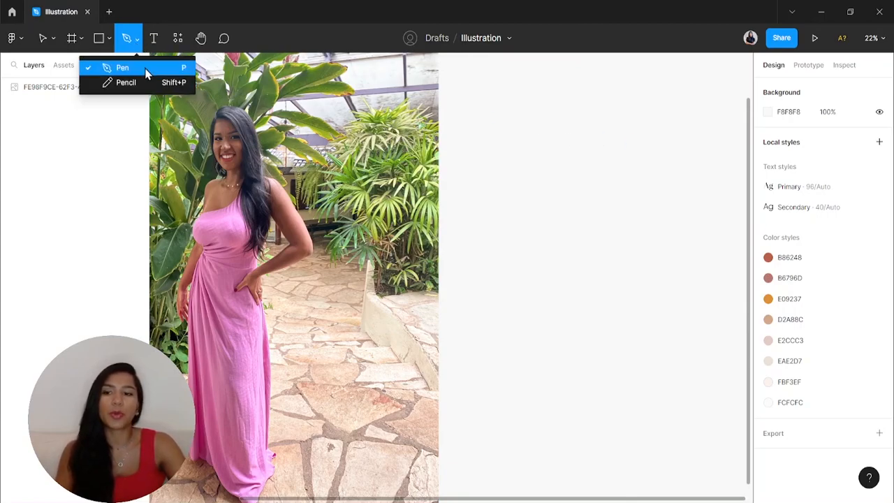
key(Escape)
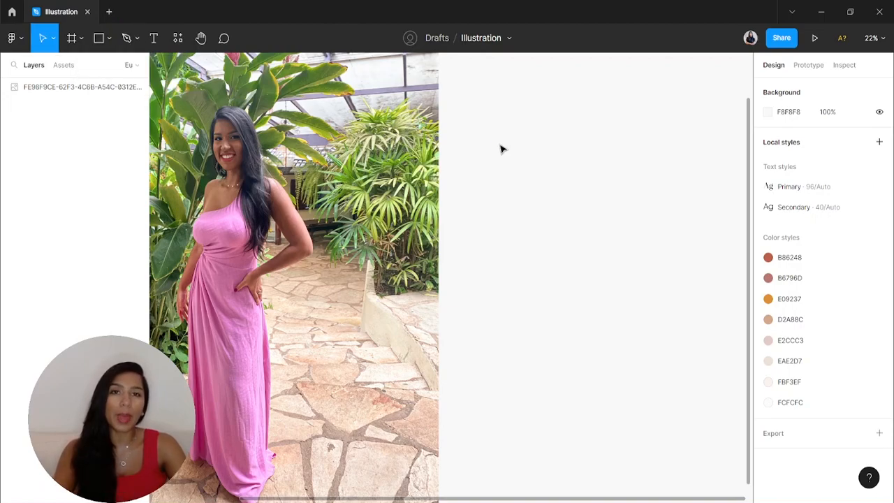
Draw a closed 13-point straight-edged shape with the Pen tool on the empty canvas beside the photo, about 1349 × 1211 in size
key(p)
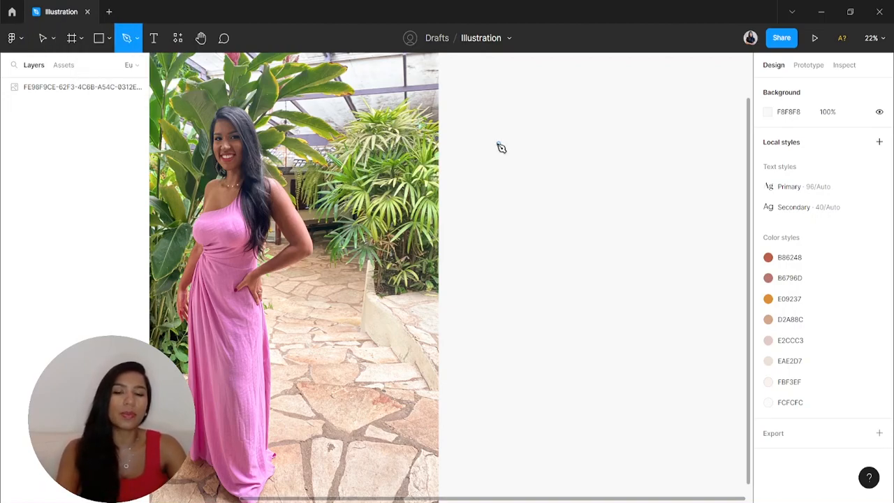
click(610, 144)
click(581, 96)
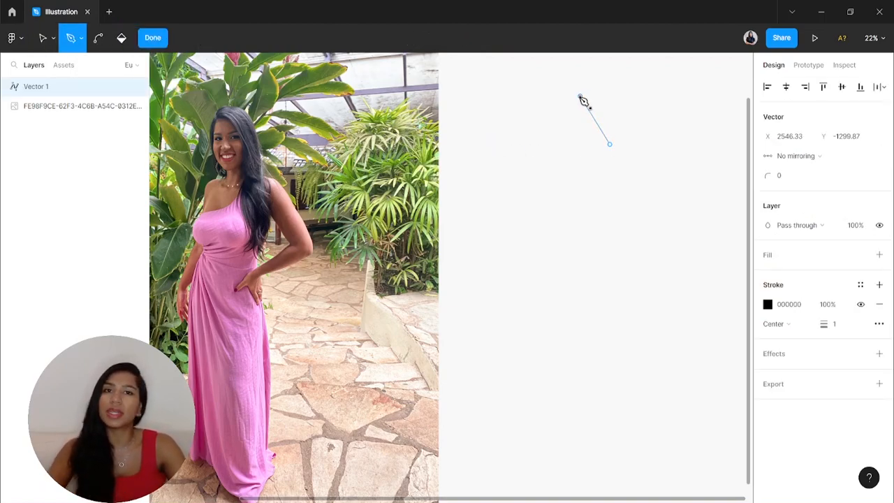
click(530, 96)
click(498, 129)
click(498, 181)
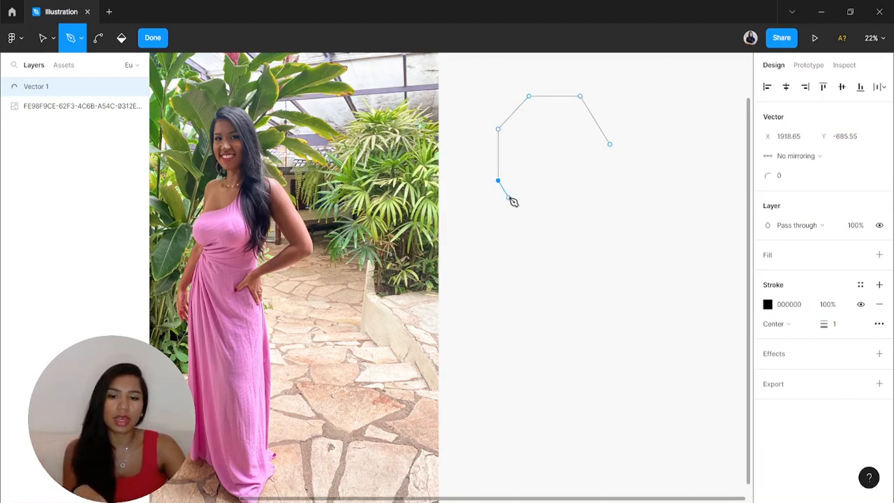
click(533, 249)
click(603, 262)
click(639, 211)
click(668, 171)
click(674, 144)
click(639, 129)
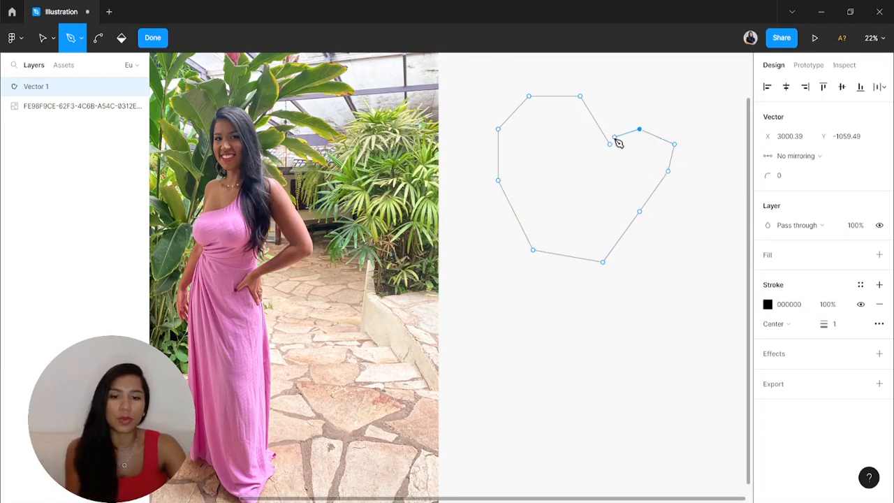
click(635, 101)
click(620, 110)
click(610, 144)
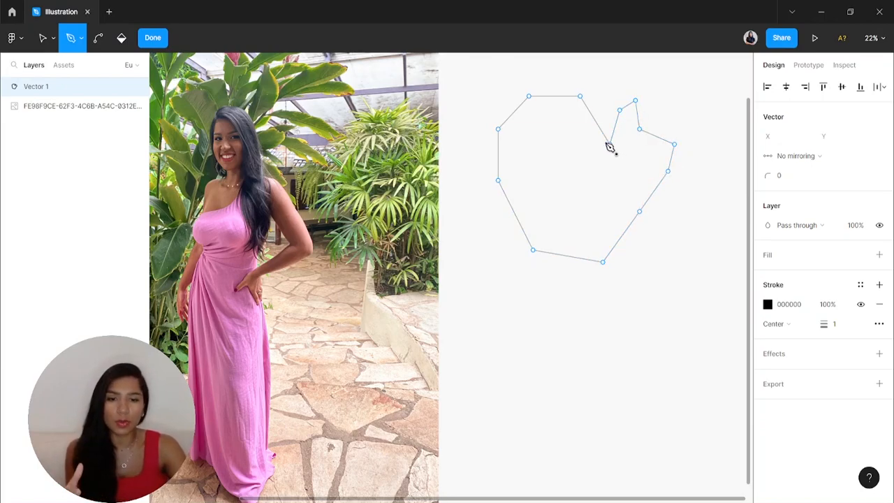
key(Escape)
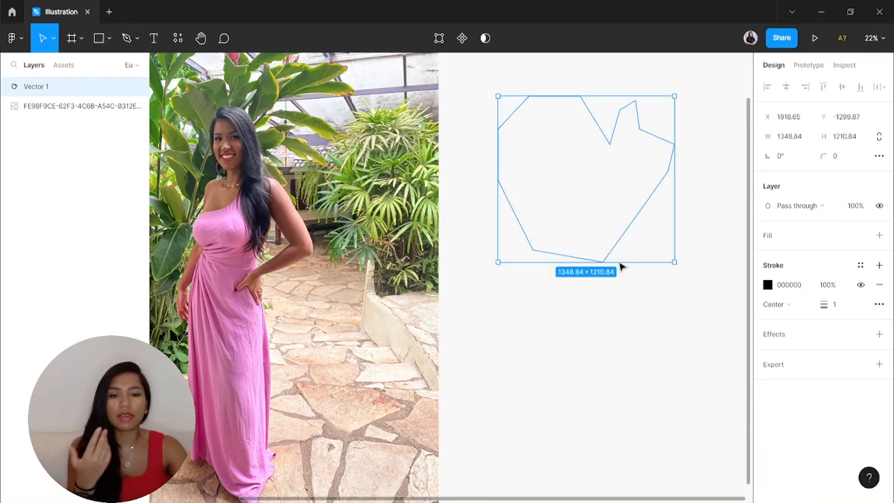
click(647, 286)
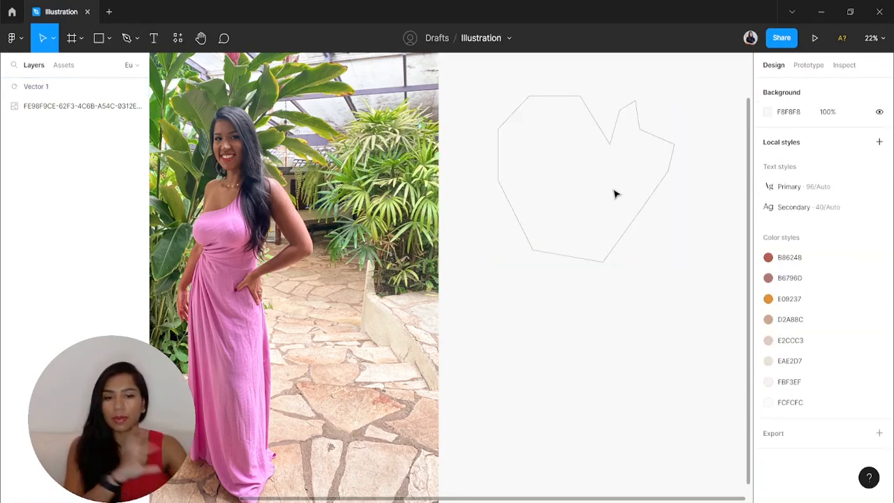
Select all points of the drawn shape in vector editing and set their corner radius to 300
double_click(612, 148)
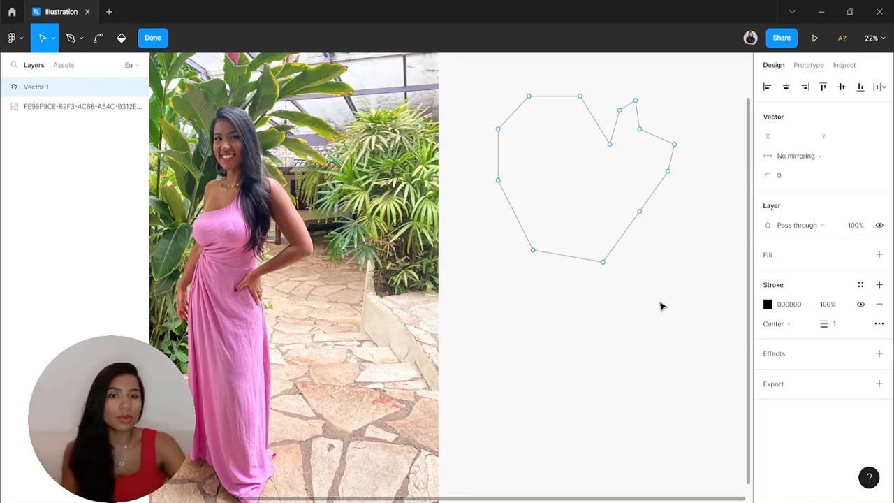
drag(707, 325, 485, 60)
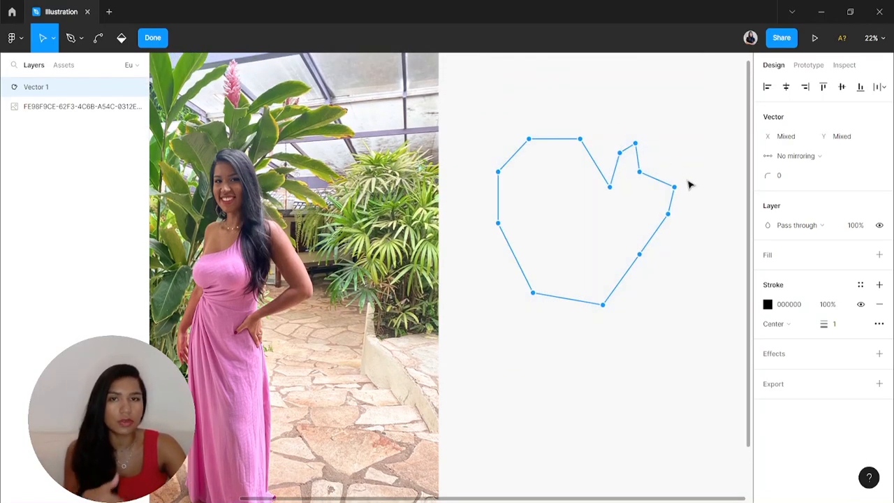
click(788, 180)
text(300)
key(Return)
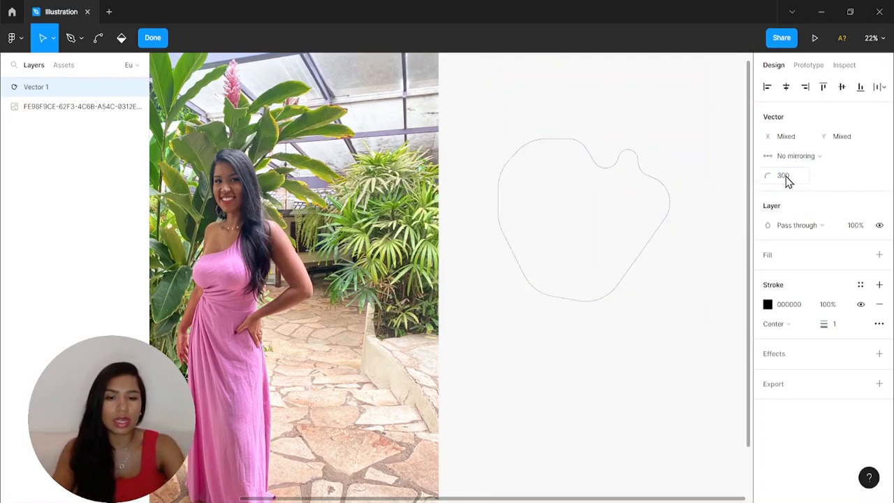
Try corner radii of 10 and 30 on all selected points of the shape
click(788, 180)
text(10)
key(Return)
click(787, 180)
text(2)
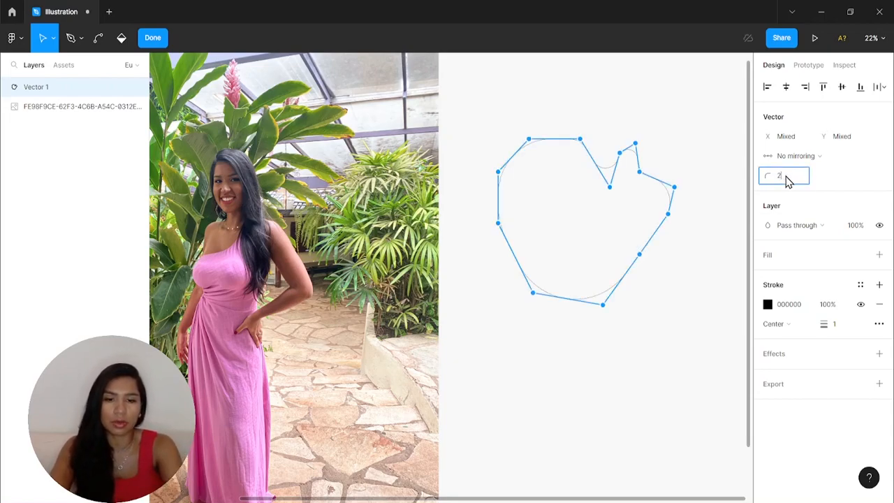
text(30)
key(Return)
Set the corner radius of all the shape's points to 300 and leave vector editing
click(788, 178)
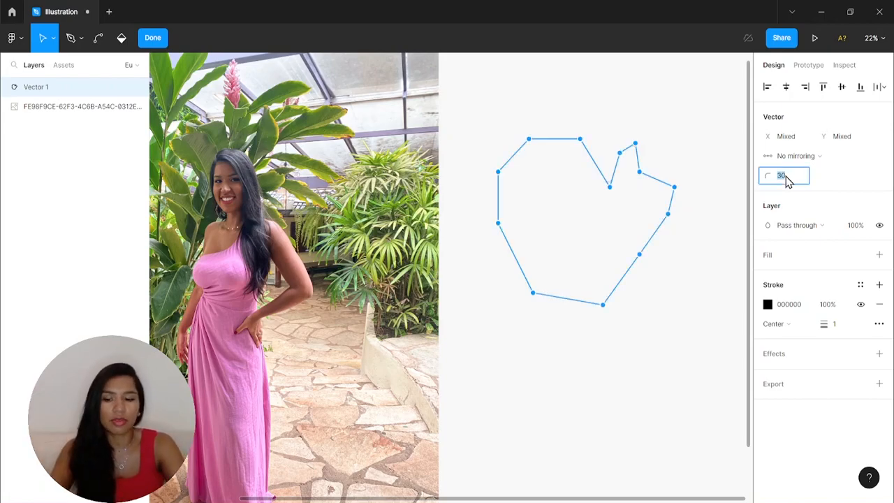
text(300)
key(Return)
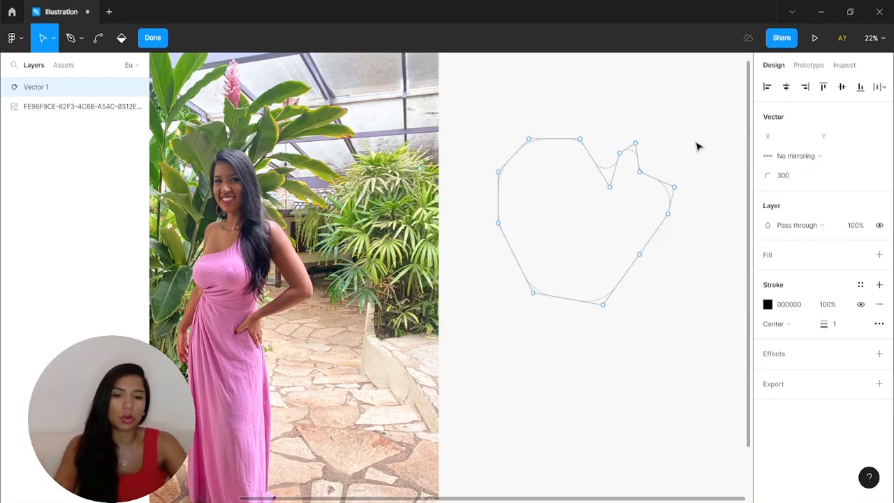
key(Escape)
click(648, 123)
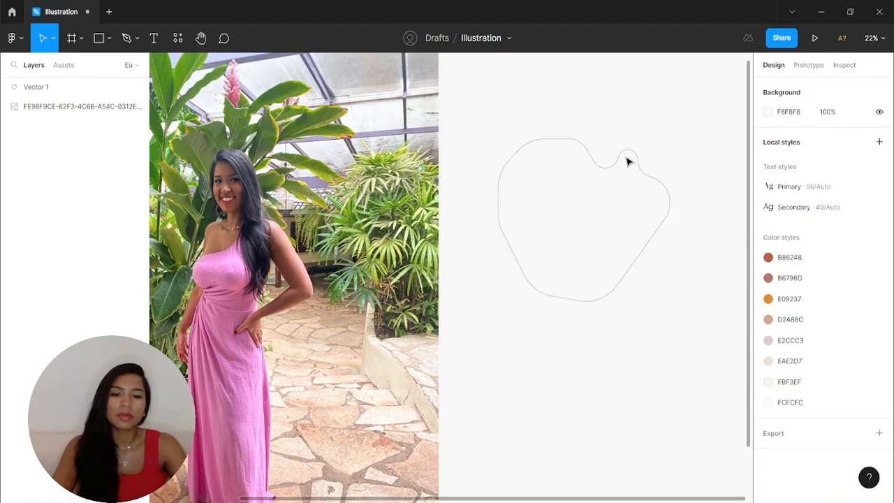
Set the corner radius of the shape's inner notch point to 0 so that corner is sharp
double_click(627, 159)
click(611, 187)
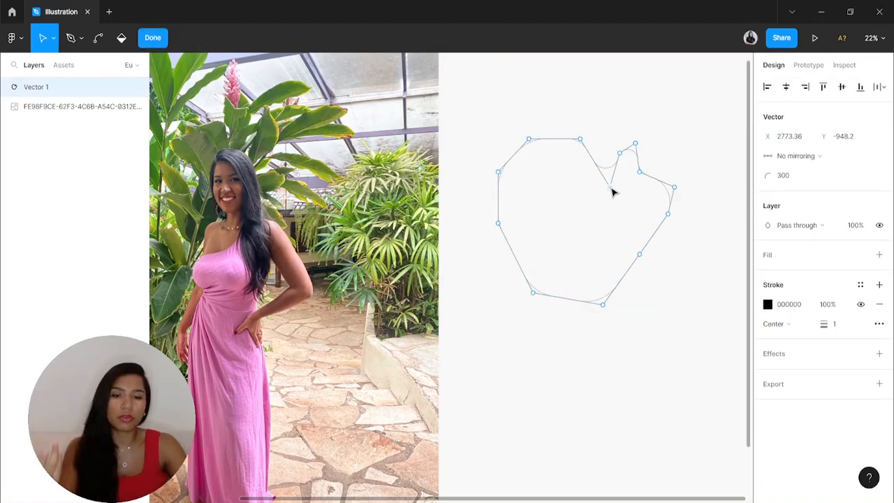
click(786, 176)
text(0)
key(Return)
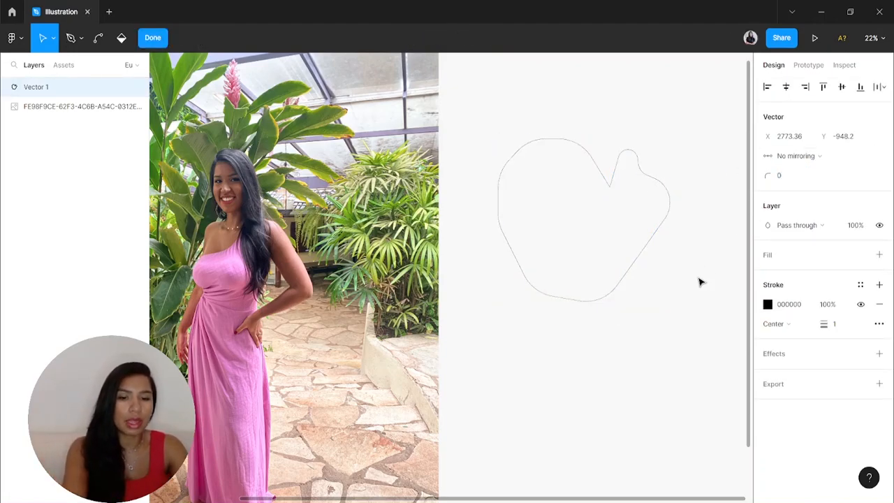
key(Escape)
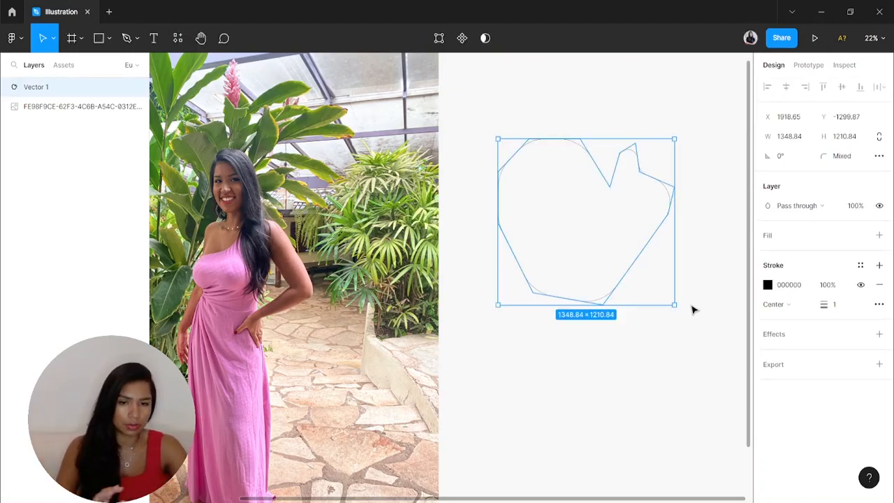
double_click(607, 183)
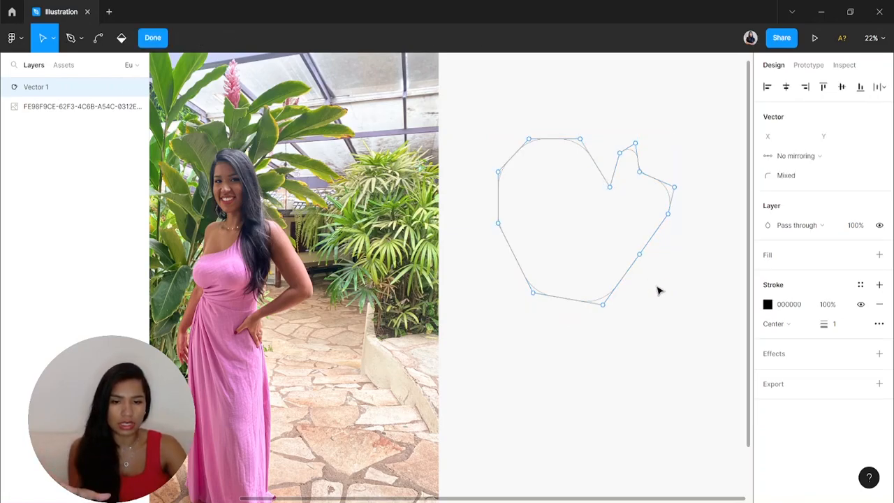
key(Escape)
double_click(646, 262)
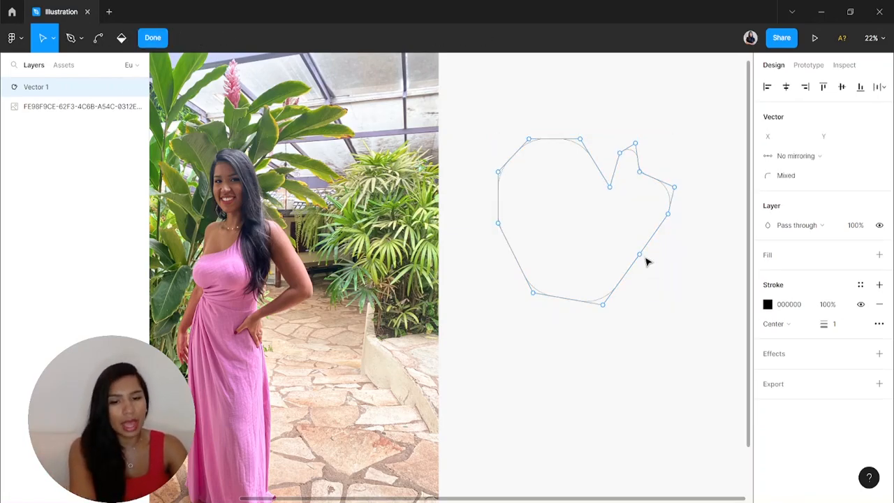
key(Escape)
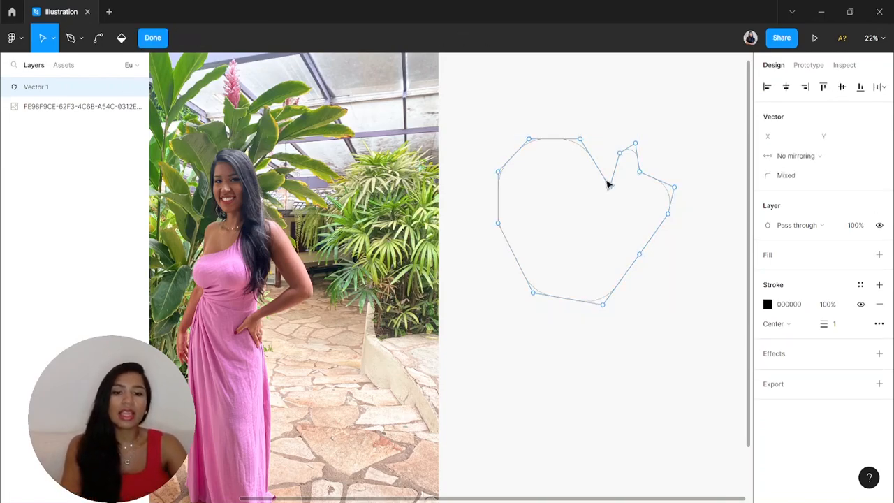
Move the points on the shape's right side outward to form the right half of a heart
double_click(609, 184)
scroll(614, 185, right, 2)
drag(581, 167, 594, 150)
drag(606, 188, 581, 286)
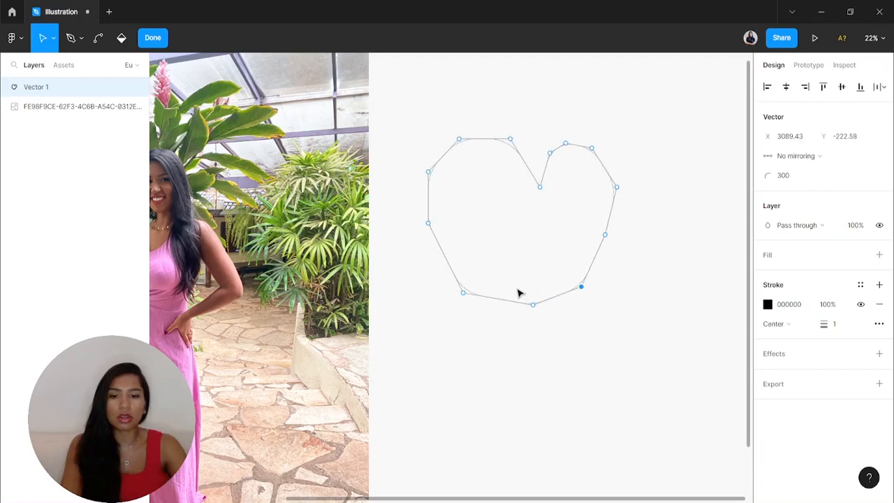
Adjust the heart's lower points, pulling the bottom one down into a tip with a corner radius of 0
drag(463, 292, 470, 294)
drag(533, 306, 524, 336)
click(787, 176)
text(0)
key(Return)
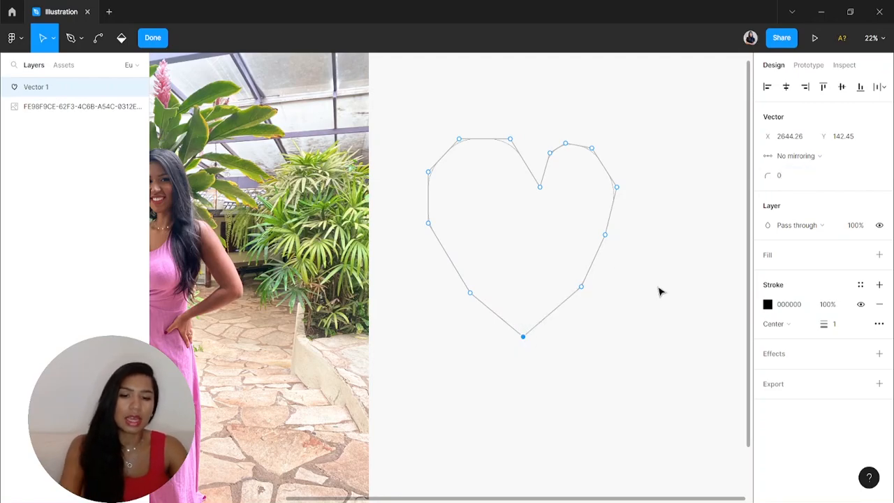
key(Escape)
key(Escape)
Move the top point of the heart's right lobe up and to the right to widen the lobe
double_click(542, 187)
drag(679, 352, 563, 113)
drag(569, 143, 594, 138)
key(Escape)
key(Escape)
key(Escape)
Add a solid fill to the heart shape and remove its stroke
scroll(566, 129, down, 3)
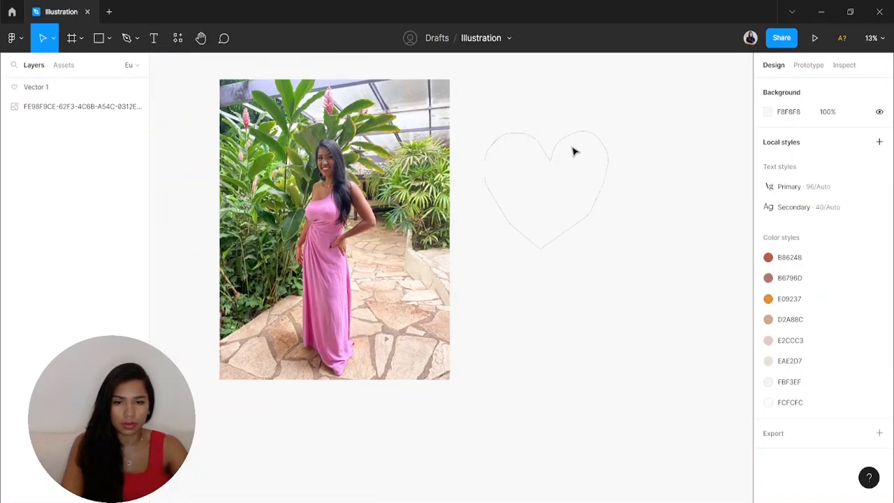
click(570, 137)
key(shift+2)
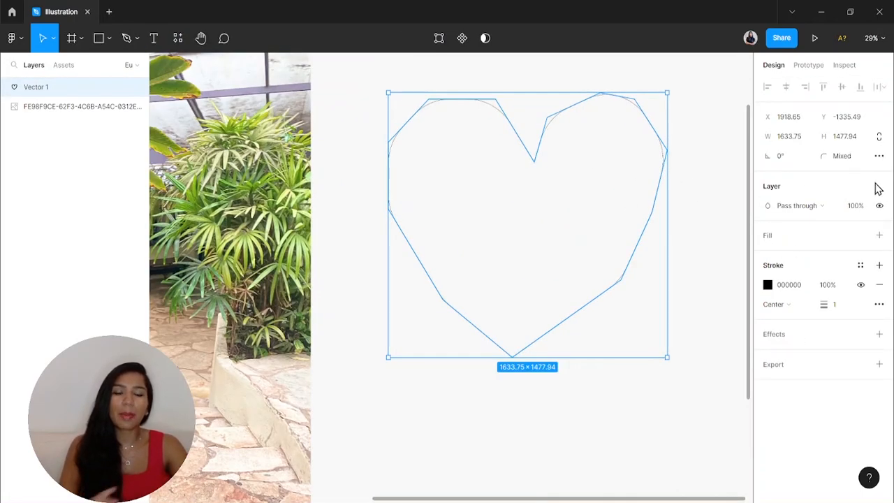
click(879, 235)
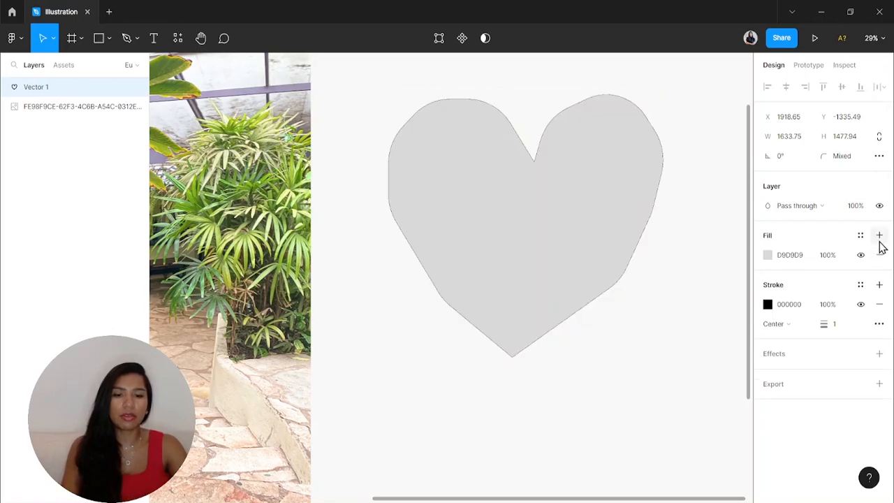
click(879, 304)
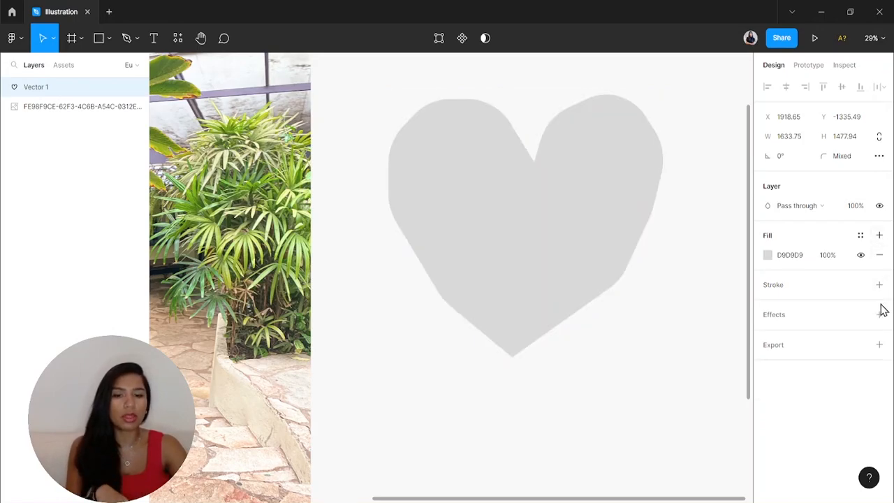
Try red EA0A0A as the heart's fill, and replace it with the pink BD6892 sampled from the dress in the photo
click(768, 255)
click(746, 211)
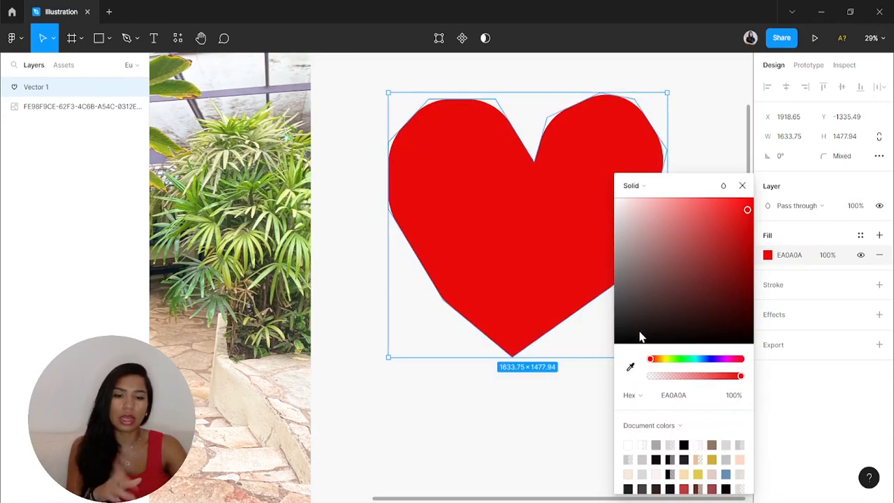
click(630, 367)
scroll(367, 256, down, 5)
scroll(315, 279, left, 4)
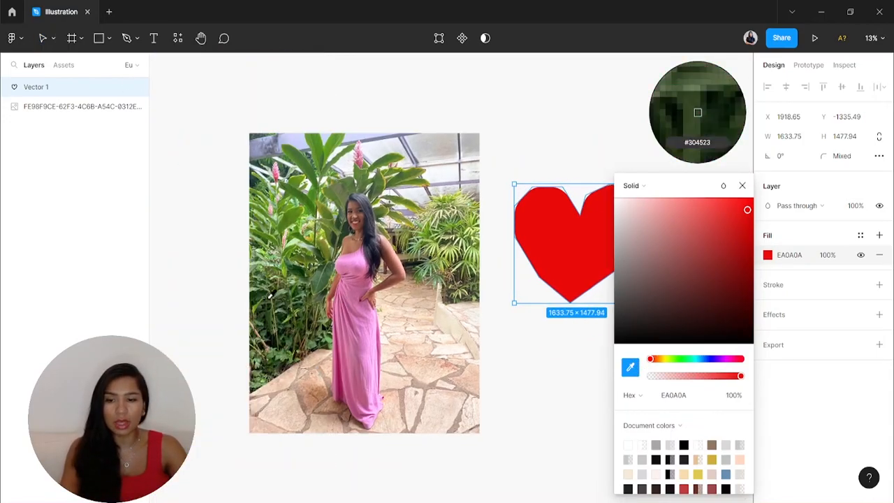
click(359, 293)
scroll(357, 299, right, 2)
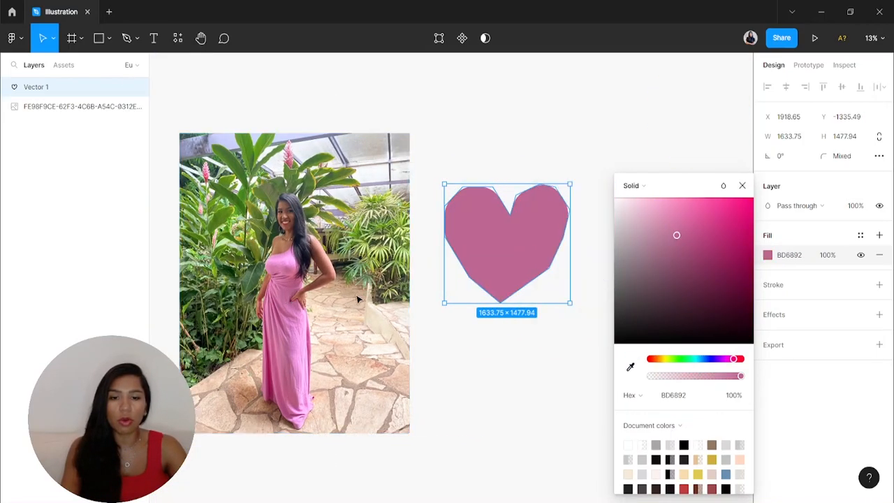
Delete the practice heart from the canvas
click(506, 137)
click(535, 251)
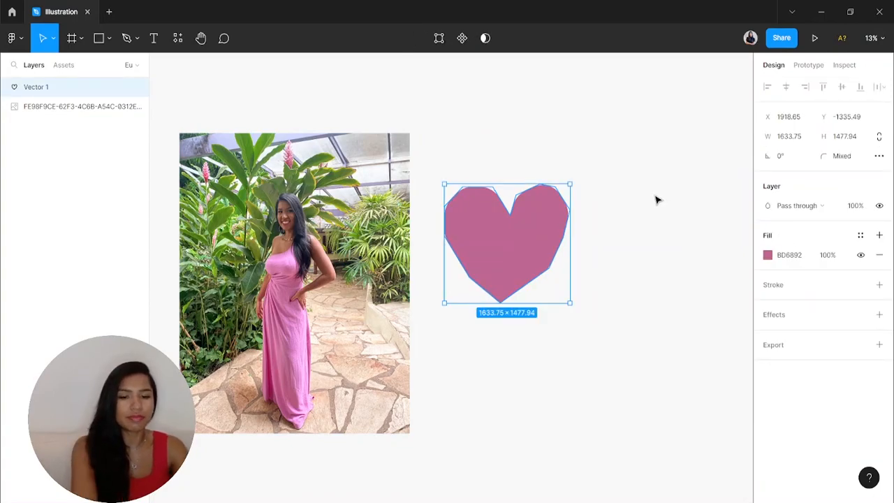
key(Delete)
Start the face outline with the Pen tool at the left end of the hairline, placing four points down the forehead's edge
scroll(304, 248, left, 2)
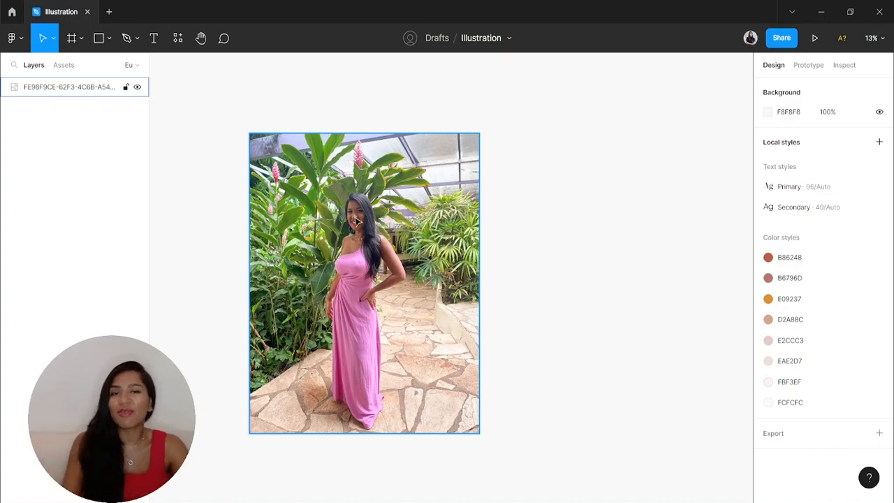
scroll(329, 257, up, 5)
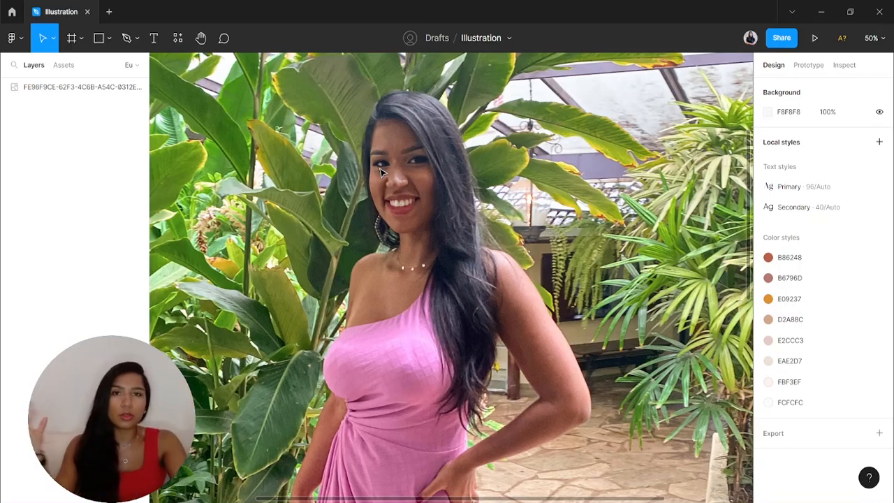
scroll(381, 172, up, 5)
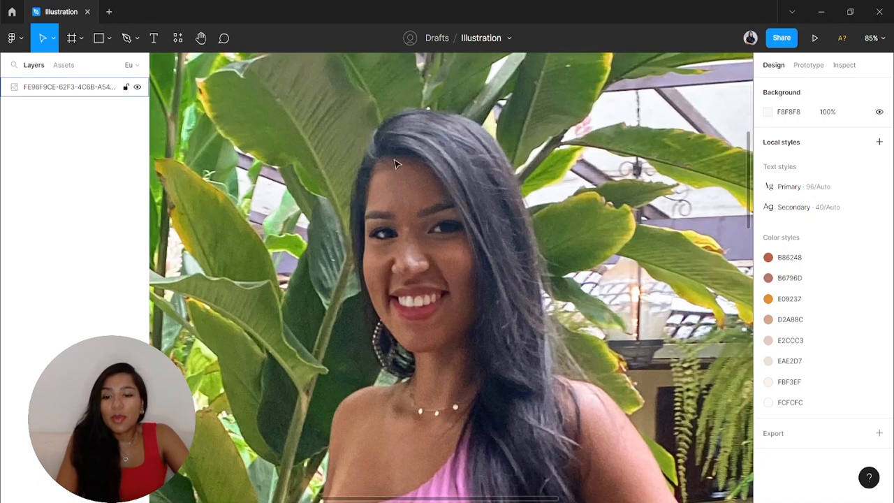
key(p)
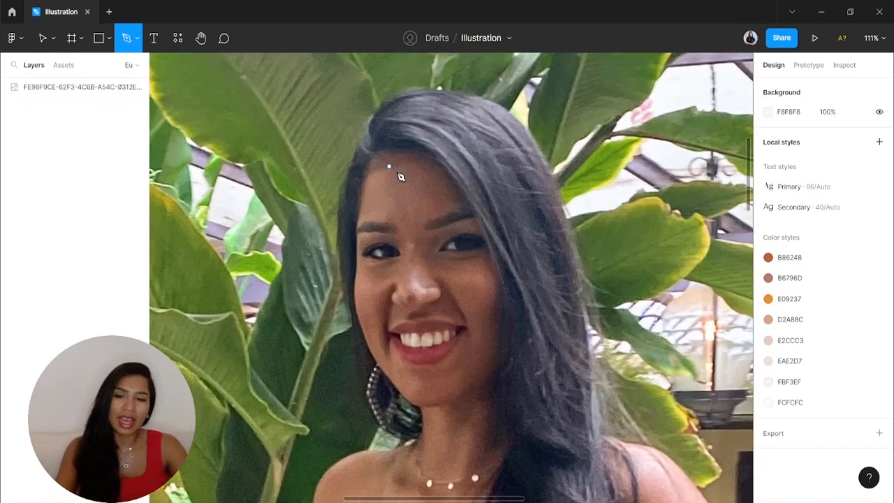
scroll(380, 167, up, 3)
click(363, 149)
scroll(369, 155, up, 5)
key(ctrl+z)
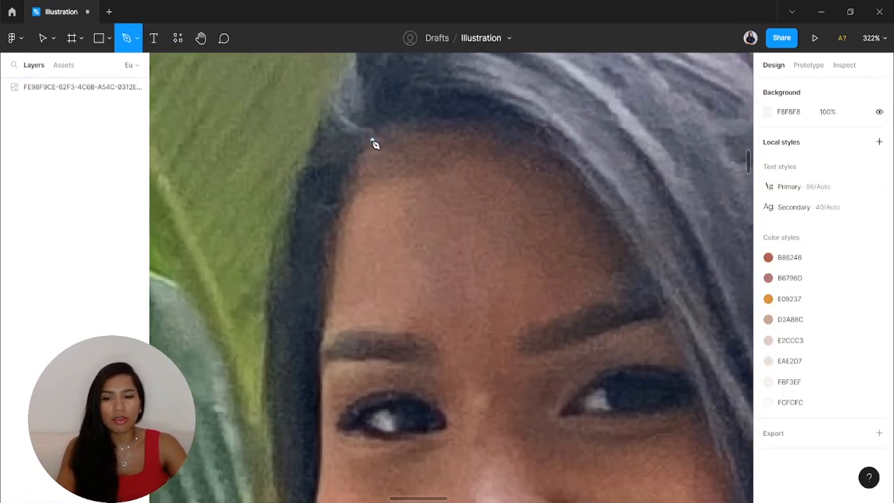
click(371, 141)
click(356, 158)
click(345, 188)
click(341, 231)
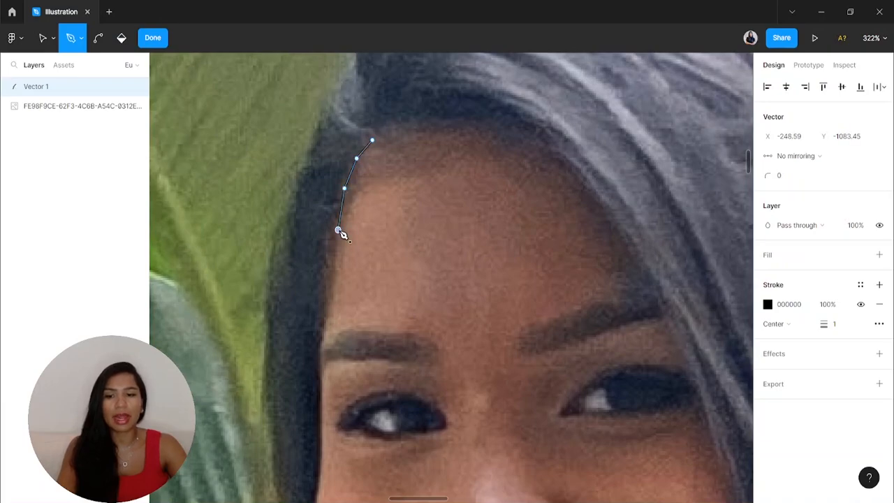
Extend the face outline down the left temple, past the eyebrow to beside the eye
scroll(342, 231, down, 3)
click(334, 220)
scroll(336, 220, down, 3)
scroll(335, 251, up, 4)
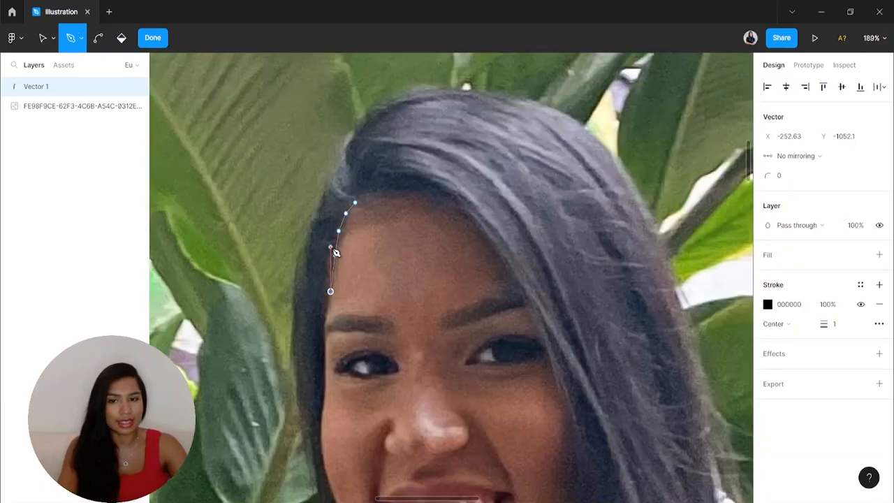
scroll(335, 256, down, 5)
scroll(333, 168, up, 4)
click(323, 147)
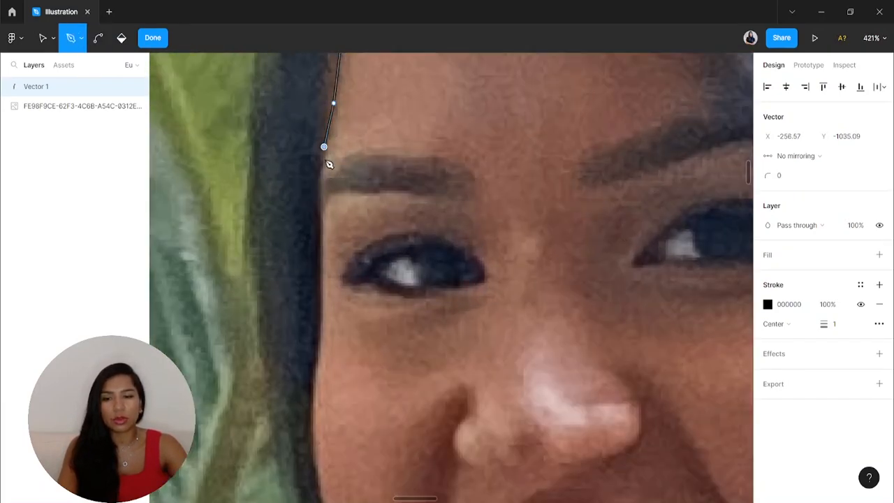
click(318, 194)
click(323, 251)
scroll(324, 252, down, 1)
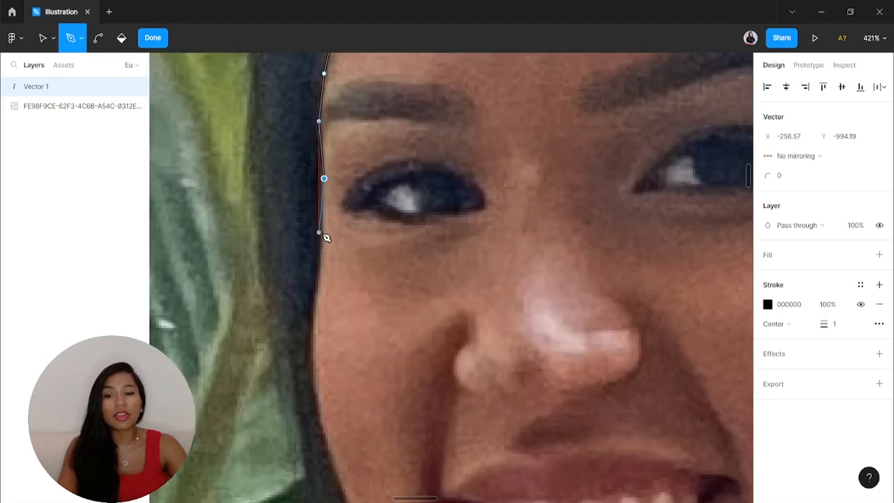
Continue the face outline down the edge of the left cheek, from beside the eye to about nose level
click(324, 242)
scroll(318, 285, up, 1)
scroll(318, 284, up, 1)
scroll(317, 282, down, 1)
click(312, 266)
scroll(313, 266, down, 2)
click(313, 230)
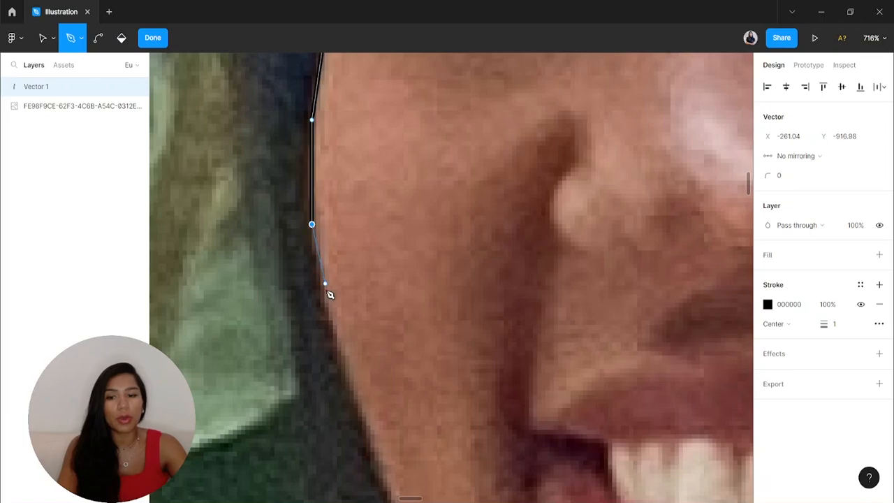
Trace the left jawline with further points, from the cheek down past the earring toward the chin
click(326, 309)
scroll(328, 309, down, 2)
click(361, 265)
scroll(377, 276, down, 4)
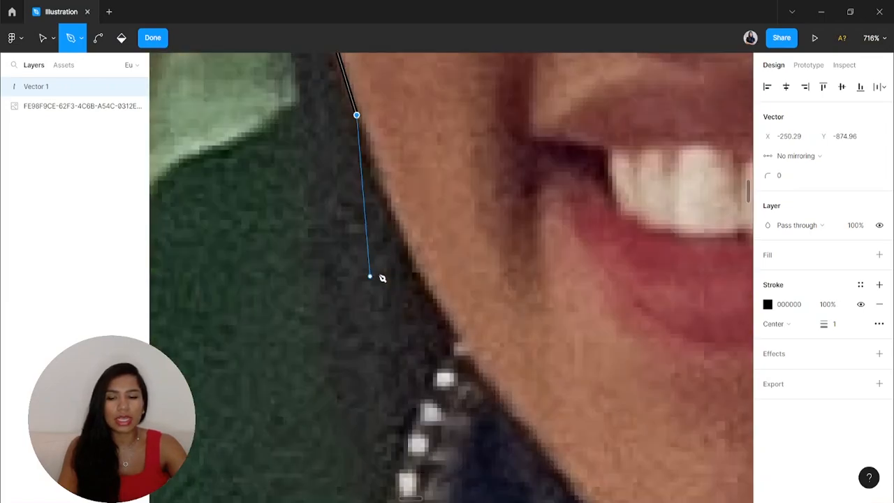
click(417, 192)
click(493, 307)
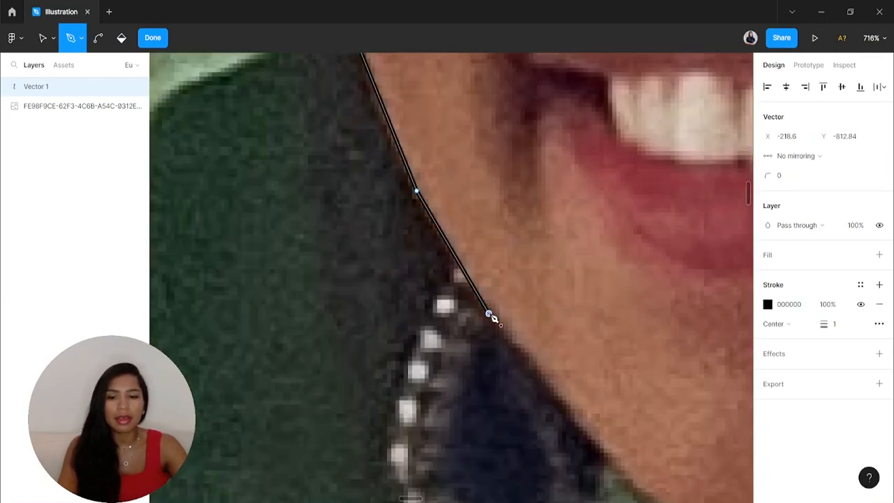
scroll(492, 310, down, 3)
scroll(491, 310, right, 3)
click(373, 276)
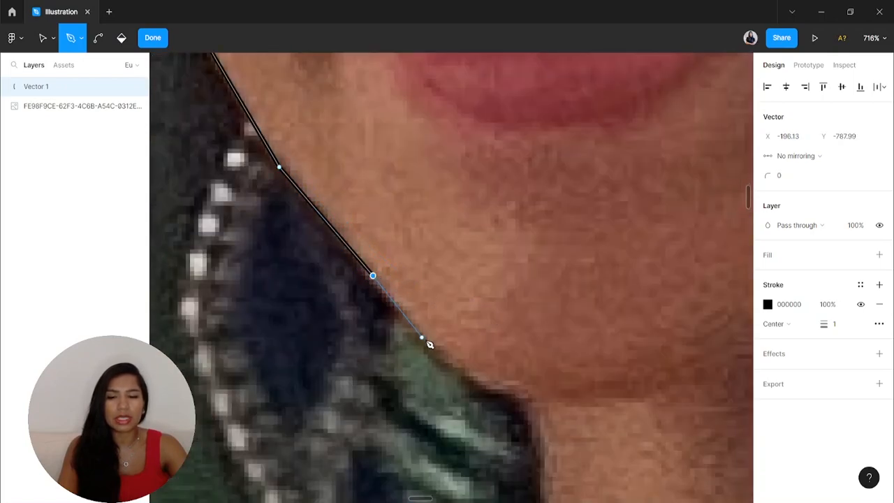
Trace the face outline around the bottom of the chin, following its curve to the right side
click(425, 340)
click(491, 388)
scroll(529, 392, right, 3)
click(371, 392)
click(455, 384)
click(531, 353)
key(ctrl)
scroll(531, 353, down, 3)
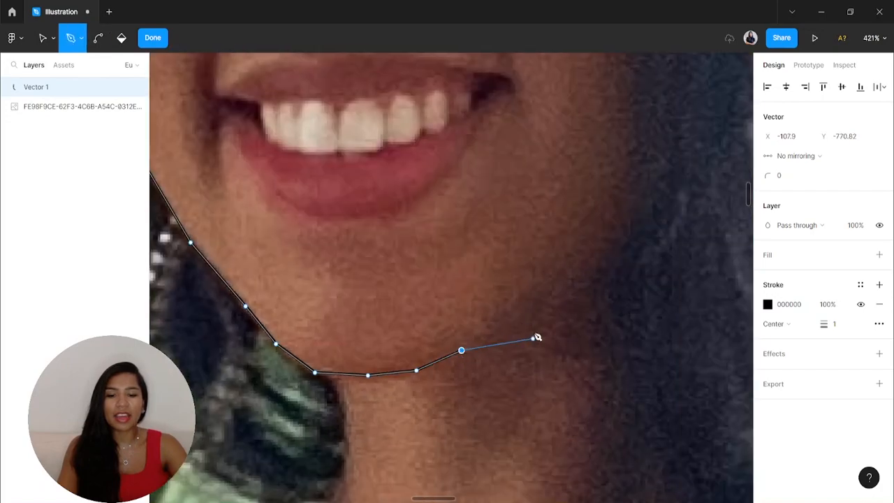
Continue the face outline up the right jaw to the edge of the hair beside the mouth
click(506, 315)
scroll(561, 257, up, 3)
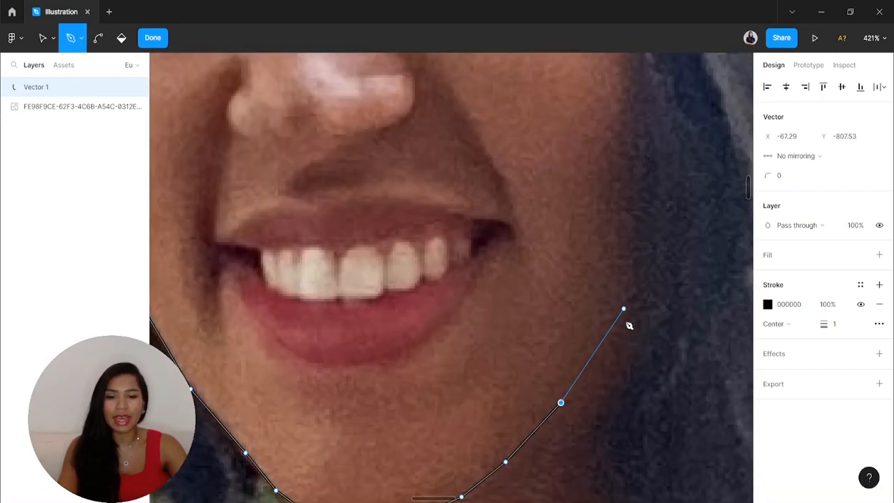
click(616, 339)
click(642, 289)
click(650, 243)
scroll(652, 244, down, 3)
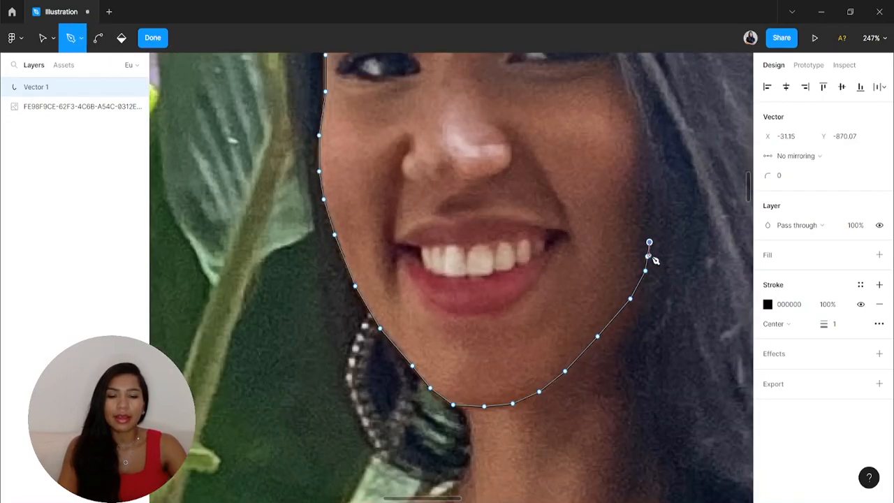
Undo the last points beside the mouth and redraw the outline up the right cheek along the hair to eye level
scroll(652, 256, up, 3)
scroll(656, 336, up, 2)
key(ctrl+z)
key(ctrl+z)
click(657, 386)
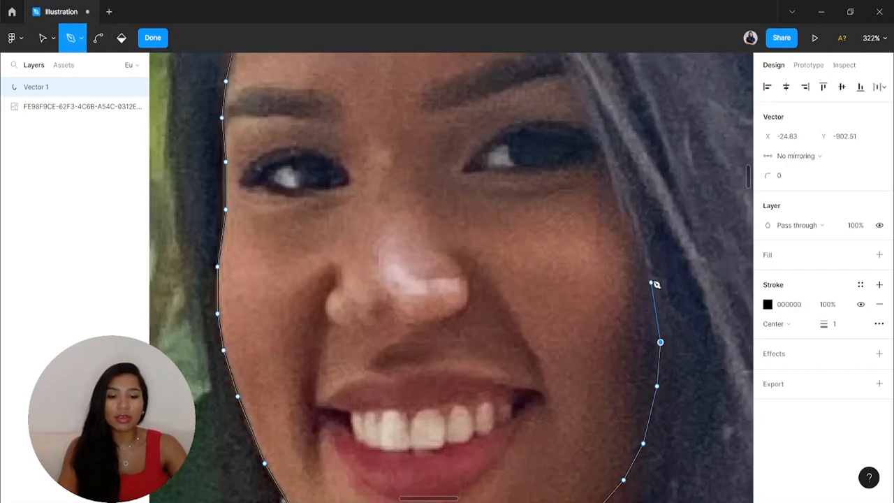
scroll(654, 280, up, 1)
click(632, 281)
scroll(632, 281, up, 3)
scroll(585, 354, down, 1)
Close the face outline along the right and top hairline at its starting point, and set all its points' corner radius to 300
click(590, 322)
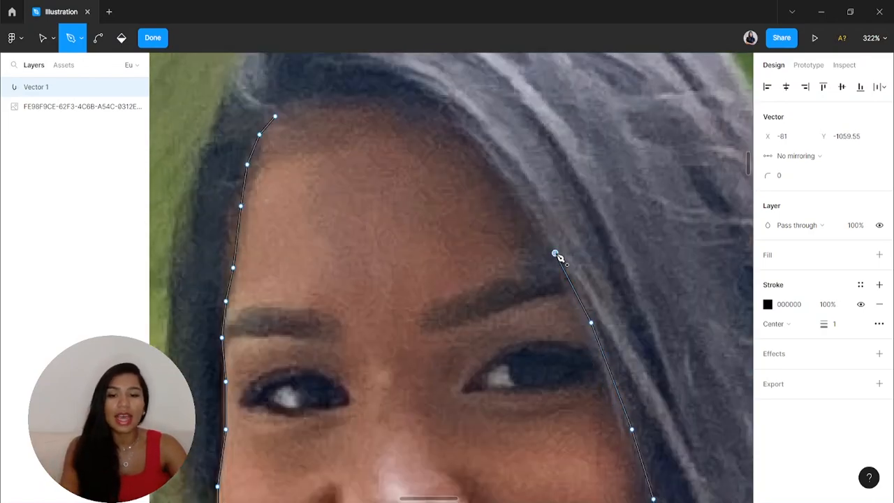
click(524, 197)
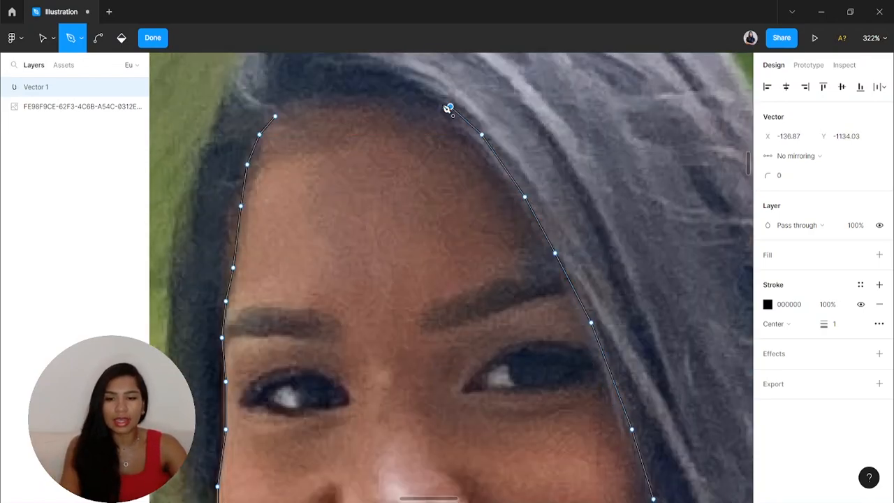
click(331, 95)
click(275, 116)
key(Escape)
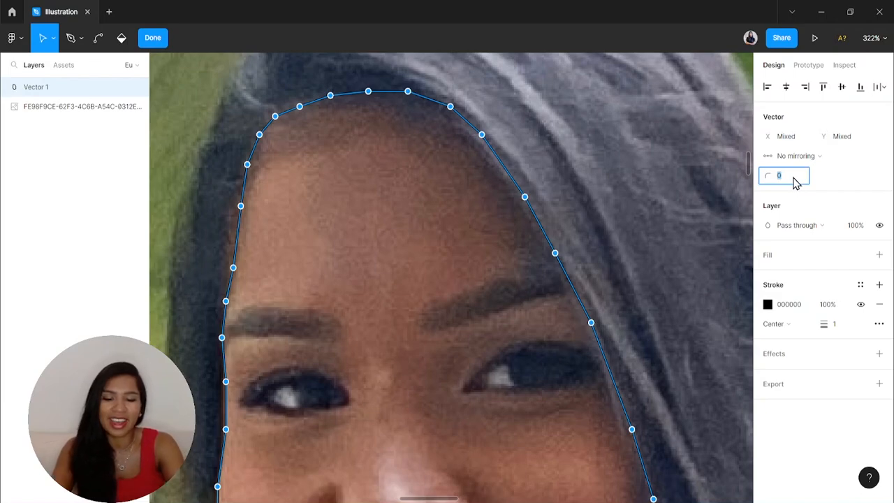
key(Return)
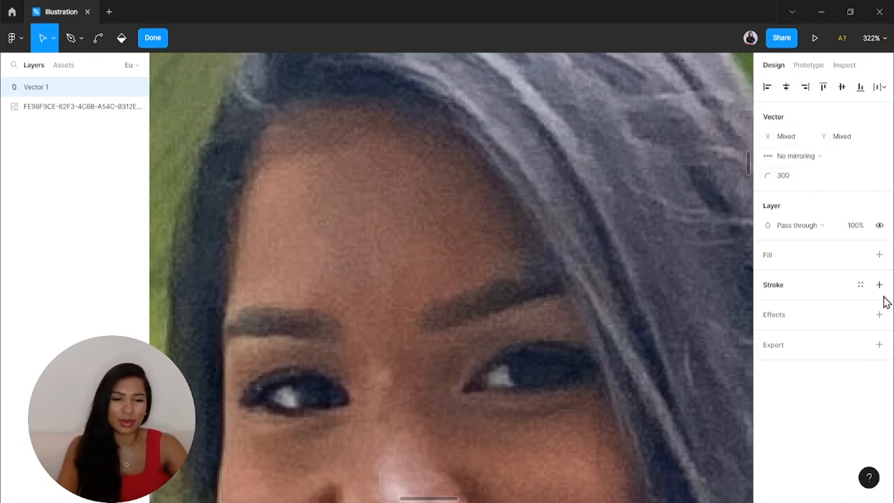
Remove the face shape's stroke, give it a solid fill, and finish editing its points
click(880, 304)
click(880, 255)
scroll(520, 231, down, 3)
key(Escape)
Fill the face shape with the skin tone AB7557 sampled from the shoulder in the photo
click(543, 212)
click(504, 241)
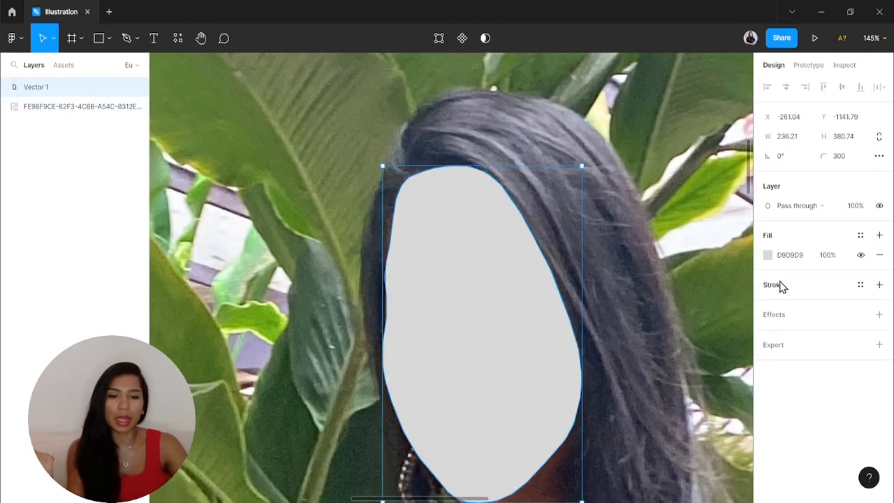
click(767, 256)
click(631, 368)
scroll(397, 407, down, 5)
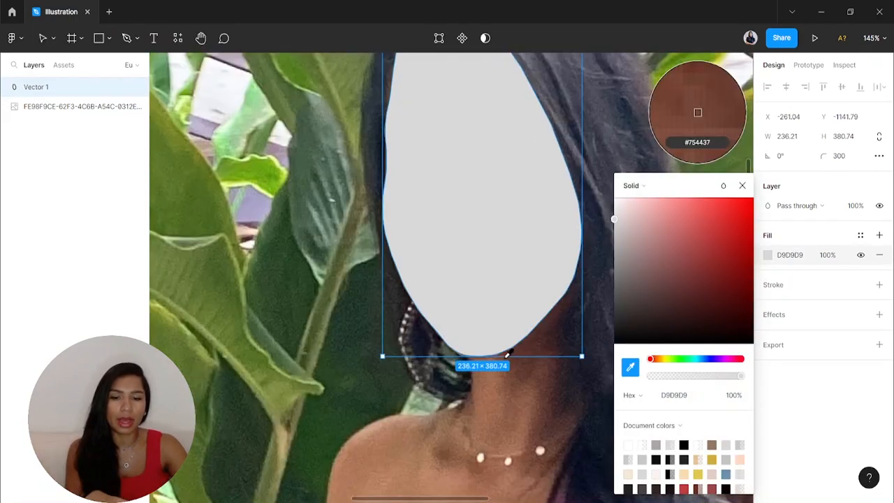
click(377, 398)
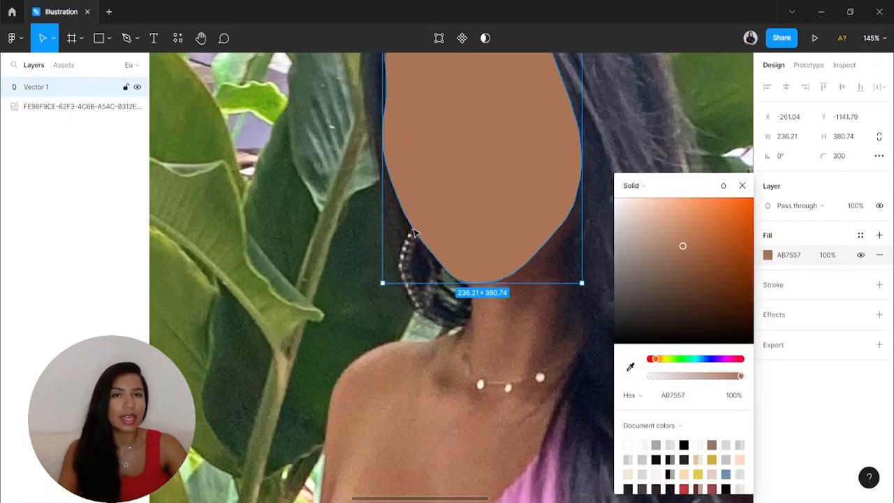
Move the photo layer above the face shape in the layer order so the photo covers it
scroll(450, 169, up, 1)
scroll(450, 169, right, 1)
click(541, 155)
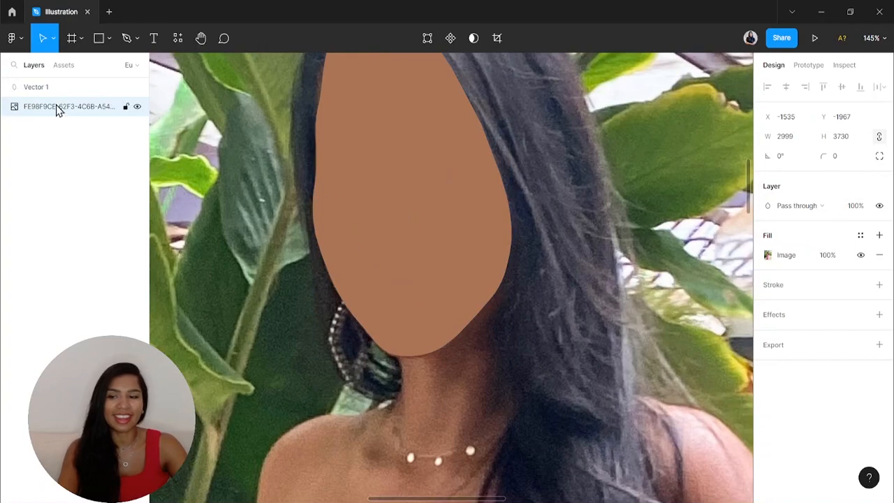
drag(55, 109, 58, 84)
Start a hair outline with the Pen tool at the forehead's upper-left hairline and trace the face's edge down to the left eyebrow
scroll(310, 156, up, 3)
scroll(359, 135, left, 1)
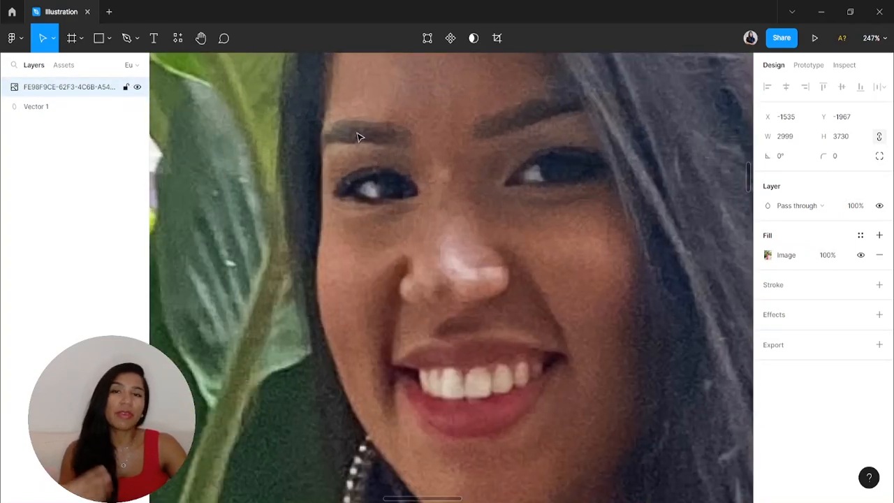
key(p)
scroll(313, 144, up, 4)
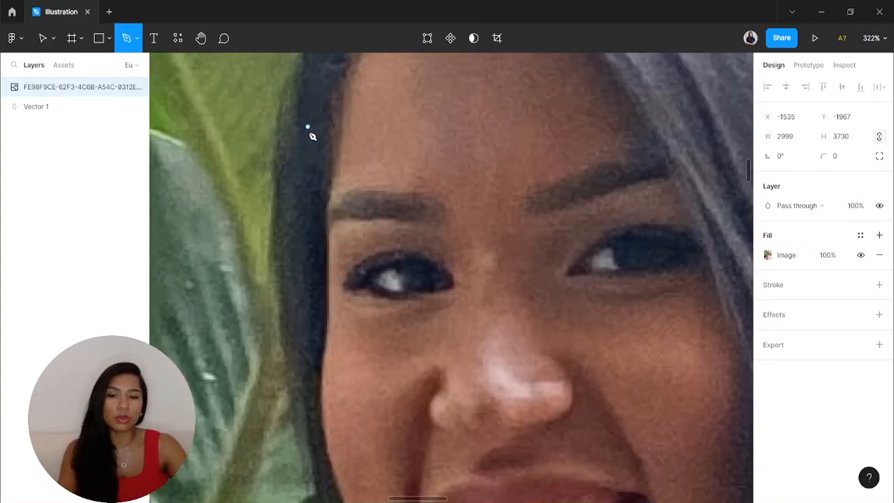
scroll(386, 169, down, 6)
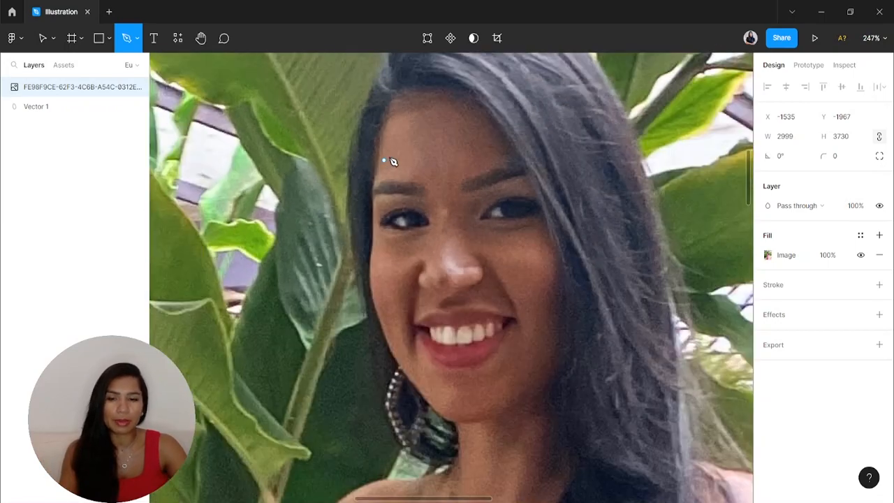
scroll(495, 172, up, 2)
scroll(395, 181, up, 2)
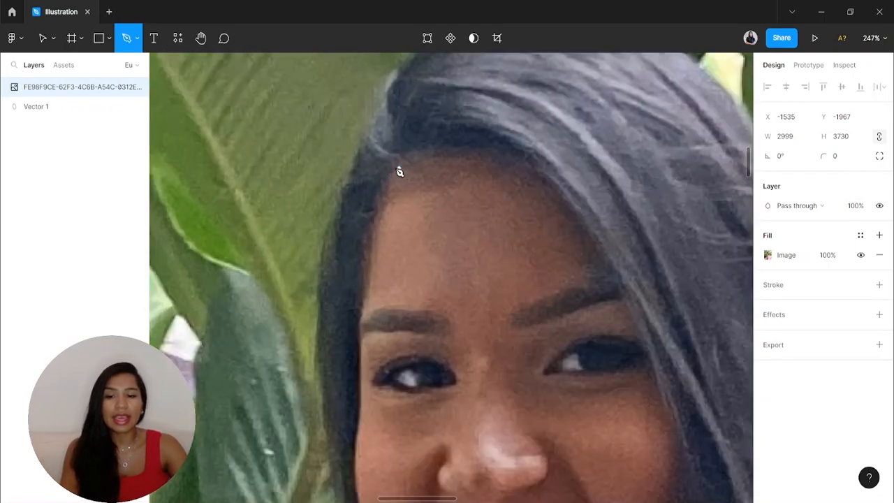
click(378, 193)
scroll(375, 228, up, 3)
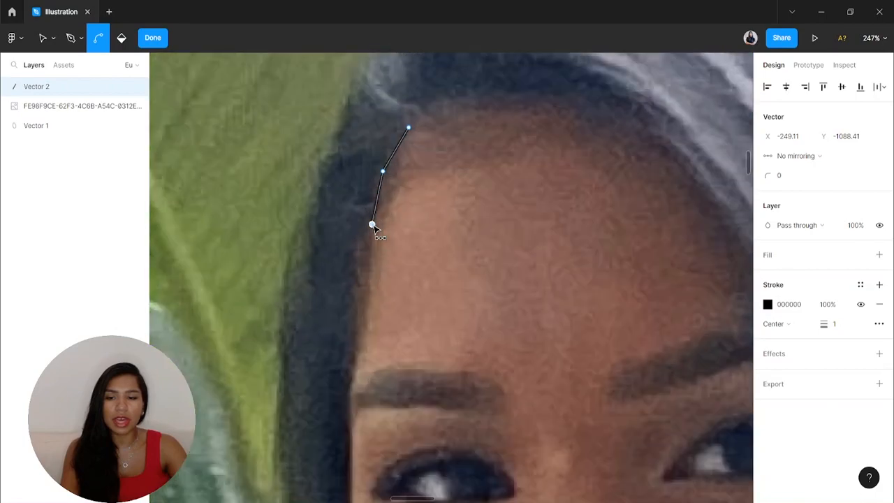
click(353, 199)
click(349, 252)
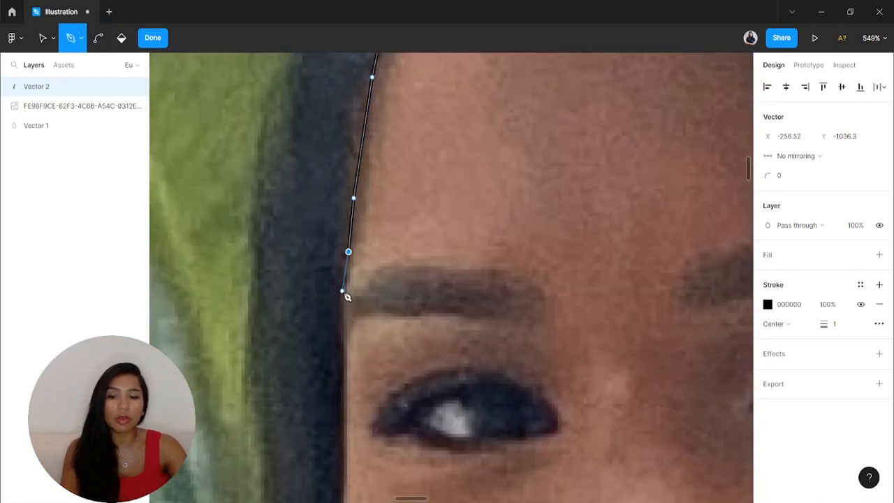
click(343, 294)
Continue the hair outline down the face's edge, past the left eye to the upper cheek
scroll(342, 293, down, 3)
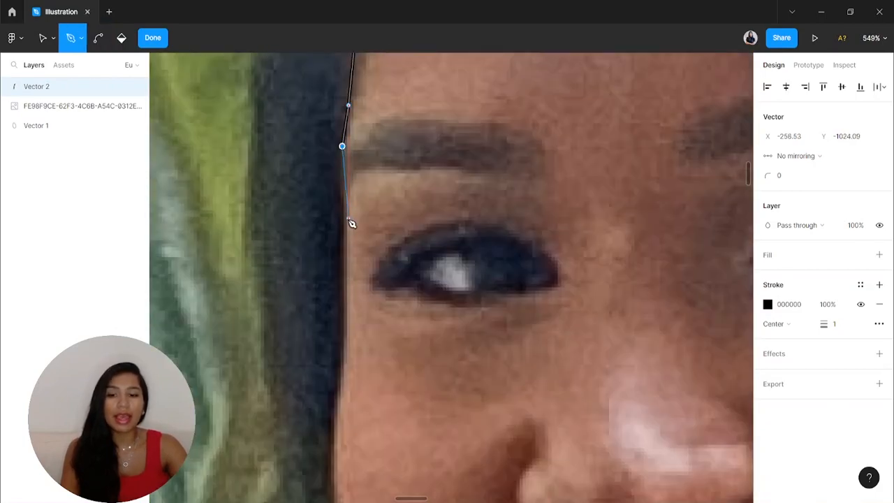
scroll(347, 211, up, 3)
click(348, 202)
click(348, 268)
scroll(349, 265, down, 3)
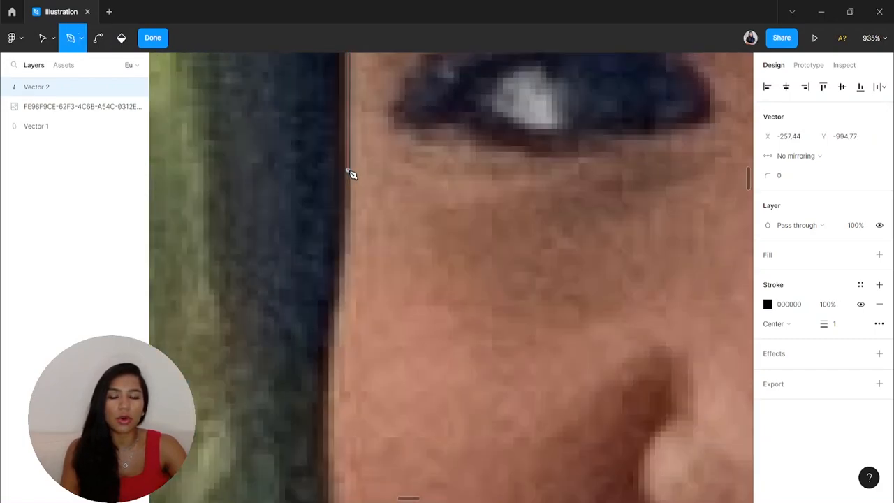
scroll(349, 174, up, 1)
click(351, 249)
scroll(348, 299, down, 2)
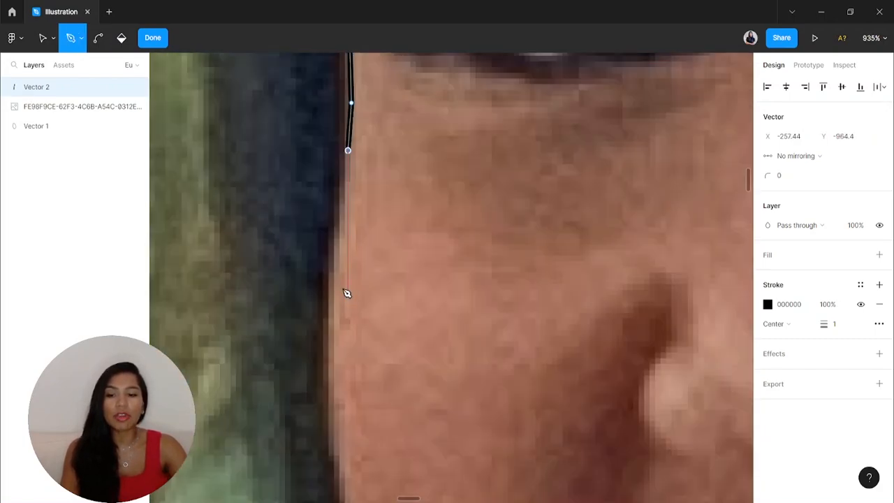
Extend the hair outline along the left cheek's edge to about mouth level
scroll(333, 283, down, 5)
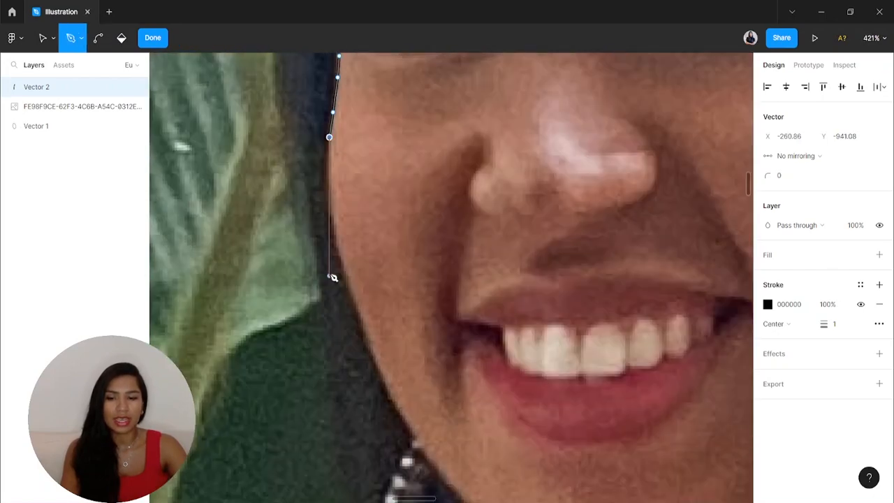
scroll(333, 188, up, 2)
click(327, 171)
scroll(330, 172, up, 2)
scroll(338, 274, down, 1)
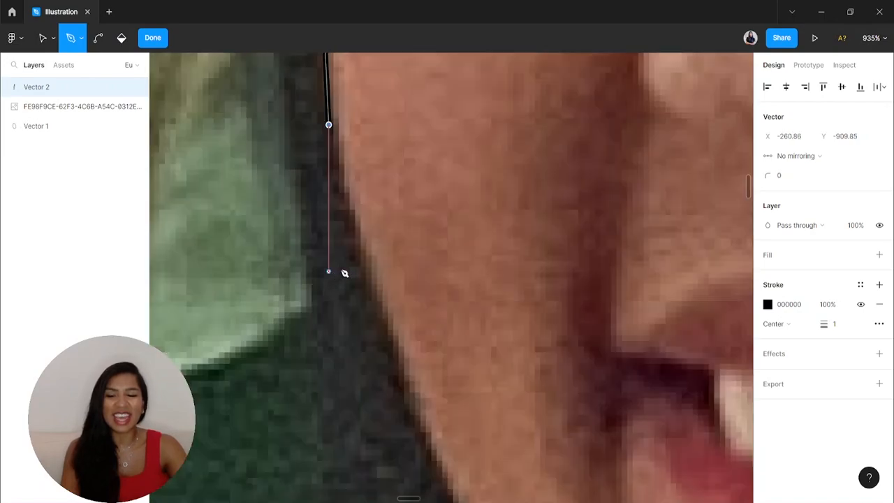
click(359, 230)
scroll(359, 229, down, 3)
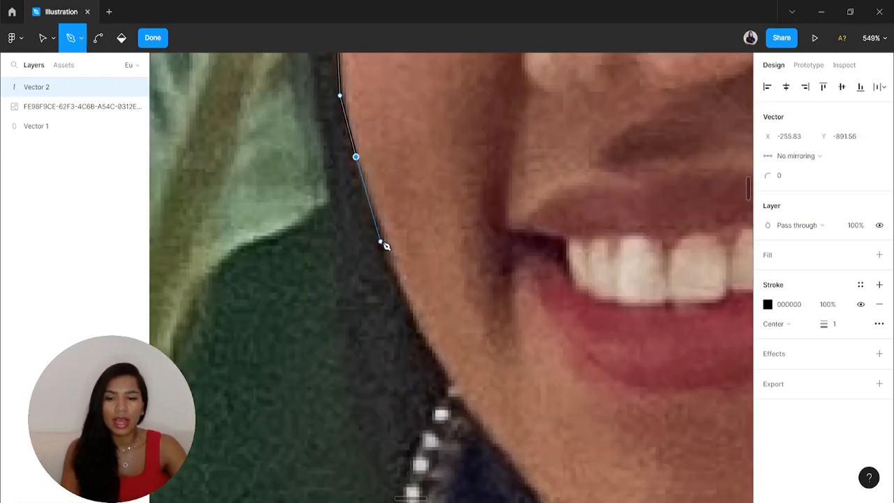
click(384, 243)
scroll(384, 243, down, 2)
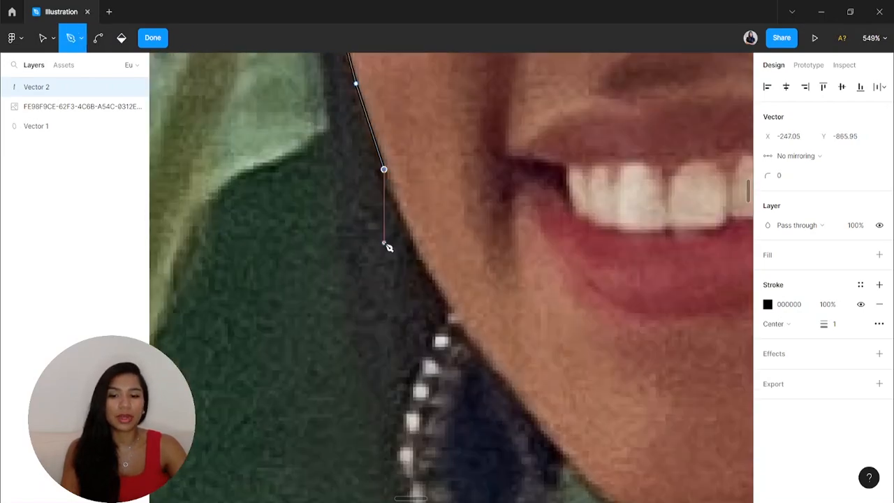
Trace the hair outline along the lower cheek and jaw, past the top of the earring
click(424, 265)
scroll(424, 266, down, 3)
scroll(424, 265, up, 2)
scroll(455, 243, up, 2)
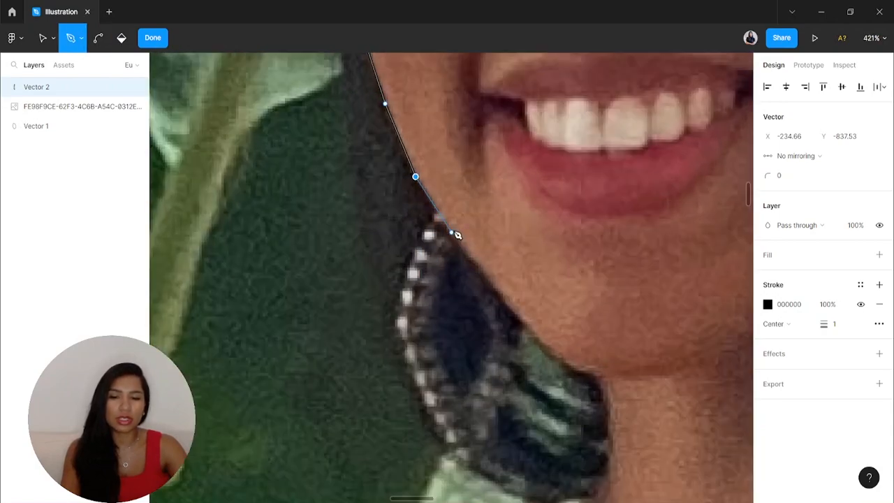
click(454, 234)
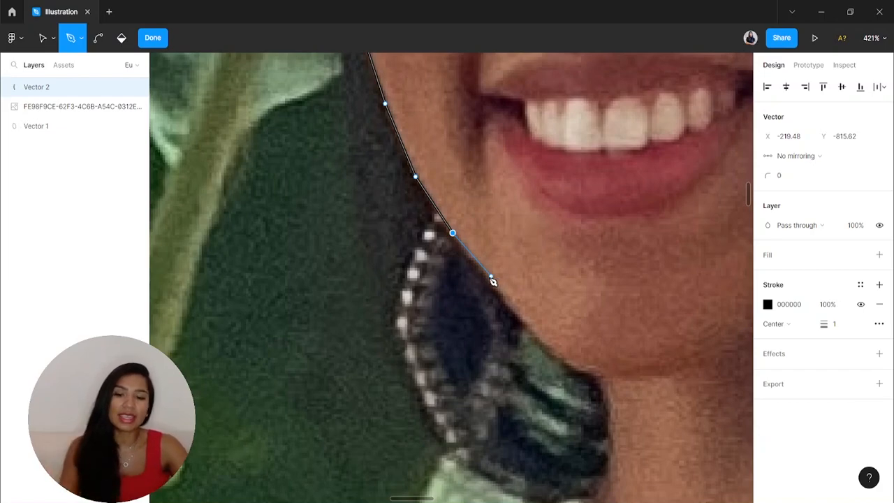
scroll(511, 301, up, 2)
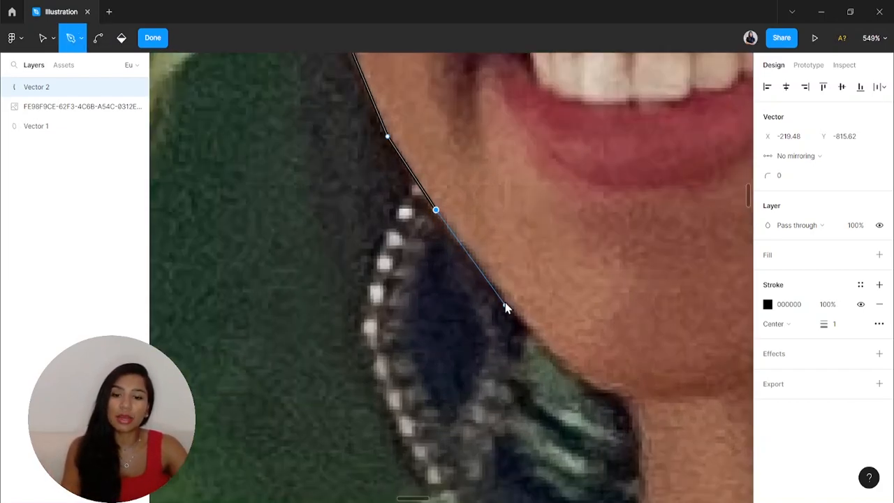
click(500, 298)
click(528, 328)
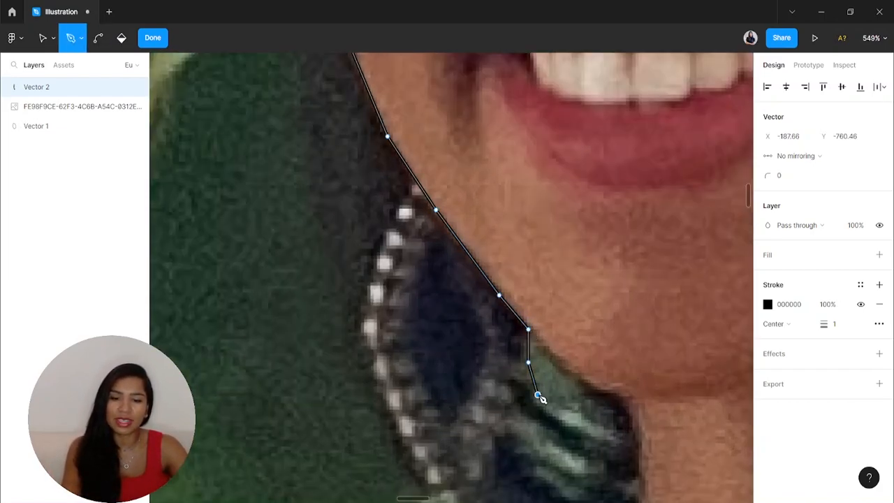
click(537, 394)
scroll(559, 349, down, 3)
key(ctrl+z)
key(ctrl+z)
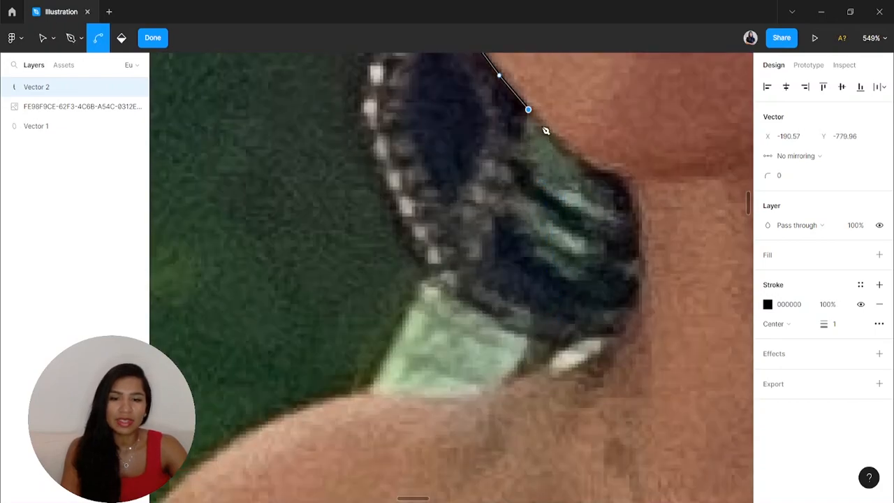
Trace the hair outline along the jaw to the neck and down the edge between the neck and the earring
click(549, 134)
click(576, 157)
click(605, 174)
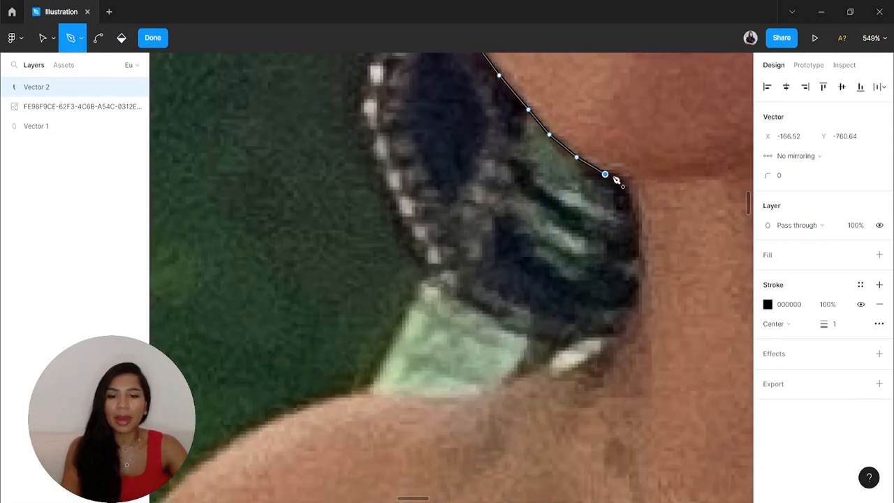
click(637, 224)
click(643, 285)
click(630, 324)
Carry the hair outline around the bottom of the earring and up its outer left edge
click(600, 344)
click(549, 344)
click(484, 315)
click(453, 295)
click(419, 259)
click(397, 228)
scroll(398, 231, up, 2)
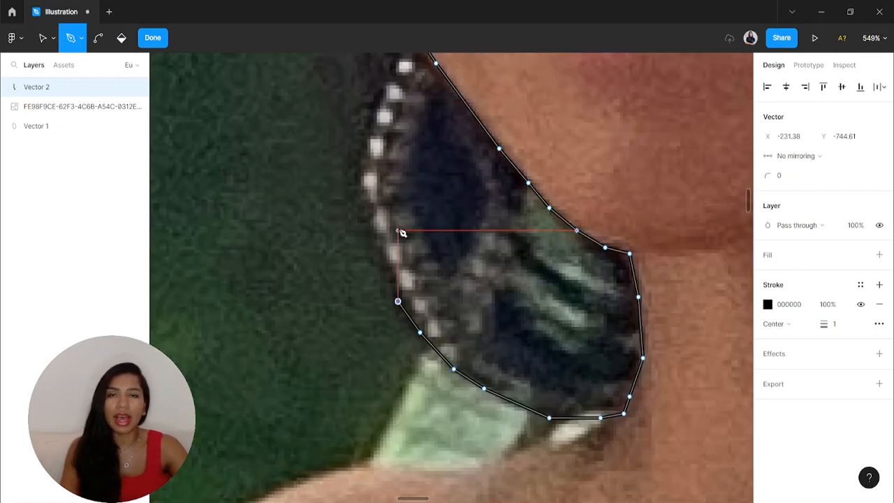
click(378, 264)
Extend the outline up the outer edge of the hair, from beside the earring to the lower cheek
scroll(378, 264, up, 4)
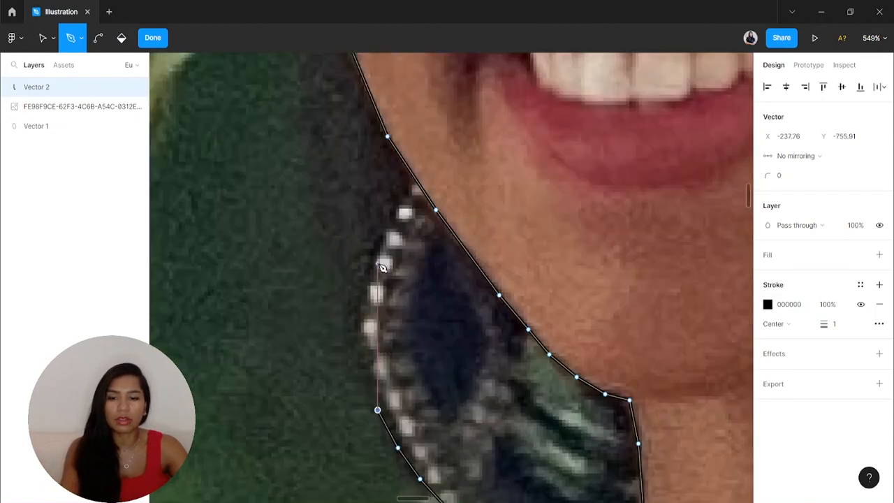
click(347, 311)
scroll(349, 312, up, 4)
click(307, 325)
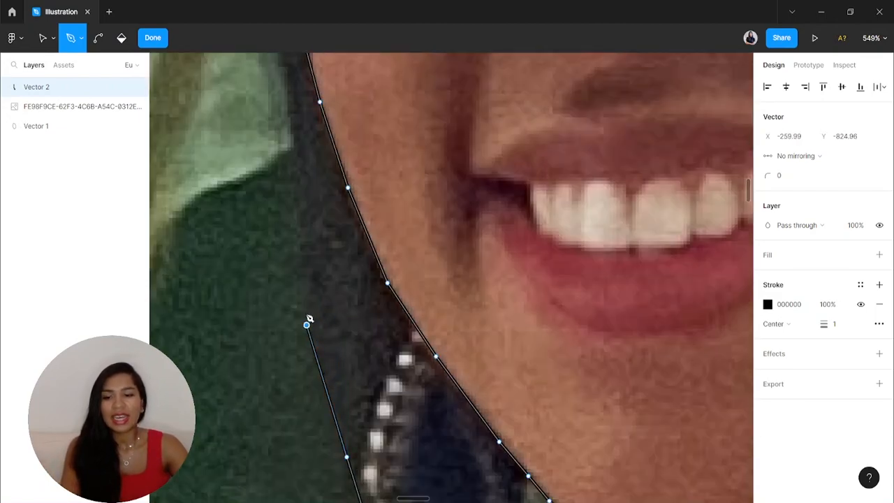
click(293, 251)
scroll(292, 238, up, 2)
click(294, 225)
scroll(285, 237, up, 4)
click(269, 280)
scroll(269, 280, up, 2)
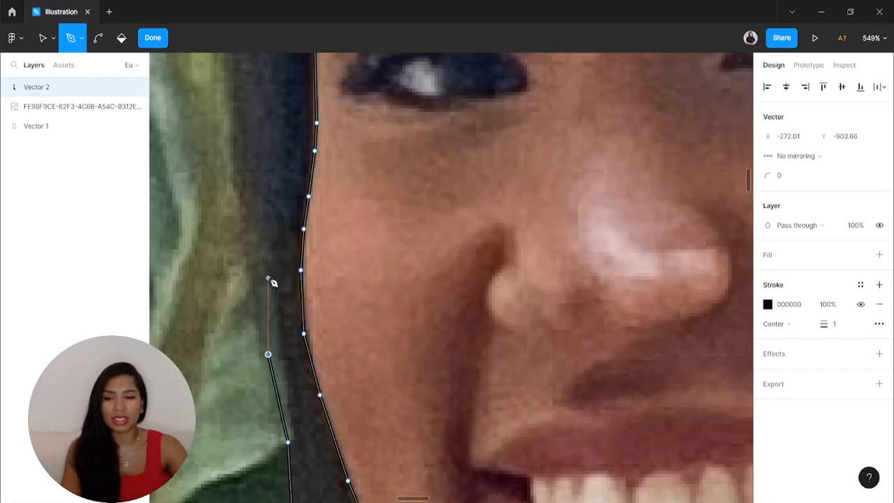
key(ctrl+z)
scroll(276, 282, down, 2)
scroll(280, 336, up, 2)
Trace the hair's outer left edge upward from the cheek to beside the left eye
click(283, 344)
click(263, 279)
click(246, 229)
scroll(248, 234, up, 4)
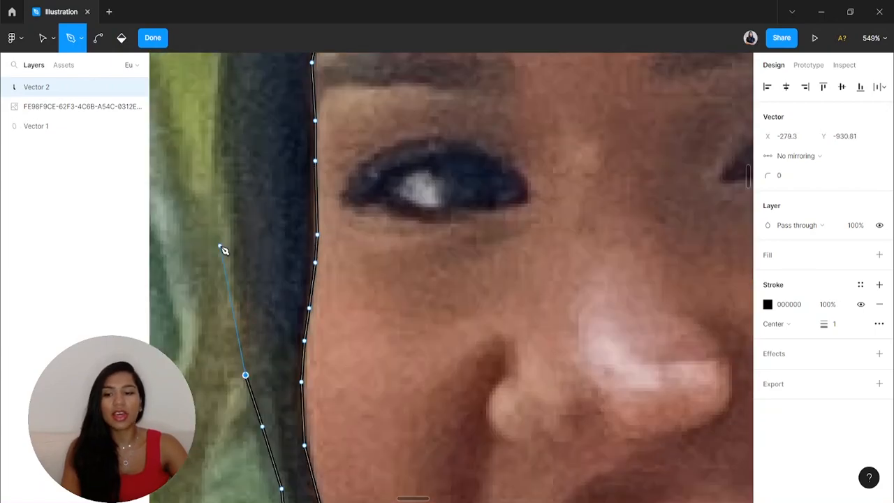
click(228, 244)
scroll(232, 246, up, 4)
click(219, 267)
scroll(219, 268, up, 2)
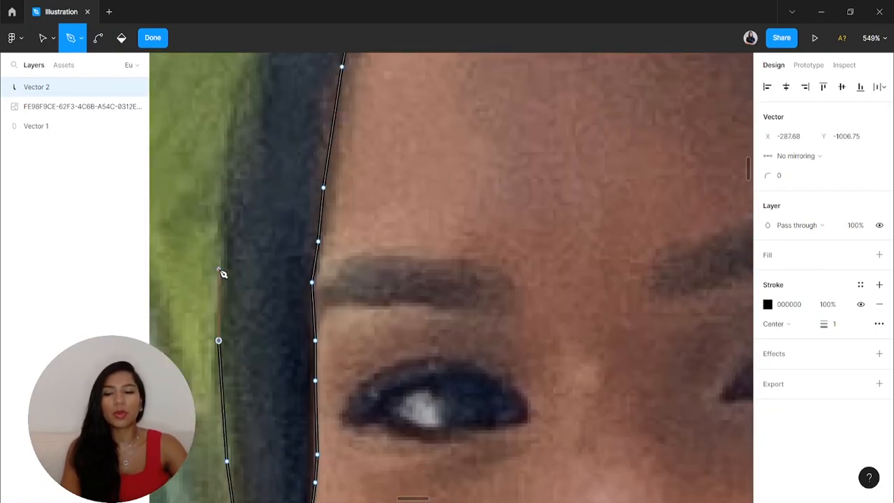
Continue the outline up the hair's outer left edge from the eyebrow to the upper forehead
click(219, 263)
scroll(220, 263, up, 2)
click(224, 262)
scroll(224, 262, up, 4)
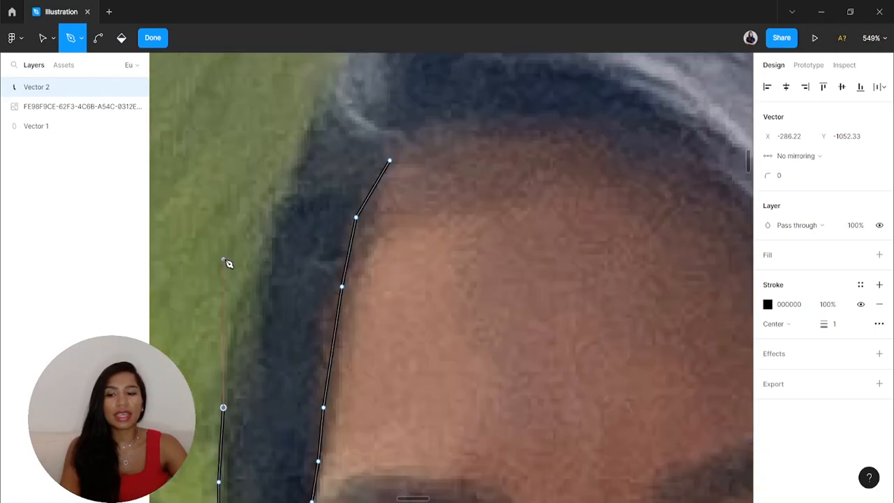
click(246, 293)
click(261, 245)
click(272, 204)
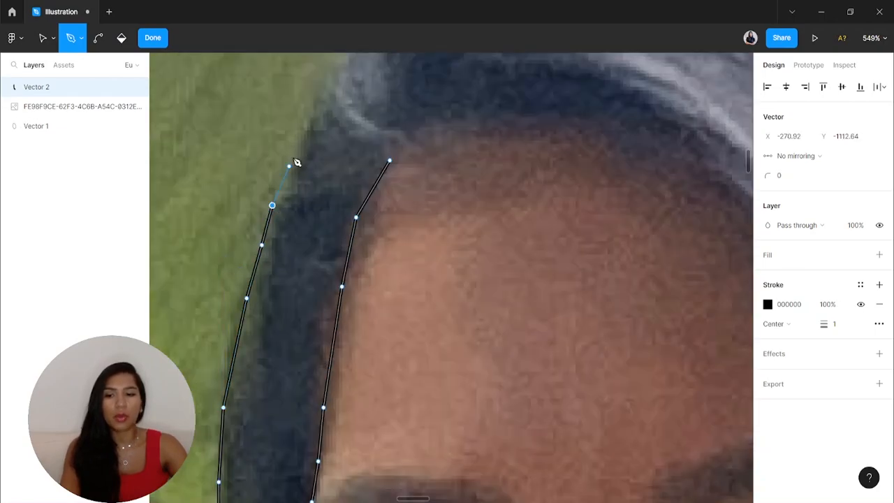
Trace the hair's outer edge around the bump above the left temple and up toward the crown
click(292, 158)
scroll(292, 158, up, 2)
scroll(297, 175, up, 2)
click(315, 258)
click(334, 246)
click(334, 210)
scroll(353, 172, up, 2)
scroll(349, 172, right, 2)
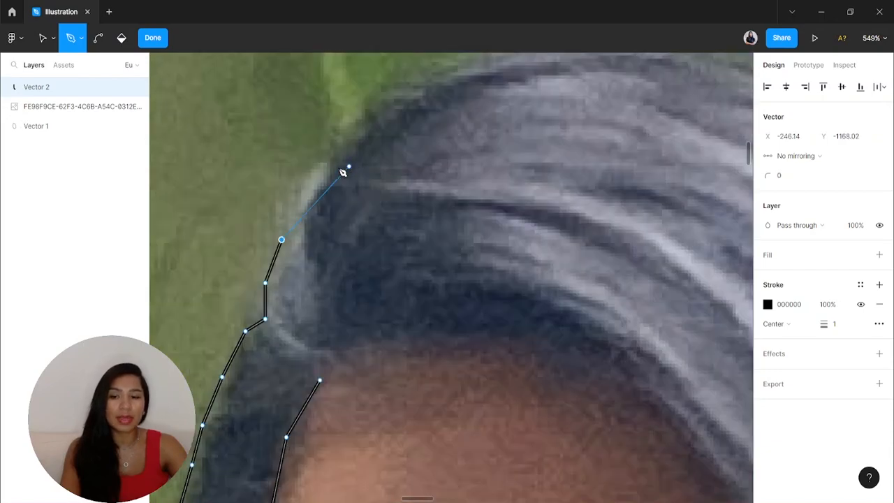
click(324, 162)
Curve the hair outline over the upper-left side of the crown to the top of the head
scroll(384, 193, up, 4)
scroll(323, 233, right, 2)
click(307, 251)
click(365, 211)
click(431, 187)
click(502, 177)
Extend the hair outline across the top of the head to where the crown starts sloping down on the right
scroll(509, 180, right, 2)
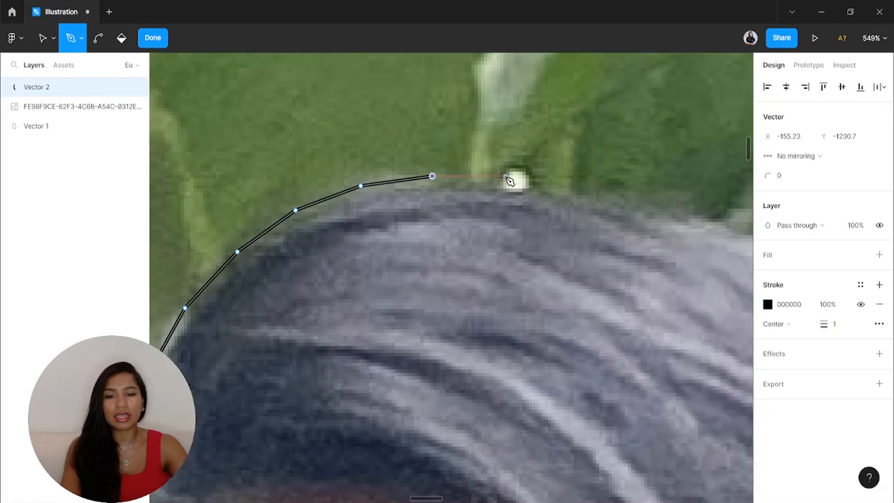
click(517, 187)
scroll(506, 202, right, 2)
click(501, 211)
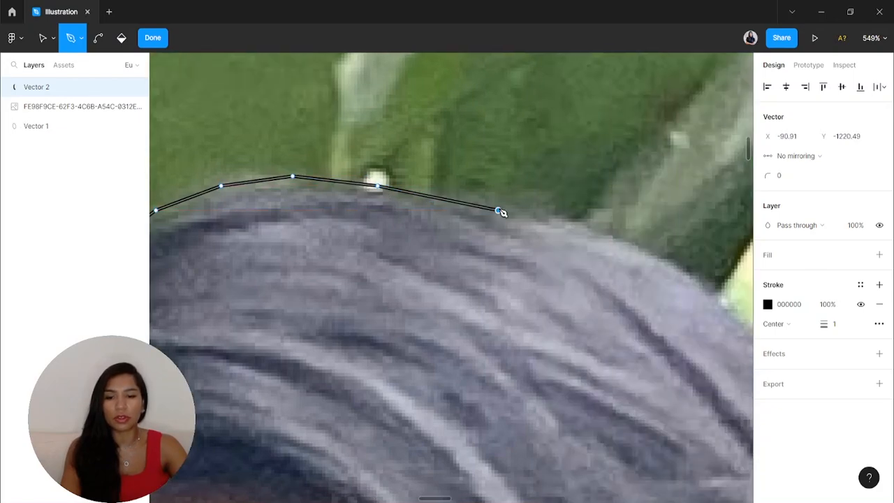
scroll(497, 223, right, 3)
click(432, 246)
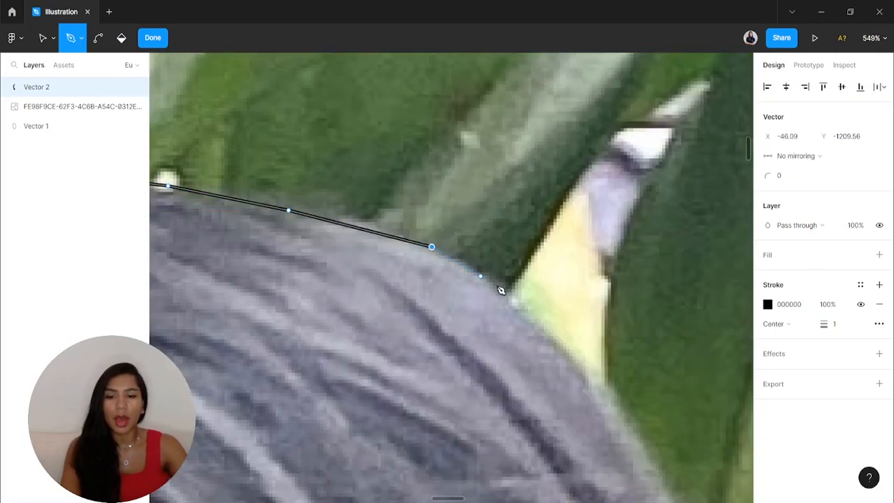
right_click(486, 277)
click(458, 257)
key(ctrl+z)
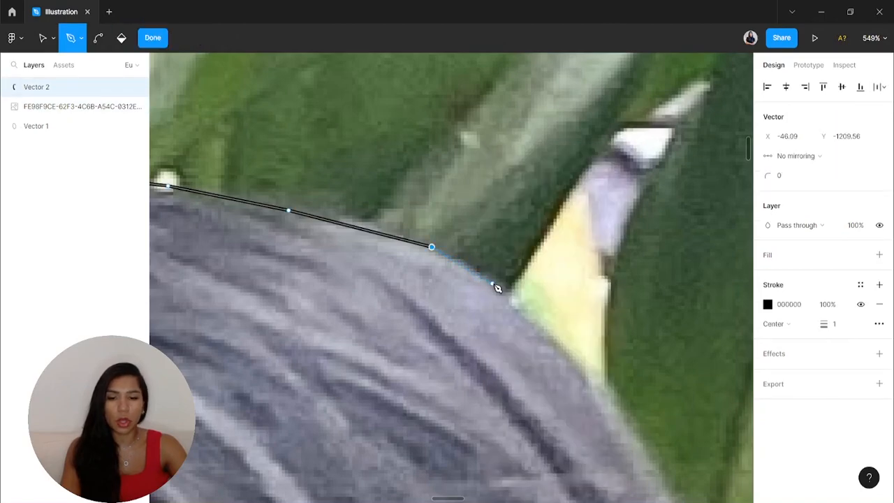
Extend the hair outline from the crown down the hair's right outer edge to eyebrow level
scroll(497, 288, down, 3)
scroll(530, 276, down, 2)
click(549, 257)
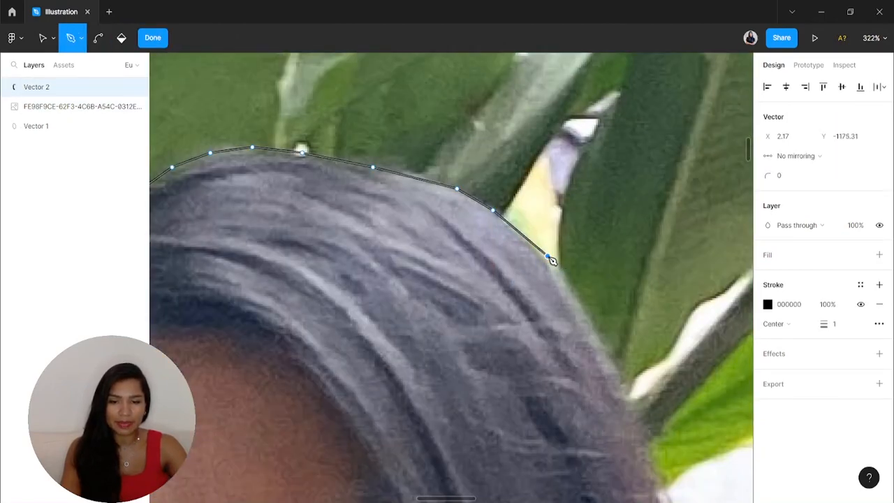
click(586, 298)
scroll(588, 301, down, 4)
scroll(588, 300, right, 2)
click(571, 268)
scroll(585, 277, down, 3)
click(596, 279)
scroll(598, 279, down, 3)
scroll(598, 279, right, 2)
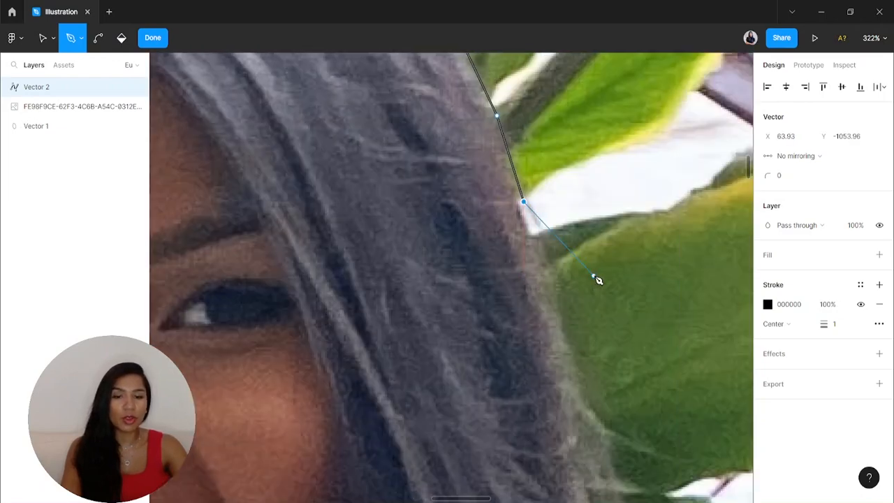
Trace the hair's right outer edge from eyebrow level past the cheek to just below mouth level
scroll(597, 280, down, 2)
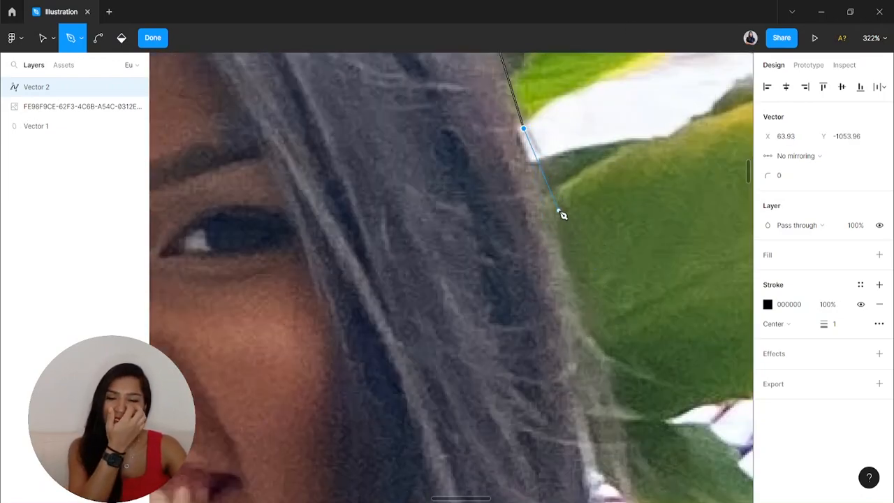
click(567, 249)
scroll(565, 249, down, 5)
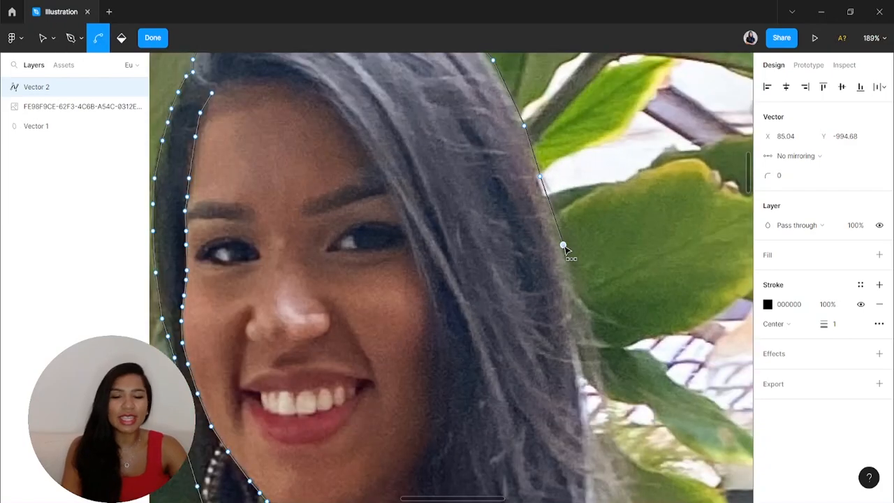
click(580, 257)
scroll(584, 255, down, 4)
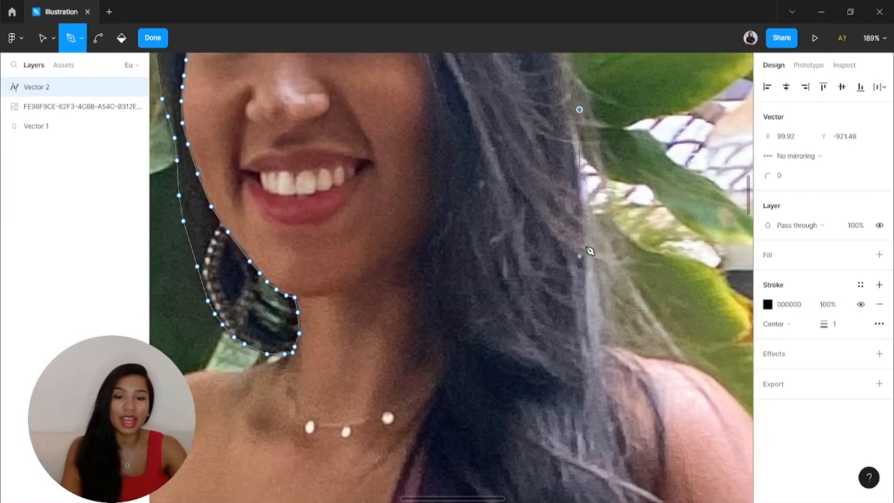
click(597, 204)
scroll(598, 208, down, 3)
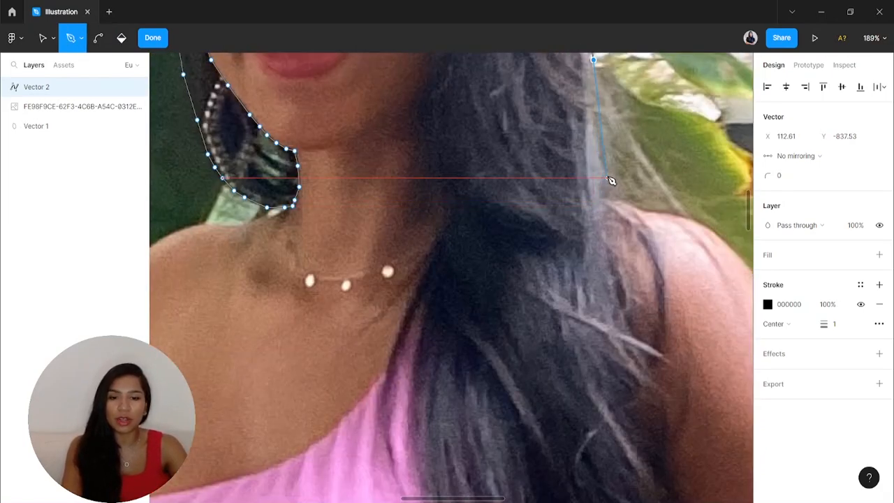
click(607, 171)
scroll(609, 202, up, 3)
scroll(622, 188, up, 2)
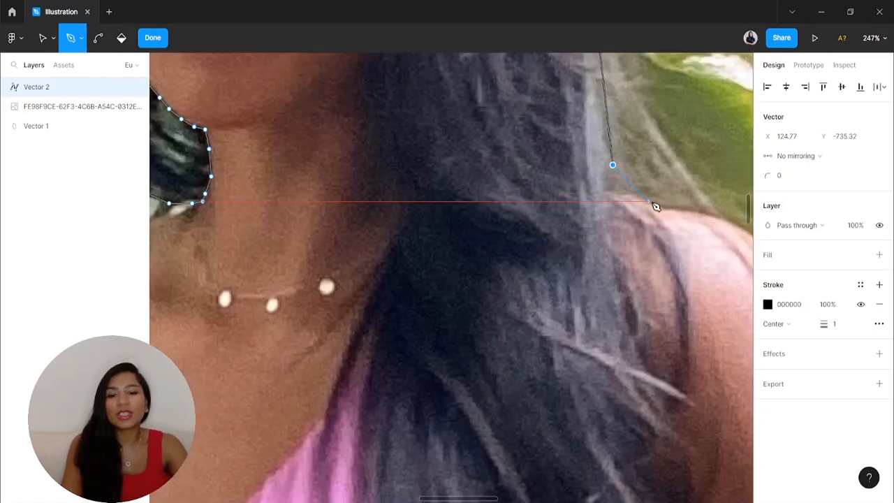
key(ctrl+z)
Continue the outline down to the shoulder and along the outer edge of the loose lock to its tip
scroll(621, 194, up, 2)
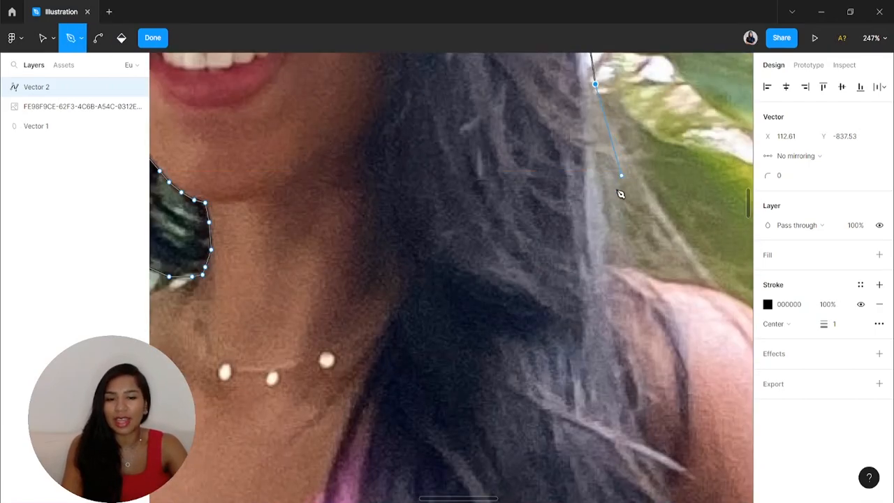
click(611, 209)
click(629, 258)
scroll(660, 260, down, 2)
click(677, 233)
click(690, 289)
click(684, 332)
click(675, 376)
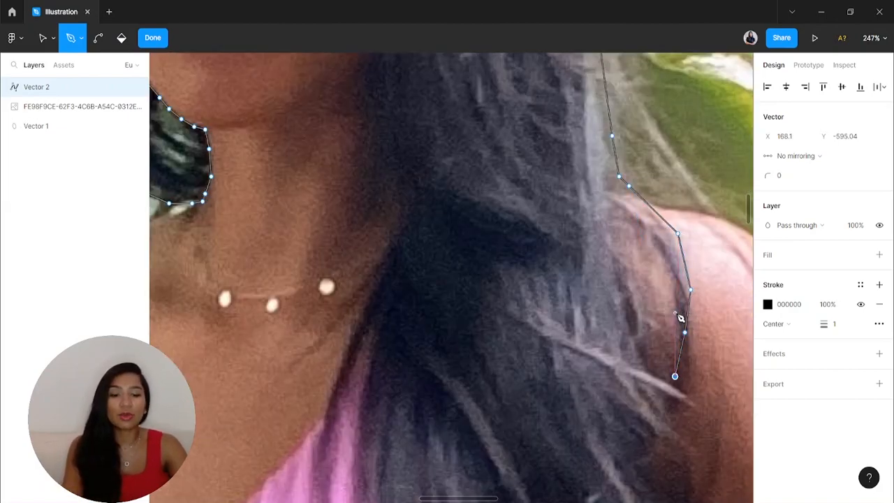
Trace back up the inside of the shoulder lock and down the main hair edge, leaving out the skin gap
click(675, 260)
click(638, 267)
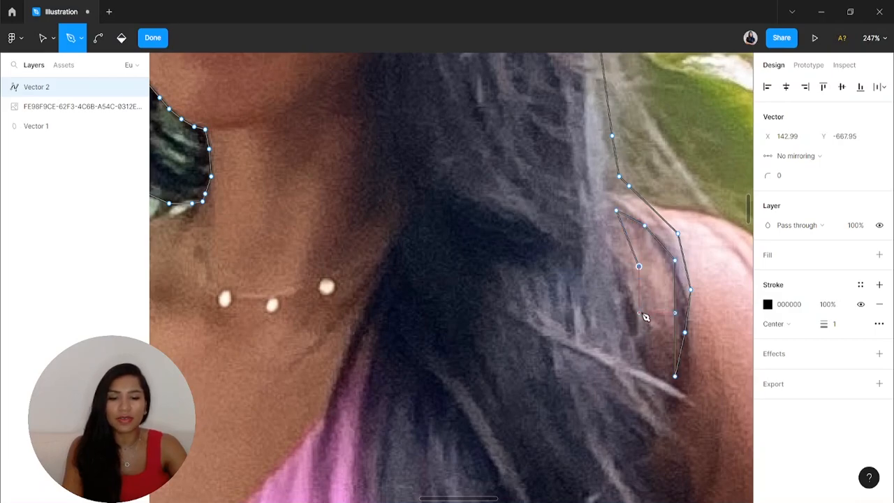
click(639, 313)
scroll(643, 307, down, 4)
click(655, 229)
click(678, 269)
click(682, 294)
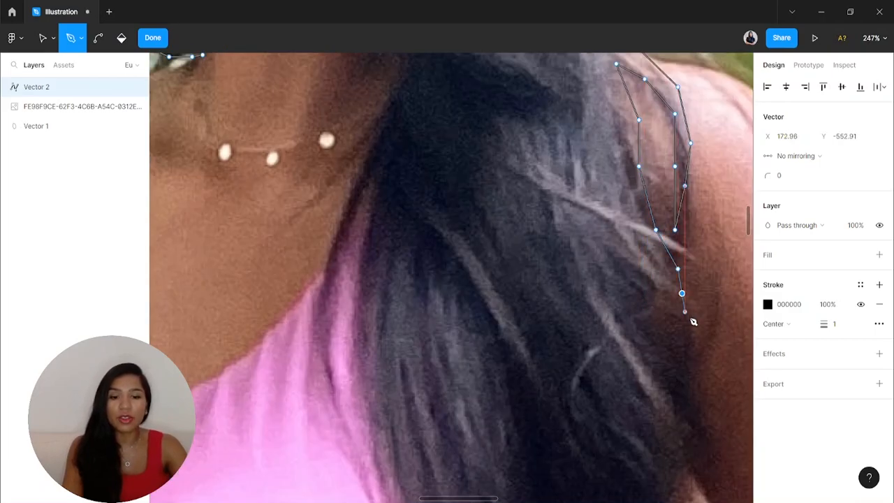
Continue the outline down the hair's outer edge beside the upper arm to below the armpit
click(690, 318)
scroll(691, 320, down, 2)
scroll(693, 316, down, 3)
click(694, 244)
click(689, 285)
scroll(699, 324, down, 2)
scroll(698, 289, up, 1)
key(ctrl+z)
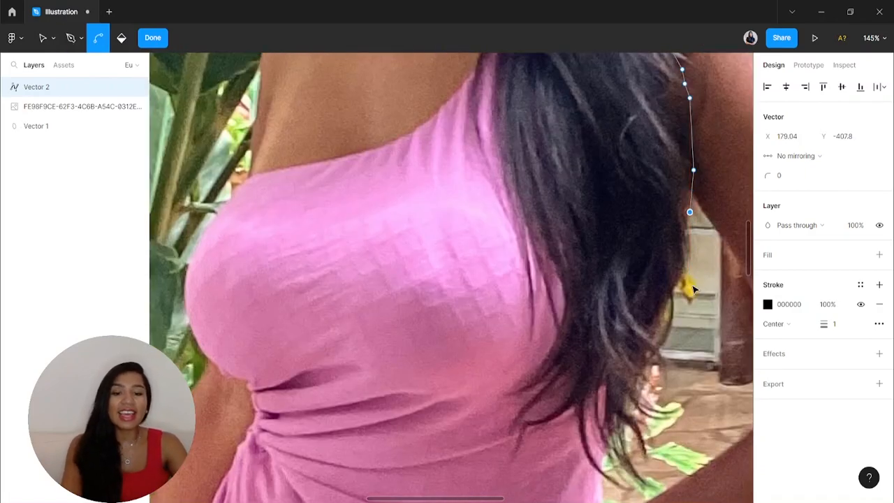
Trace the hair edge inward past the yellow flower to the notch above the bottom locks
scroll(694, 256, up, 2)
click(687, 248)
click(677, 288)
click(659, 311)
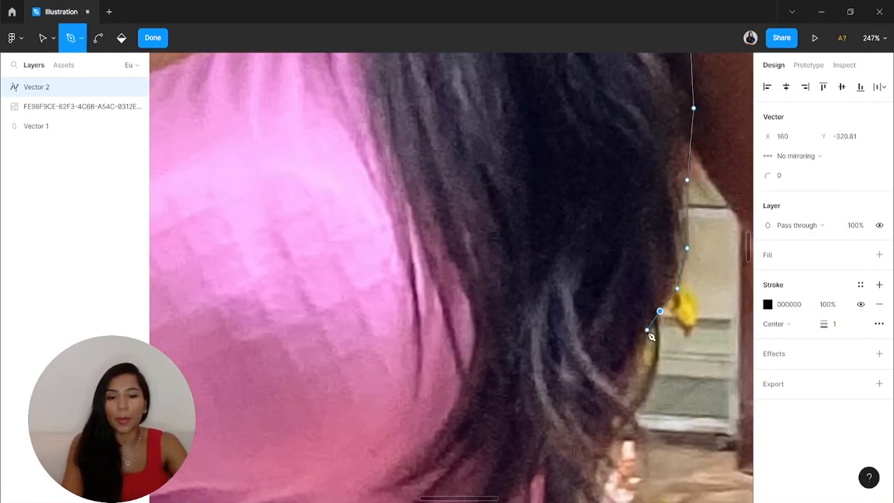
scroll(649, 335, down, 2)
click(626, 227)
Outline the small outermost bottom lock down to its tip and back up its inner edge
click(653, 303)
click(649, 330)
click(641, 321)
click(635, 300)
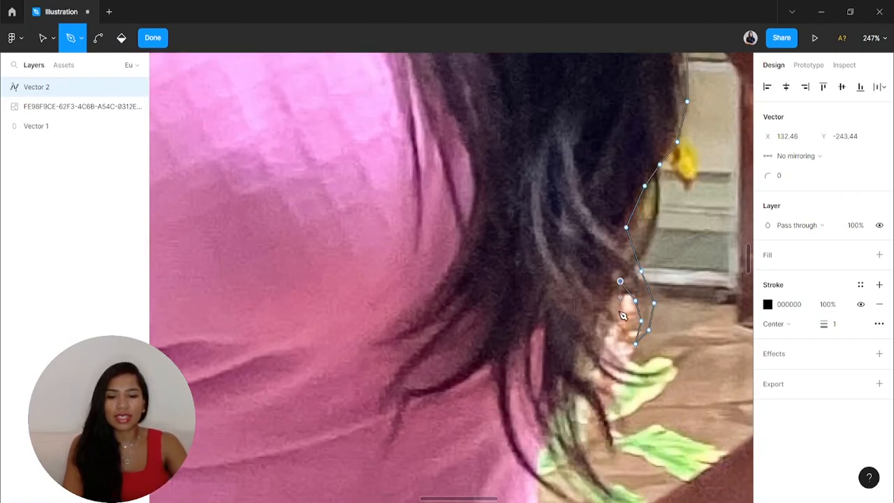
key(ctrl+z)
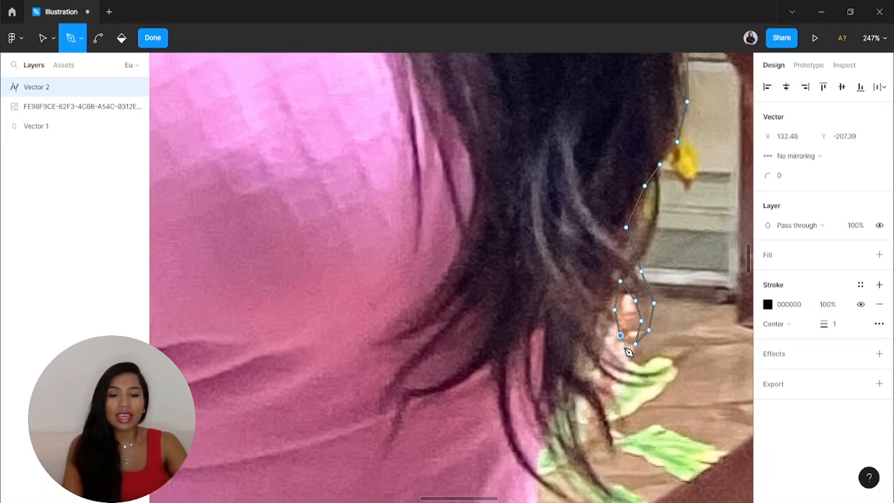
click(606, 340)
key(ctrl)
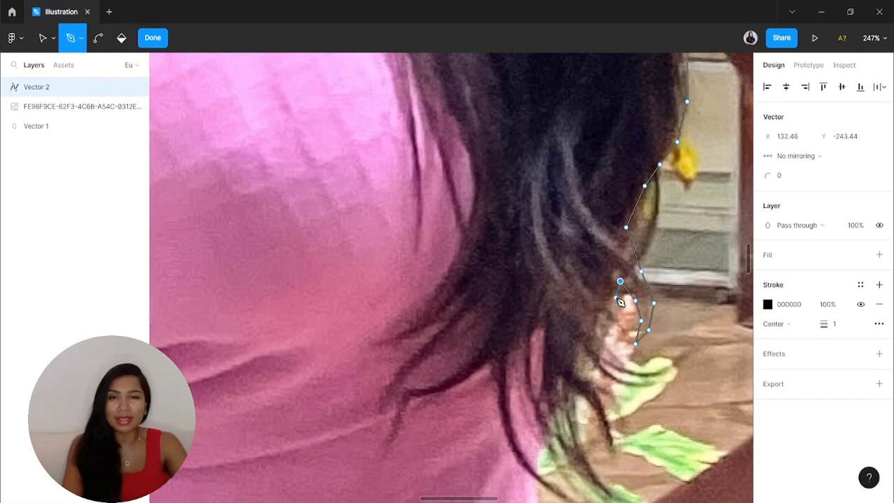
Trace down the far side of the gap and along the upper edge of the lock crossing the green leaf
scroll(619, 275, up, 3)
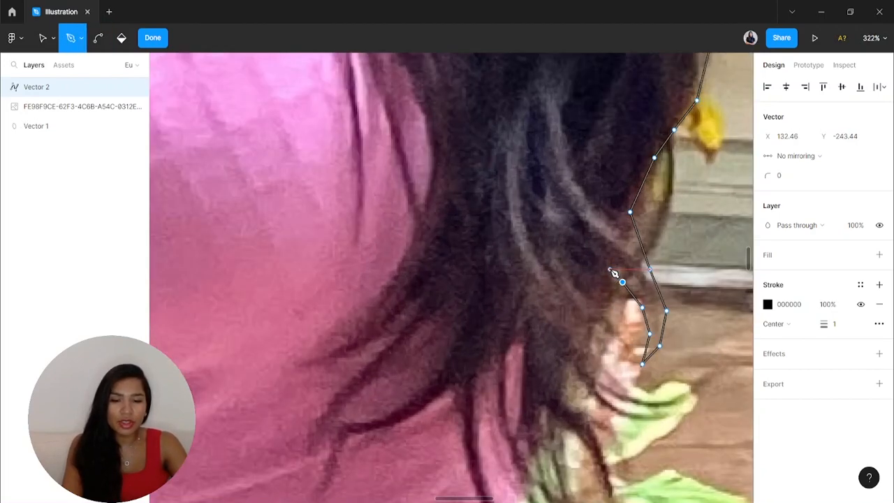
click(599, 311)
click(600, 354)
click(605, 386)
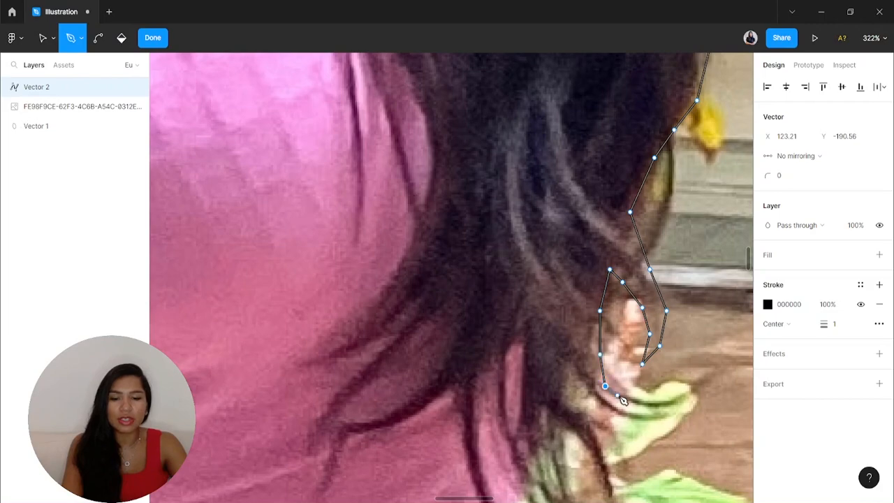
click(650, 395)
click(689, 379)
Return along the lower edge of the lock over the green leaf to its root
scroll(694, 385, down, 2)
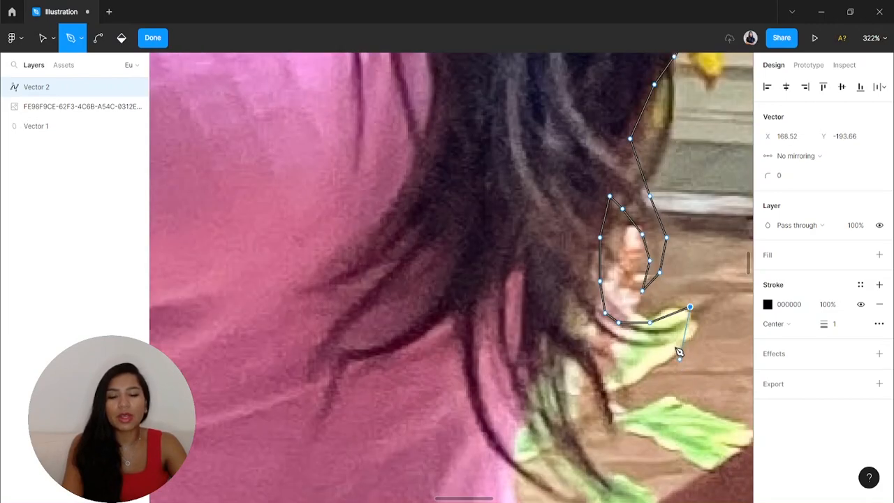
click(667, 338)
click(637, 348)
click(585, 323)
click(574, 300)
Outline the next short lock down to its pointed tip and back up its inner edge
click(573, 323)
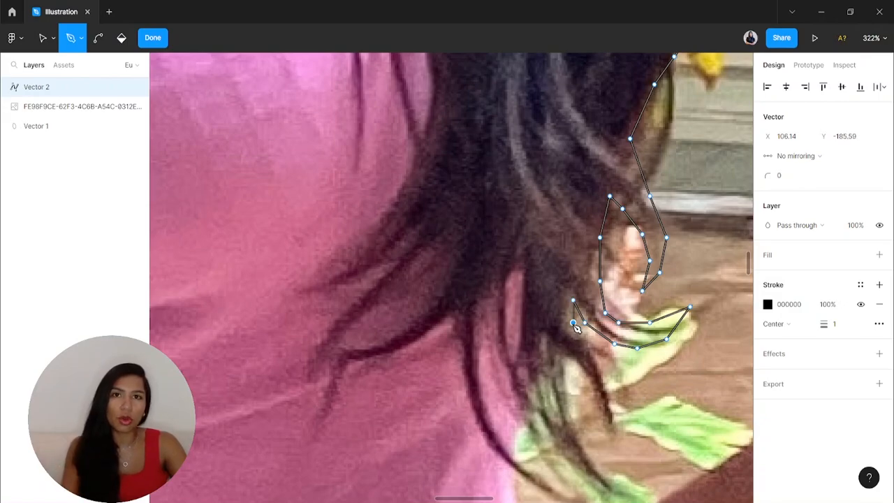
click(599, 355)
click(618, 398)
click(610, 427)
click(595, 384)
click(577, 364)
click(547, 345)
Trace the longer lock down to its tip over the lower leaf and back up to the dress edge
scroll(551, 328, down, 3)
click(561, 244)
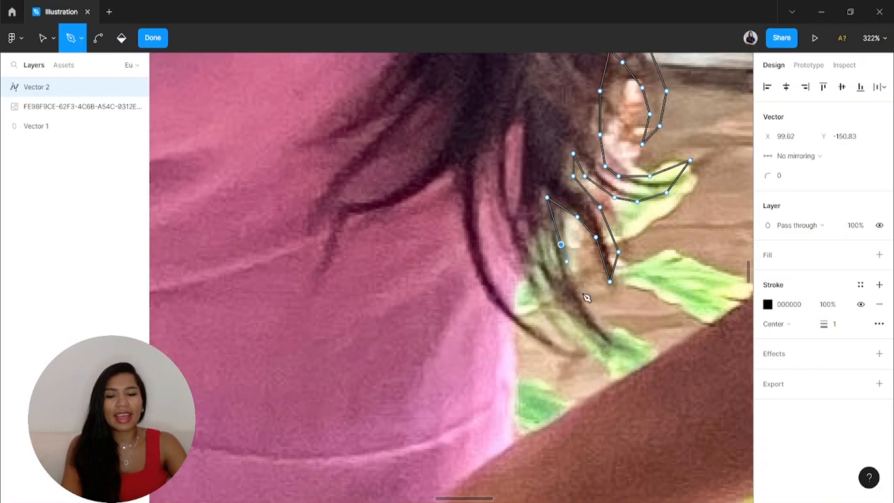
click(582, 303)
click(600, 336)
click(623, 347)
click(596, 346)
click(561, 325)
click(515, 245)
Trace up the side and around the top of the narrow pink gap between the bottom locks
scroll(519, 250, up, 2)
click(517, 257)
click(522, 207)
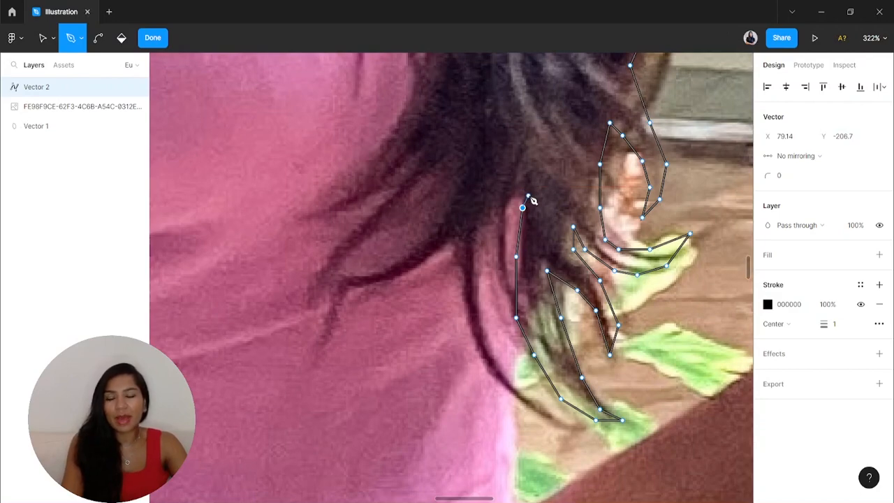
click(528, 191)
click(506, 200)
Trace the right edge of the long curved lock over the dress down to its tip
click(483, 234)
click(475, 284)
click(483, 331)
click(506, 368)
click(534, 399)
click(565, 420)
Return up the left edge of the long curved lock to its root
click(537, 417)
click(494, 399)
click(468, 368)
click(450, 324)
click(450, 283)
click(455, 239)
Outline the lock sweeping left across the dress out to its tip and back along its upper edge
click(432, 270)
click(373, 290)
click(322, 290)
click(368, 280)
click(421, 233)
click(436, 200)
click(439, 169)
Outline the next left-sweeping lock along its lower edge to the tip and back up its outer edge
click(400, 208)
click(368, 233)
click(330, 257)
click(314, 285)
click(315, 317)
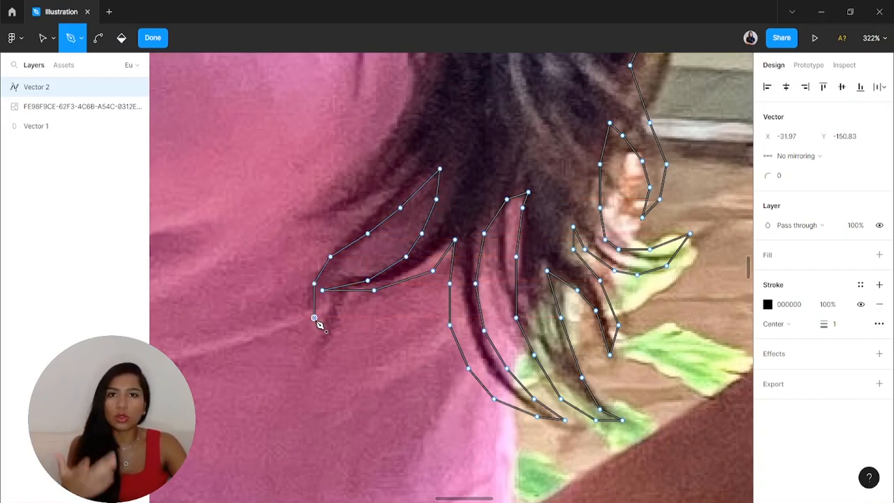
click(307, 290)
click(312, 264)
click(327, 240)
click(370, 202)
click(386, 192)
Outline the uppermost thin lock on the left out to its tip and back to the main hair edge
click(352, 209)
click(327, 222)
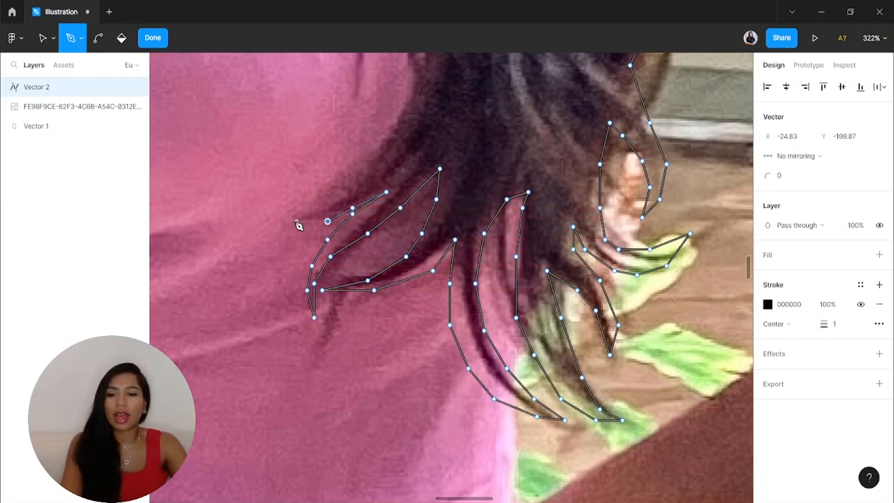
click(368, 183)
click(393, 153)
scroll(405, 209, up, 3)
Trace up the hair's left edge over the dress to the root of the first thin hanging strand
click(421, 299)
click(428, 238)
click(416, 193)
click(394, 132)
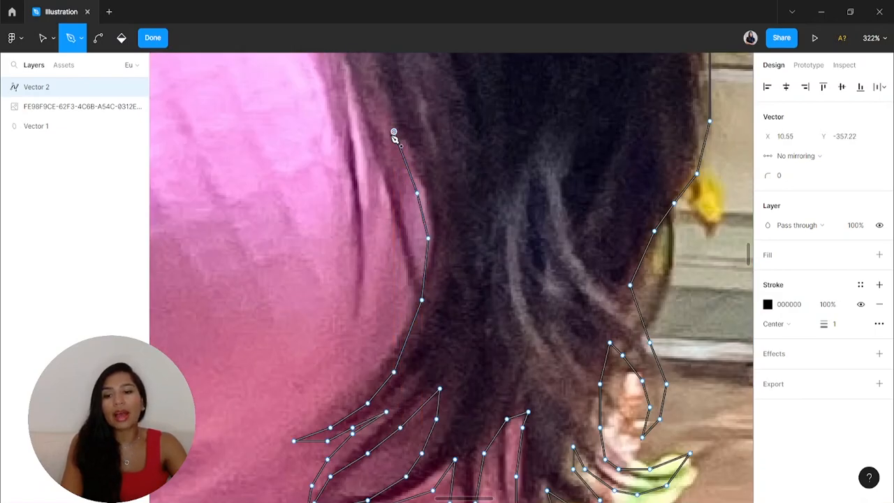
scroll(409, 186, up, 1)
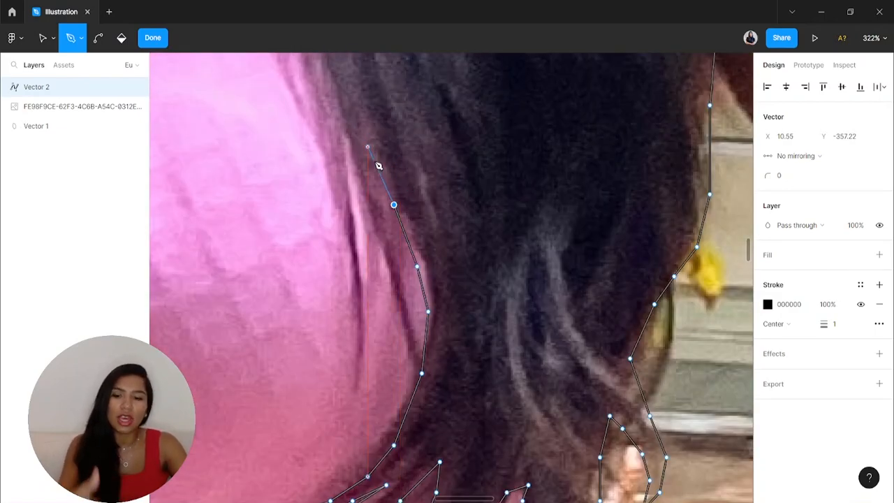
click(374, 161)
Trace the right edge of the first thin hanging strand down to its tip
click(387, 205)
scroll(392, 209, down, 4)
click(403, 120)
click(417, 173)
click(412, 196)
click(400, 222)
Return up the left edge of the thin strand to the top of the next pink gap
click(403, 185)
click(393, 143)
scroll(393, 143, up, 4)
click(367, 195)
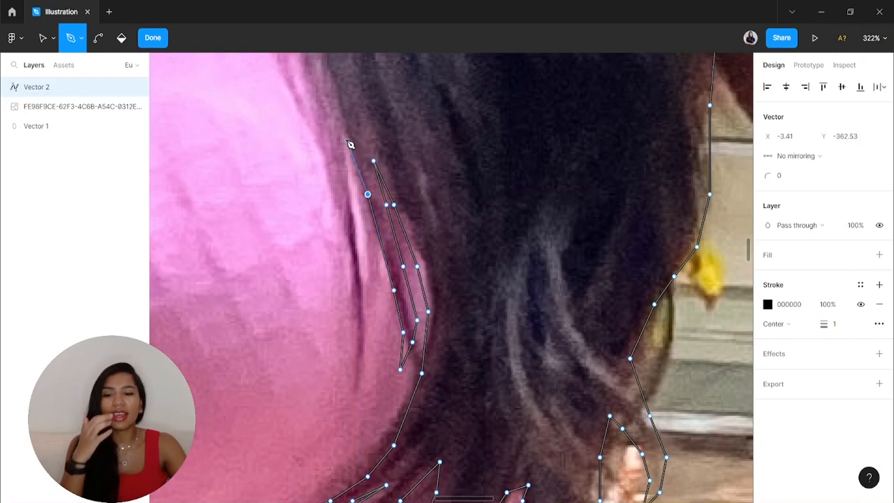
click(343, 138)
Trace the right edge of the outermost thin strand over the dress down to its tip
scroll(347, 142, down, 2)
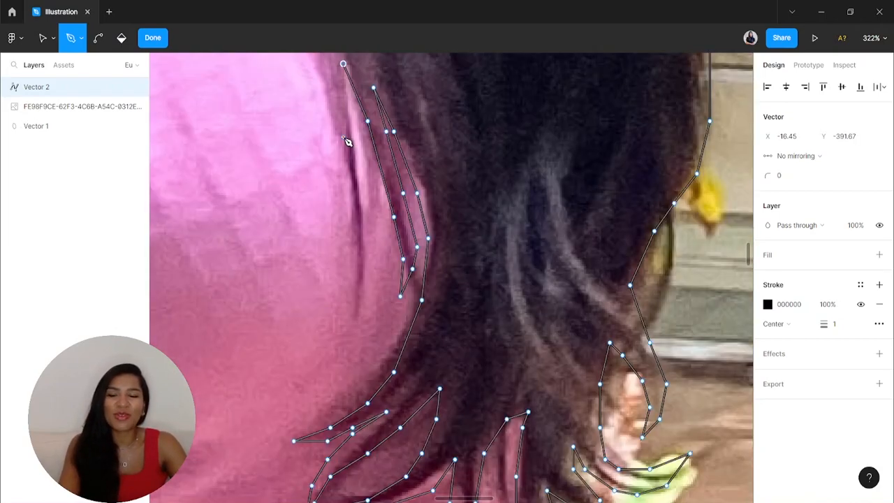
click(361, 139)
click(373, 202)
click(373, 246)
click(367, 285)
click(343, 316)
Trace up the left edge of the outermost thin strand and undo the last point near its root
click(361, 259)
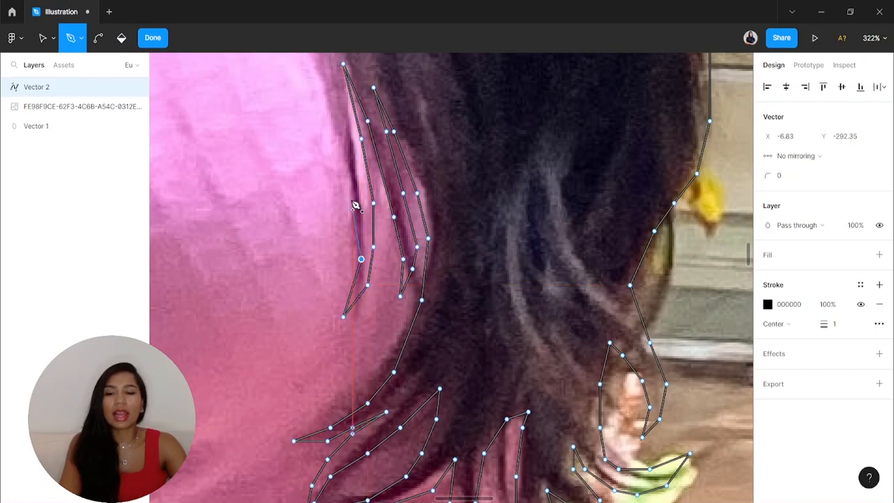
scroll(357, 245, up, 2)
key(ctrl)
click(346, 204)
scroll(335, 217, up, 2)
click(322, 225)
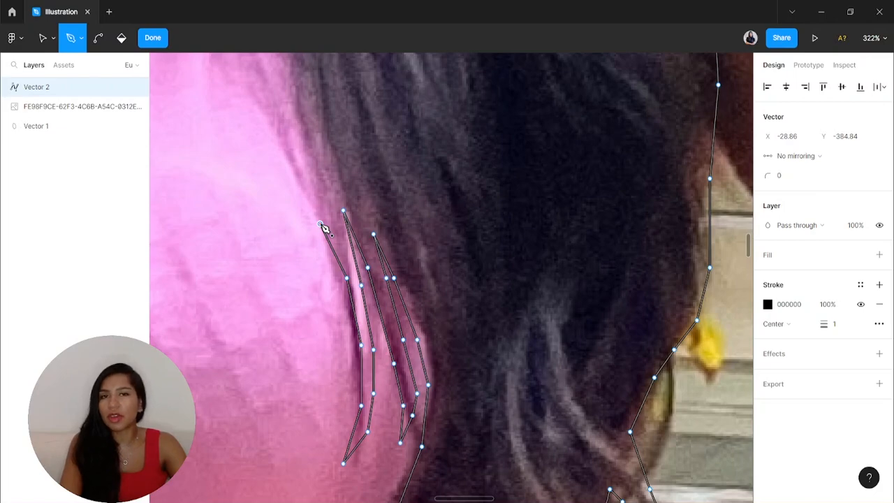
key(ctrl+z)
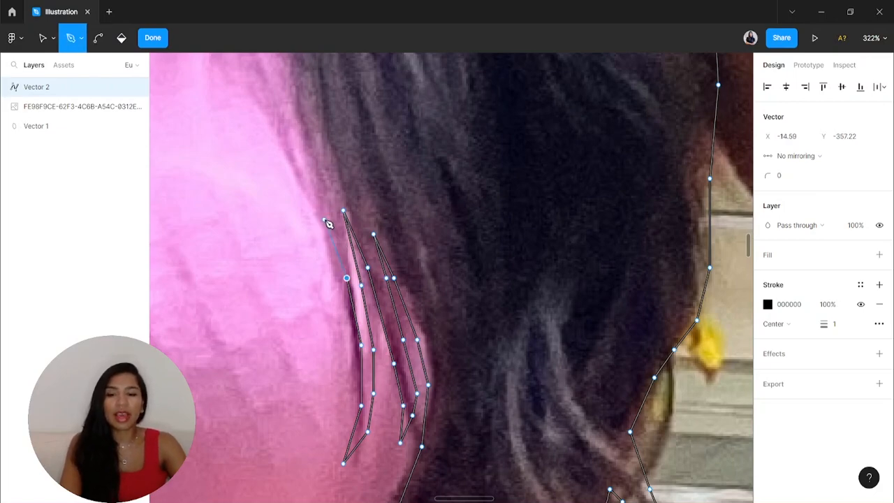
Continue the outline up the hair's left edge along the pink dress above the thin strands
scroll(328, 224, down, 2)
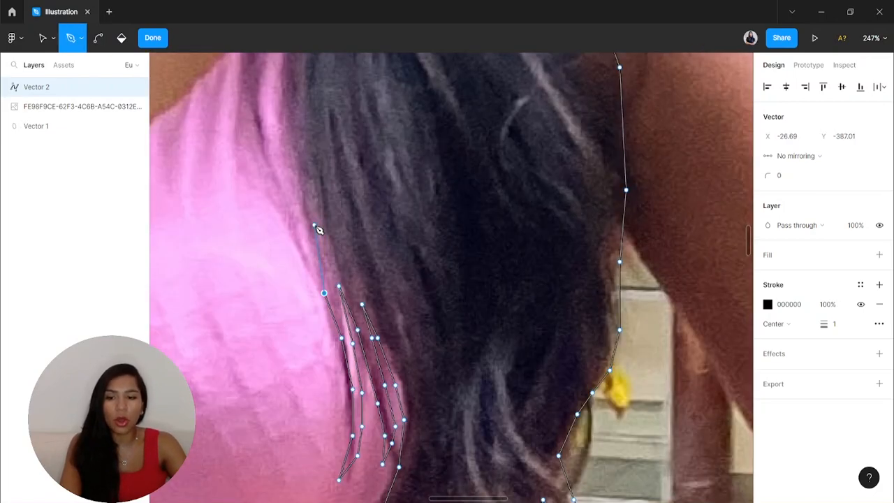
scroll(314, 230, down, 1)
click(304, 223)
key(ctrl+z)
click(308, 241)
scroll(307, 240, up, 1)
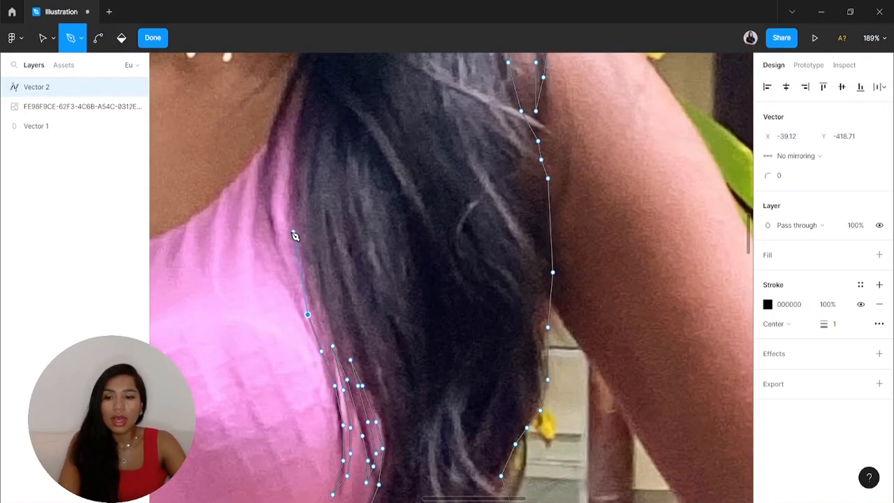
Trace the hair's edge up beside the dress strap to the top of the narrow pink gap at the neckline
scroll(294, 233, up, 1)
click(287, 245)
click(281, 197)
scroll(281, 199, up, 2)
click(287, 261)
click(292, 225)
click(305, 194)
Trace down the inner edge of the thin strand over the strap to its tip
click(280, 231)
click(269, 274)
click(264, 321)
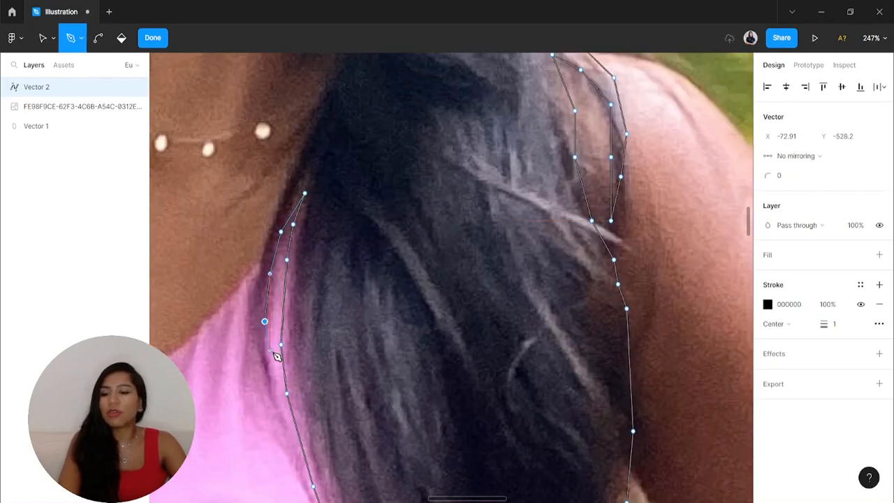
click(270, 376)
Trace up the outer edge of the strap strand and on to the neck beside the necklace
click(260, 344)
click(261, 301)
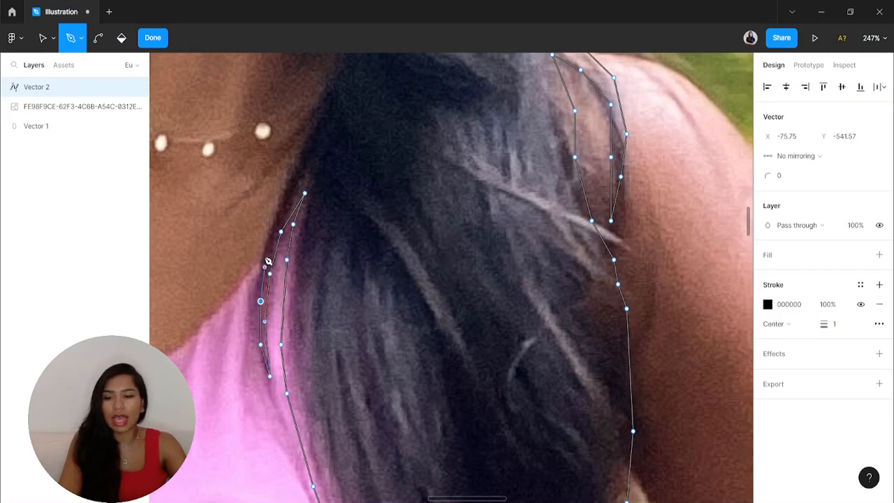
click(287, 182)
click(308, 134)
Continue the hair outline up along the neck to the jaw beside the mouth
scroll(309, 136, up, 4)
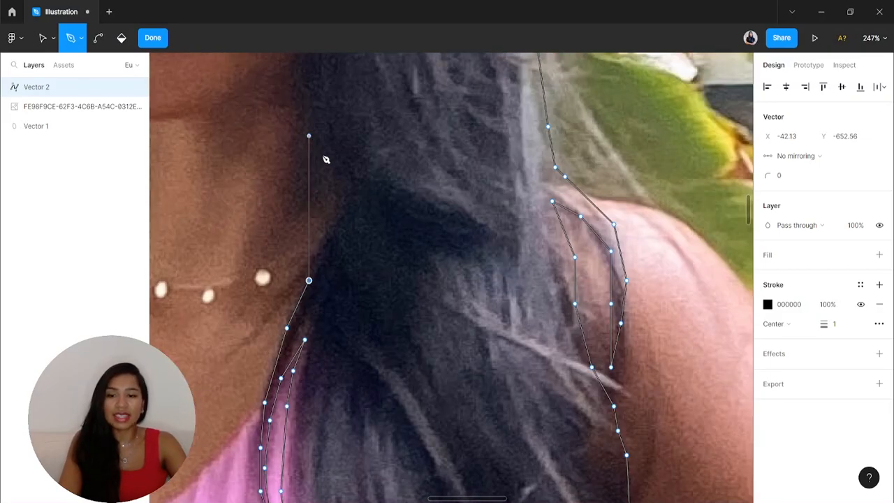
click(322, 228)
click(323, 185)
click(309, 153)
scroll(311, 152, up, 4)
click(300, 228)
click(309, 195)
click(314, 176)
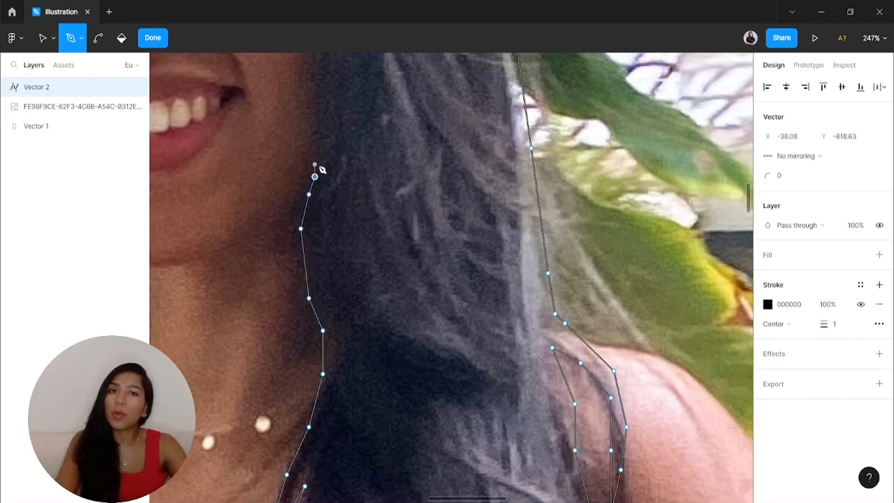
Trace the hair's inner edge up along the cheek to the outer corner of the eye
scroll(322, 168, up, 2)
scroll(320, 171, up, 2)
click(327, 281)
click(332, 233)
click(326, 168)
scroll(328, 171, up, 2)
scroll(329, 171, left, 2)
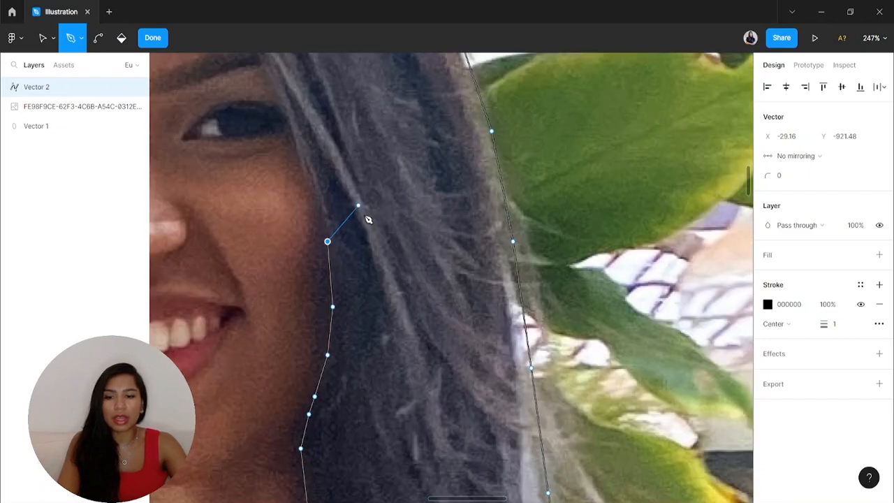
scroll(385, 217, up, 2)
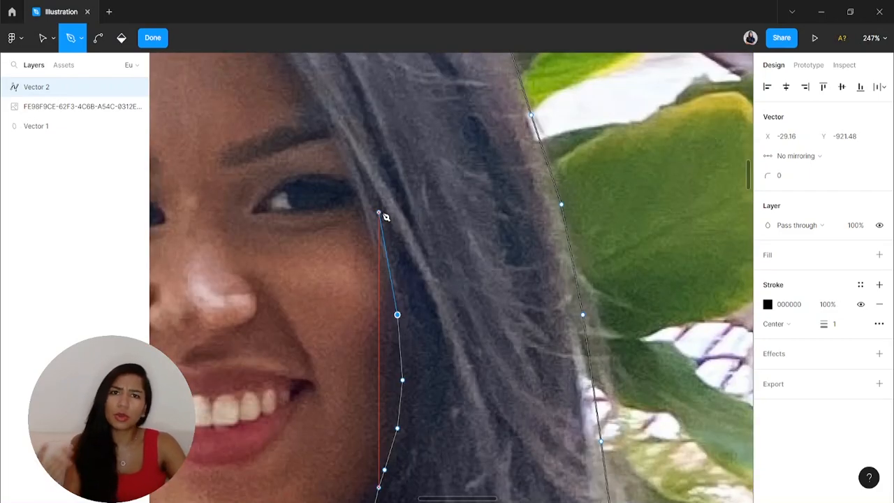
click(372, 229)
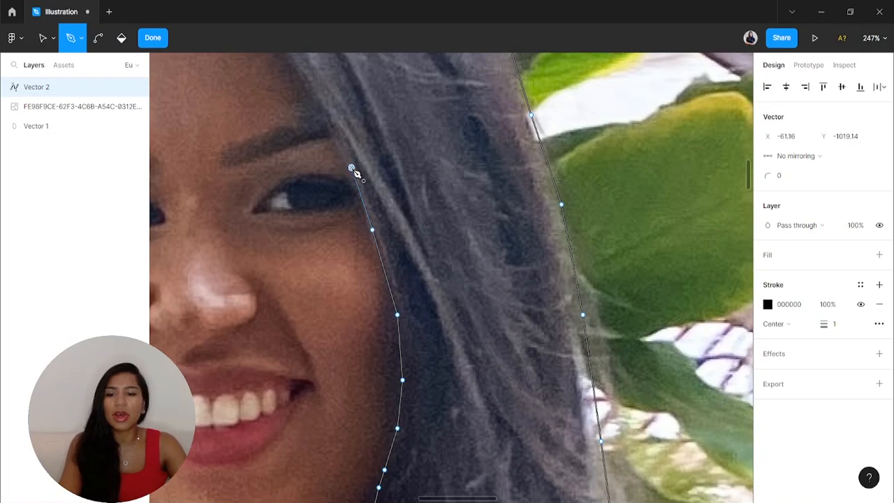
Trace the hairline around the forehead and close the hair outline at its starting point
scroll(357, 174, up, 2)
scroll(398, 199, left, 1)
click(374, 223)
click(333, 166)
click(294, 140)
click(263, 131)
click(226, 131)
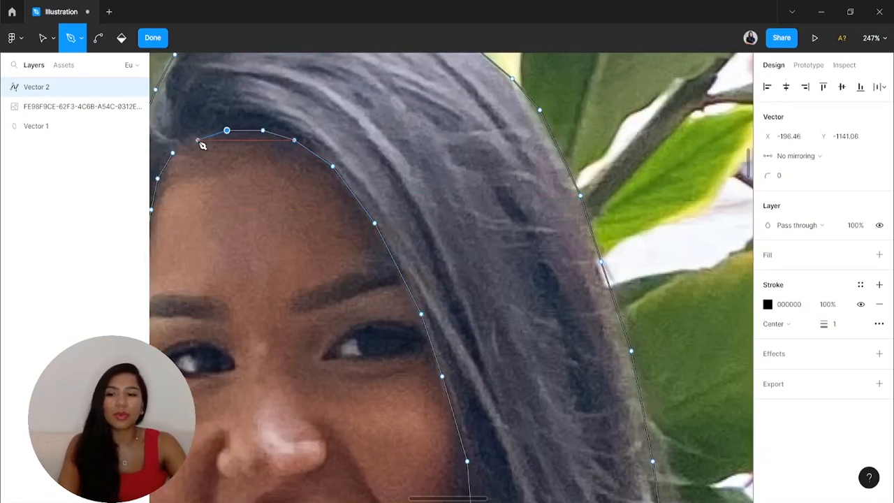
click(198, 140)
click(173, 154)
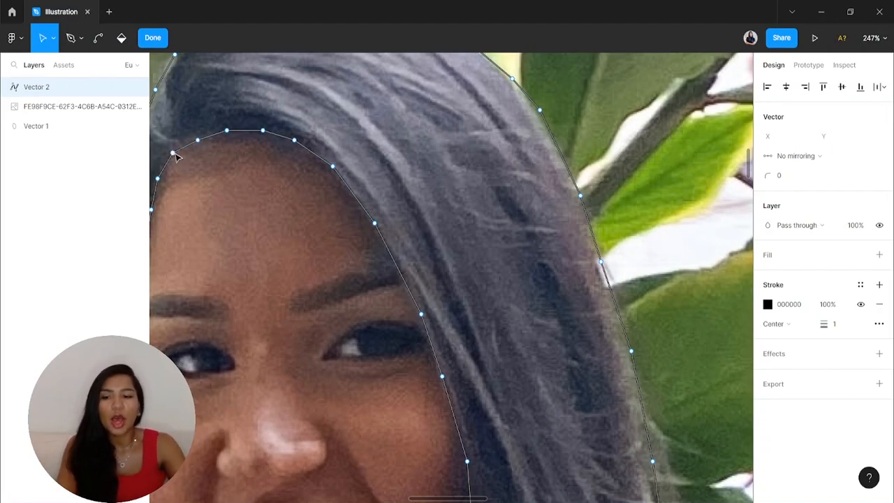
Select all points of the hair outline except the corner point under the chin beside the earring
ctrl+scroll(281, 146, down, 3)
scroll(336, 133, down, 4)
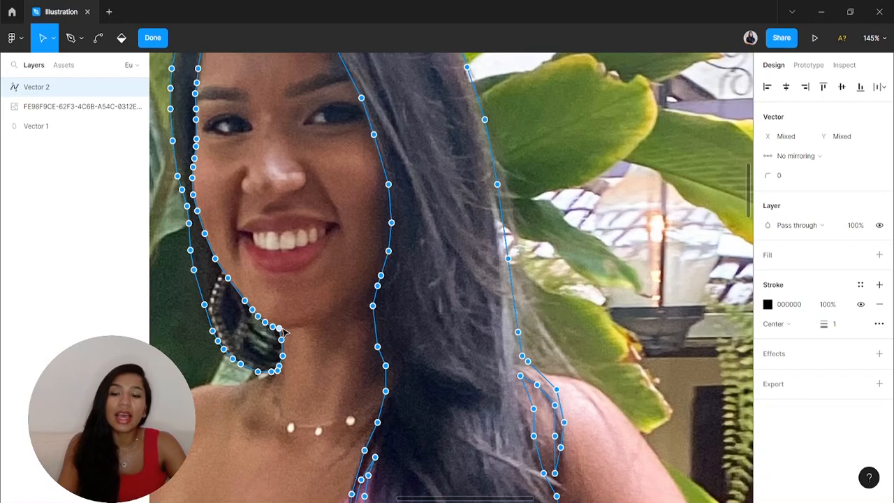
ctrl+scroll(283, 333, up, 3)
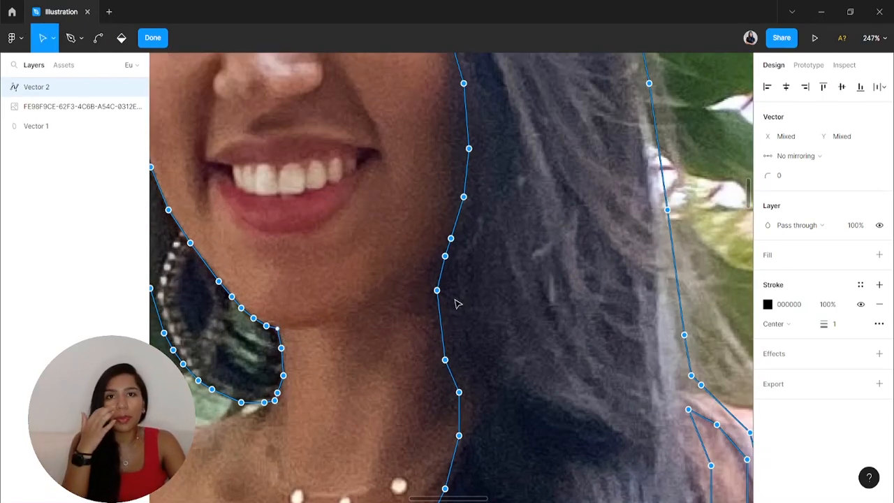
ctrl+scroll(454, 303, down, 3)
ctrl+scroll(454, 304, down, 5)
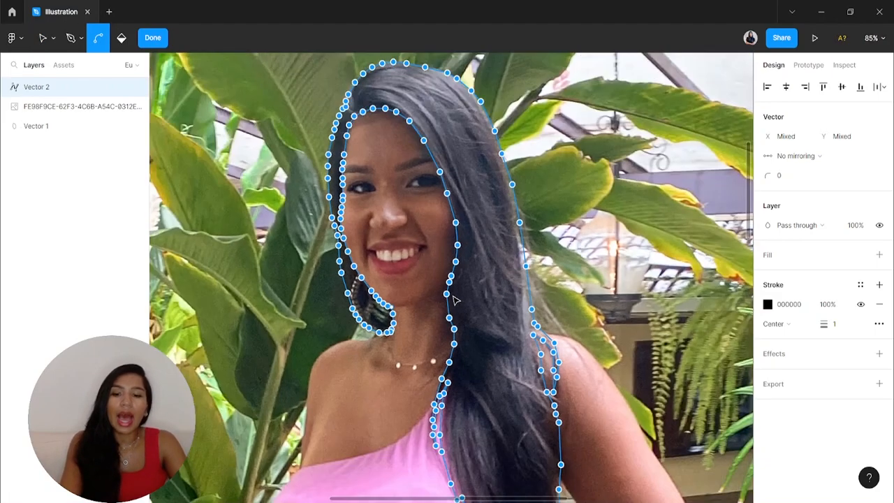
ctrl+scroll(454, 301, up, 3)
scroll(493, 286, down, 5)
scroll(579, 155, up, 5)
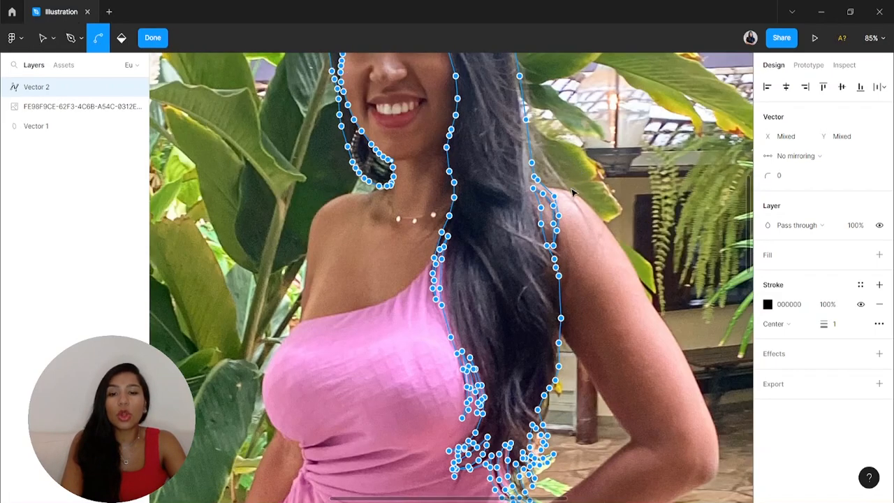
Deselect the sharp corner points at the strand tips and gap ends over the shoulder, dress and lower hair
ctrl+scroll(563, 165, up, 4)
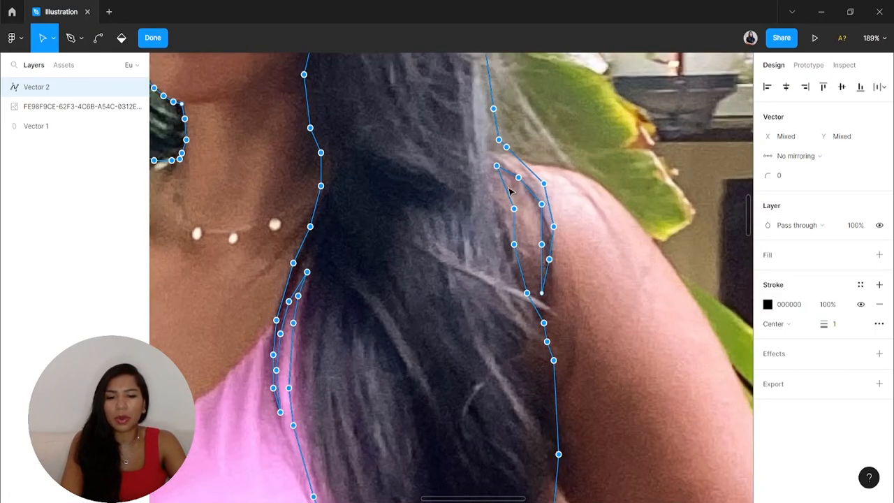
scroll(524, 202, down, 5)
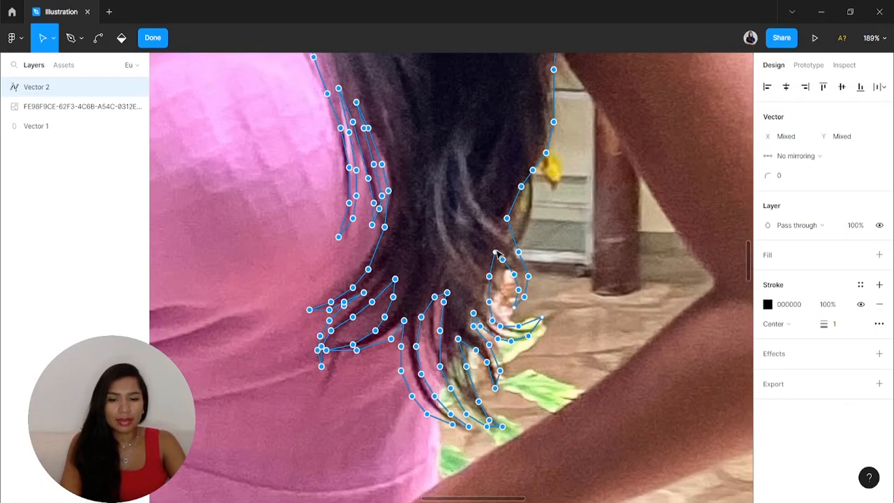
scroll(496, 253, down, 1)
scroll(495, 326, up, 1)
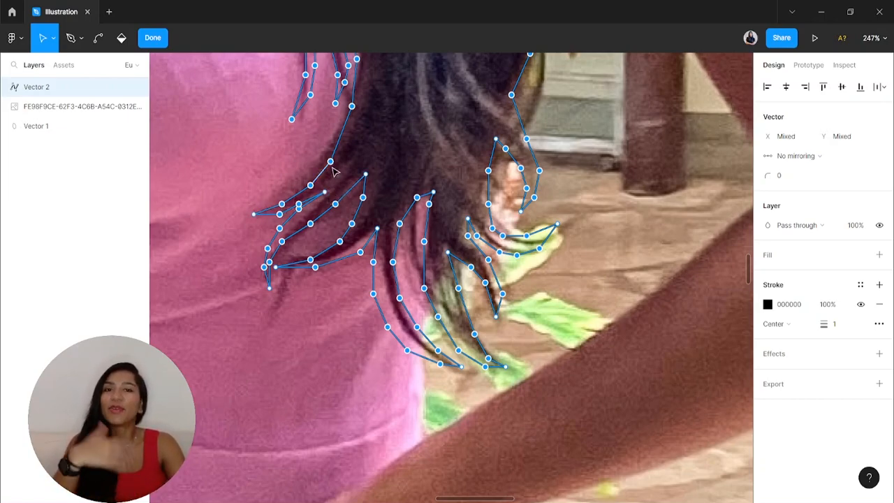
scroll(335, 173, up, 2)
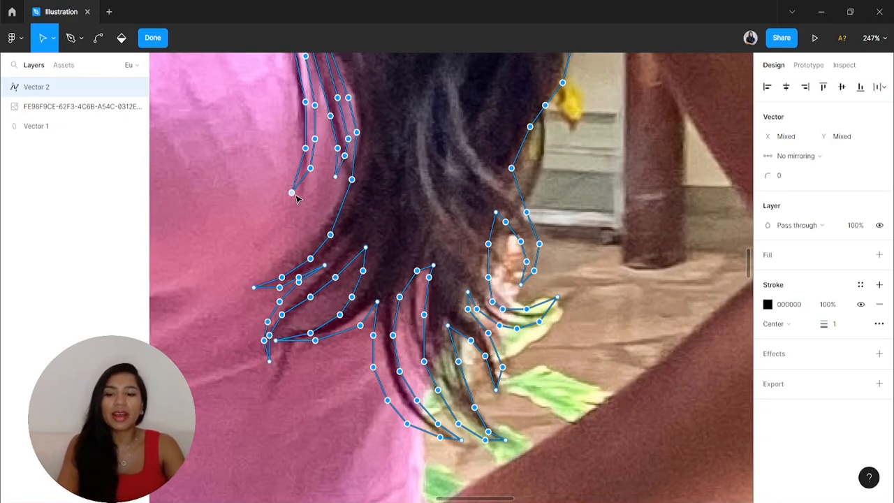
scroll(296, 199, up, 4)
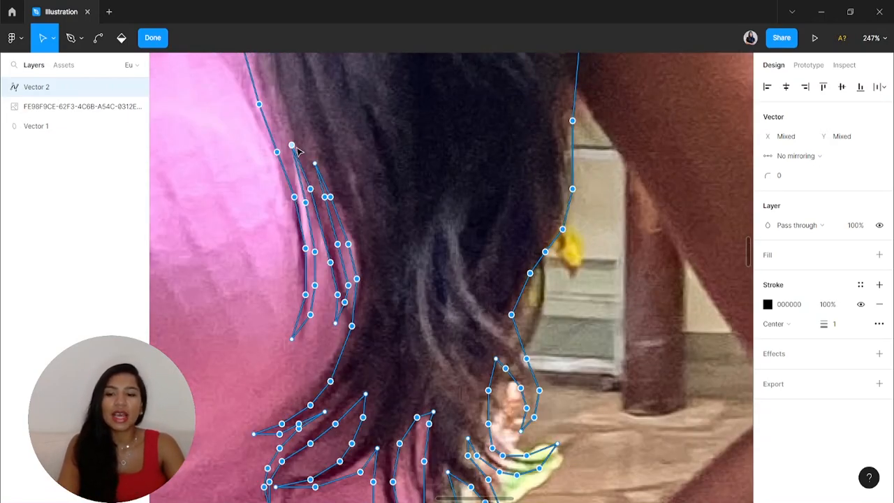
scroll(296, 150, down, 3)
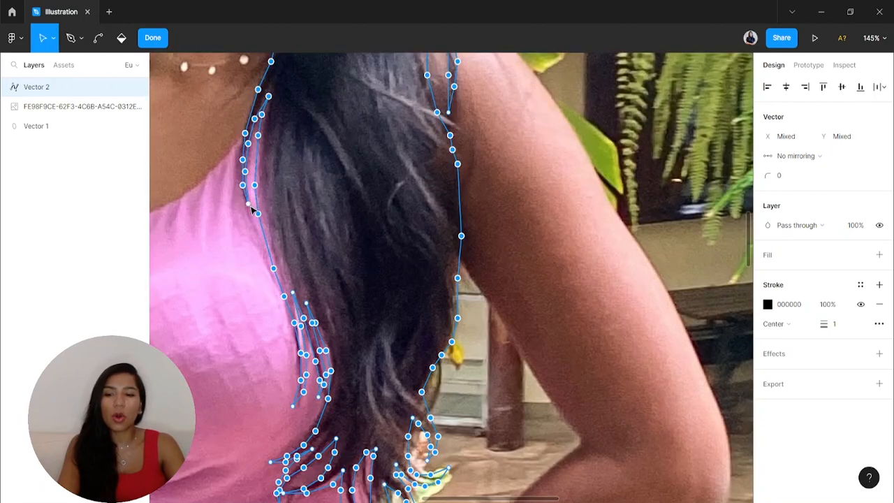
scroll(253, 211, up, 8)
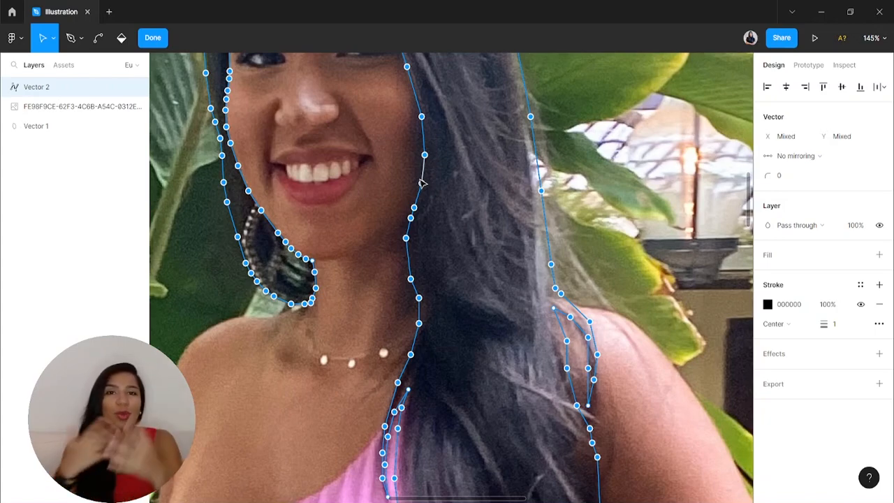
ctrl+scroll(421, 183, down, 3)
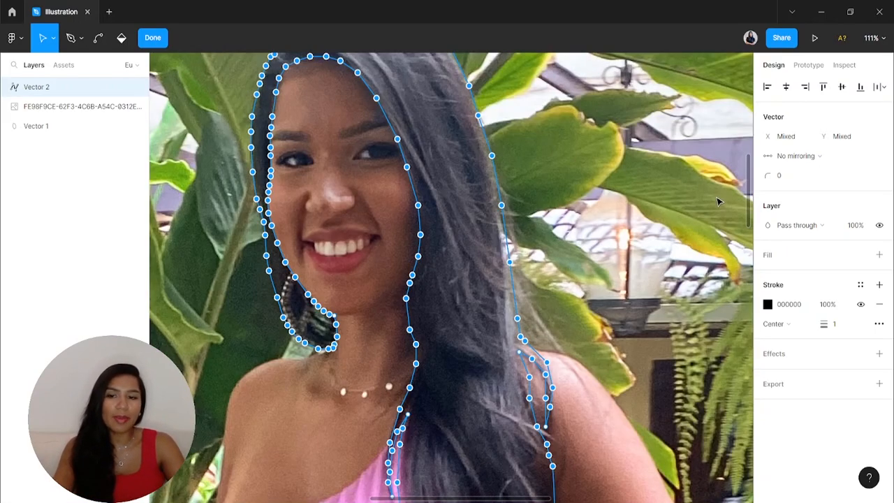
Set the corner radius of the selected hair outline points to 300
click(801, 179)
text(30)
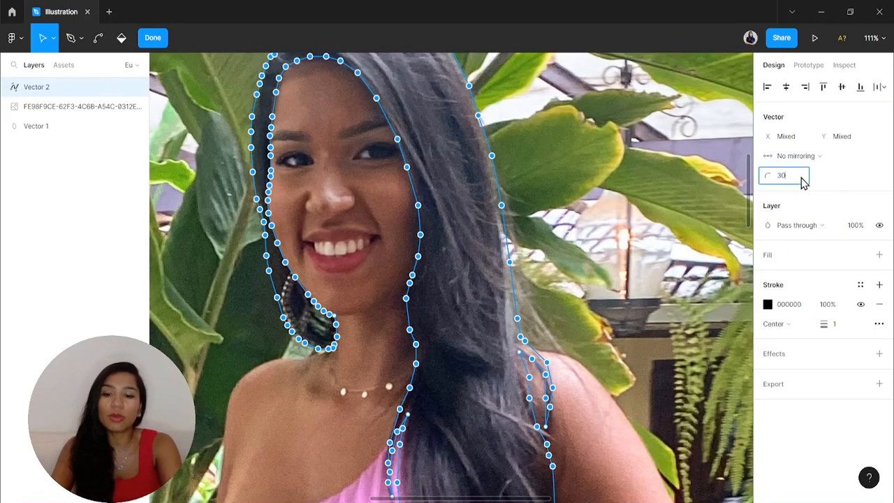
text(0)
key(Return)
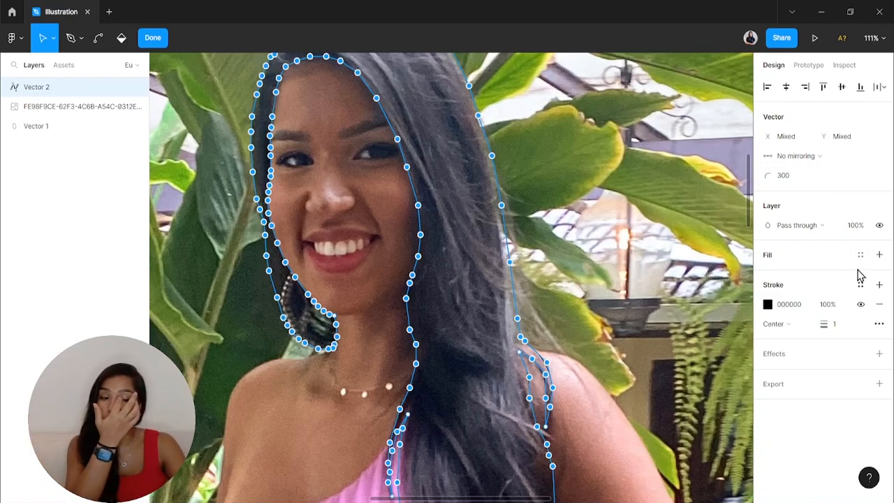
Remove the hair shape's stroke, add the default D9D9D9 fill and leave point editing
ctrl+scroll(615, 275, down, 2)
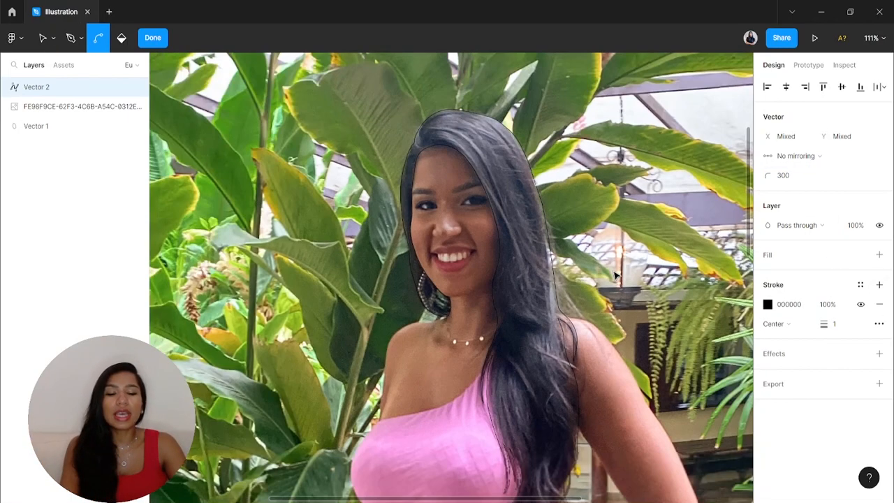
click(879, 304)
click(879, 254)
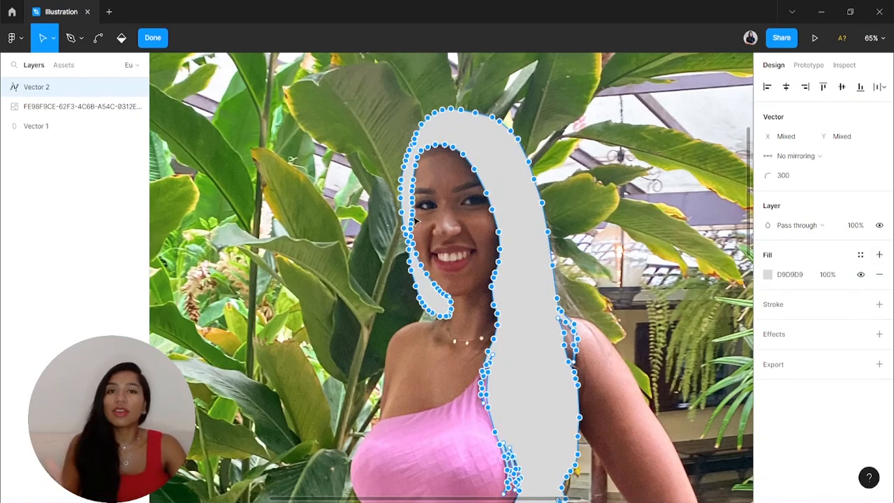
double_click(579, 218)
click(588, 216)
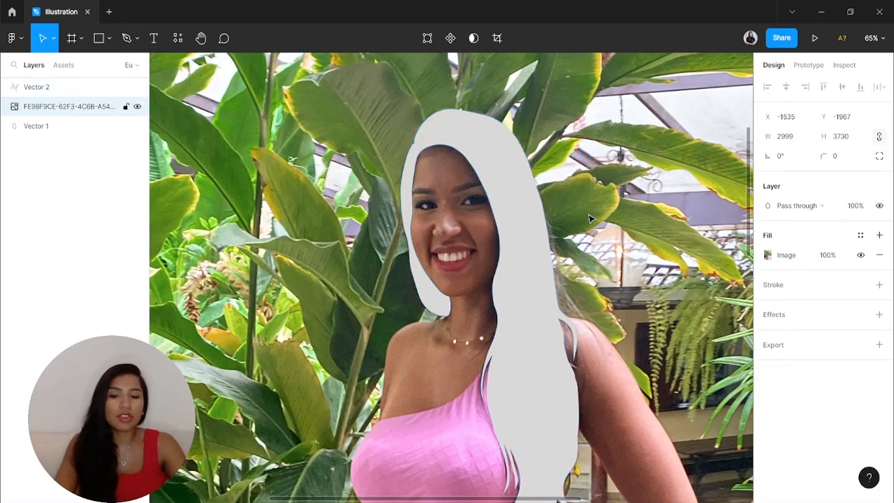
Reopen the hair shape's points, select those along the cheek to check their corner radius, and leave point editing
double_click(514, 186)
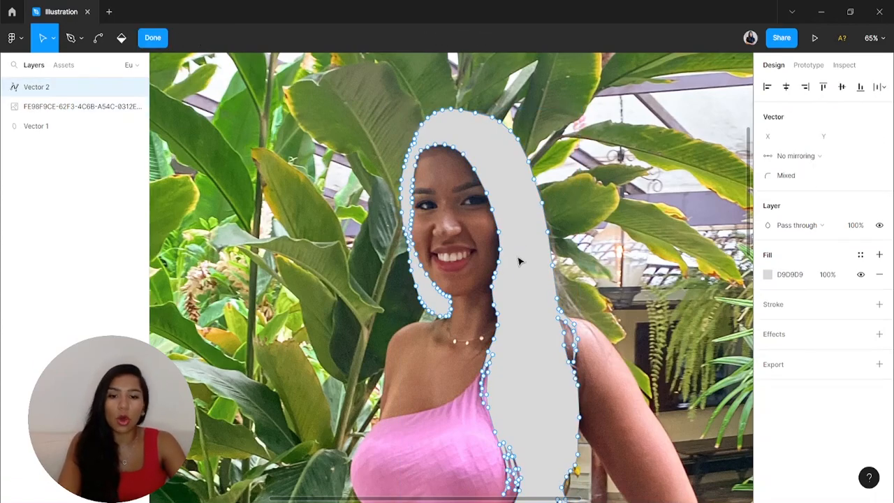
scroll(516, 273, up, 3)
drag(514, 307, 463, 194)
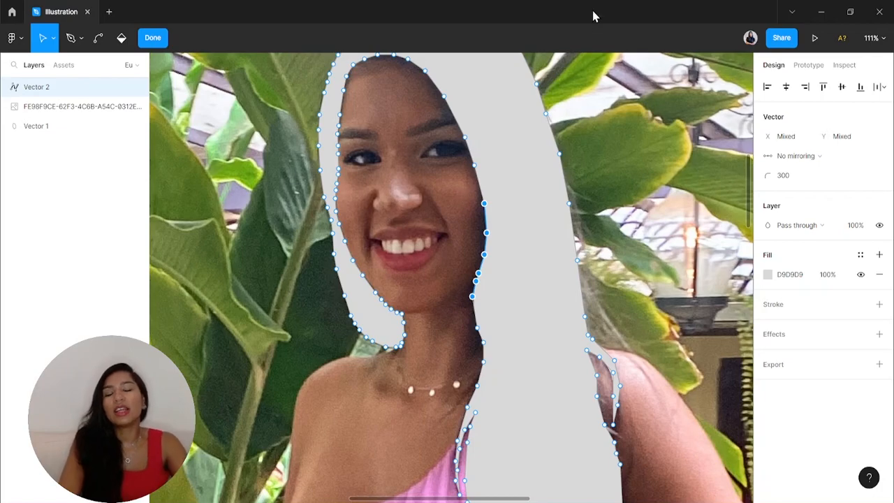
double_click(631, 65)
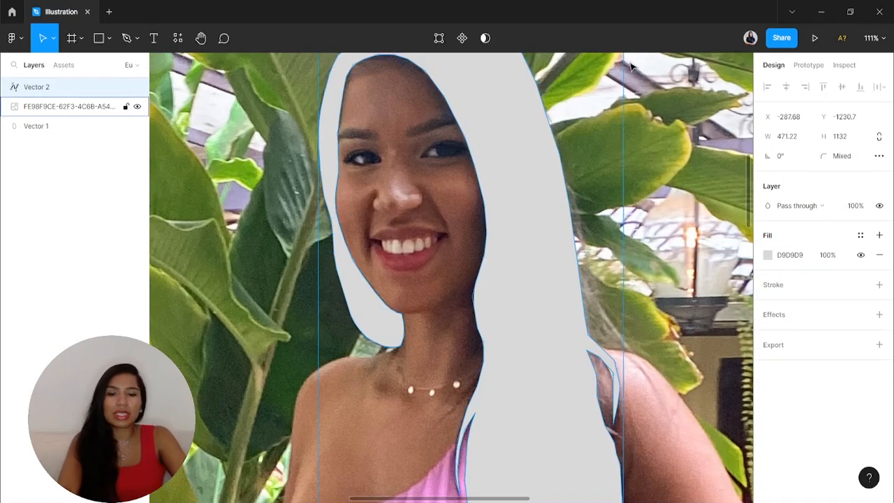
Inspect the rounded hair edge, select the points along the forehead hairline to check them, and leave point editing
scroll(585, 110, down, 4)
scroll(443, 136, up, 5)
scroll(451, 147, up, 5)
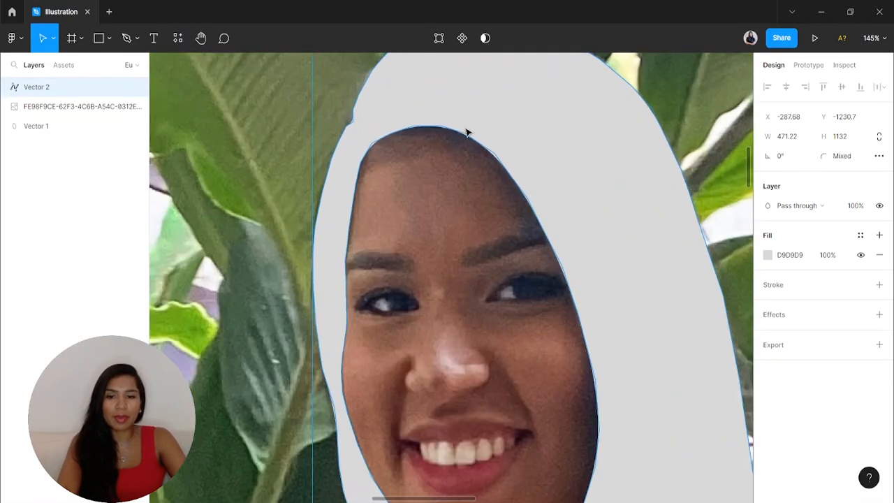
double_click(563, 219)
drag(570, 220, 361, 116)
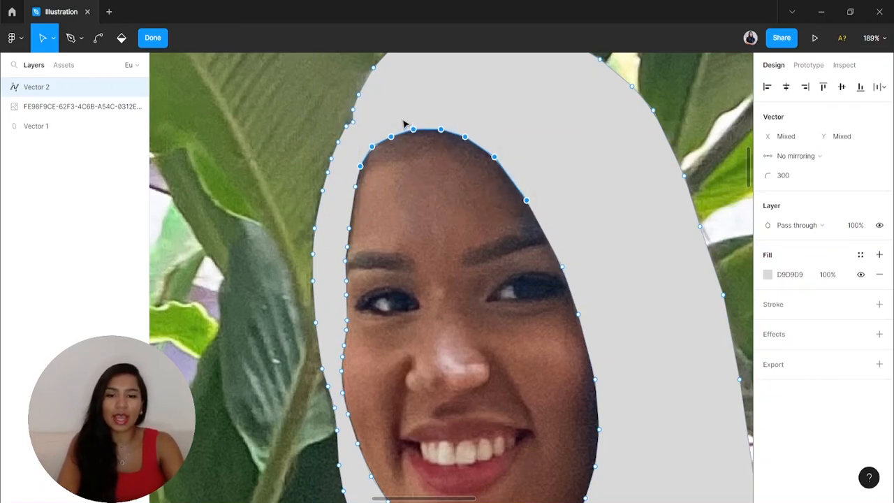
scroll(423, 144, down, 7)
key(Escape)
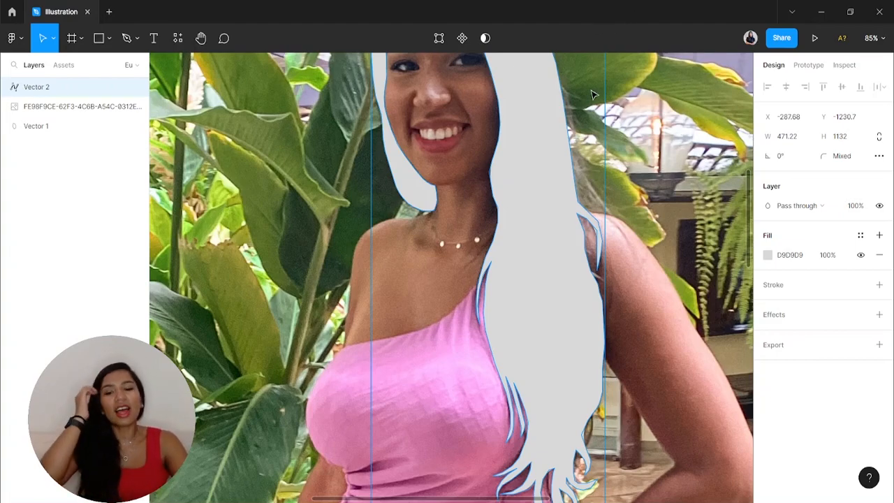
Reopen the hair shape's points and slightly adjust the tip point of the inner thin strand over the dress
scroll(568, 265, down, 3)
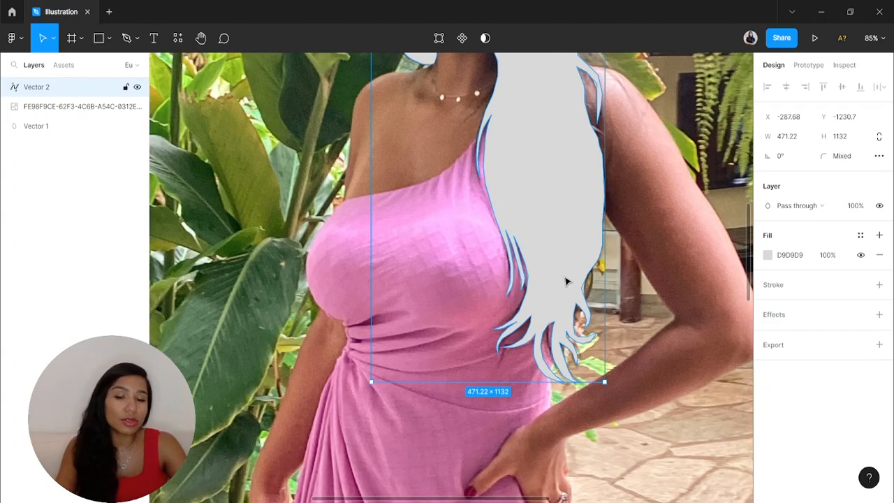
scroll(558, 281, up, 3)
double_click(543, 281)
scroll(526, 297, up, 2)
click(493, 302)
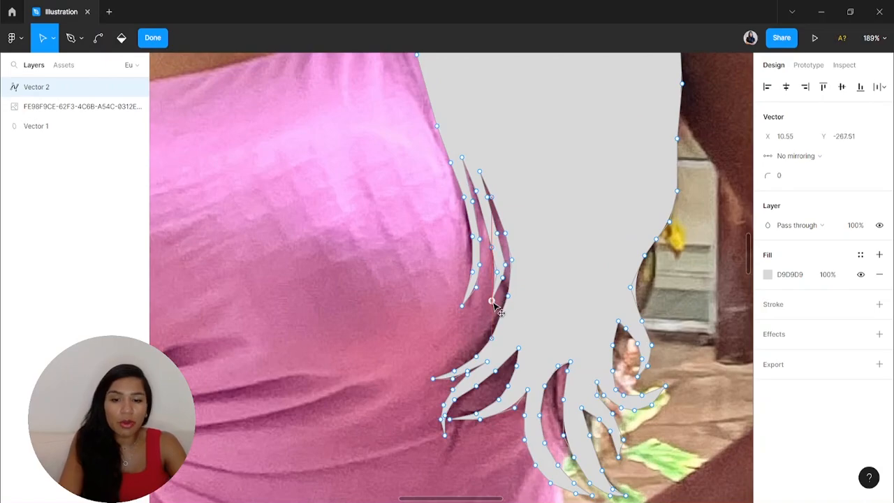
scroll(454, 201, down, 5)
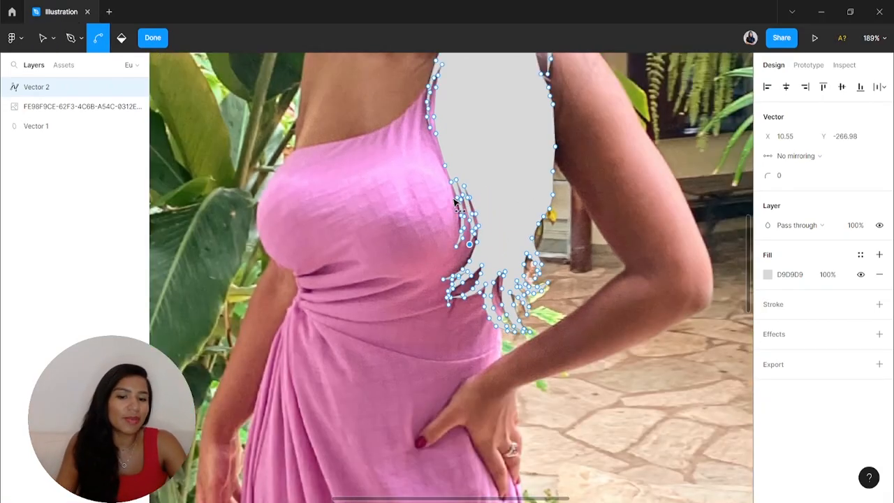
Leave point editing on the hair shape and hide the photo layer to review the face and hair shapes alone
key(Escape)
scroll(454, 201, down, 5)
scroll(569, 180, up, 3)
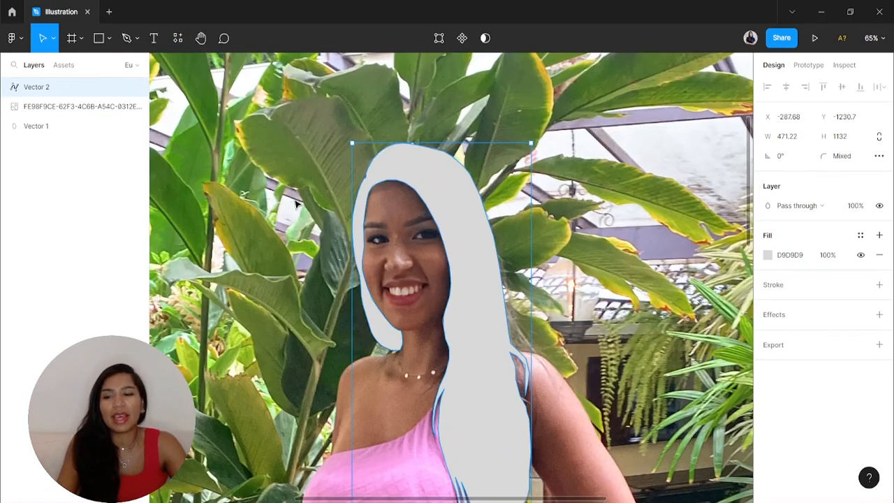
click(138, 106)
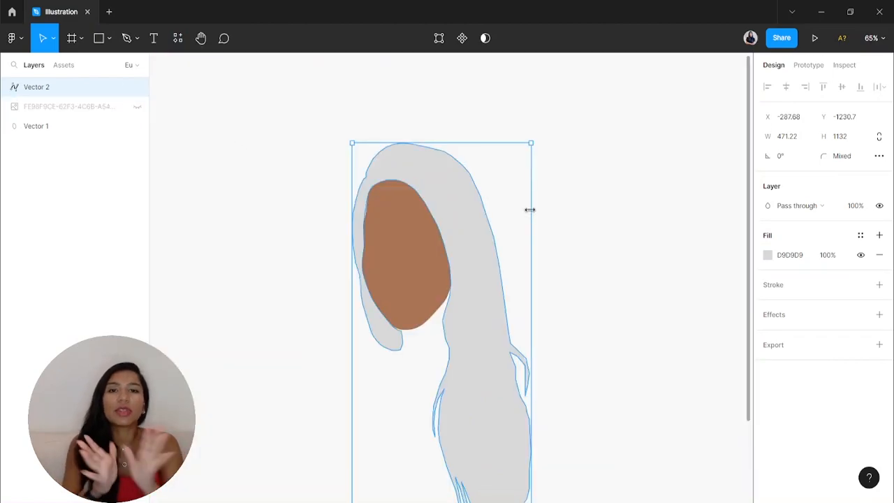
click(414, 291)
click(501, 302)
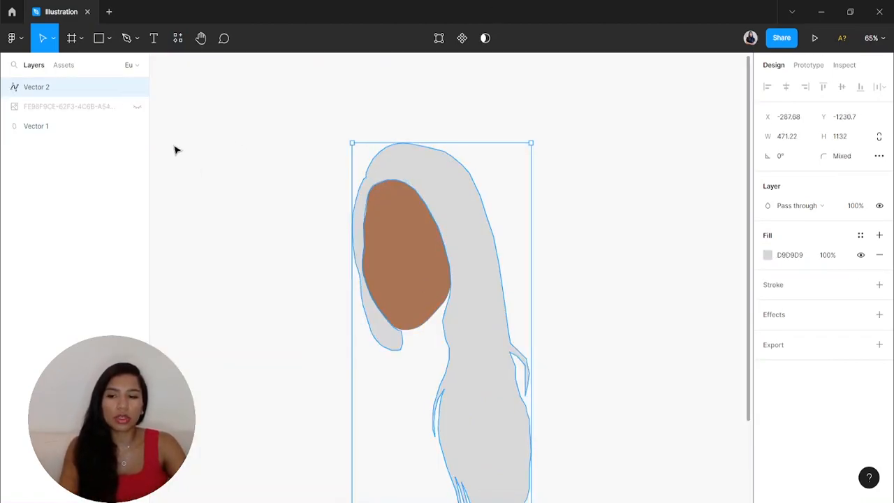
click(138, 106)
click(137, 106)
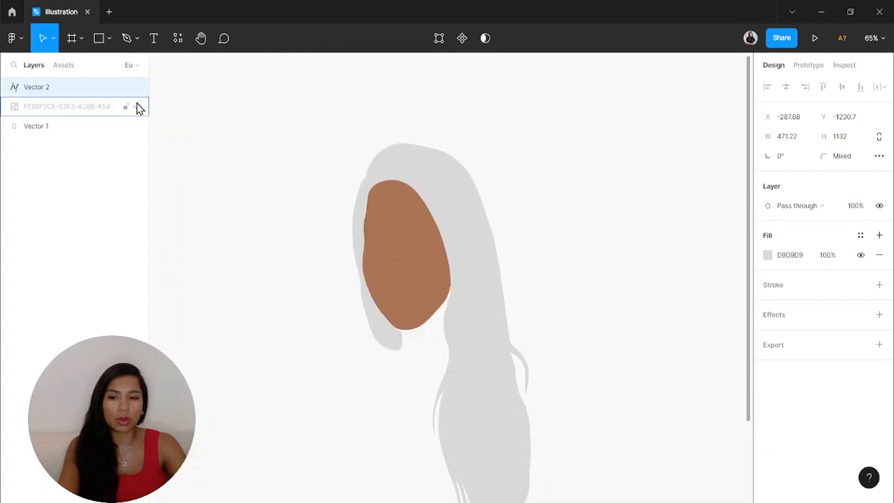
Set the face shape's fill to the brighter tan BD7C58
click(399, 242)
click(768, 255)
drag(684, 249, 689, 240)
Reopen the hair shape's points, select those along the temple and upper hairline to check their corner radius, and leave point editing
scroll(389, 212, up, 5)
double_click(325, 223)
drag(379, 282, 330, 201)
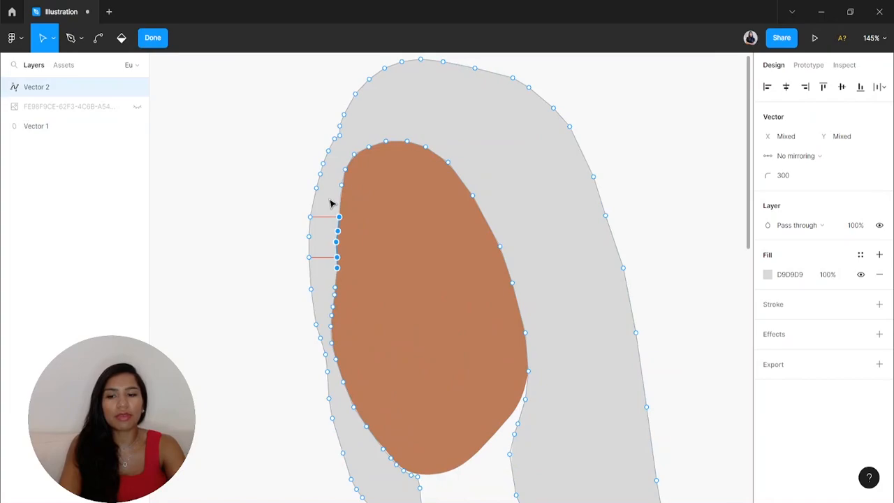
drag(381, 223, 334, 157)
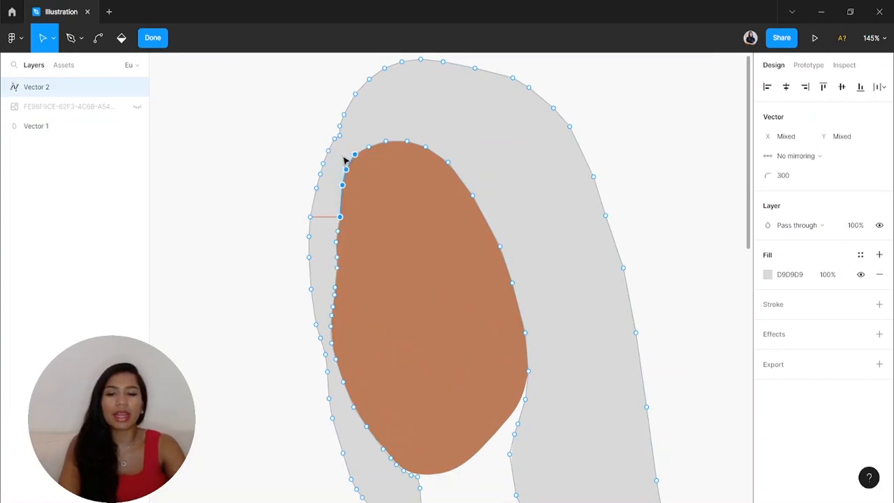
key(Escape)
Shift the face shape's fill to the more yellow tan BC865E
scroll(398, 262, down, 3)
click(401, 271)
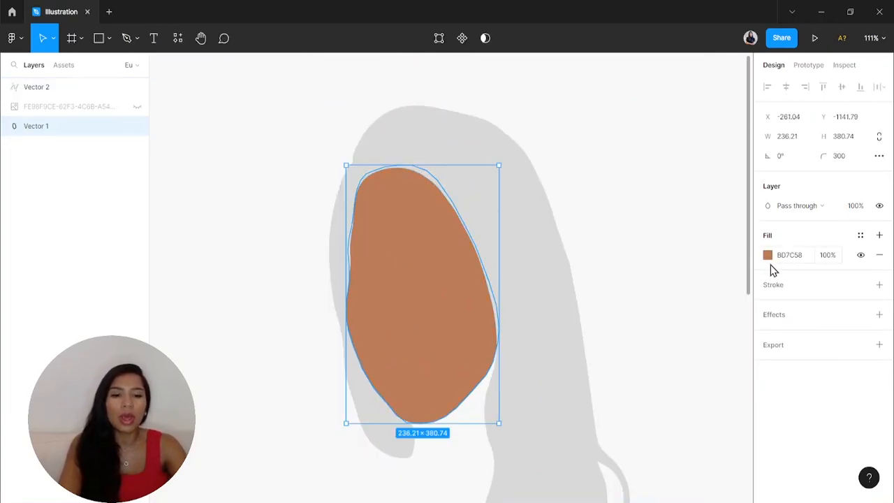
click(767, 255)
mouse_move(690, 236)
mouse_down()
mouse_move(669, 243)
mouse_move(724, 244)
mouse_move(685, 241)
mouse_up()
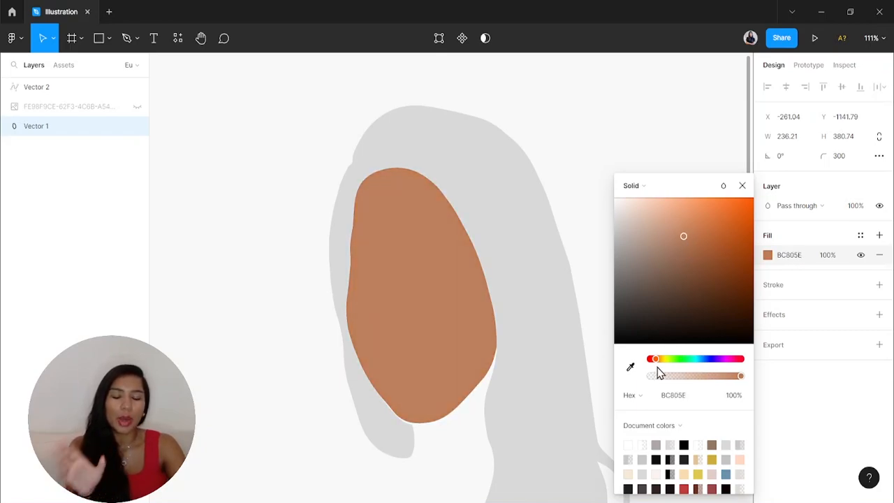
drag(657, 363, 659, 366)
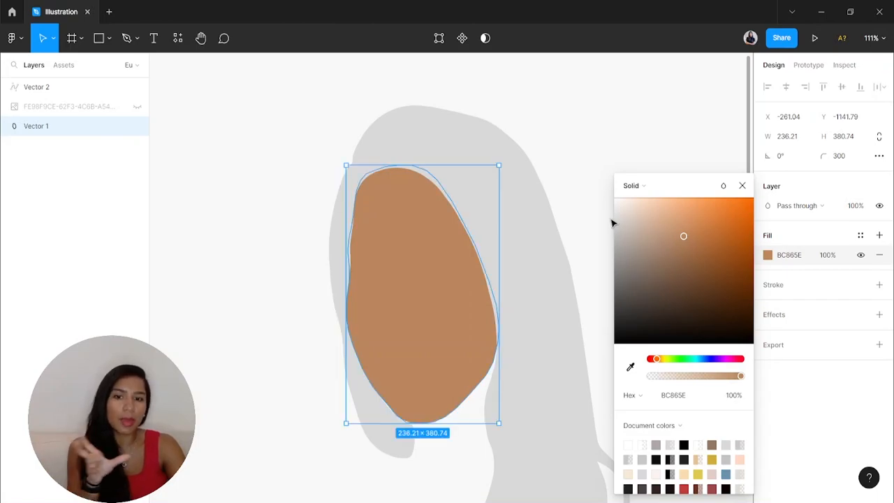
click(531, 168)
scroll(551, 195, down, 2)
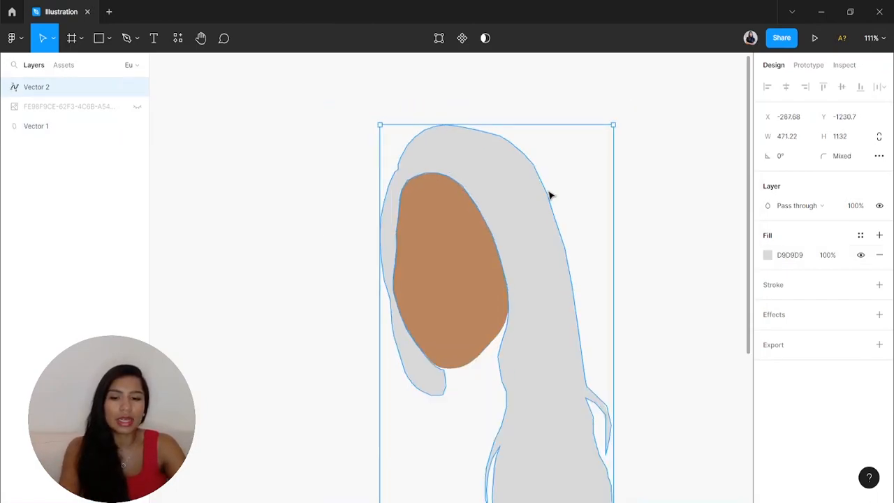
Readjust the hue and brightness of the face shape's fill to a warm, slightly redder tan
click(445, 246)
click(767, 255)
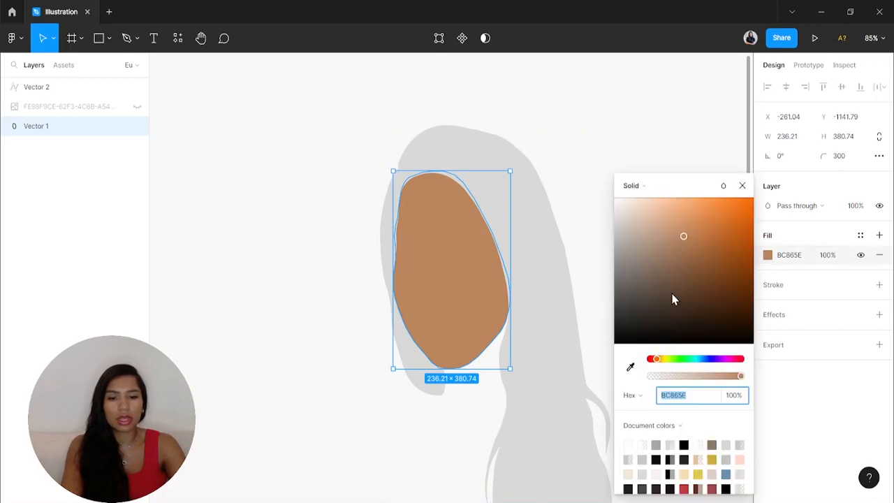
drag(655, 362, 658, 363)
drag(685, 236, 685, 248)
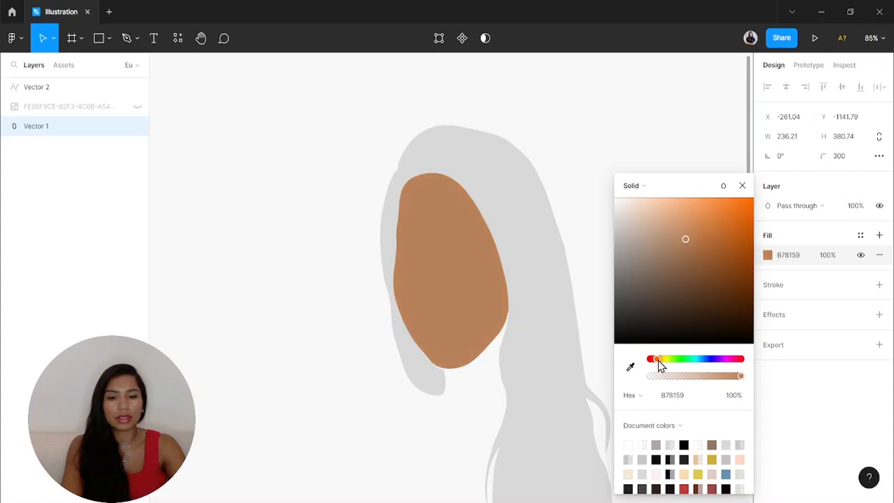
drag(657, 363, 656, 363)
click(683, 237)
click(548, 256)
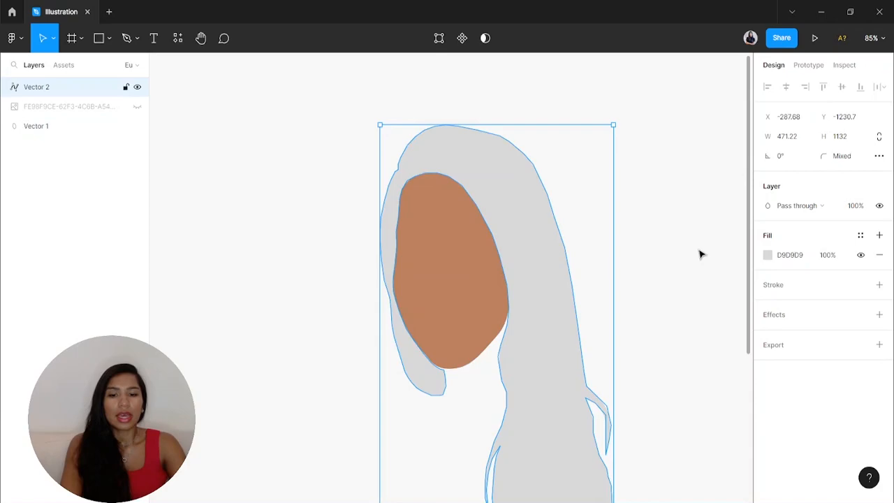
Sample the face colour for the hair shape's fill and darken it to the deep brown 2E1608
click(768, 255)
click(631, 366)
click(449, 264)
drag(711, 290, 729, 323)
click(590, 163)
scroll(608, 138, down, 4)
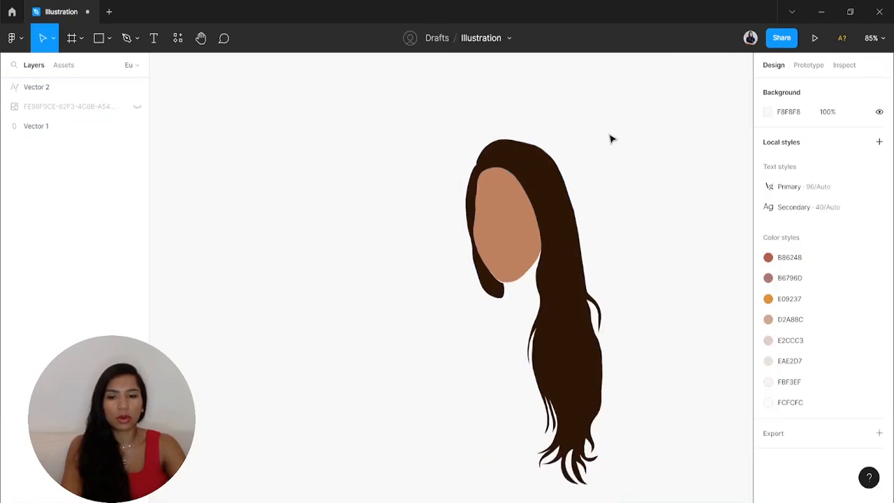
scroll(551, 232, up, 2)
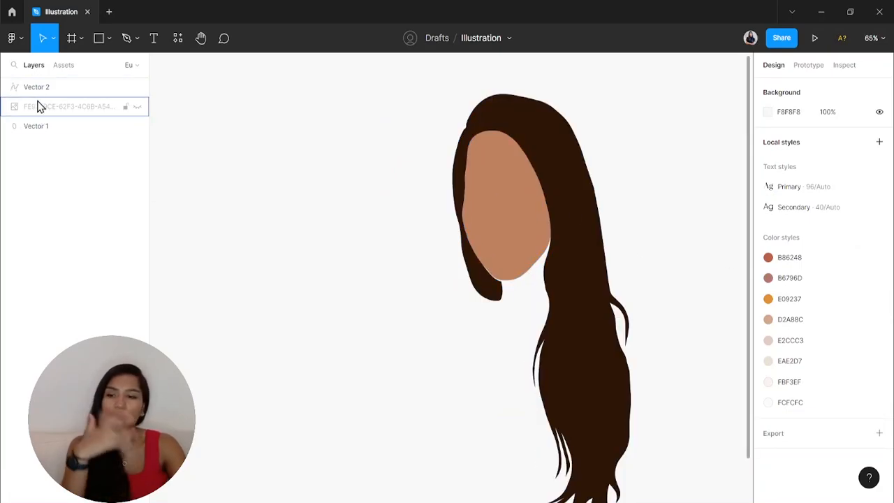
Move the photo layer above the hair and face shapes and show it again
drag(39, 106, 70, 83)
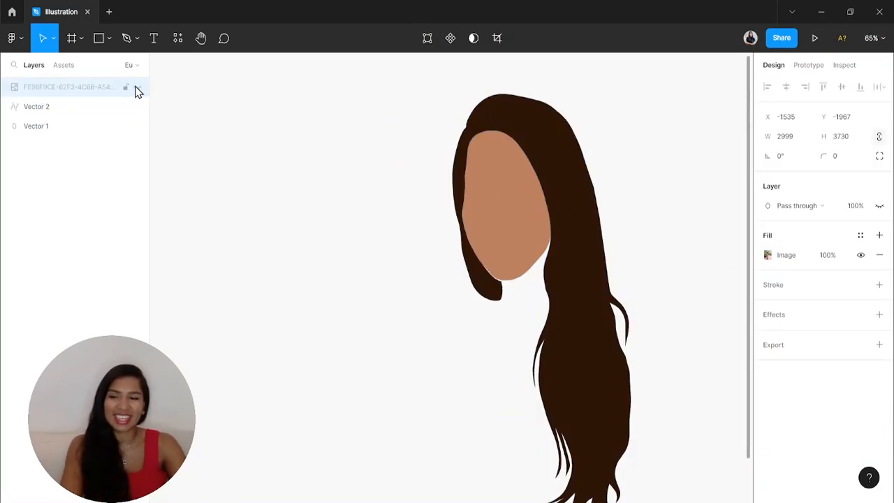
click(137, 87)
scroll(524, 245, down, 1)
scroll(489, 255, up, 5)
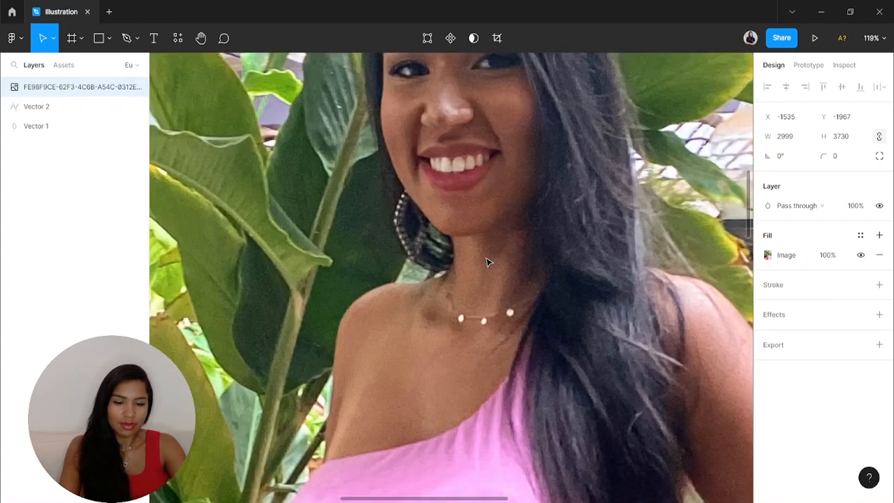
Start a Pen path under the chin and trace the edge of the neck beside the earring down to its base
key(p)
scroll(461, 252, up, 2)
scroll(453, 241, up, 2)
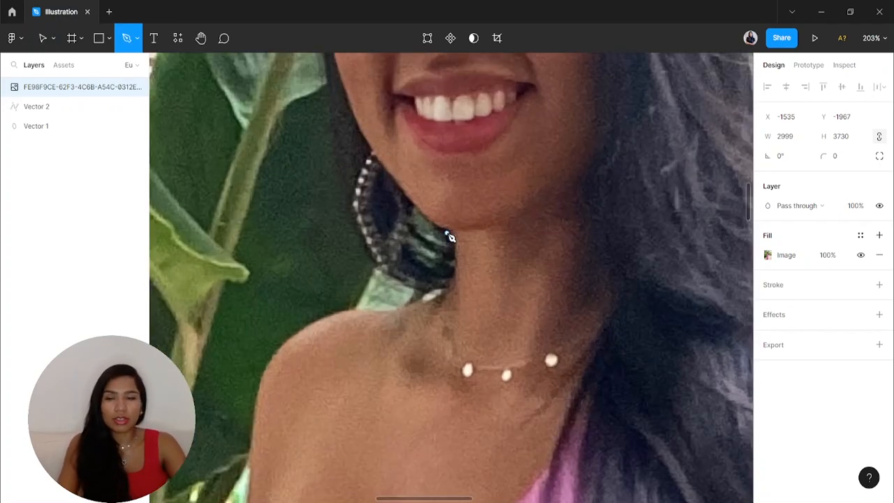
click(449, 223)
click(455, 250)
click(451, 280)
click(430, 301)
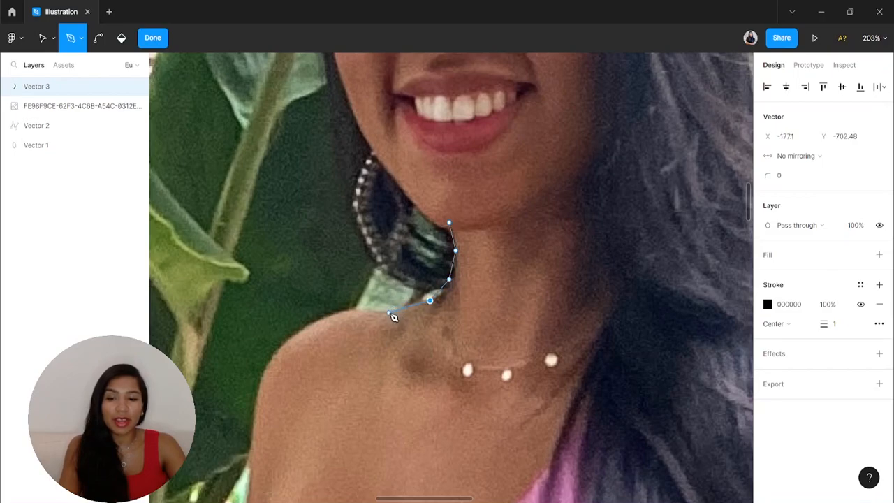
Continue the path along the top of the bare shoulder and around its outer curve
click(388, 313)
click(364, 313)
click(339, 313)
click(289, 335)
click(278, 346)
Extend the path down the outer side of the bare shoulder and chest to the dress's upper corner
scroll(281, 342, down, 3)
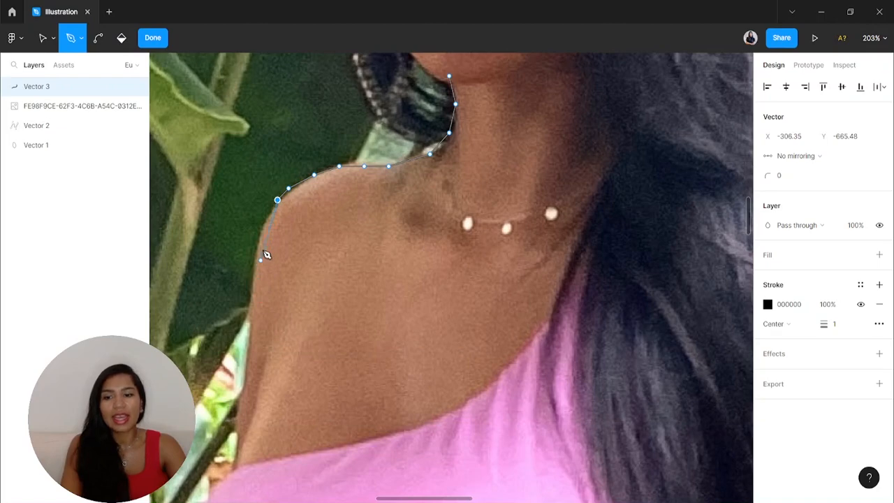
click(261, 228)
click(254, 273)
click(250, 326)
click(238, 393)
scroll(244, 403, down, 2)
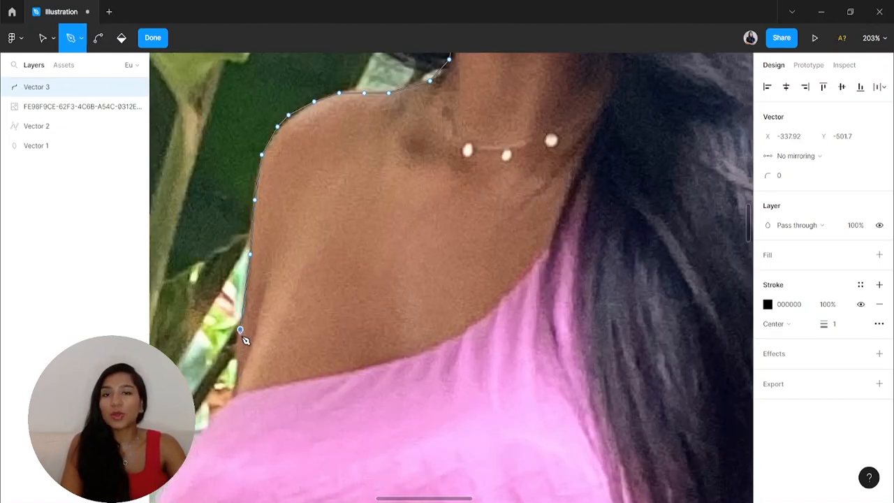
click(226, 404)
Trace the dress's slanted neckline from its upper corner across the chest toward the hair
click(266, 389)
click(328, 383)
click(411, 365)
click(472, 340)
click(530, 284)
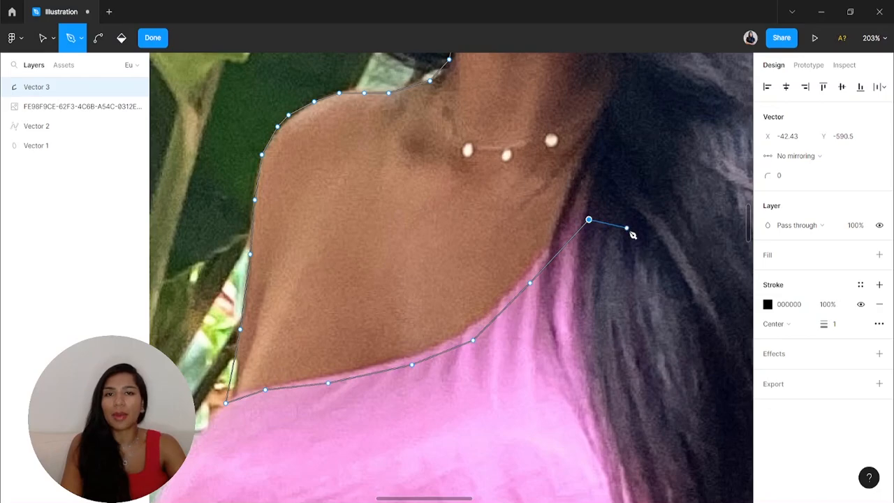
Carry the path up over the hair beside the neck to the jaw corner, overlapping the hair area
scroll(634, 241, up, 5)
click(628, 322)
click(642, 286)
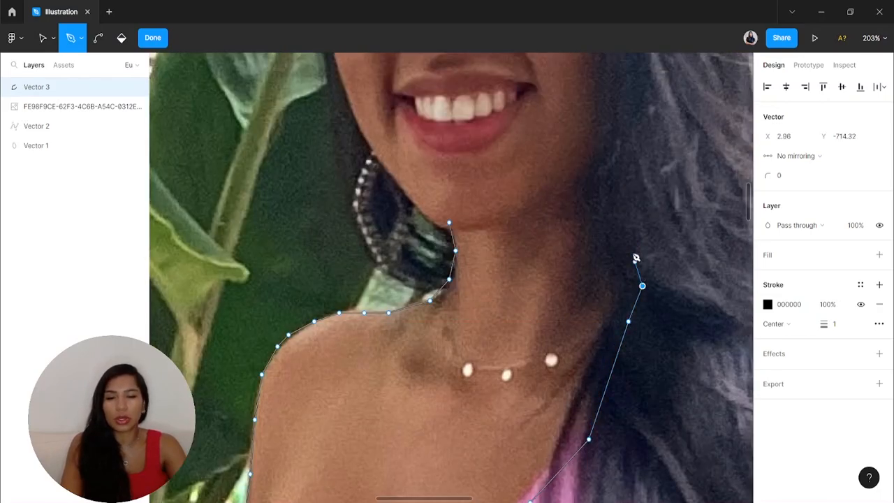
click(628, 251)
click(616, 211)
click(607, 154)
click(596, 117)
Trace back along the jawline to the chin and close the neck-and-shoulder shape at its starting point
click(558, 169)
click(520, 197)
click(481, 215)
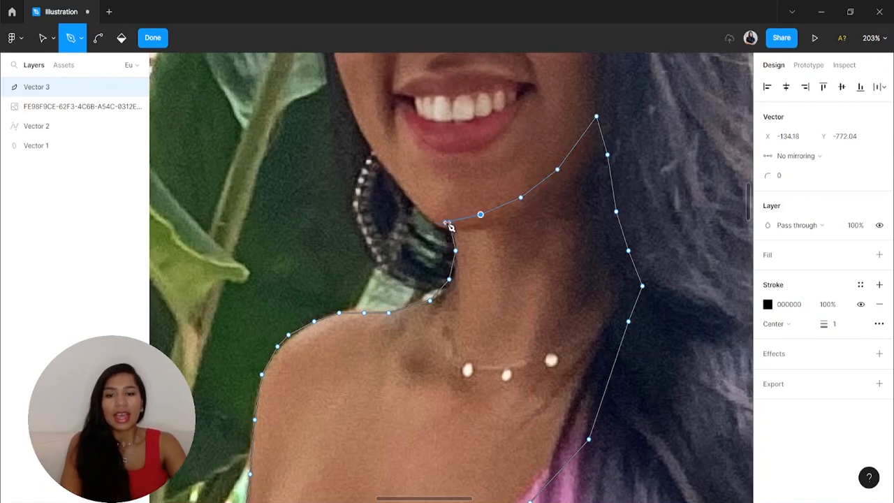
click(449, 223)
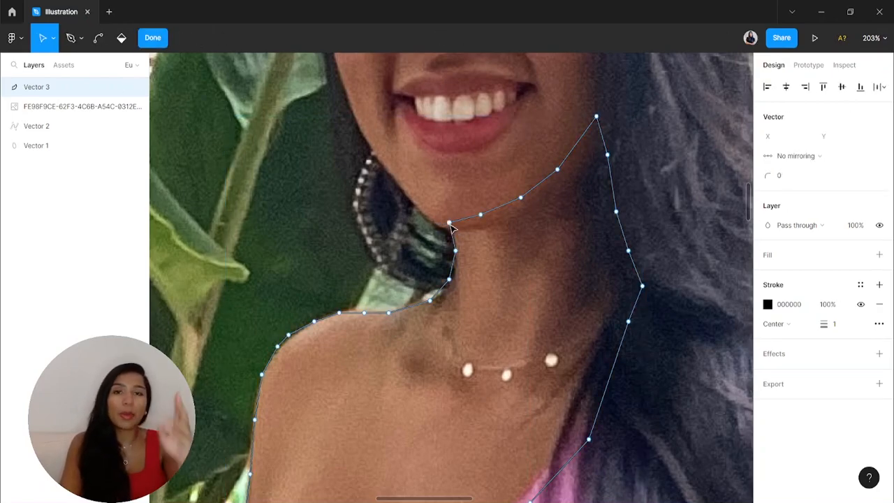
Select all points of the neck-and-shoulder shape and set their corner radius to 300
key(ctrl)
key(ctrl+a)
scroll(450, 228, down, 3)
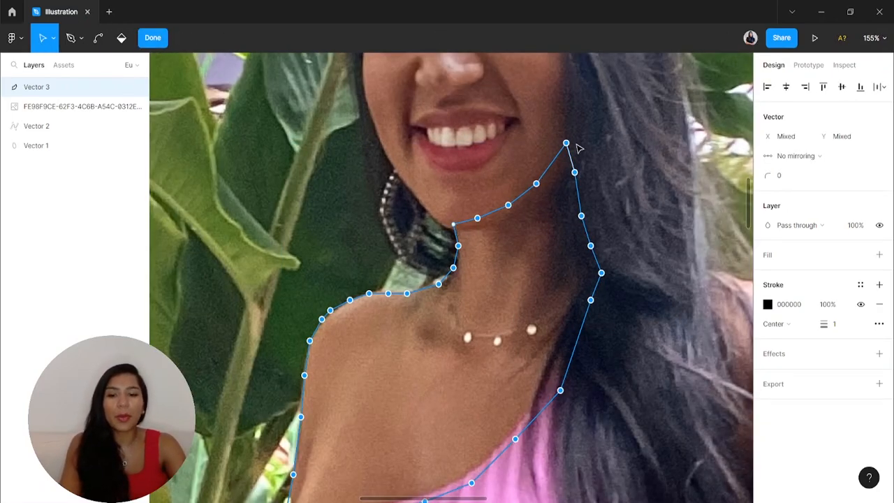
scroll(567, 146, down, 5)
scroll(445, 310, down, 2)
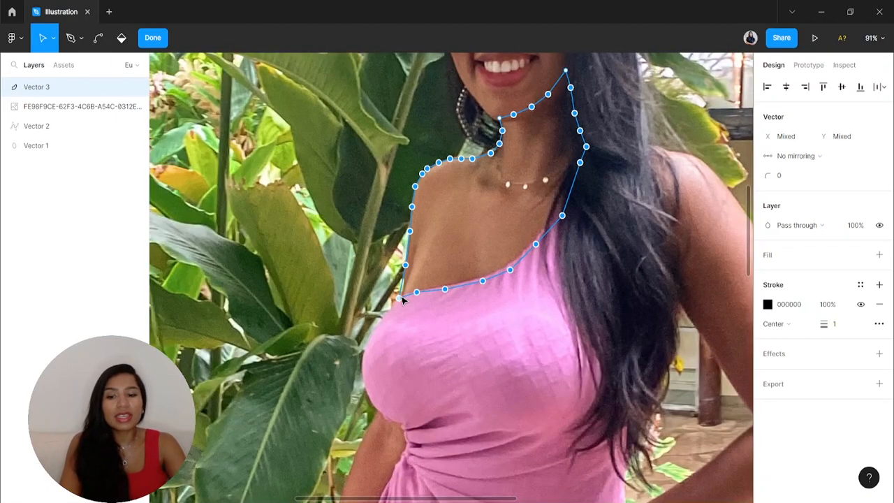
click(784, 176)
text(300)
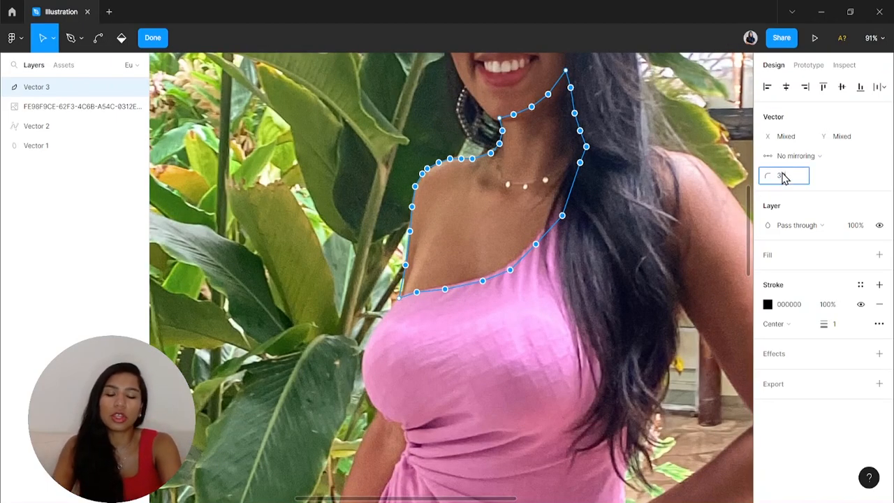
key(Return)
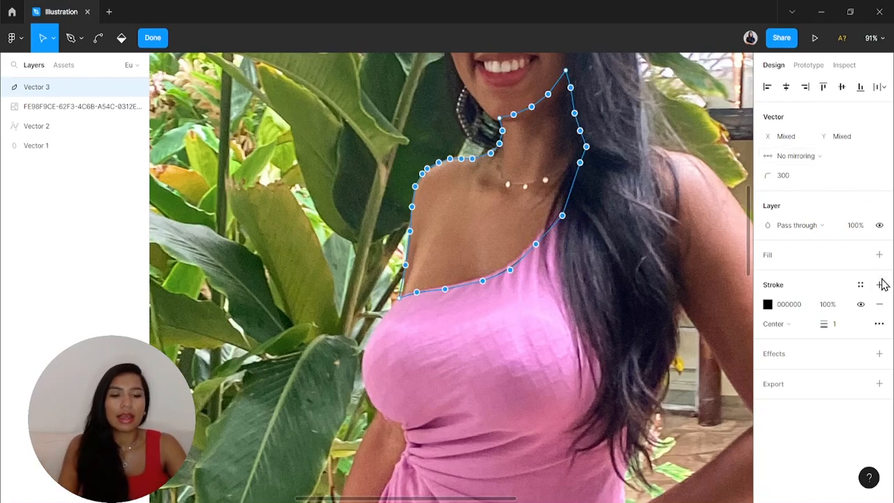
Remove the neck-and-shoulder shape's stroke and add the default D9D9D9 fill
click(880, 304)
click(880, 255)
Move the neck-and-shoulder shape below the face in the layer order and hide the photo layer
drag(43, 96, 52, 154)
click(137, 86)
key(Escape)
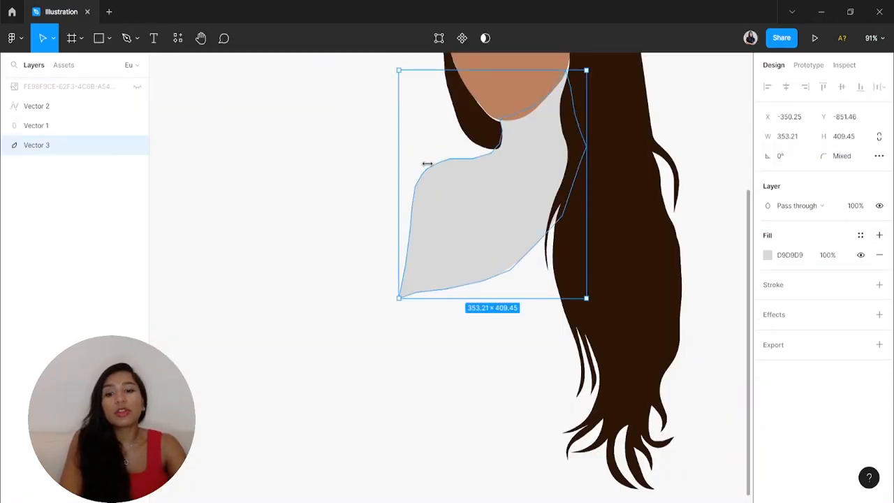
Recolour the neck-and-shoulder shape's fill to BE8260, matching the face
scroll(454, 140, up, 2)
shift+click(516, 122)
click(786, 403)
text(BE8260)
click(628, 276)
Reopen the hair shape's points and select those beside the jaw and neck to check their corner radius
double_click(583, 167)
scroll(584, 173, up, 2)
key(v)
drag(587, 190, 561, 131)
drag(591, 161, 563, 116)
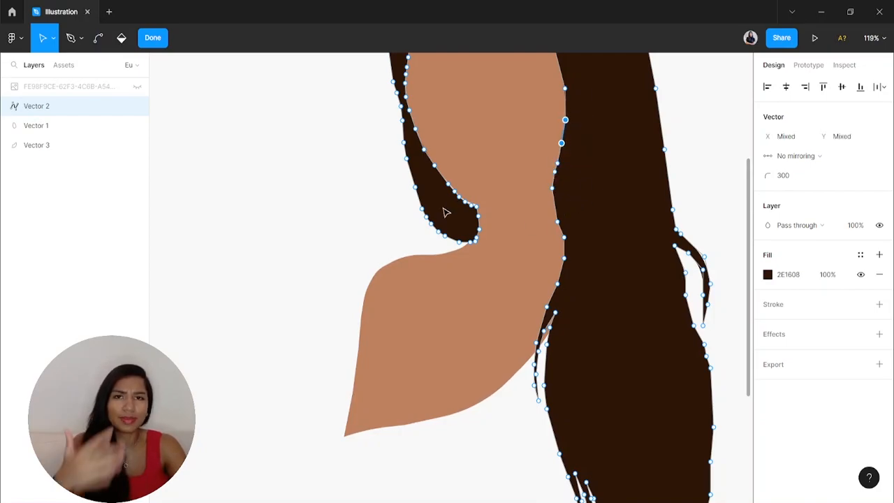
Select the points of the short hair lock near the chin, nudge them slightly upward, and leave point editing
scroll(456, 211, up, 3)
scroll(483, 264, down, 2)
scroll(479, 271, up, 3)
drag(503, 305, 410, 211)
key(Up)
key(Up)
key(Up)
key(Up)
key(ctrl)
scroll(461, 241, down, 5)
key(Escape)
Darken the neck-and-shoulder shape's fill slightly so it stands apart from the face
click(510, 274)
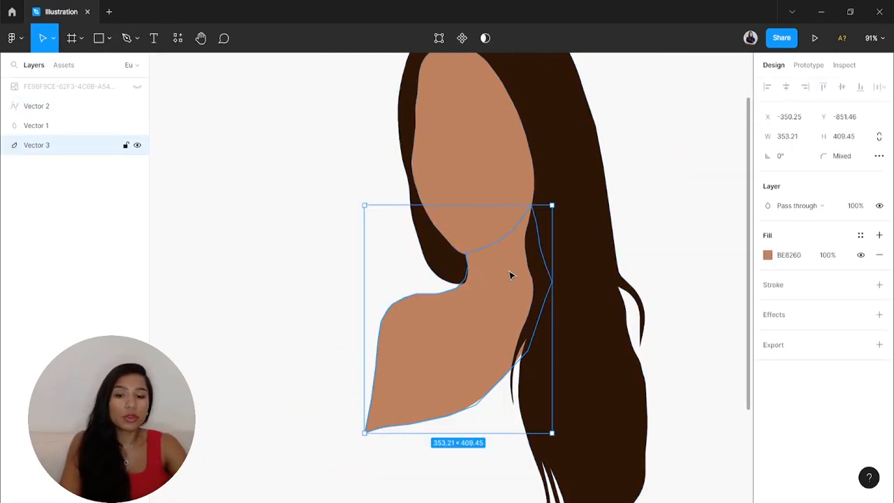
click(768, 256)
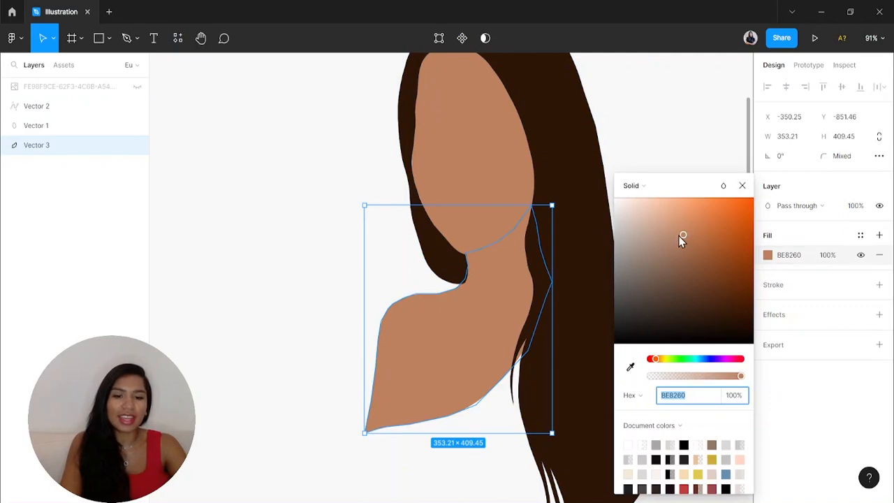
drag(679, 236, 685, 245)
key(Escape)
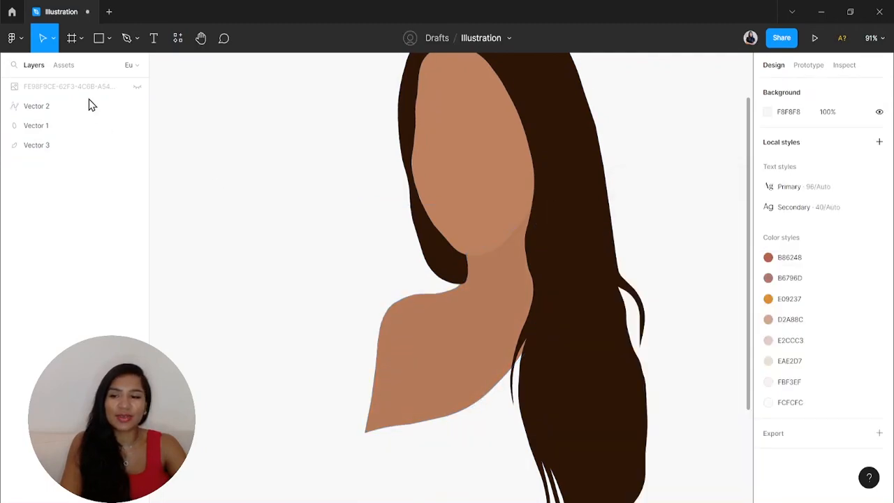
Show the photo layer again over the traced shapes
click(137, 86)
key(shift+1)
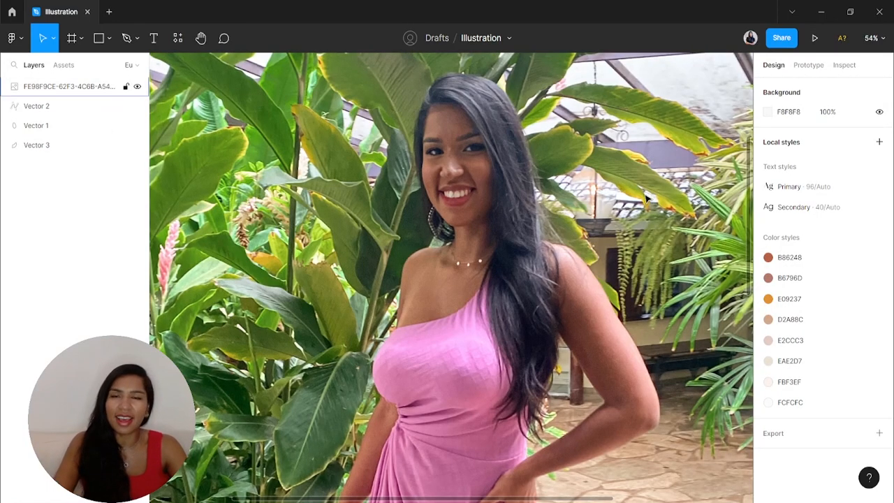
Start a new Pen outline where the hair meets the bare shoulder and trace over the shoulder down the upper arm's outer edge
key(p)
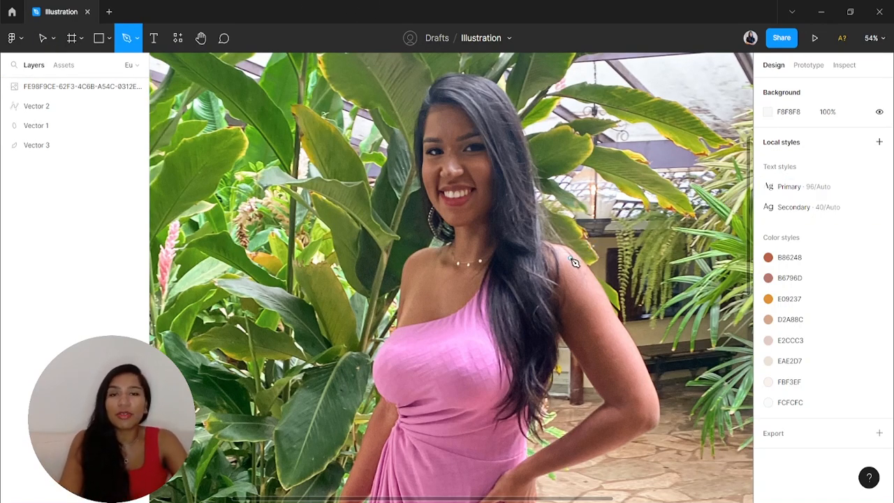
scroll(573, 261, up, 5)
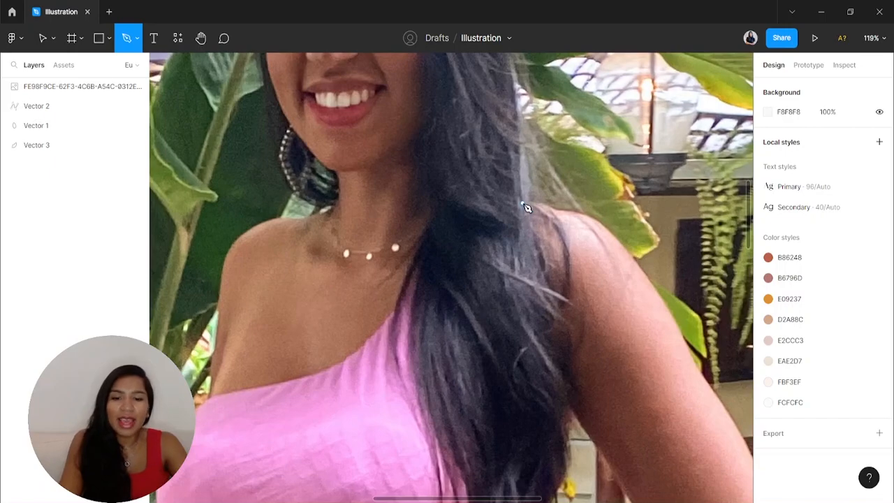
click(522, 204)
click(552, 208)
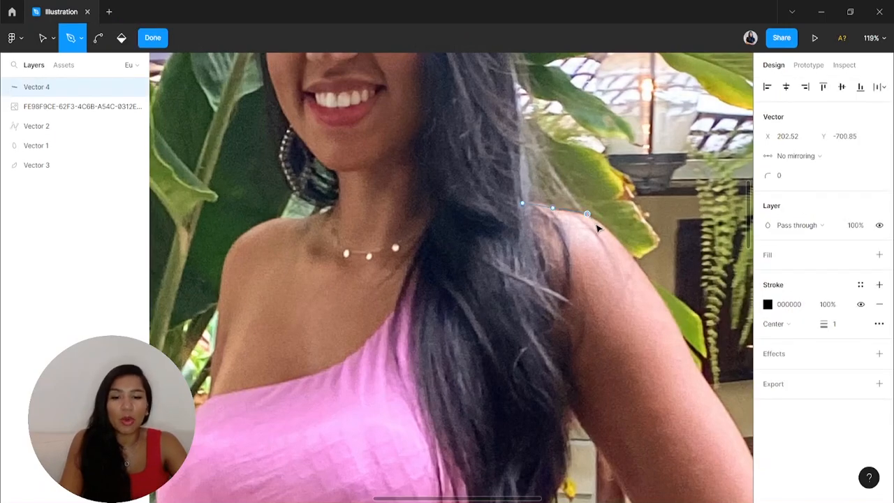
scroll(597, 227, up, 2)
click(602, 221)
click(670, 303)
scroll(671, 302, right, 3)
scroll(591, 183, down, 5)
click(568, 141)
click(588, 187)
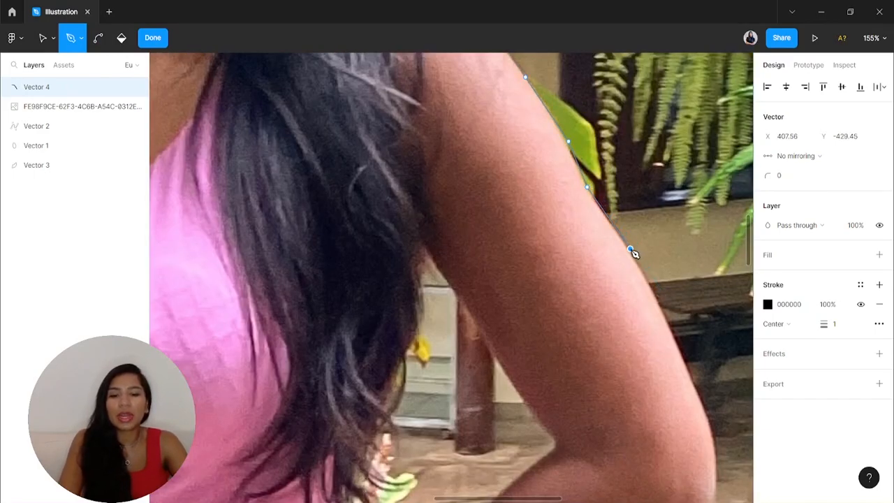
click(667, 319)
Continue the arm outline down the lower part of the upper arm and around the outer curve of the elbow
scroll(670, 314, down, 4)
scroll(684, 307, right, 2)
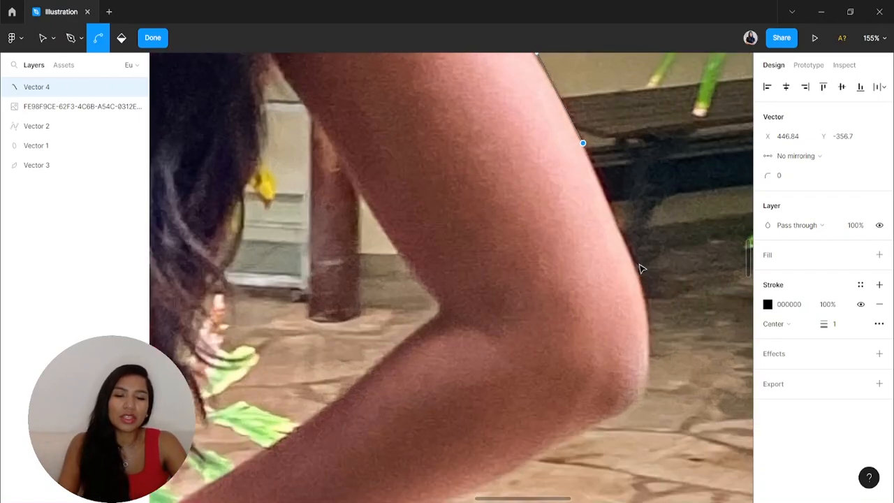
scroll(638, 266, up, 3)
click(635, 265)
click(650, 324)
click(647, 366)
click(641, 394)
click(623, 411)
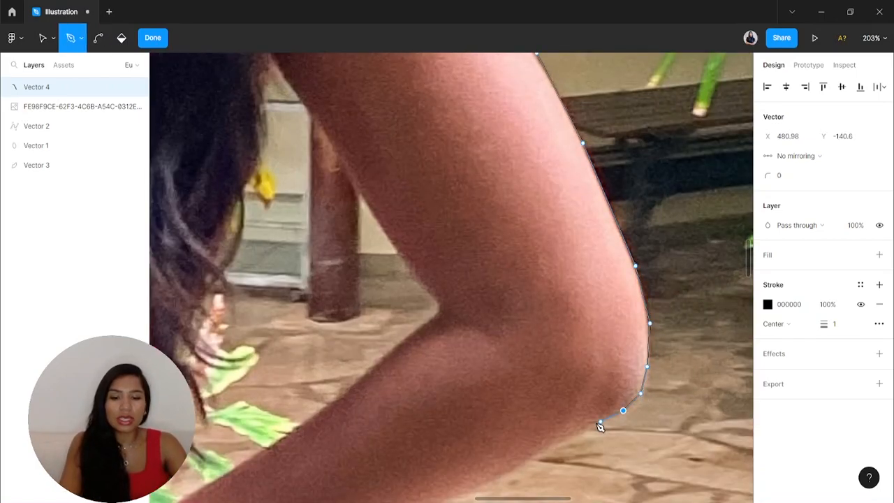
scroll(604, 359, down, 5)
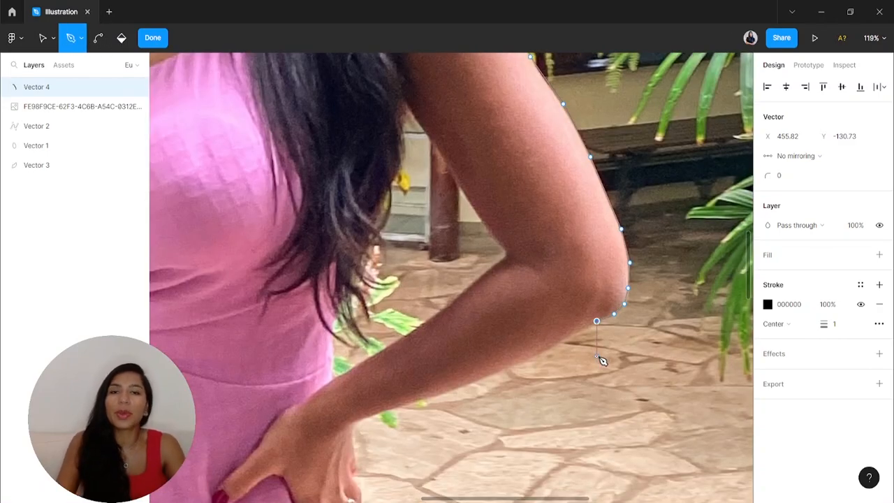
Trace the underside of the forearm from the elbow to the wrist
scroll(558, 352, up, 3)
click(544, 351)
click(471, 386)
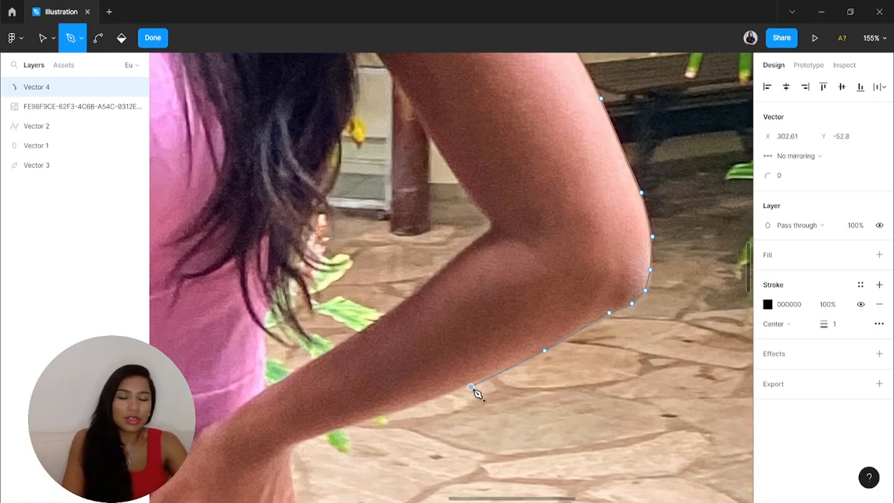
scroll(475, 393, down, 3)
scroll(475, 393, left, 5)
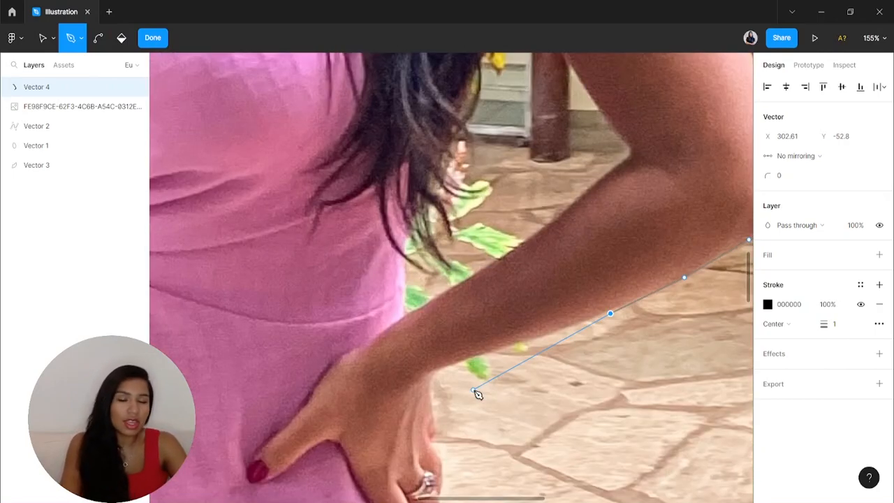
click(512, 347)
click(449, 366)
click(426, 377)
Curve the arm outline around the wrist with closely spaced points and bring it back onto the forearm's upper edge
click(413, 385)
click(394, 387)
click(368, 376)
click(360, 357)
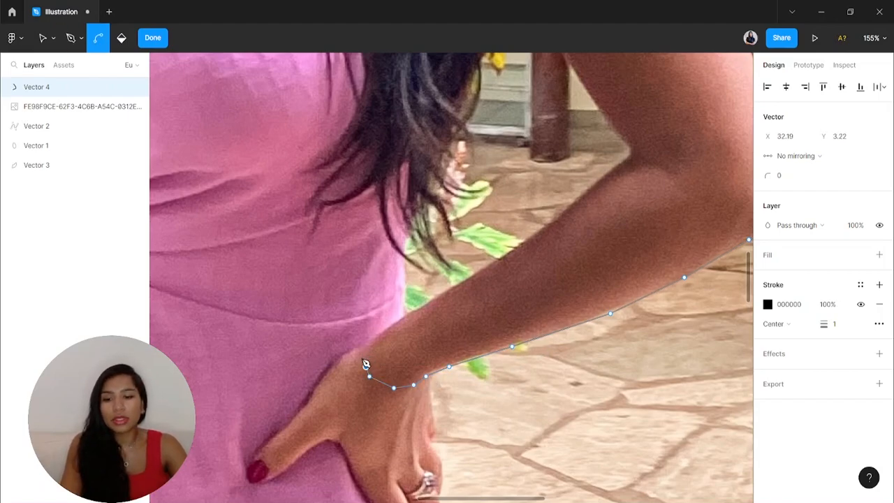
scroll(371, 350, up, 3)
click(363, 345)
click(377, 333)
click(421, 305)
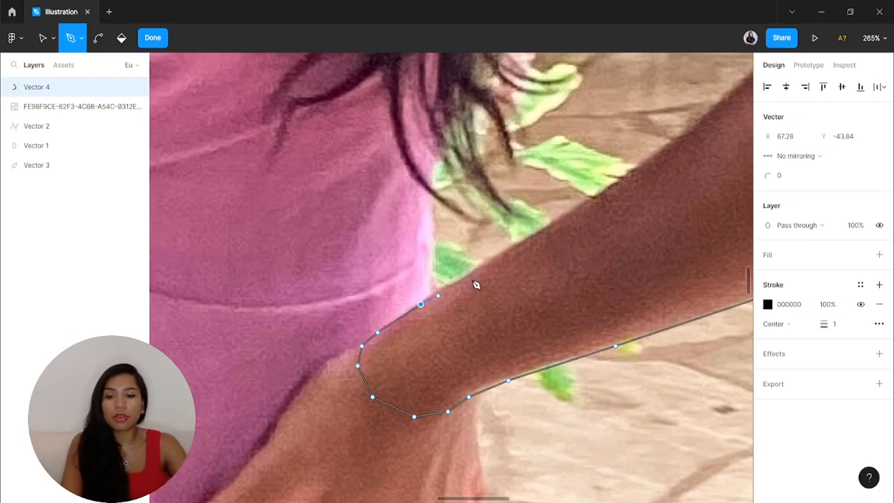
Trace the forearm's upper edge from the wrist up to the inner bend of the elbow
click(509, 257)
scroll(509, 258, right, 3)
scroll(509, 257, up, 2)
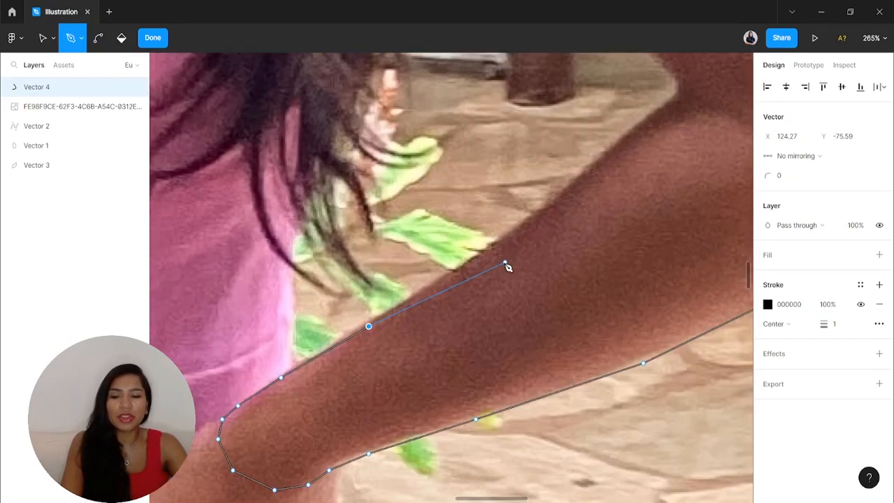
click(487, 251)
click(540, 212)
scroll(545, 216, up, 4)
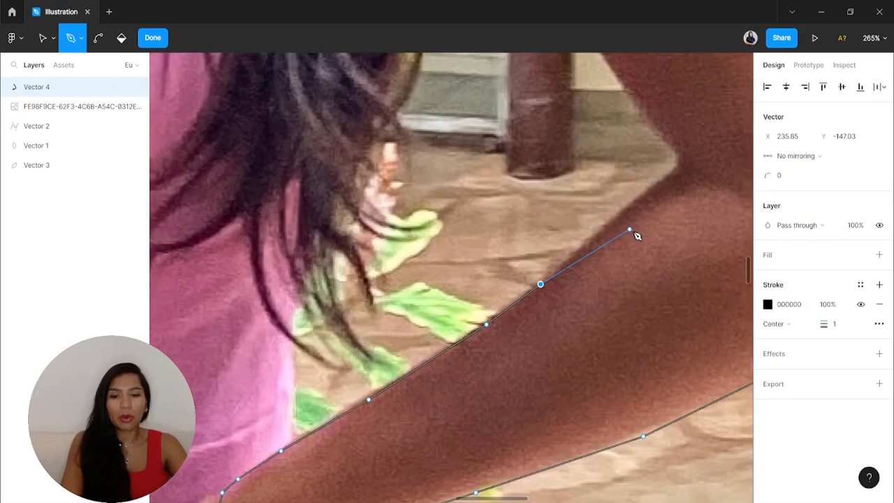
scroll(545, 217, right, 2)
click(567, 273)
click(603, 248)
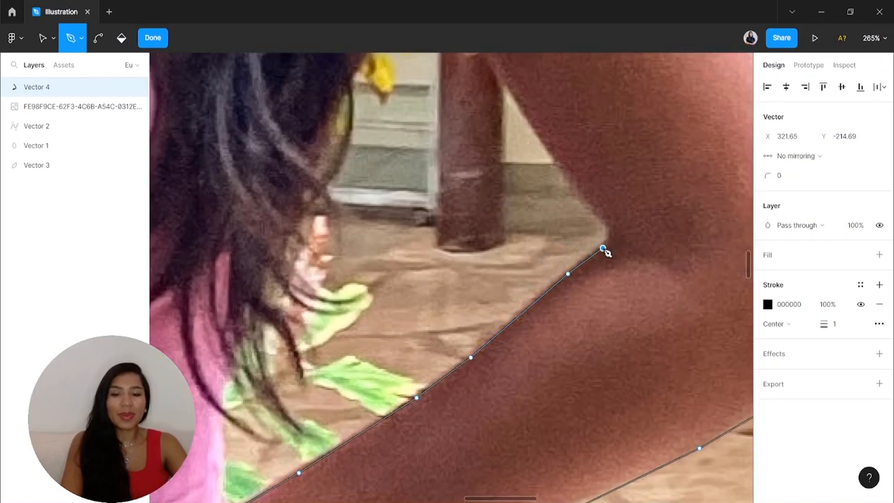
Trace the inner edge of the upper arm from the elbow bend towards the hair, redoing the misplaced points
click(583, 206)
scroll(584, 205, up, 3)
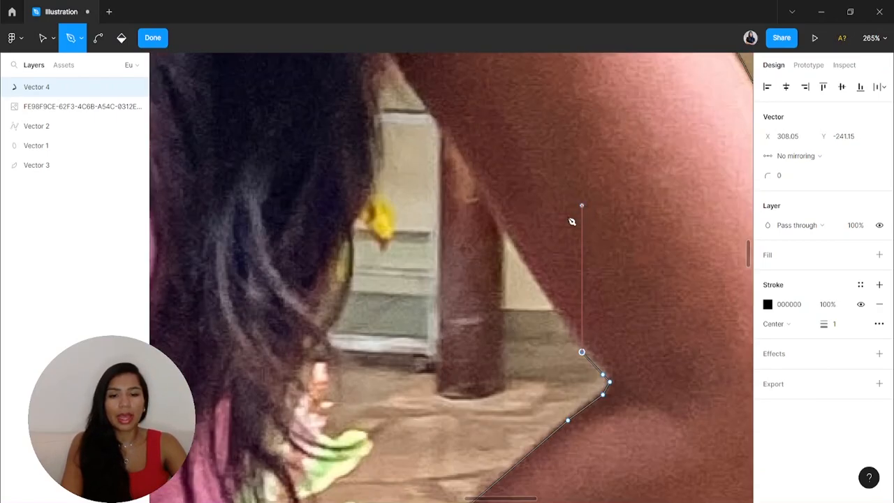
click(518, 246)
key(ctrl+z)
key(ctrl+z)
click(561, 321)
click(495, 214)
scroll(495, 214, down, 2)
scroll(495, 214, up, 1)
scroll(459, 203, up, 3)
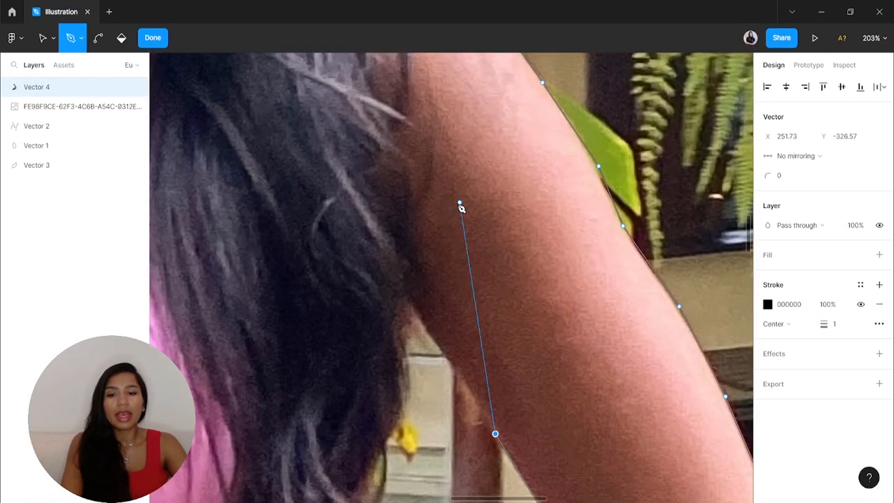
Carry the arm outline up beneath the hair and close it at its starting point on the shoulder
click(393, 268)
scroll(393, 267, down, 3)
scroll(395, 270, up, 2)
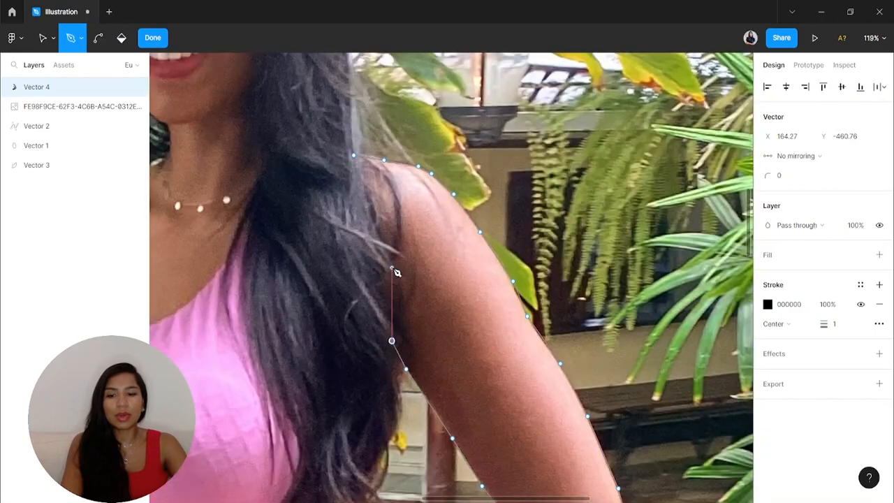
click(354, 249)
click(341, 204)
click(342, 172)
click(350, 160)
click(354, 156)
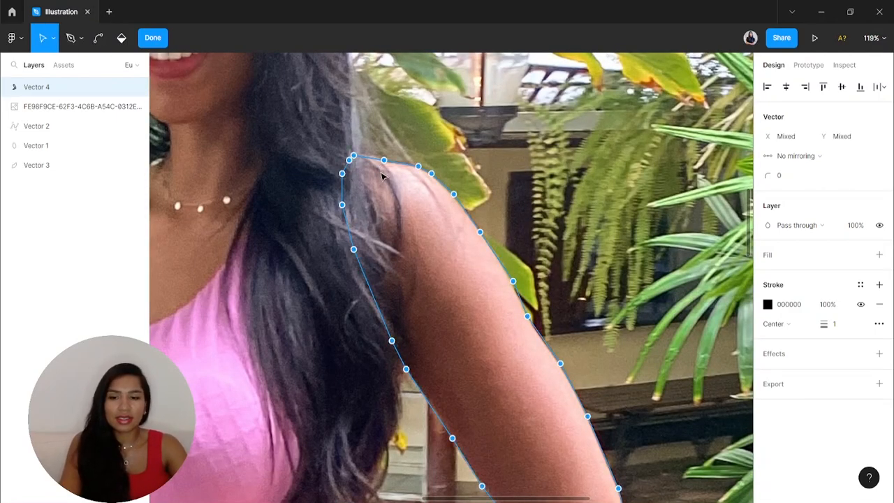
Nudge the arm outline's point on top of the shoulder slightly so the line fits the photo
scroll(377, 164, up, 1)
drag(389, 160, 384, 155)
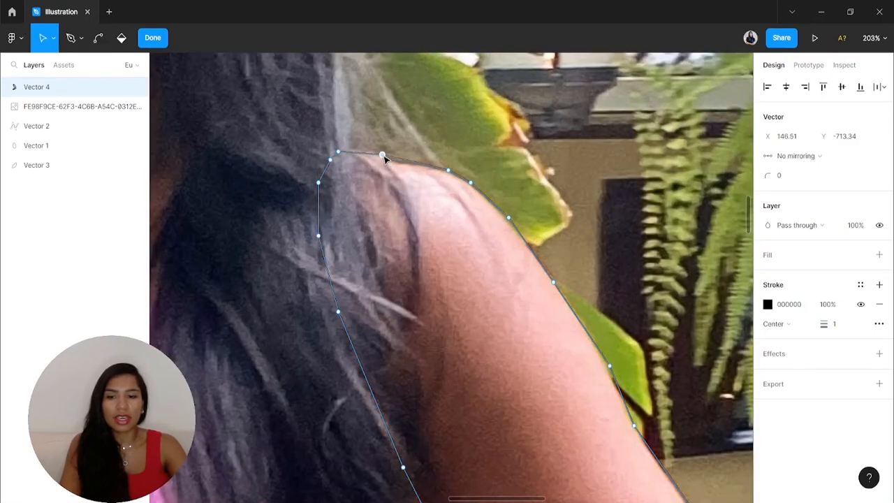
scroll(384, 157, down, 2)
Give all points of the arm shape a corner radius of 300 and replace its stroke with a default fill
key(ctrl+a)
scroll(419, 210, down, 3)
click(786, 178)
text(300)
key(Return)
click(879, 303)
click(879, 254)
key(Escape)
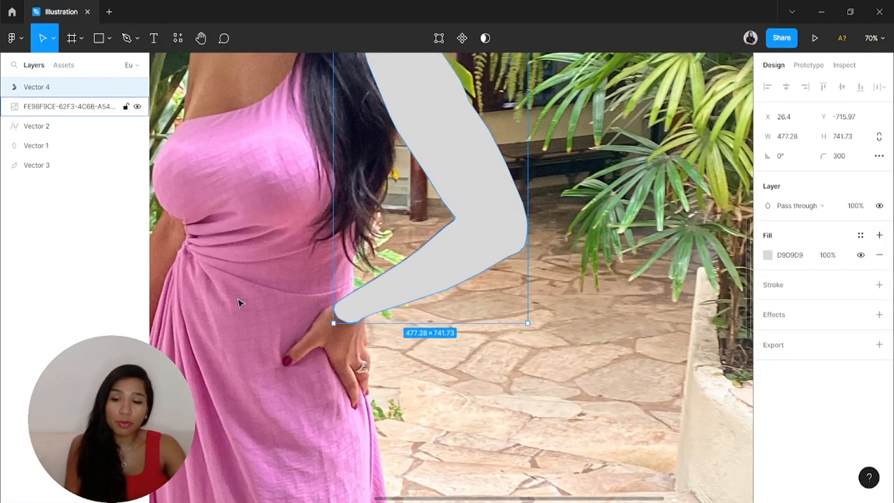
Start a new Pen outline at the wrist and trace the hand's upper edge down along the thumb
scroll(325, 353, up, 10)
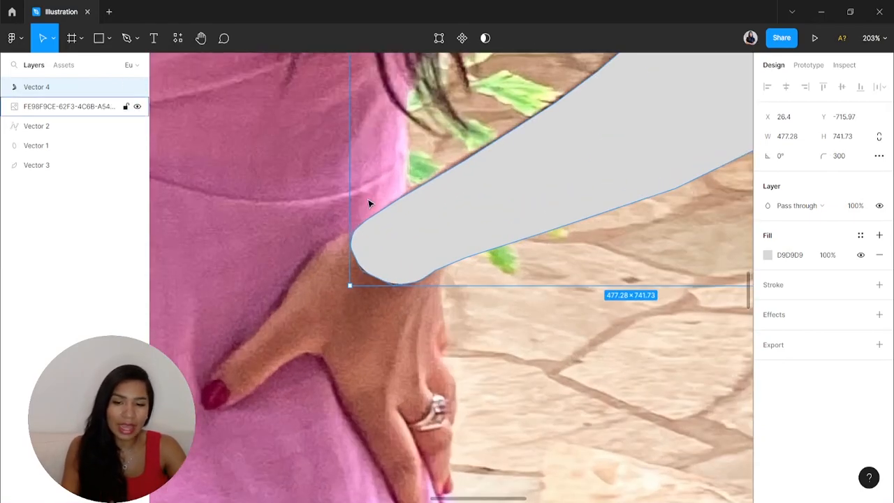
click(369, 202)
key(p)
click(357, 227)
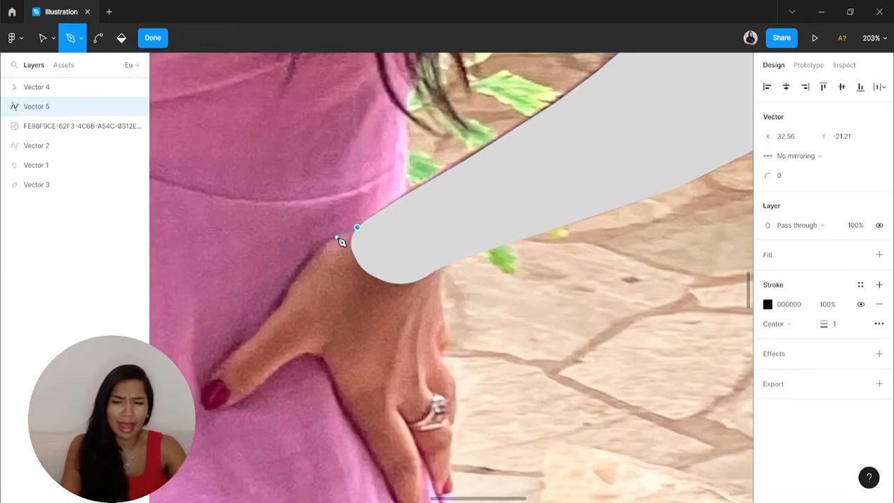
drag(320, 249, 315, 260)
click(298, 278)
click(283, 302)
scroll(270, 327, down, 2)
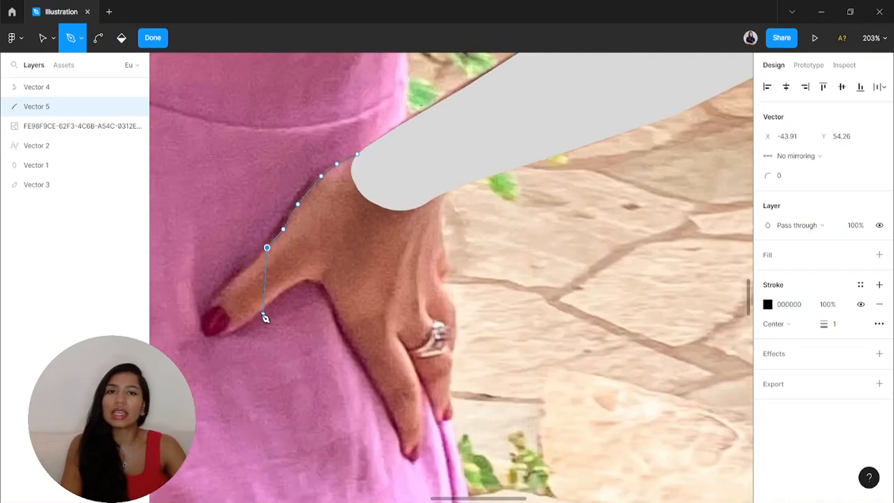
scroll(261, 319, up, 3)
click(212, 283)
key(ctrl+z)
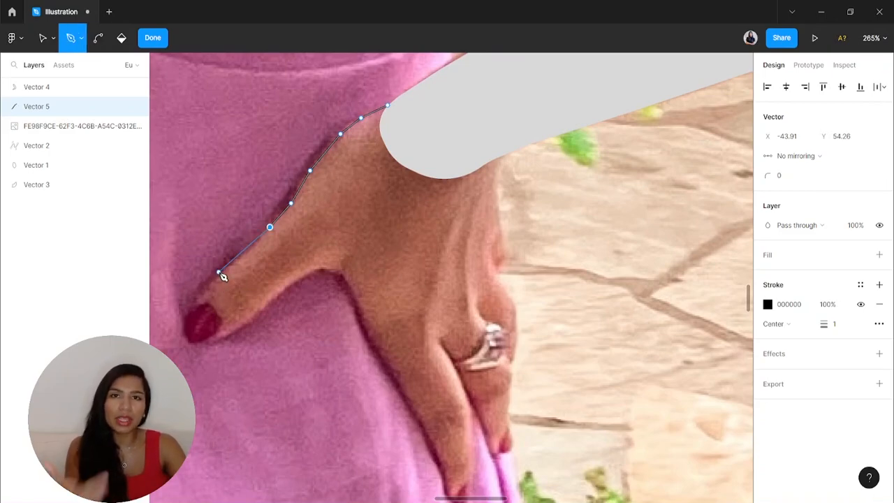
click(229, 267)
Trace around the thumb's tip and back along its underside to the fold beside the index finger
click(204, 289)
click(193, 313)
click(192, 330)
click(229, 339)
click(254, 318)
click(285, 286)
click(304, 274)
click(327, 267)
click(340, 274)
Continue the hand outline from the thumb fold down the long finger's outer edge to its tip
click(353, 305)
scroll(368, 337, down, 5)
scroll(368, 338, right, 2)
click(322, 234)
click(353, 280)
scroll(377, 321, up, 3)
click(368, 316)
click(377, 347)
click(377, 368)
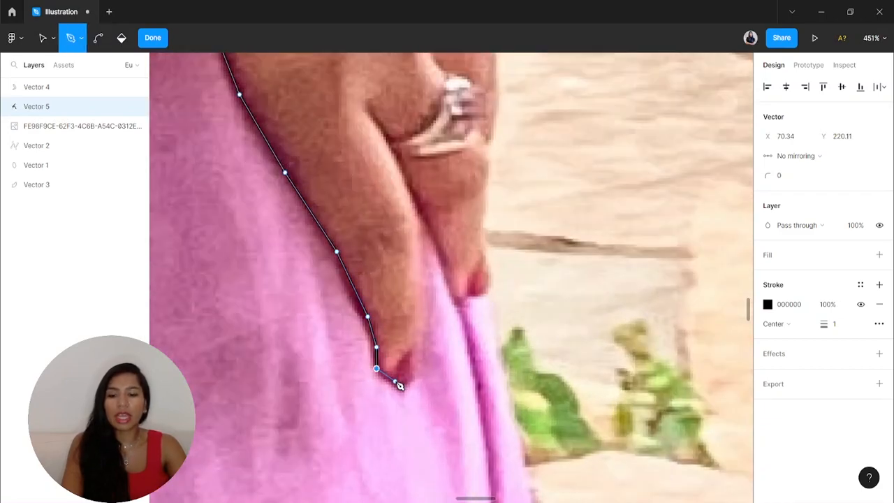
Trace around the long finger's tip and up its inner side to the gap below the ring
click(406, 383)
click(414, 368)
click(418, 328)
click(418, 264)
click(418, 225)
click(414, 193)
click(398, 164)
key(p)
click(403, 172)
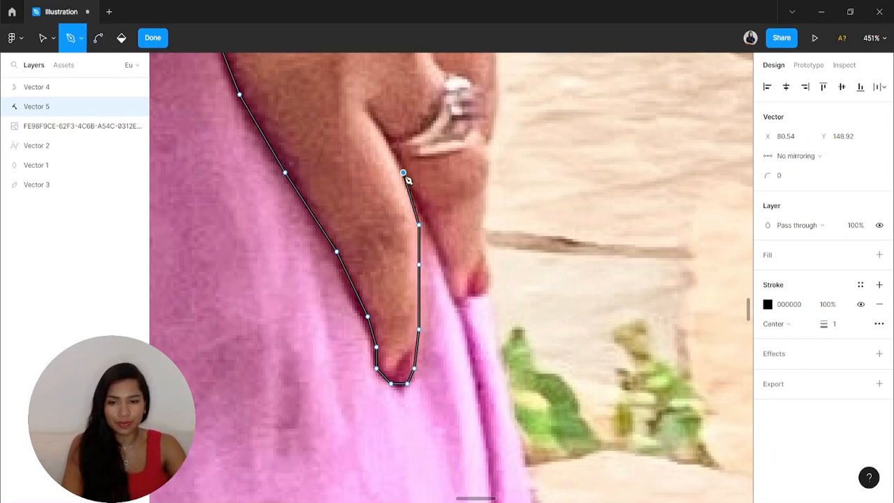
Trace the ring finger from the gap down its inner edge, around the tip and up its outer edge
click(428, 225)
click(446, 282)
click(452, 304)
click(468, 305)
click(481, 292)
click(486, 224)
scroll(485, 224, up, 2)
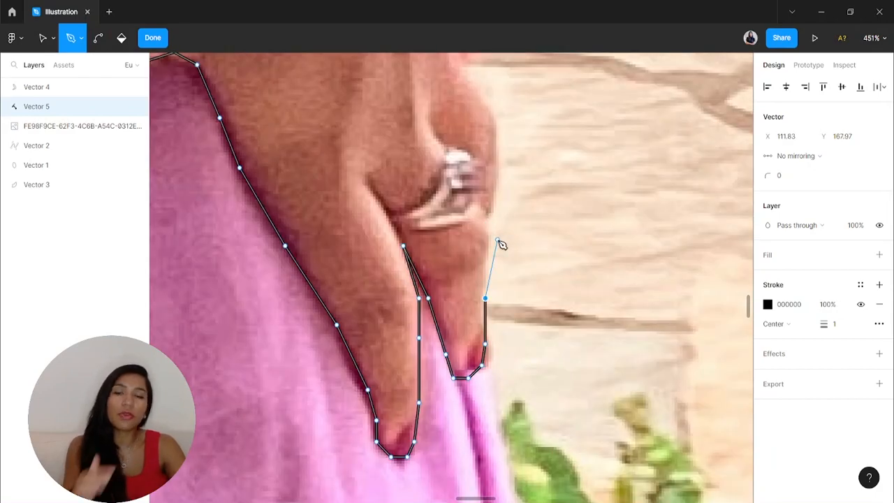
Continue the hand outline up past the ring and the knuckle along the hand's outer edge
click(488, 215)
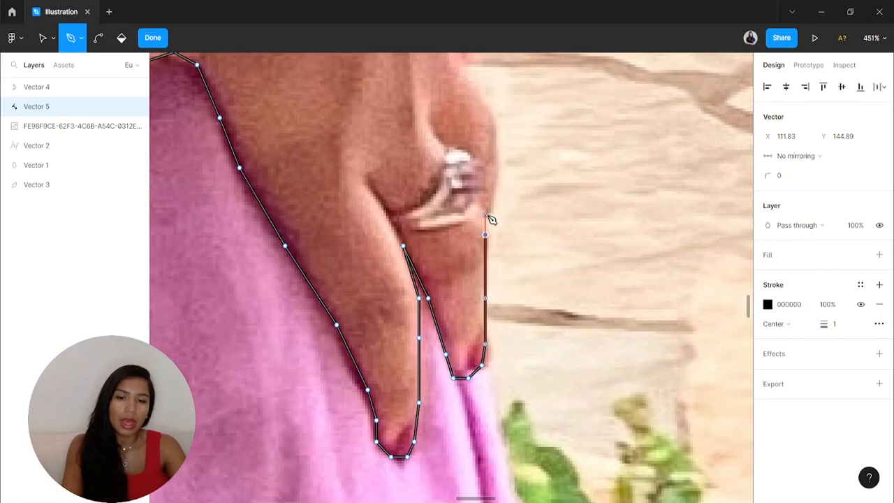
scroll(500, 200, up, 4)
click(500, 280)
click(485, 249)
click(473, 184)
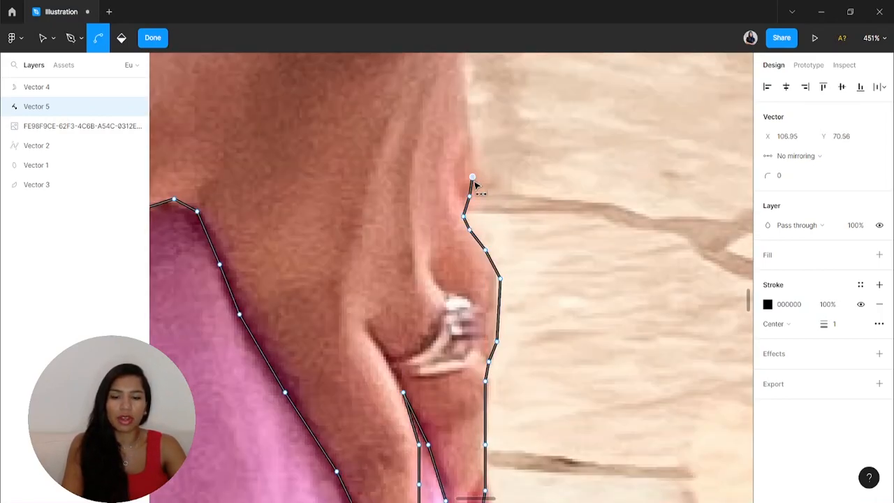
Finish the hand's outer edge at the wrist and close the outline with points overlapping the arm shape's end
scroll(475, 186, down, 5)
scroll(478, 206, up, 2)
click(460, 192)
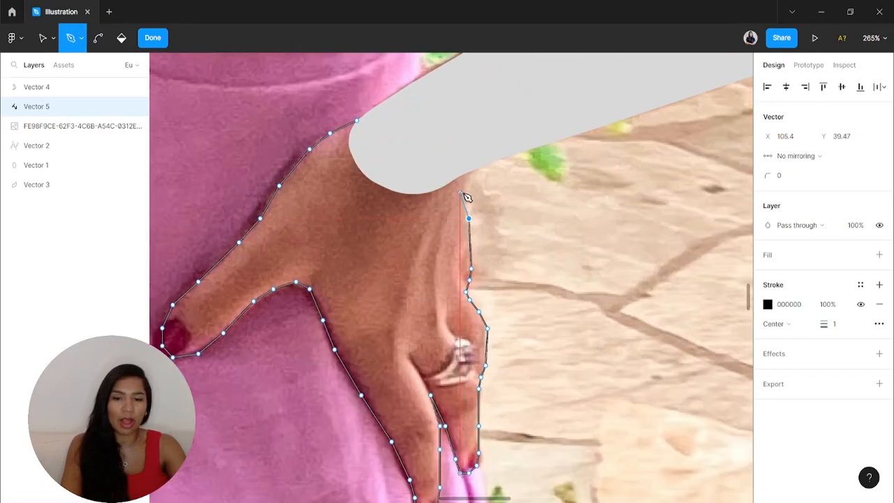
key(ctrl+z)
click(439, 182)
click(386, 168)
click(366, 142)
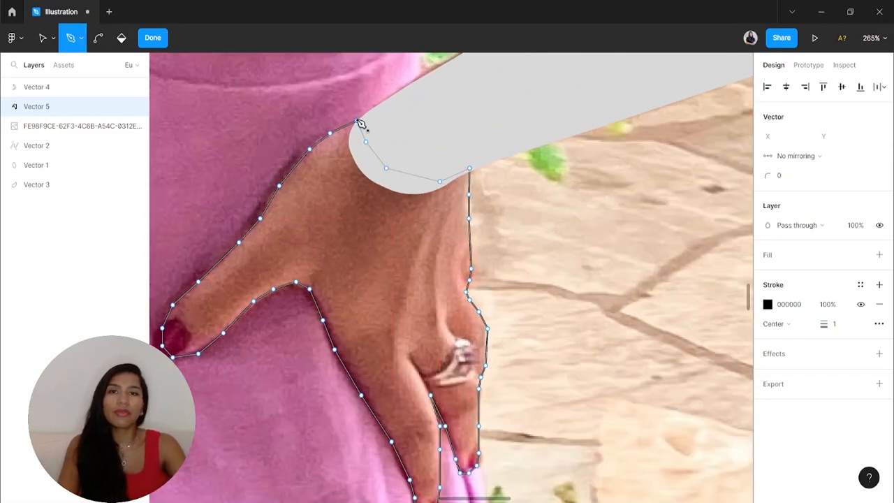
key(Escape)
key(Escape)
Select all points of the hand outline and set their corner radius to 300
key(Return)
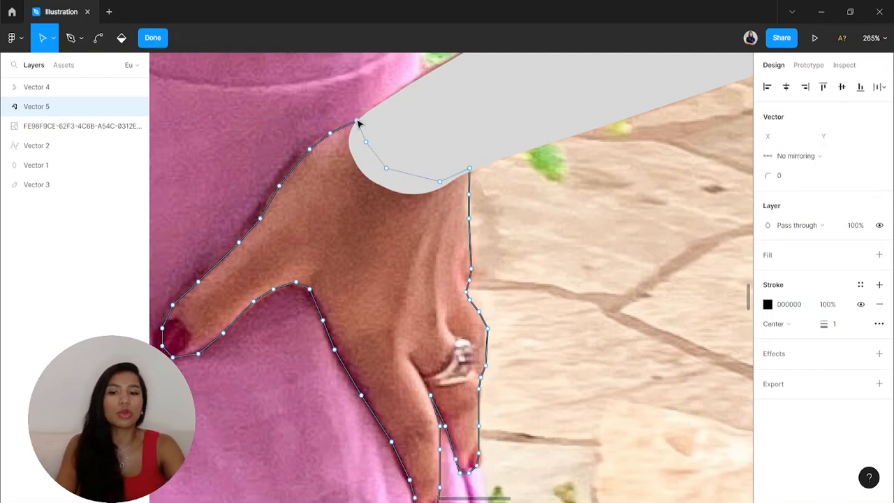
key(ctrl+a)
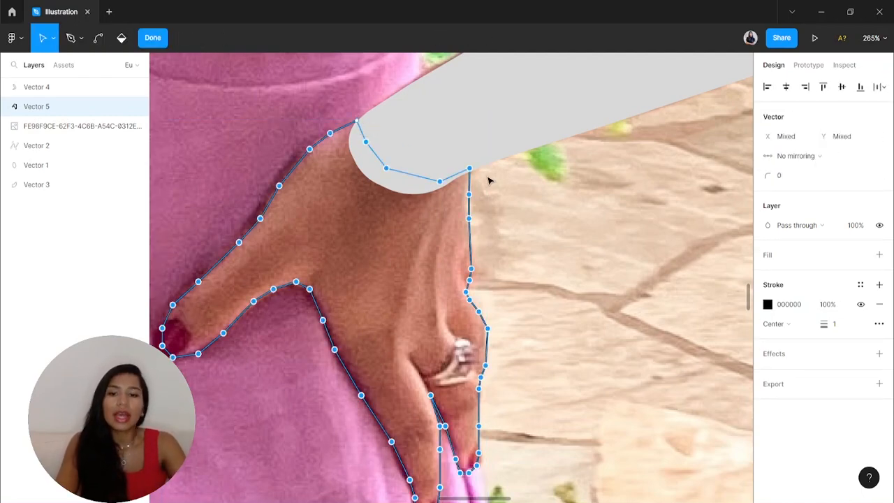
text(300)
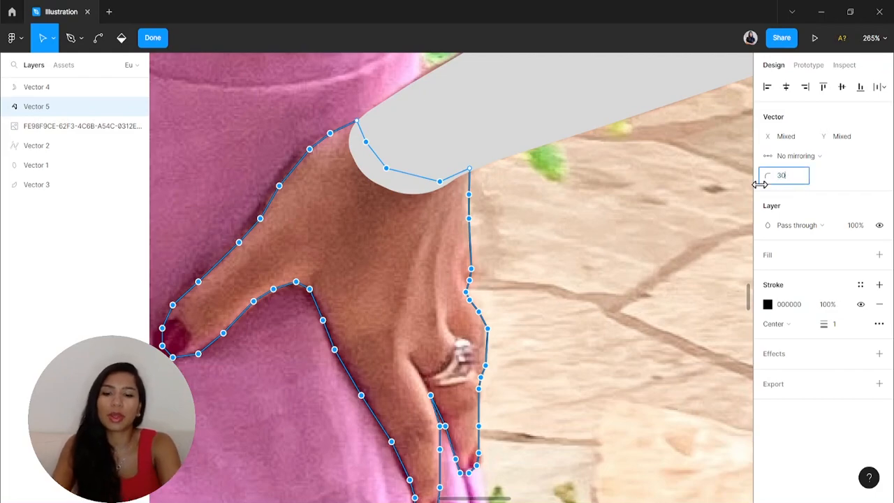
key(Return)
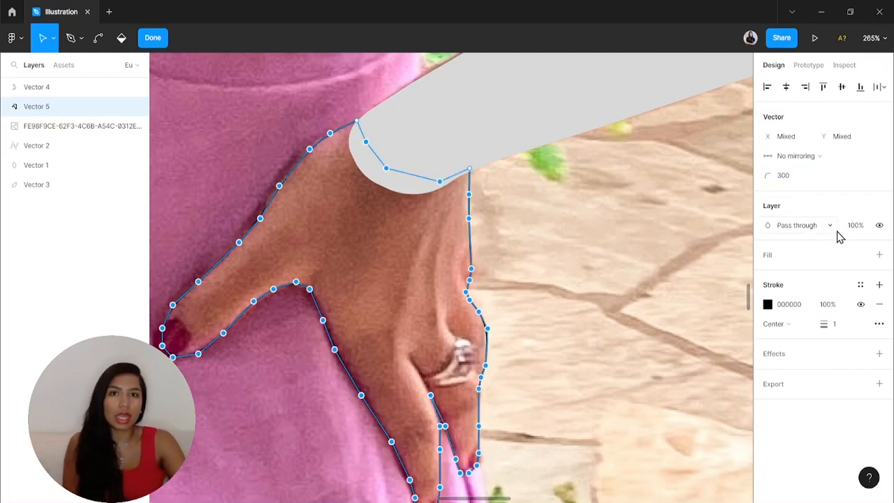
Remove the hand shape's stroke, give it a D9D9D9 fill and leave vector editing
click(880, 304)
click(880, 255)
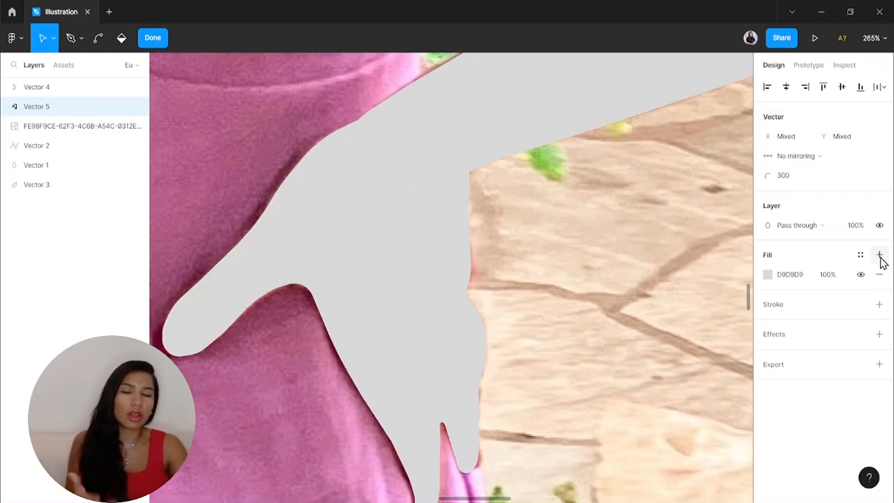
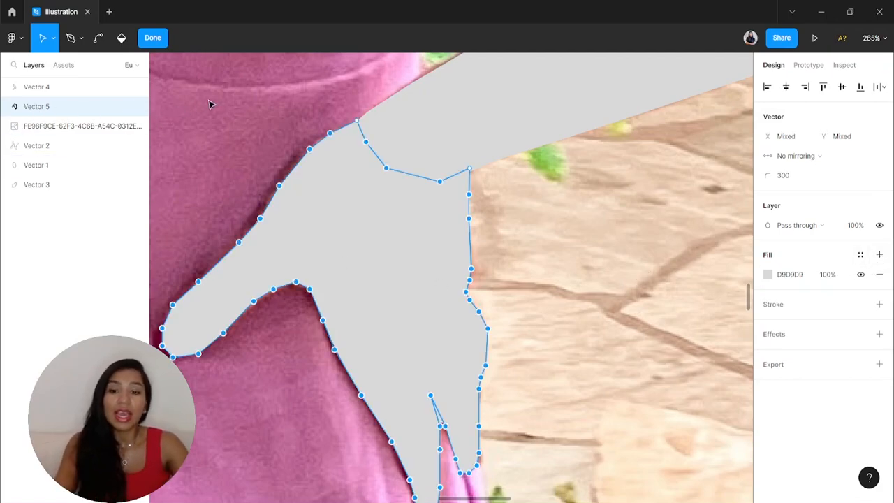
scroll(558, 219, right, 2)
scroll(508, 220, down, 5)
key(Escape)
key(Escape)
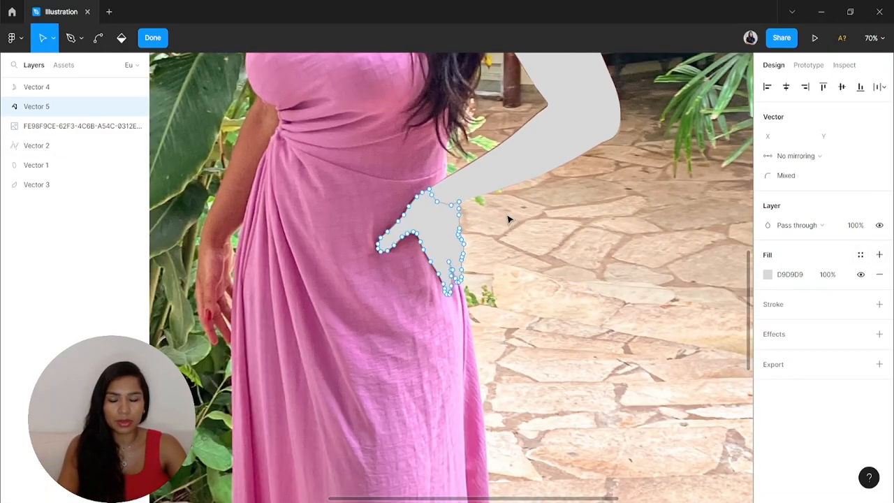
Toggle the bent arm layer's visibility off and on, and hide the reference photo layer
click(382, 174)
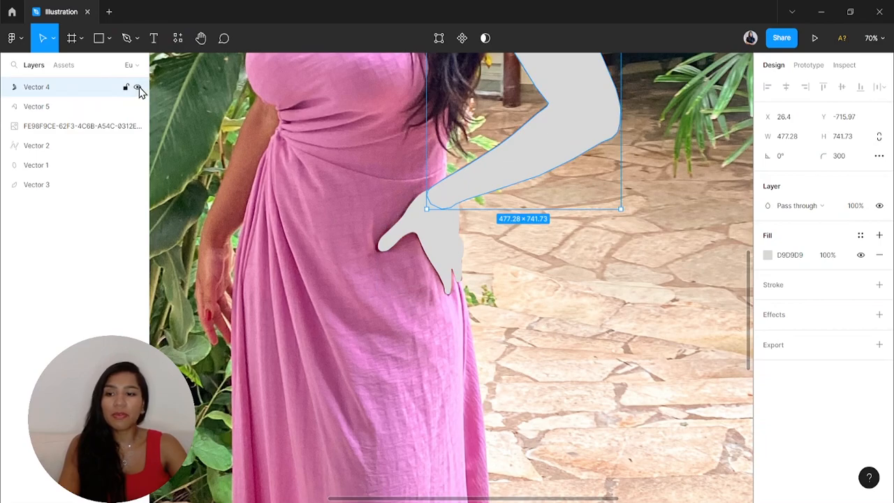
click(137, 88)
click(138, 87)
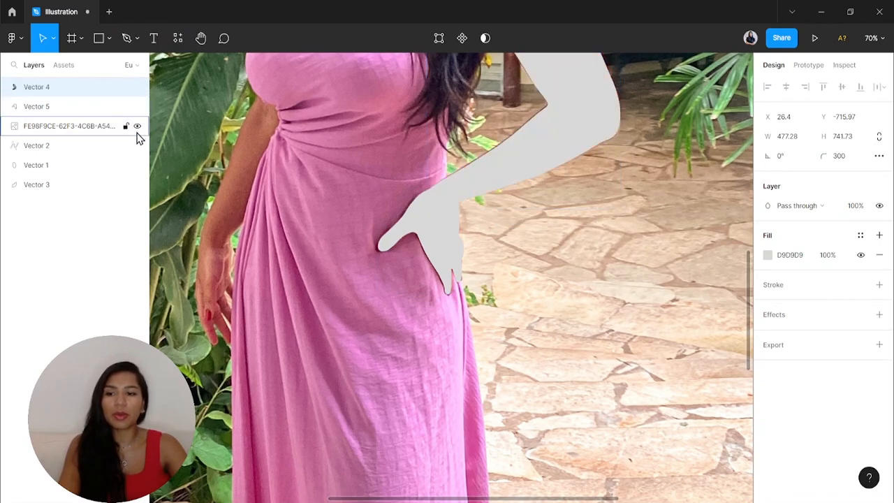
click(137, 126)
Copy the neck shape's fill colour B47A59 to the bent arm shape
ctrl+scroll(244, 129, down, 3)
scroll(245, 130, up, 2)
shift+click(311, 173)
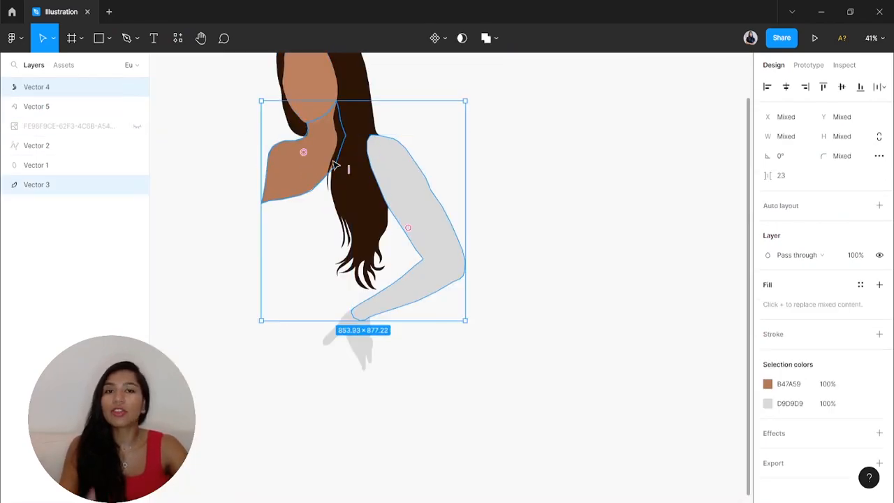
click(786, 386)
key(ctrl+c)
click(785, 403)
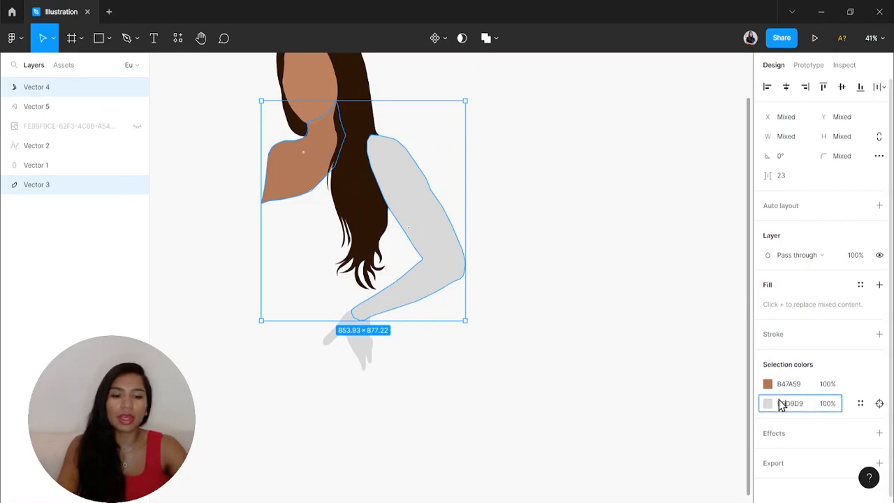
key(ctrl+v)
click(530, 291)
Copy the bent arm's fill colour B47A59 to the hand shape
click(370, 323)
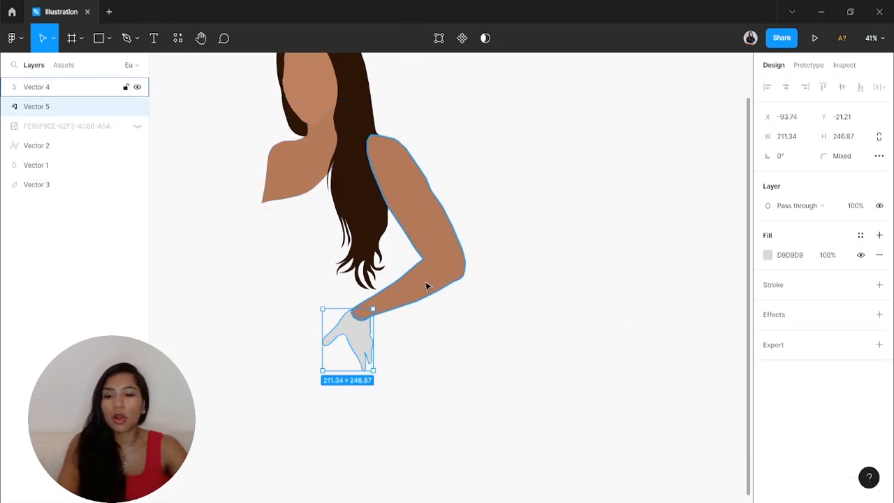
shift+click(427, 285)
click(787, 386)
click(788, 403)
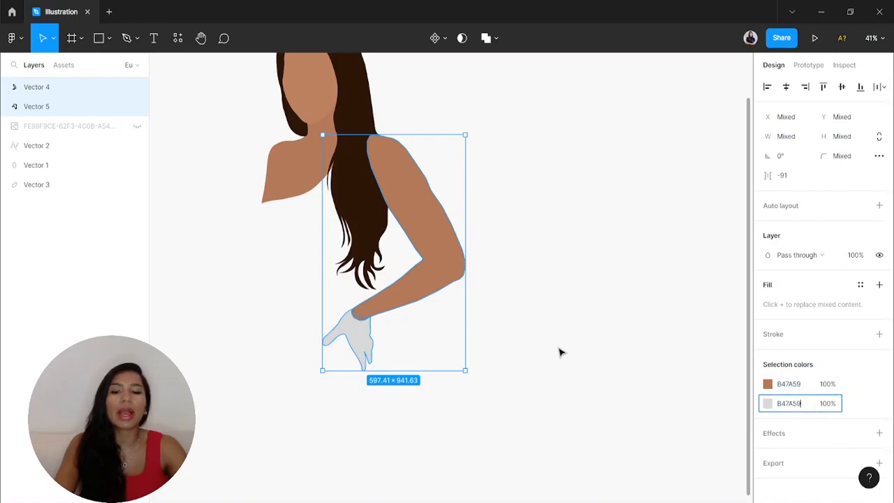
key(ctrl+v)
click(485, 347)
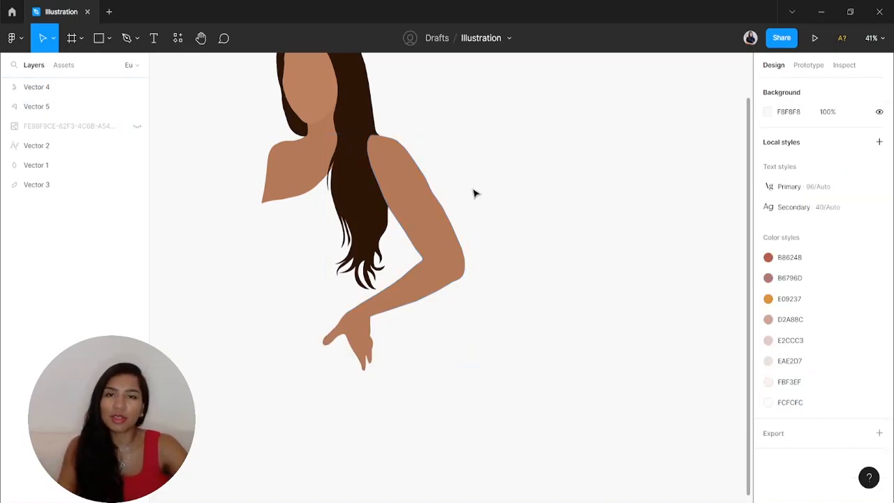
Recolour the hand shape to match the face shape's fill, BE8260
click(370, 341)
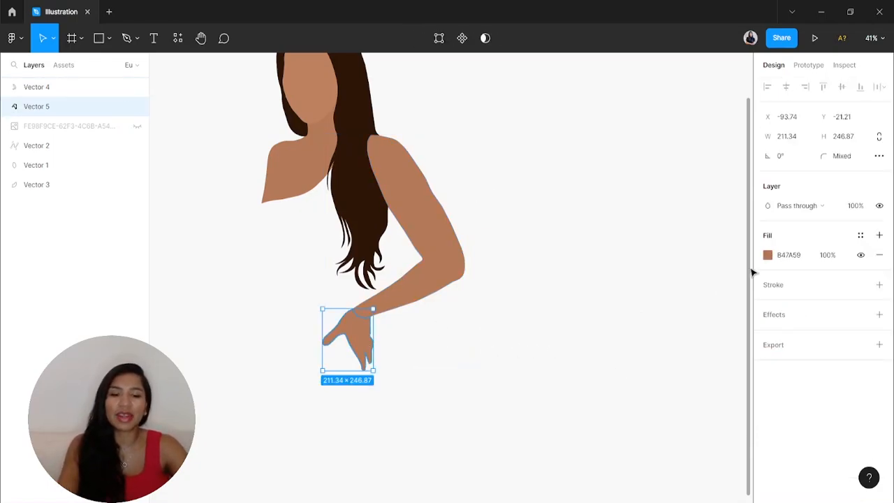
click(768, 256)
click(439, 367)
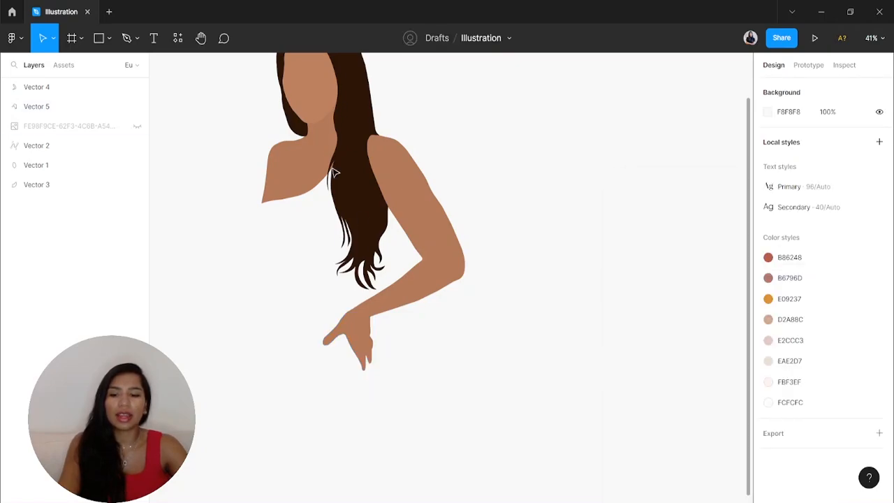
click(312, 93)
shift+click(371, 327)
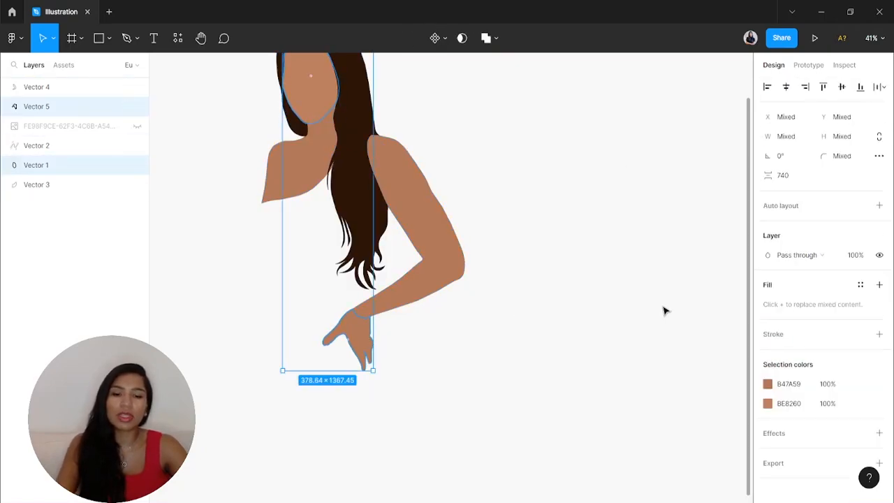
click(785, 404)
click(518, 355)
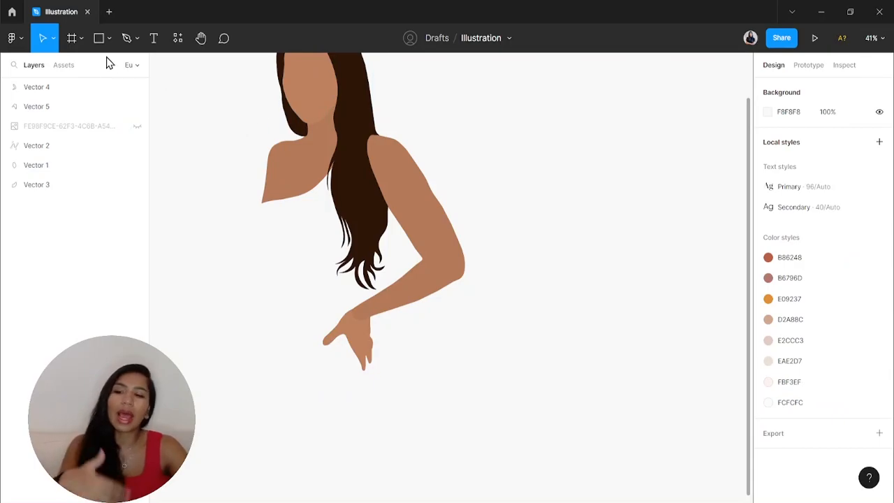
Show the reference photo again and move its layer to the top of the layer order
click(137, 127)
drag(64, 124, 50, 77)
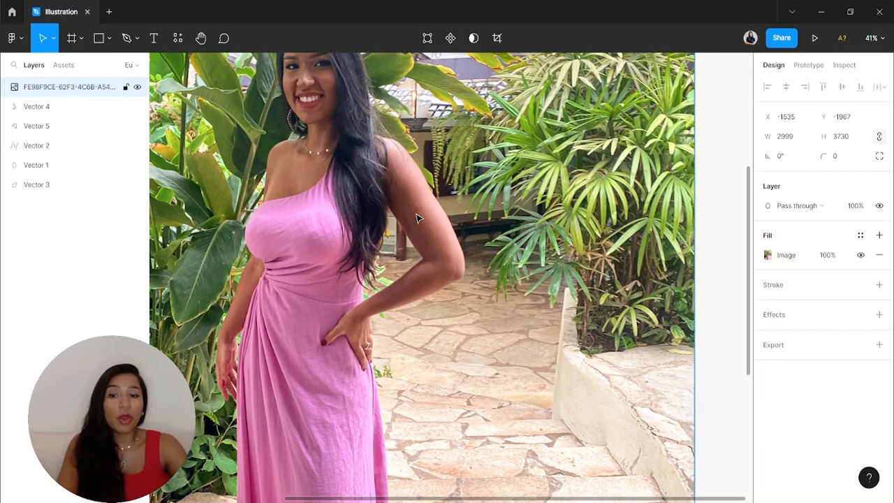
ctrl+scroll(307, 234, up, 5)
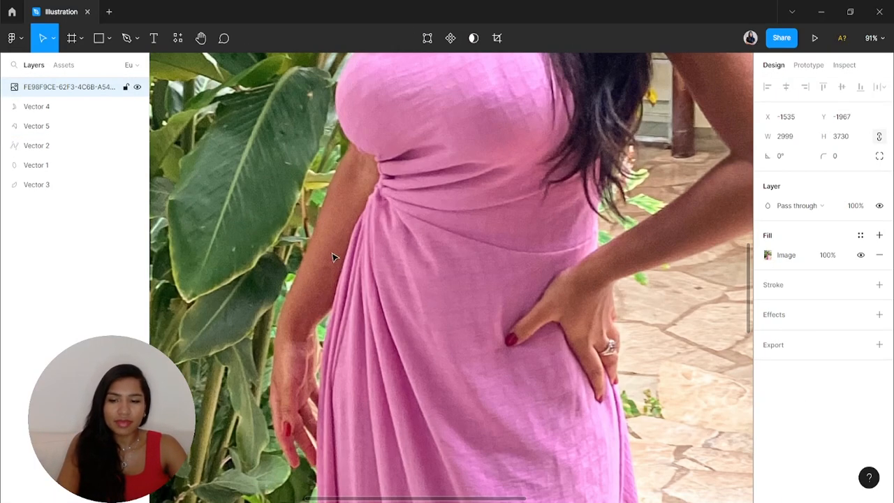
Start a Pen outline of the hanging arm at the dress edge and trace down the forearm's outer side
key(p)
ctrl+scroll(315, 225, up, 4)
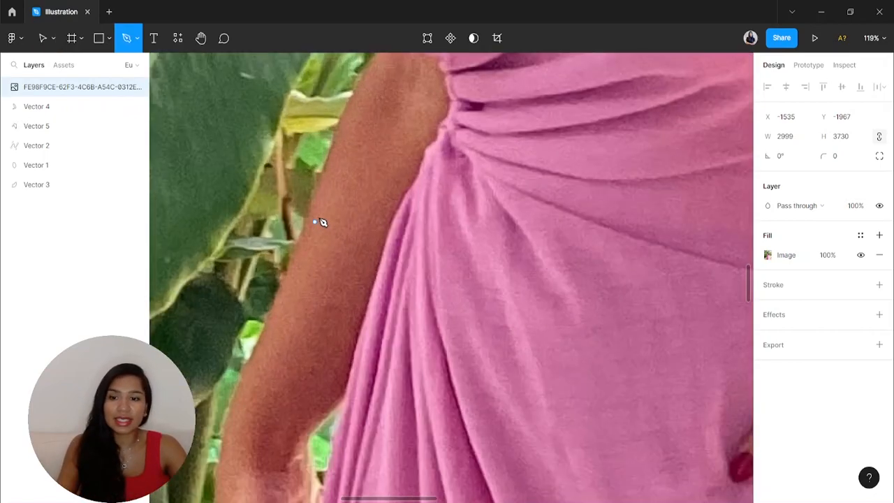
click(391, 105)
click(365, 160)
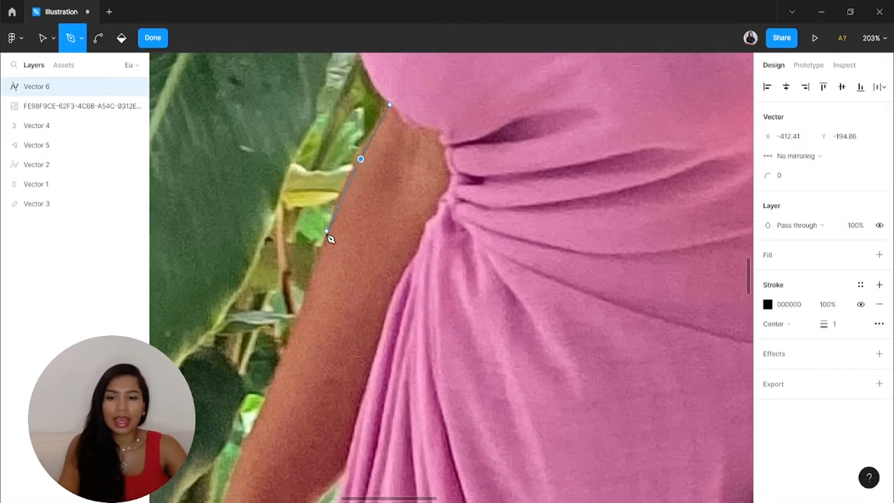
click(327, 235)
scroll(328, 238, down, 3)
click(255, 275)
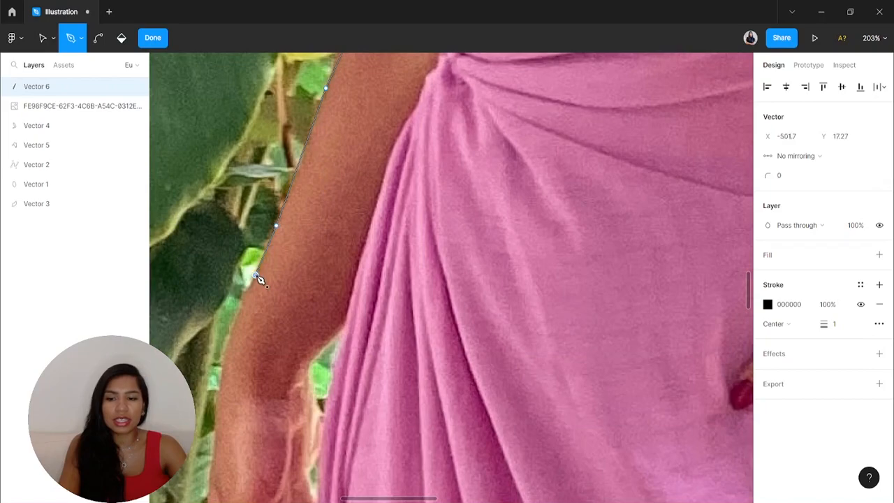
Continue the outline down the outer edge of the wrist and hand to beside the red fingernail
scroll(259, 279, down, 3)
click(228, 107)
click(220, 159)
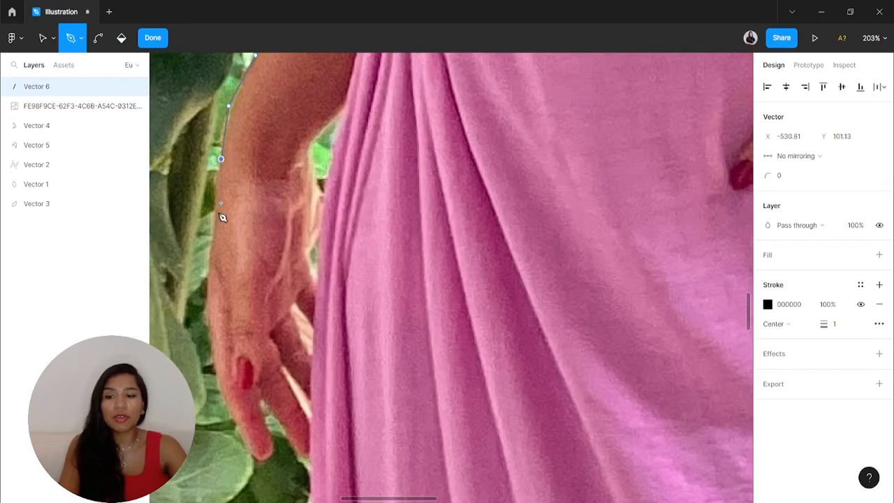
click(210, 254)
scroll(210, 255, down, 1)
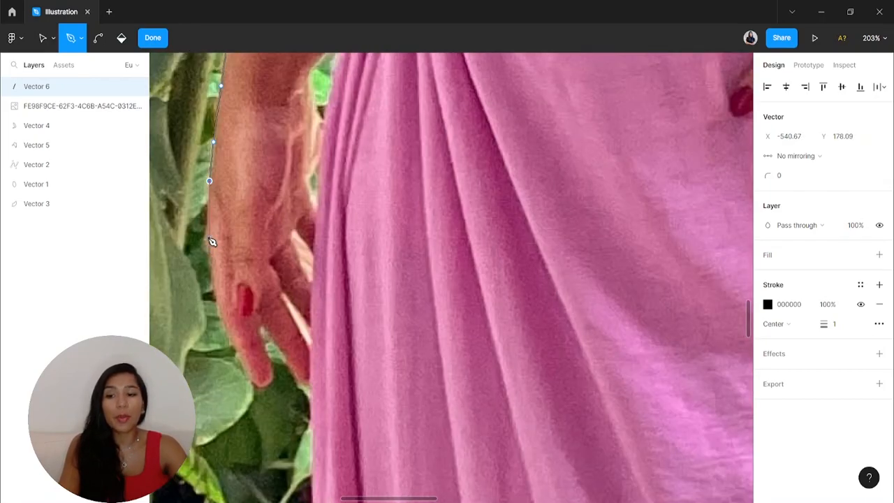
click(208, 237)
scroll(210, 241, up, 2)
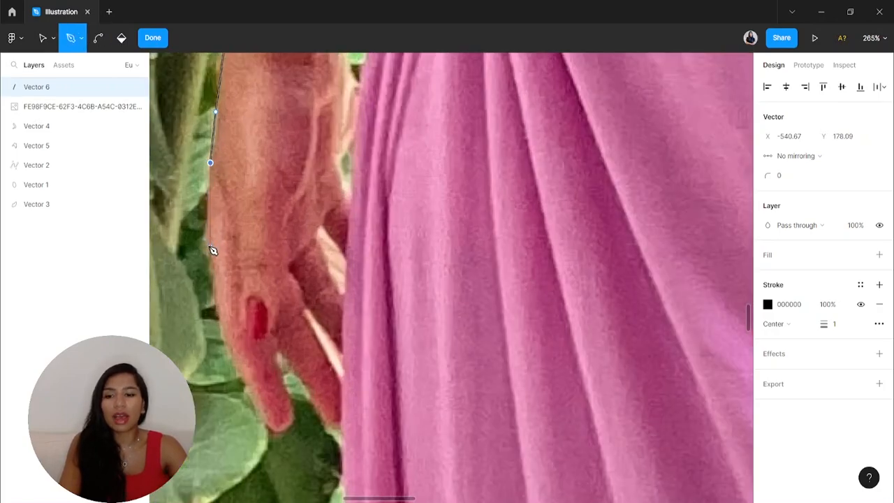
click(217, 316)
scroll(241, 349, down, 1)
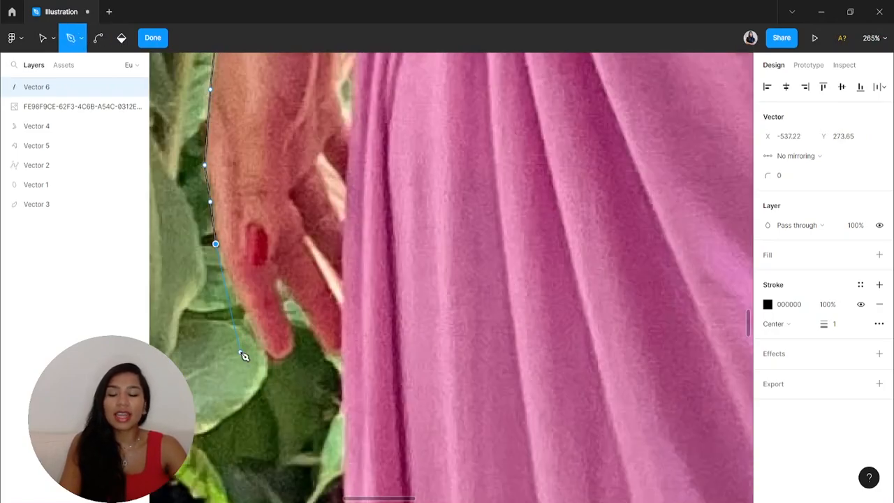
Trace the outermost finger down its outer edge, around the tip and up to the first finger gap
scroll(250, 315, up, 1)
click(248, 327)
click(274, 364)
click(294, 370)
click(309, 363)
key(BackSpace)
key(BackSpace)
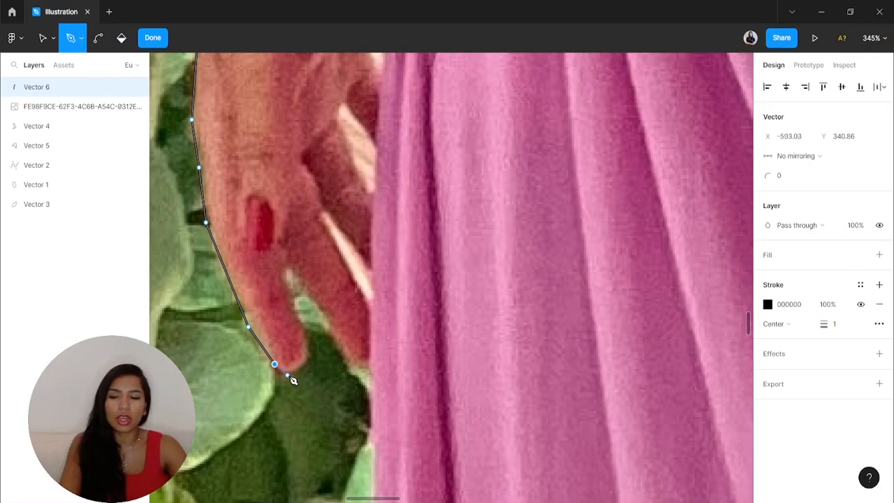
click(274, 246)
Trace the second finger down from the gap, around its tip and up to the next gap
click(304, 291)
click(340, 352)
click(368, 364)
click(377, 359)
click(378, 333)
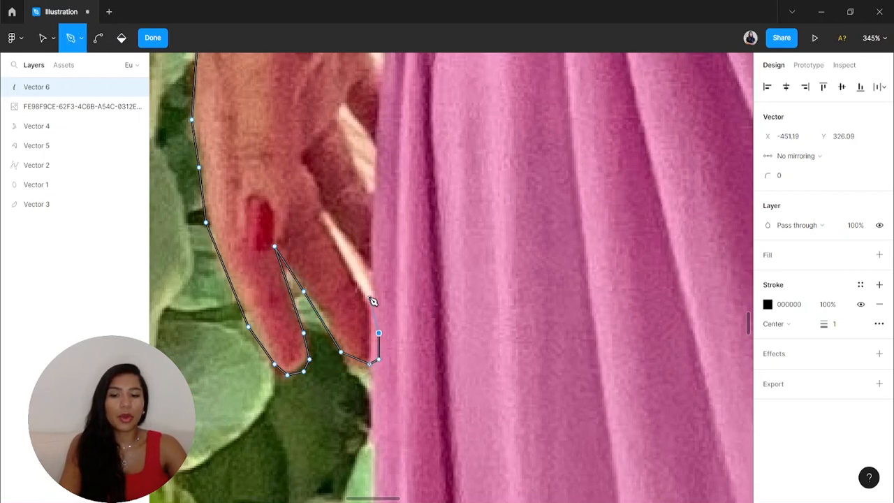
click(340, 249)
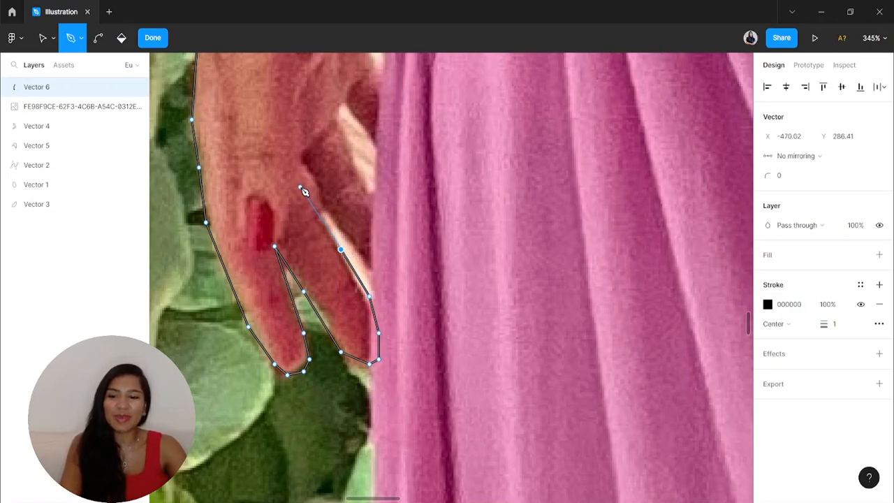
click(316, 200)
Trace the third finger over the dress, around its tip and back up to the third gap
click(372, 275)
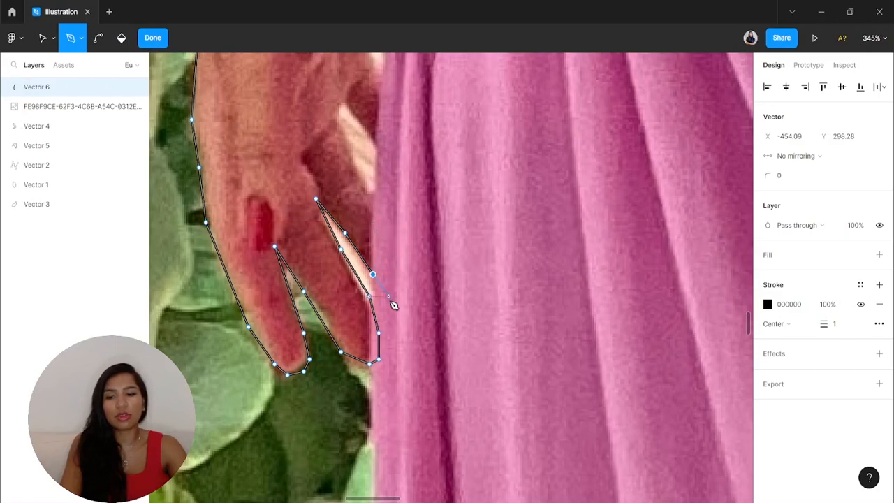
click(394, 296)
click(408, 291)
click(400, 233)
click(370, 187)
scroll(369, 191, up, 5)
click(350, 285)
click(341, 257)
Trace the fourth finger around its tip over the dress and back up to the hand's inner edge
click(352, 254)
click(372, 285)
click(407, 312)
click(421, 305)
click(412, 261)
click(394, 236)
click(368, 196)
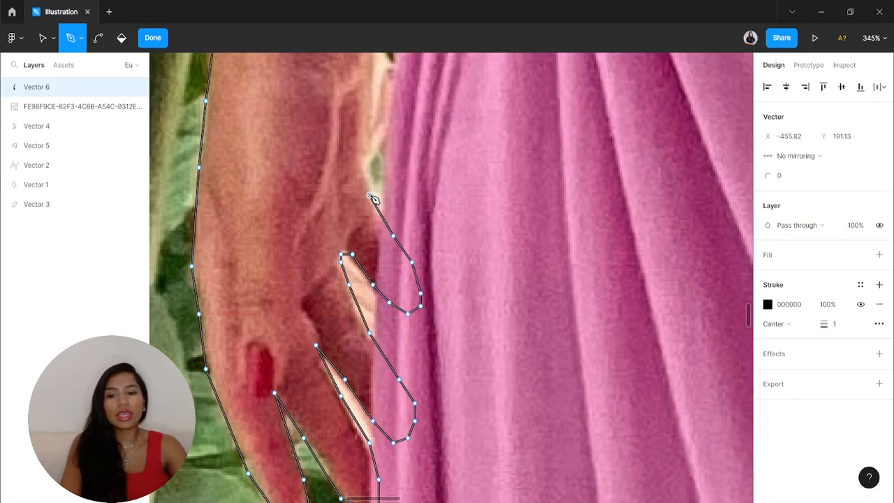
Continue the outline up the hand's inner edge and around the wrist to where the forearm meets the dress
scroll(373, 202, up, 5)
click(373, 297)
scroll(383, 296, down, 3)
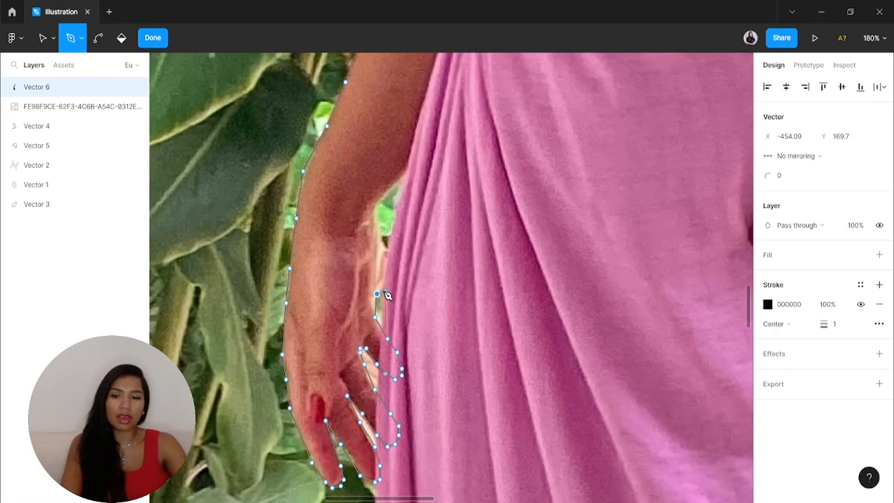
scroll(383, 296, up, 4)
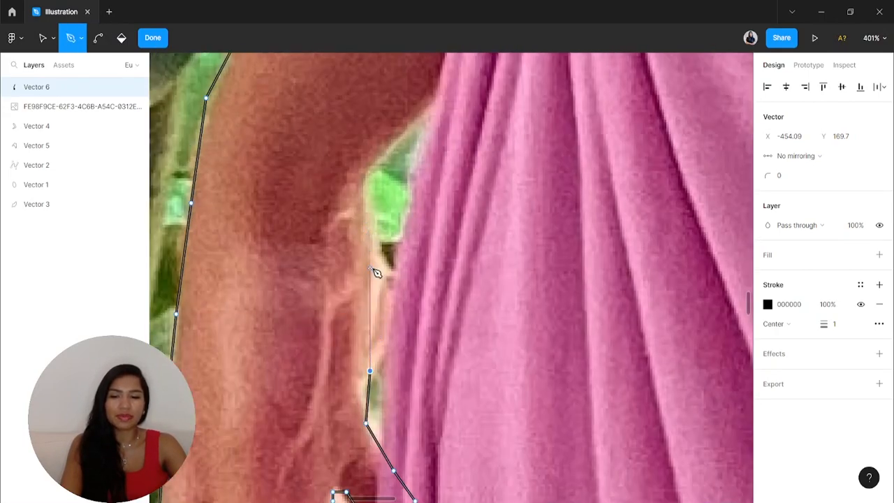
click(369, 269)
click(370, 224)
click(366, 187)
click(370, 168)
click(399, 144)
scroll(402, 147, down, 3)
scroll(414, 157, up, 2)
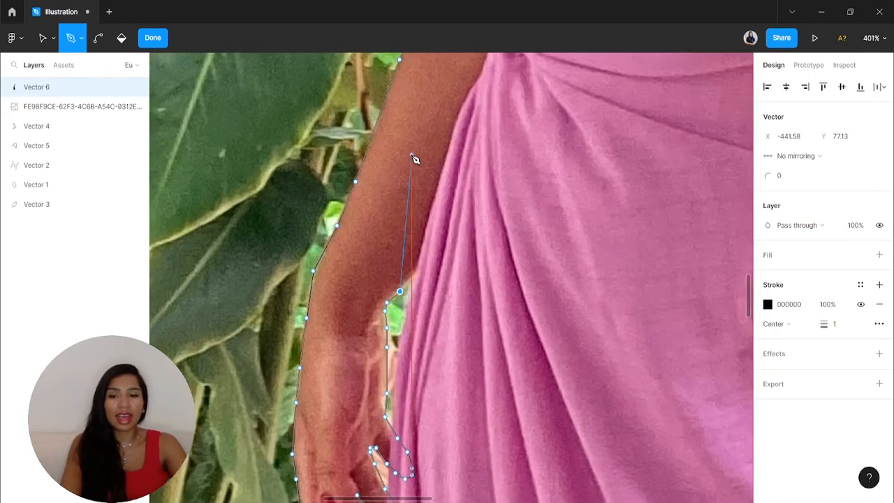
click(419, 271)
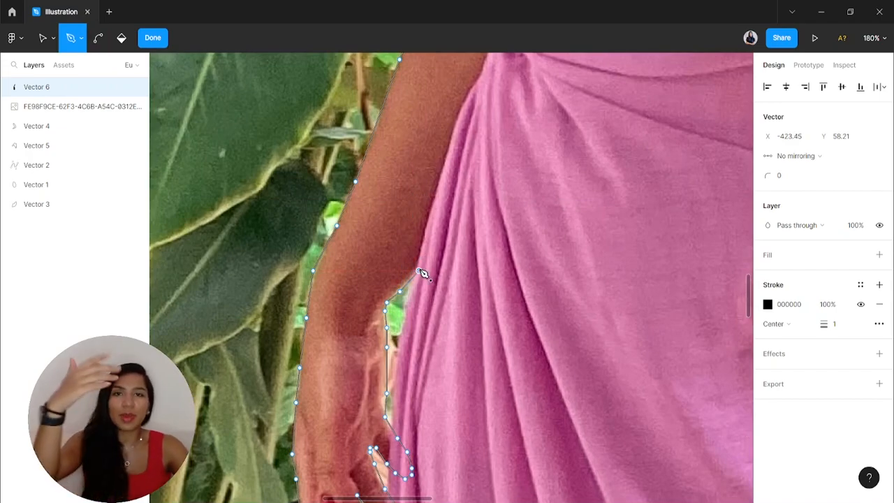
Continue the outline from the wrist up the forearm's inner edge along the dress to near the waist
scroll(422, 272, up, 2)
click(439, 261)
click(462, 178)
click(480, 145)
click(492, 119)
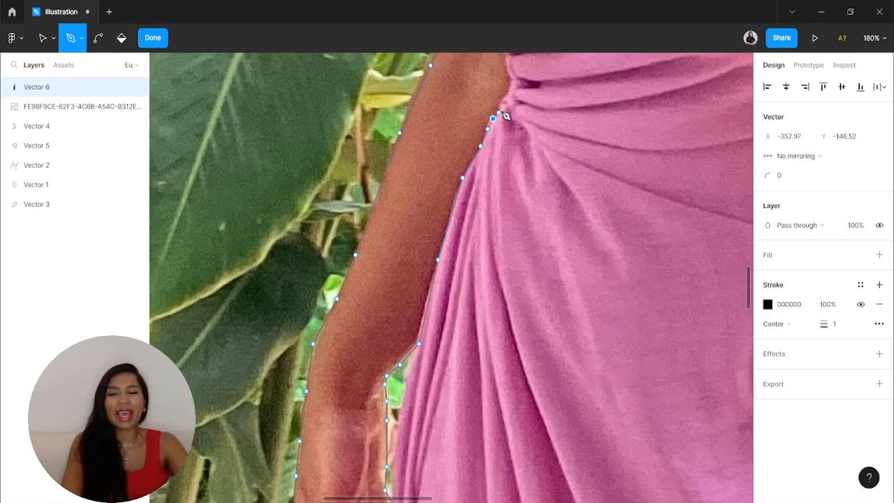
Undo the last points near the waist, retrace them slightly over the dress and close the arm outline at its starting point
key(ctrl)
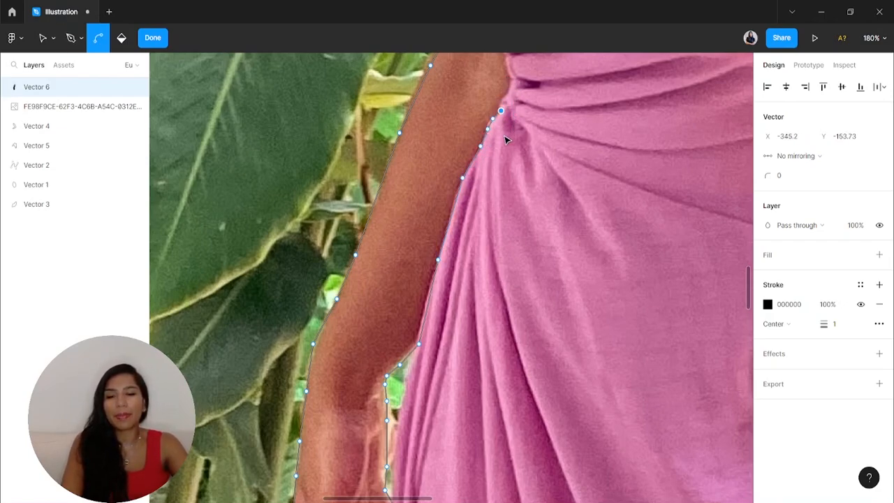
scroll(506, 141, up, 2)
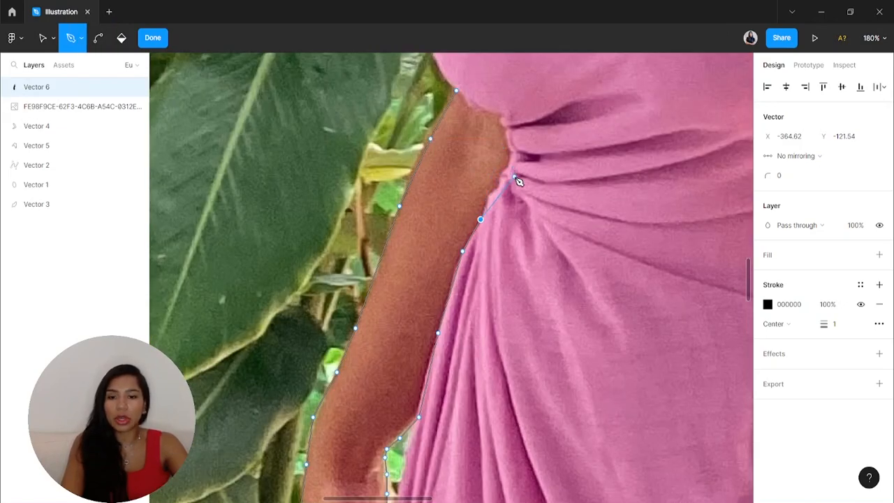
click(520, 146)
click(514, 116)
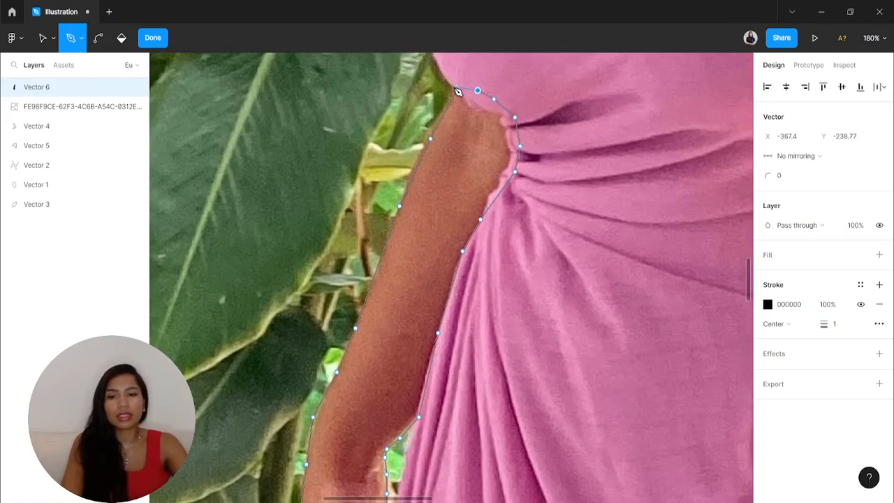
click(457, 91)
key(Escape)
key(Escape)
Round all points of the hanging arm and hand outline with a corner radius of 300
double_click(457, 93)
key(ctrl+a)
scroll(447, 111, down, 8)
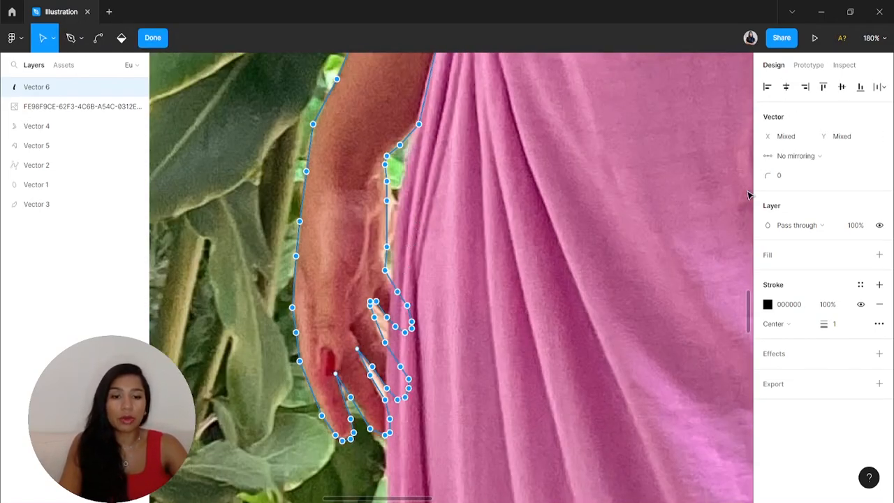
click(800, 178)
text(300)
key(Return)
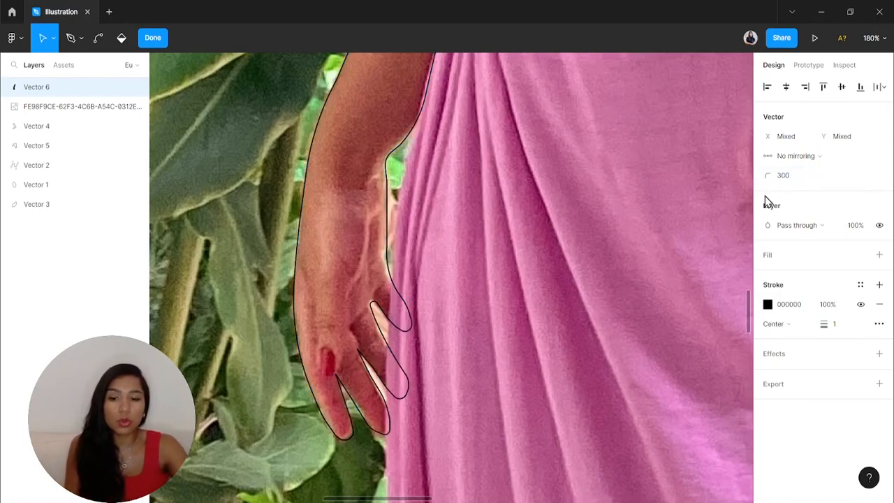
Remove the stroke from the hanging arm shape and give it a solid fill
click(880, 304)
click(879, 255)
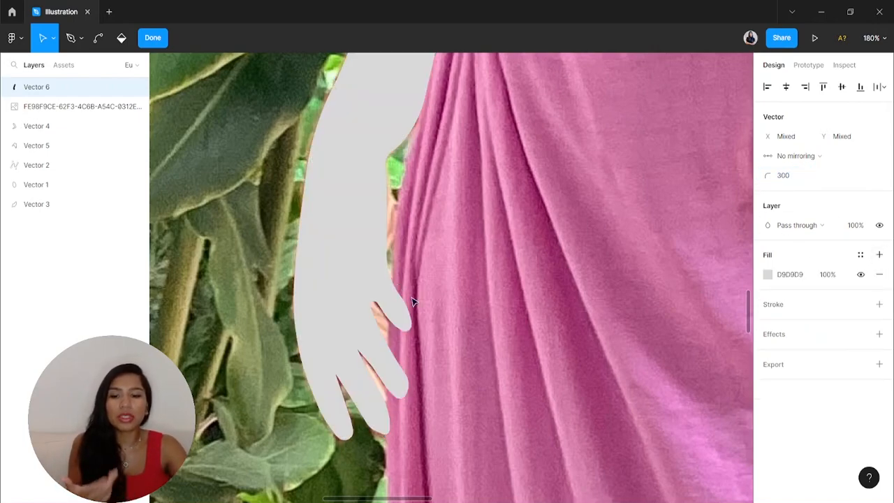
key(Escape)
scroll(408, 312, down, 5)
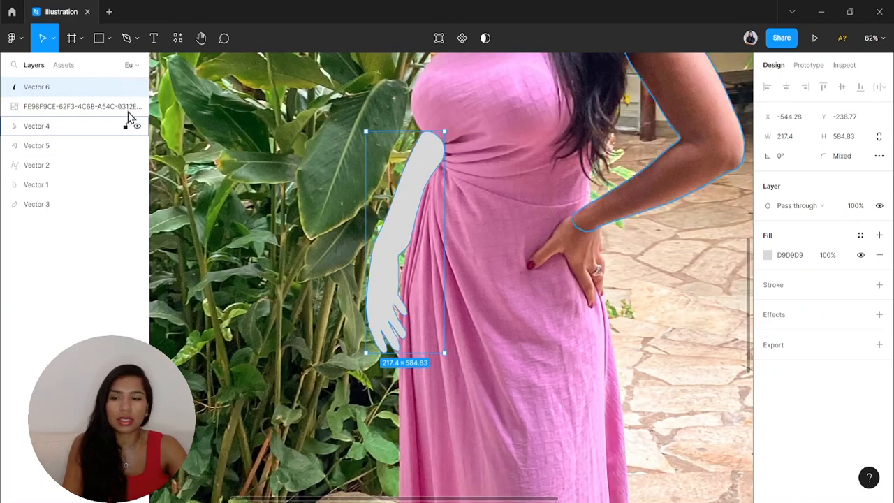
Hide the reference photo and give the hanging arm the bent arm's skin colour, B47A59
click(137, 106)
scroll(454, 154, up, 3)
shift+click(666, 194)
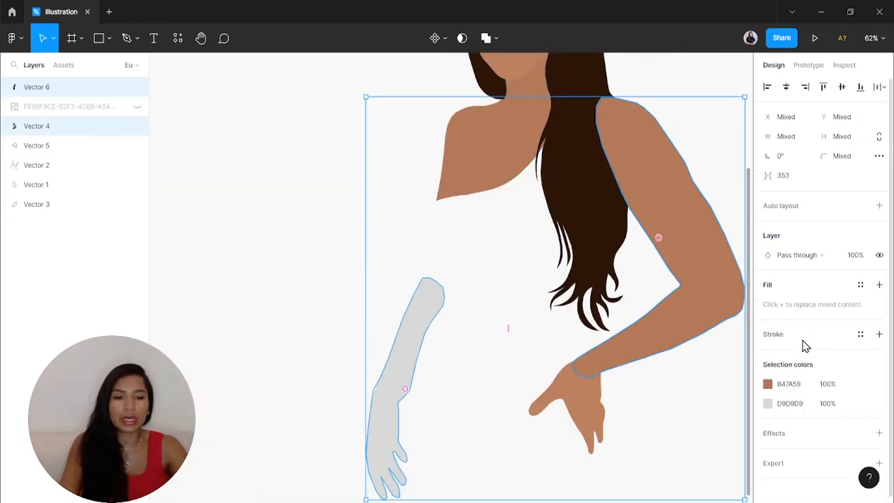
click(789, 384)
key(ctrl+c)
click(790, 403)
key(ctrl+v)
key(Return)
Group the bent arm with its hand on the hip
click(700, 413)
click(646, 336)
shift+click(392, 370)
click(580, 400)
shift+click(659, 309)
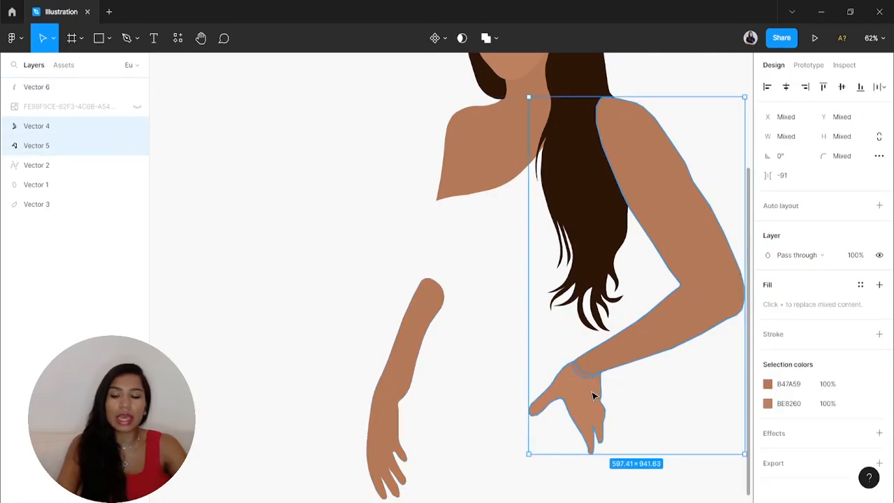
key(ctrl+g)
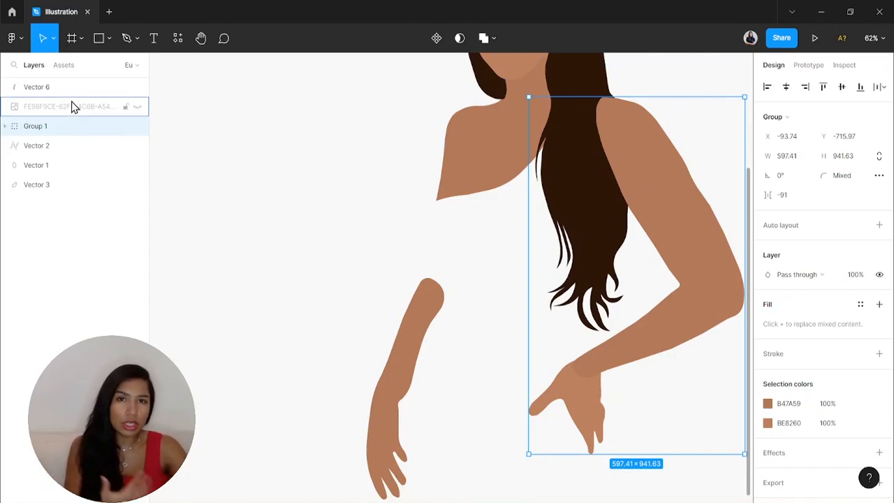
Bring the Vector 2 hair layer in front of the arms, and place the visible reference photo above all other layers
click(137, 106)
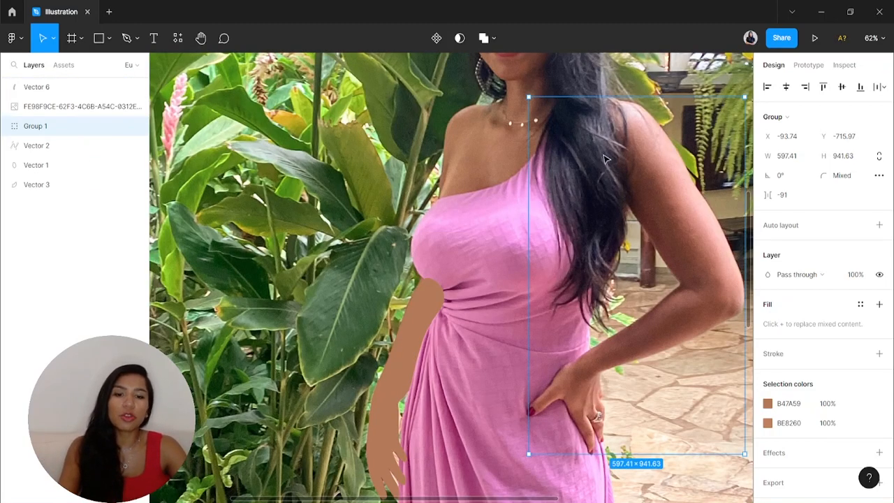
click(137, 106)
scroll(210, 125, down, 3)
click(83, 148)
drag(83, 152, 76, 84)
click(270, 133)
scroll(301, 175, up, 2)
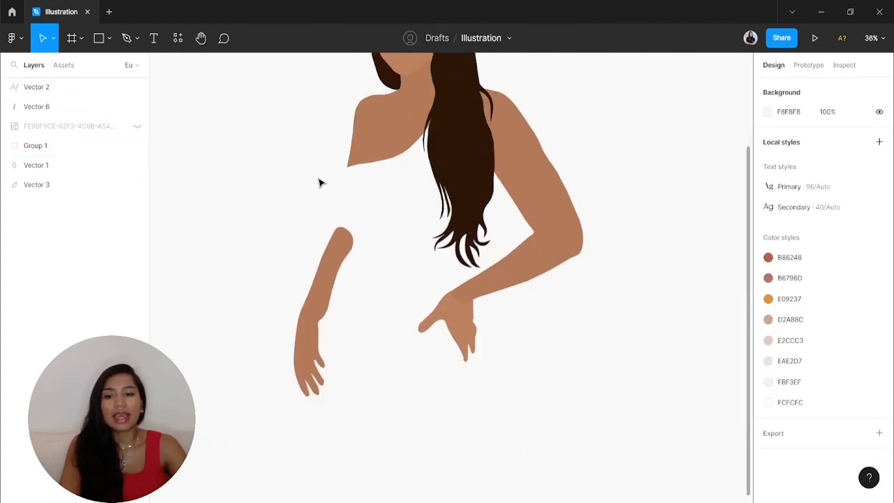
click(137, 126)
drag(54, 127, 43, 79)
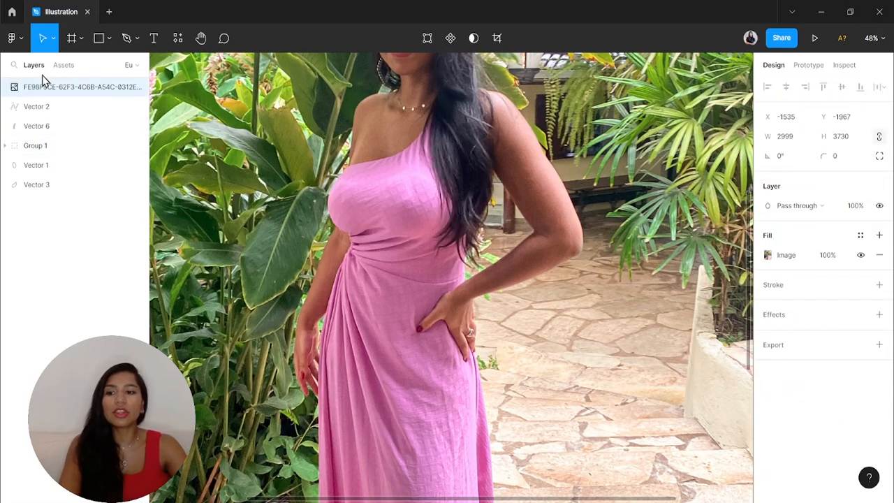
Start a new Pen path for the dress, tracing the neckline from the shoulder down to its outer end beside the underarm
click(124, 38)
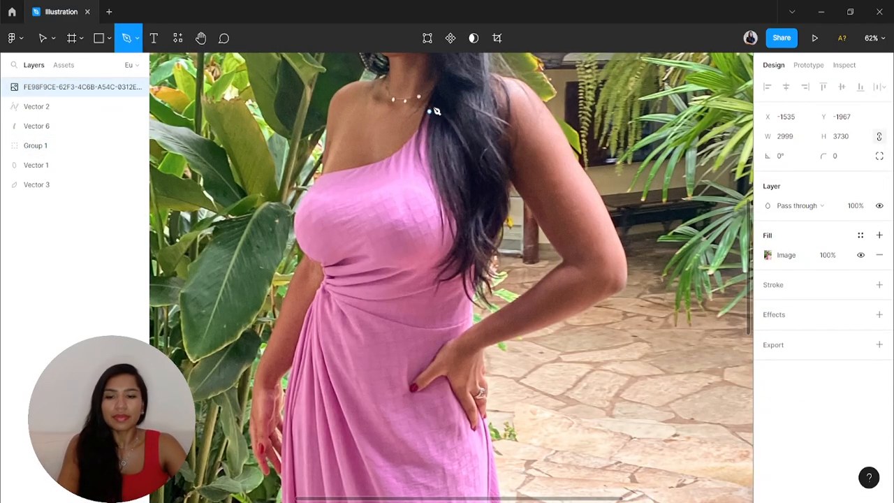
click(431, 104)
scroll(415, 126, up, 5)
click(417, 124)
click(390, 153)
click(368, 172)
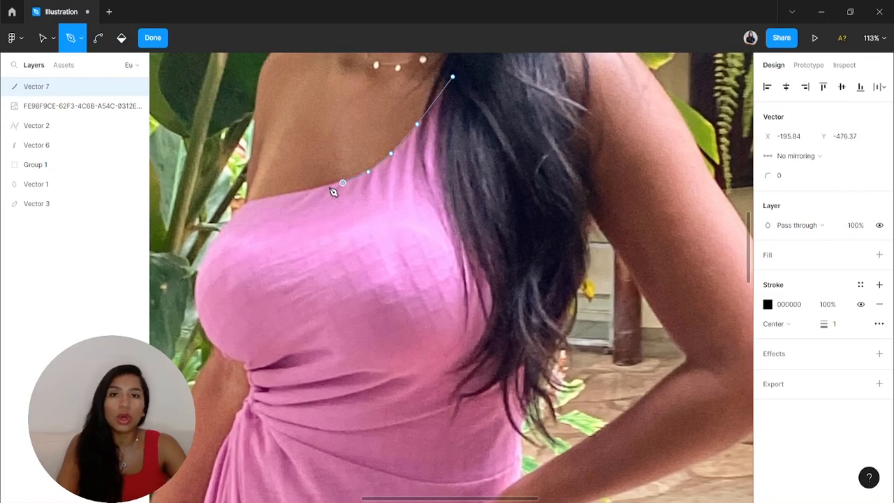
scroll(336, 190, up, 3)
click(285, 194)
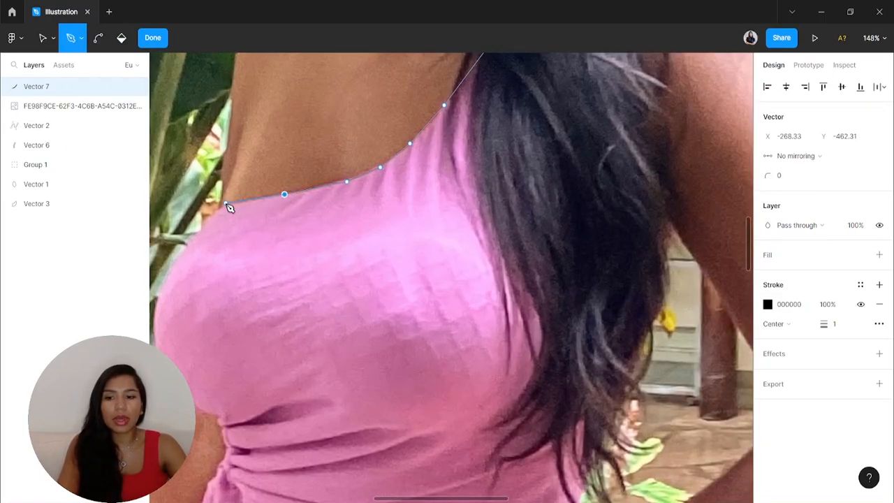
click(207, 215)
Trace the dress outline down around the outer curve of the bust
scroll(209, 214, up, 5)
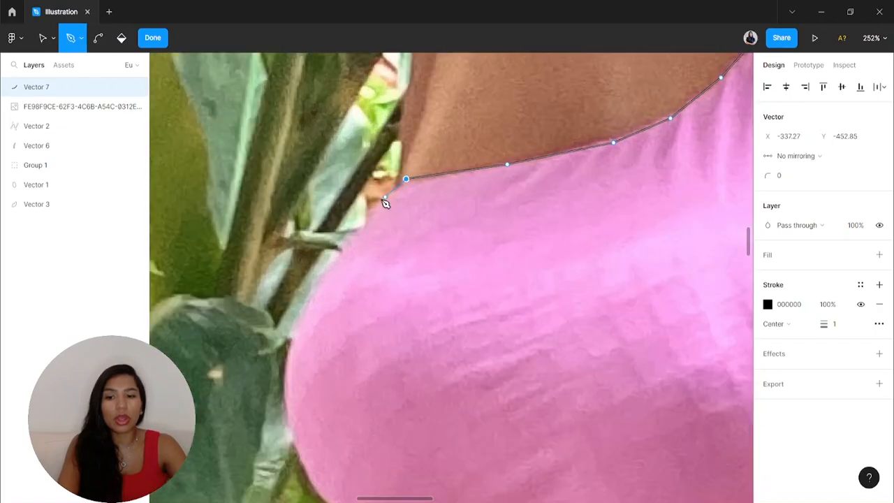
click(348, 242)
scroll(314, 285, down, 3)
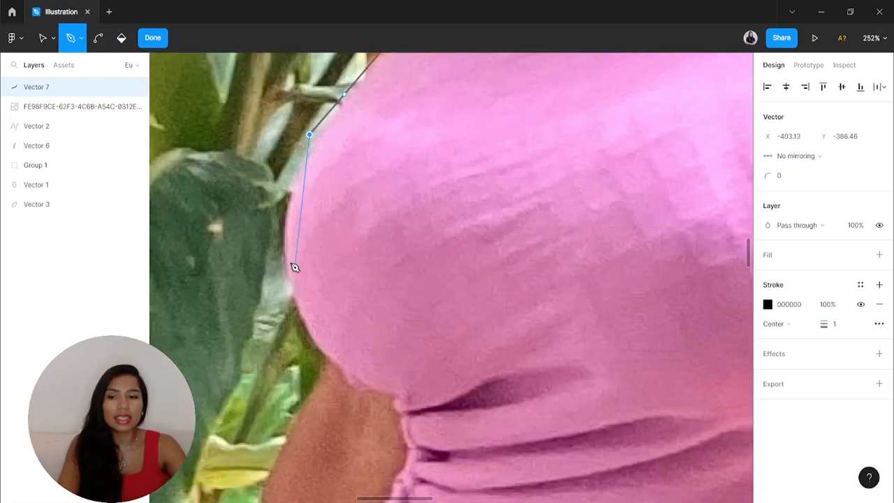
click(284, 209)
click(283, 261)
click(294, 306)
scroll(301, 310, down, 4)
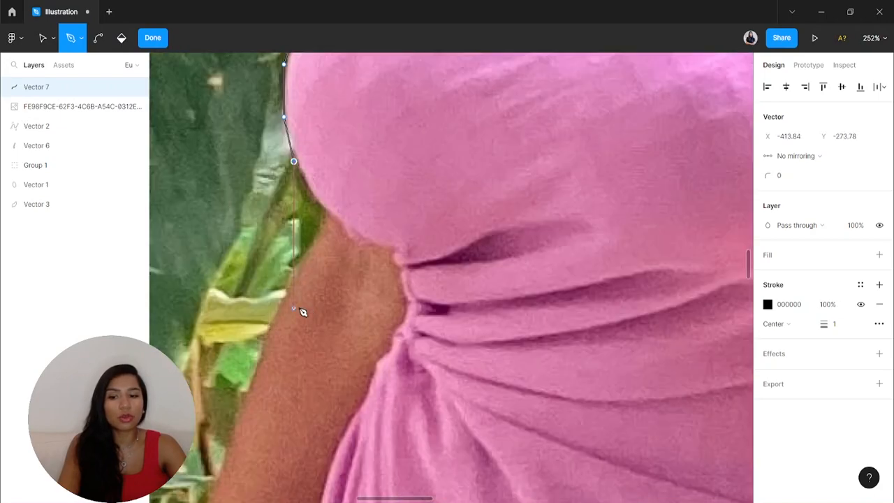
Trace the dress edge under the bust and around the gathered waist beside the hanging arm
click(336, 225)
click(356, 239)
click(385, 250)
click(394, 261)
click(395, 278)
click(398, 333)
click(386, 343)
click(378, 359)
Continue the dress outline from the waist down the skirt's edge alongside the forearm
scroll(379, 376, down, 2)
click(368, 312)
click(340, 357)
scroll(340, 356, down, 4)
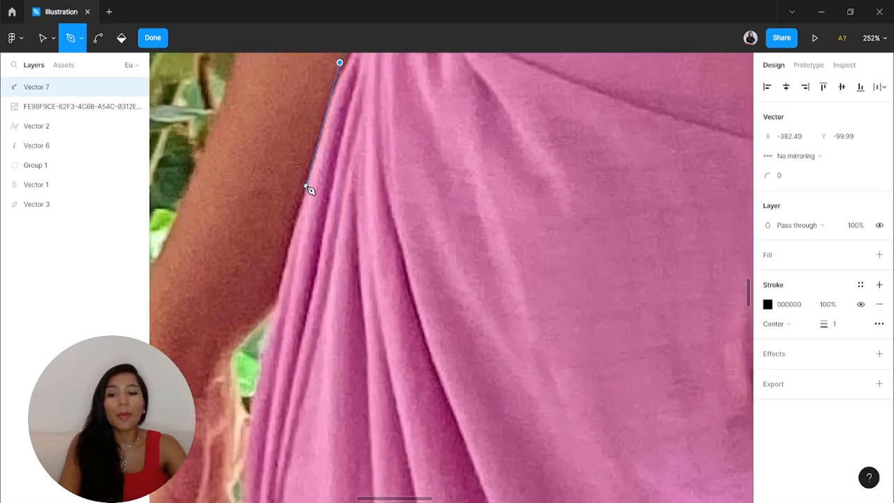
click(306, 187)
scroll(306, 186, down, 3)
scroll(306, 186, down, 1)
scroll(308, 192, up, 3)
click(289, 181)
click(274, 250)
Trace the skirt's long, nearly straight edge from beside the hanging hand down towards the hem
scroll(275, 254, down, 3)
scroll(275, 253, down, 2)
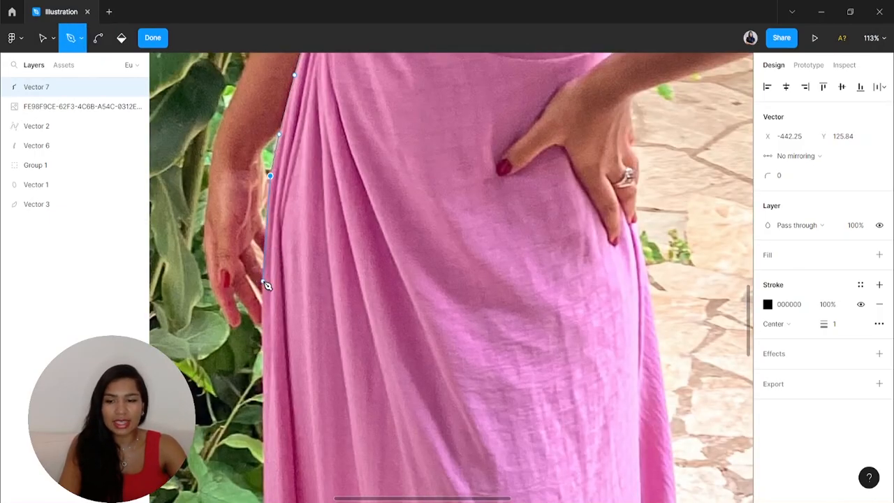
click(266, 285)
scroll(266, 285, down, 7)
click(264, 275)
scroll(265, 276, down, 4)
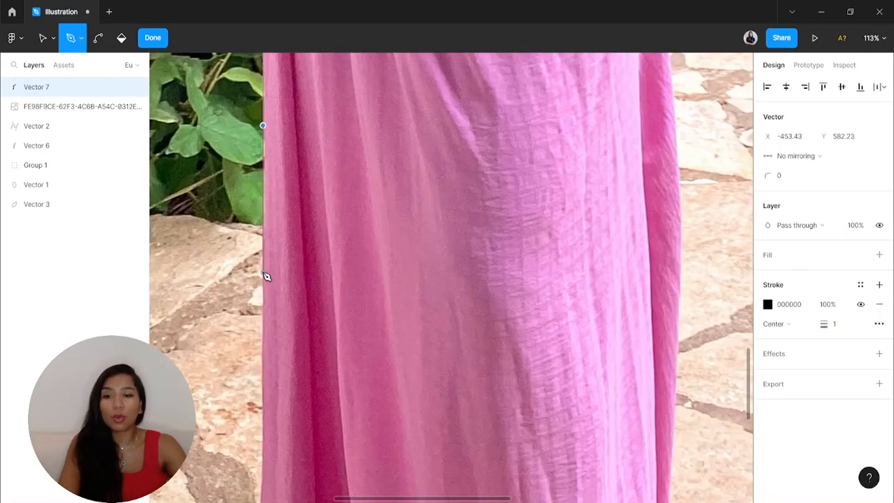
scroll(266, 275, down, 6)
click(259, 263)
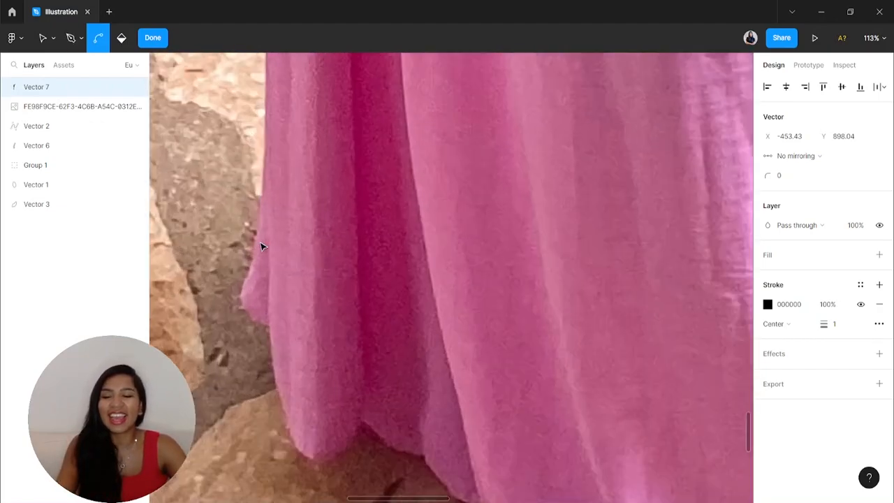
Trace the small flare that sticks out from the skirt's edge just above the hem
scroll(263, 243, up, 5)
click(262, 212)
click(247, 260)
click(237, 286)
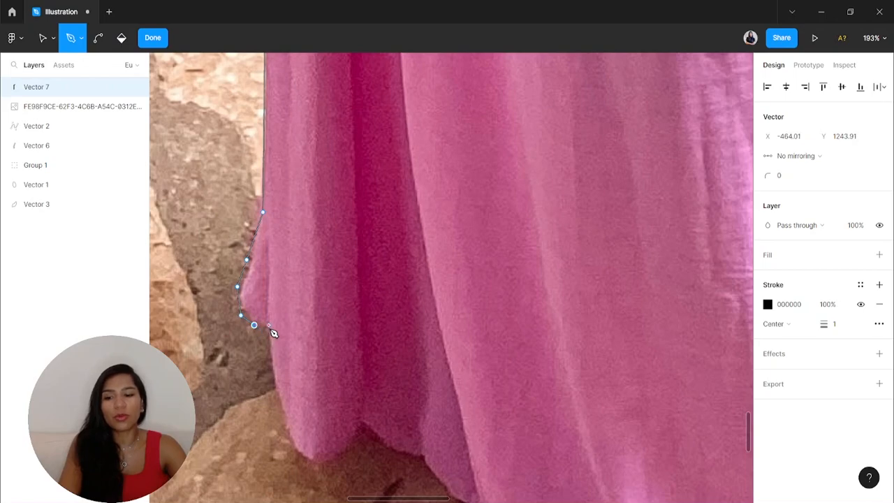
Trace the hem from the flare around the first fold and along the notched edge over the stone
scroll(273, 333, down, 2)
scroll(273, 333, right, 2)
click(206, 314)
click(223, 372)
click(233, 387)
click(270, 379)
click(279, 368)
click(302, 364)
click(324, 379)
click(346, 379)
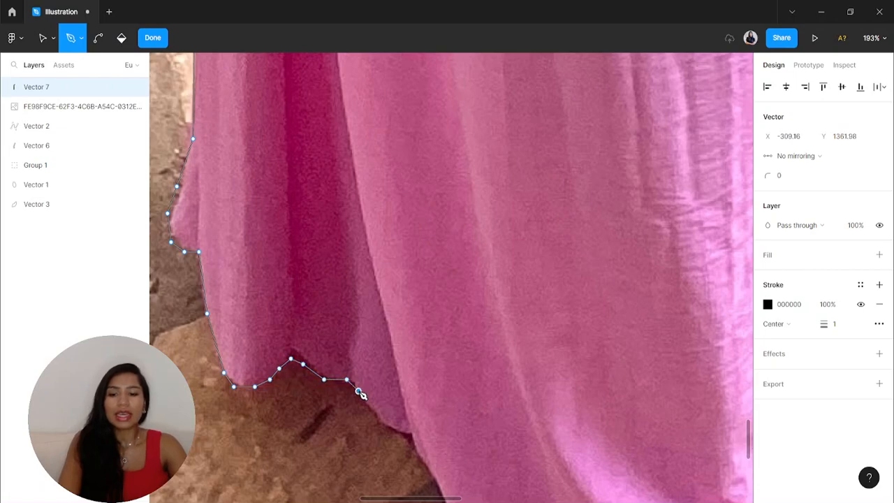
Continue the hem outline past the notched part and down the sloping edge of the large front fold
scroll(368, 401, right, 2)
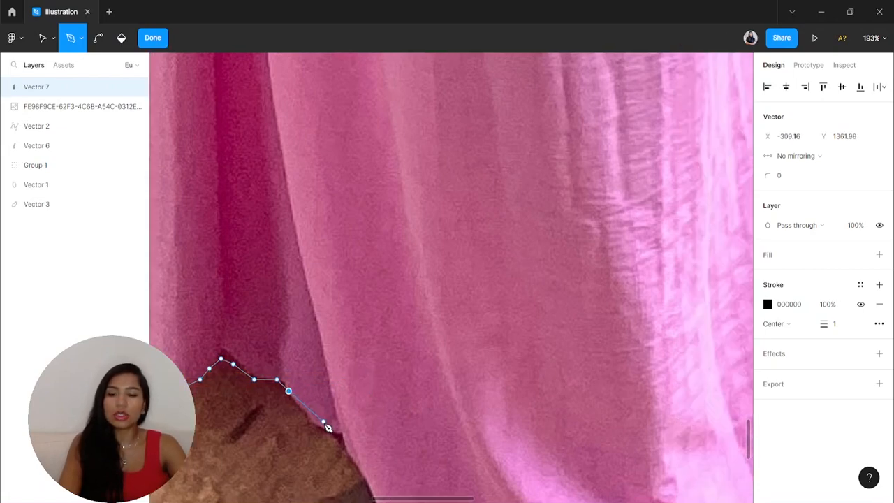
scroll(346, 435, down, 5)
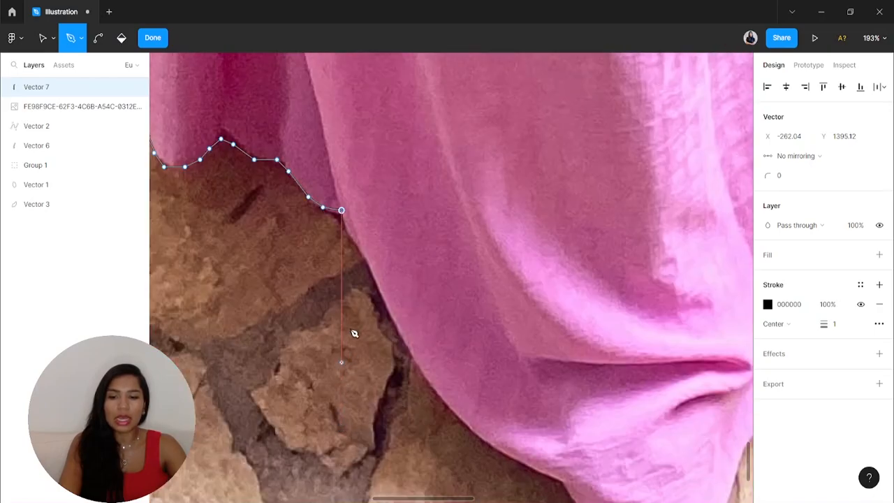
click(355, 239)
click(365, 254)
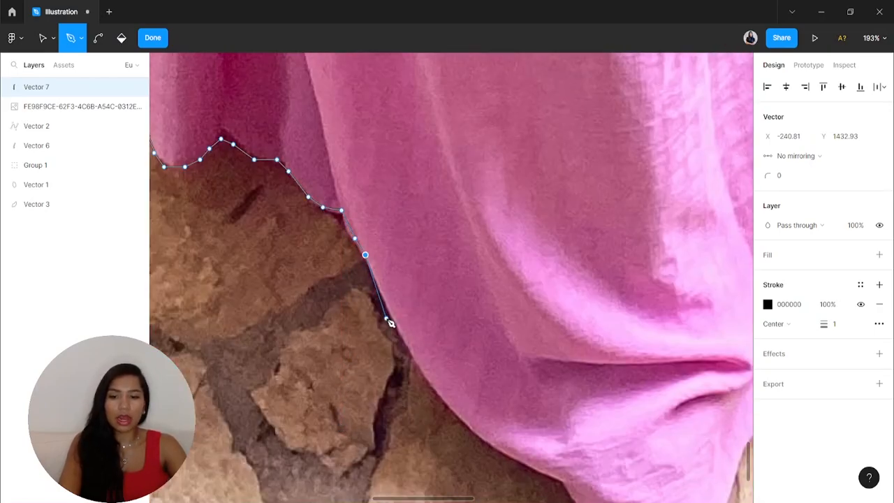
click(393, 314)
click(413, 366)
click(429, 390)
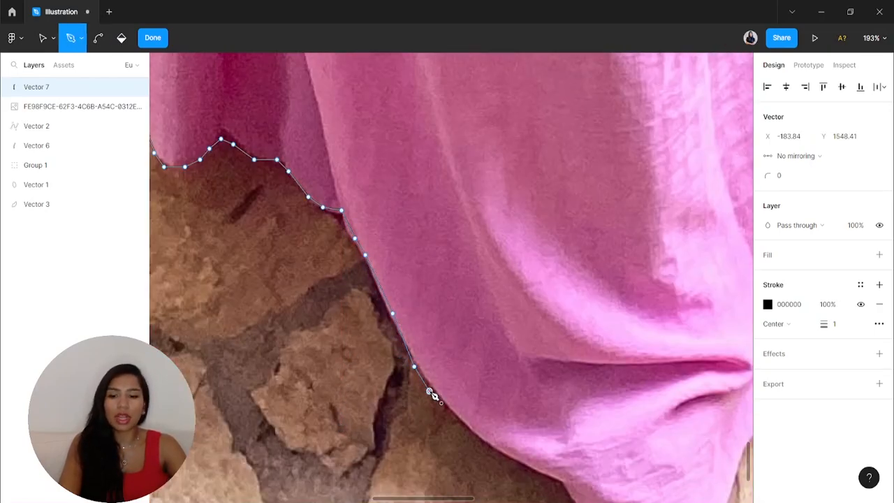
Trace the underside of the large front fold and down around the dress's lowest tip
scroll(428, 390, down, 4)
scroll(429, 390, right, 5)
click(320, 326)
click(341, 333)
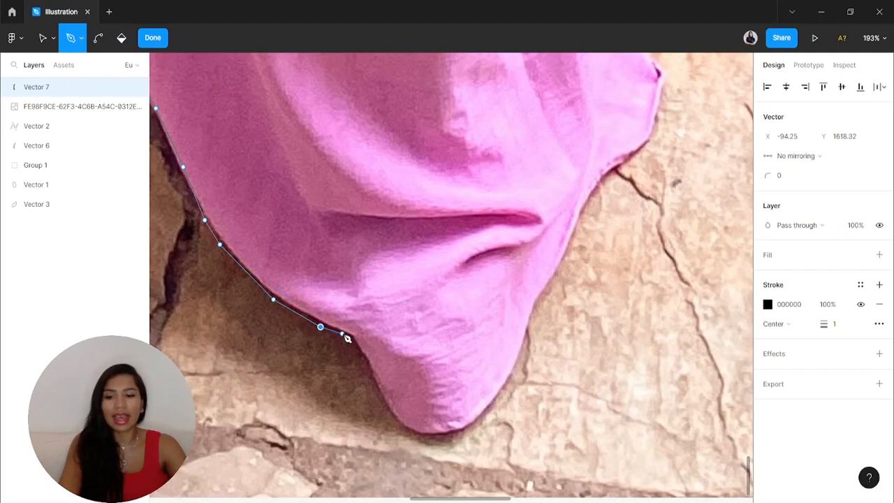
click(364, 358)
click(386, 400)
click(407, 426)
click(444, 435)
Trace the hem from the lowest tip up the opposite side to the first ruffle
click(494, 407)
click(512, 377)
click(528, 326)
click(544, 295)
click(561, 262)
click(577, 219)
click(591, 187)
click(617, 167)
click(638, 151)
Trace the two ruffled folds at the back of the hem up to the outer curl
scroll(667, 167, up, 3)
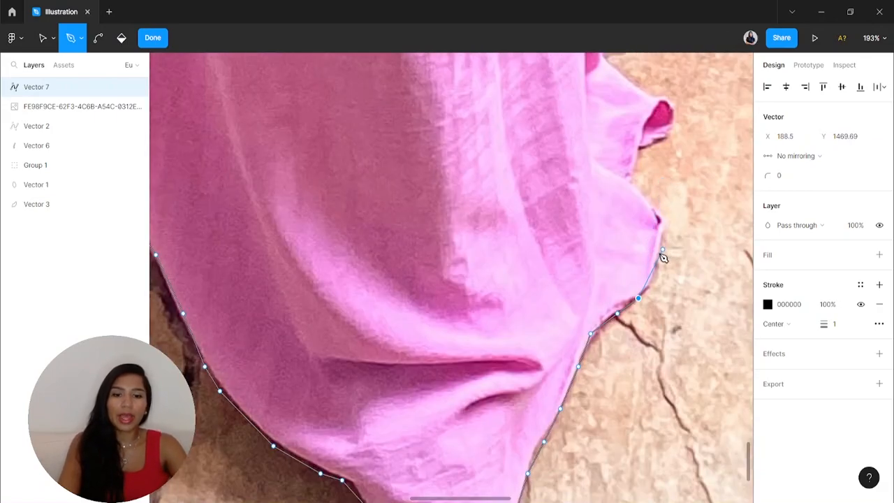
click(654, 271)
click(662, 245)
click(662, 218)
click(647, 202)
click(630, 178)
click(634, 151)
click(654, 147)
click(680, 130)
click(680, 117)
Continue the dress outline around the top of the outer hem curl and onto the straight back edge of the skirt
scroll(680, 117, up, 3)
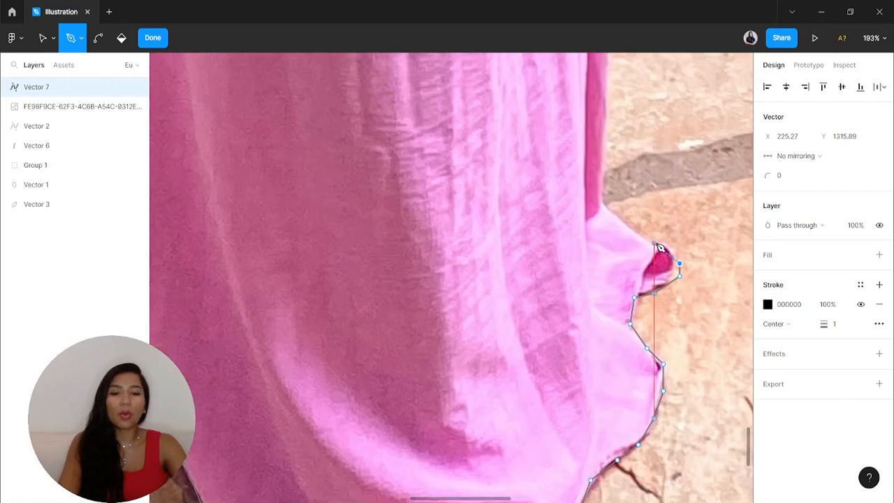
click(655, 238)
click(617, 216)
click(603, 200)
click(603, 152)
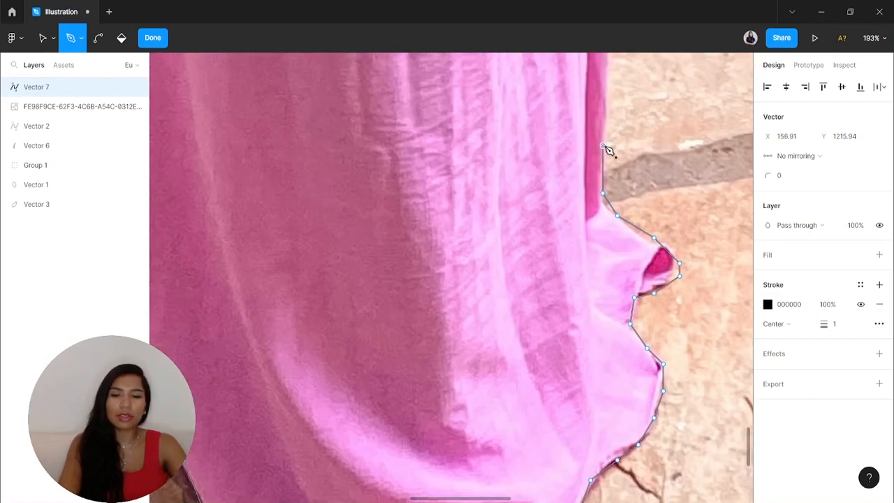
Trace the long back edge of the skirt upward from the ruffles to just below the hand on the hip
scroll(606, 148, up, 5)
click(621, 200)
scroll(623, 196, up, 4)
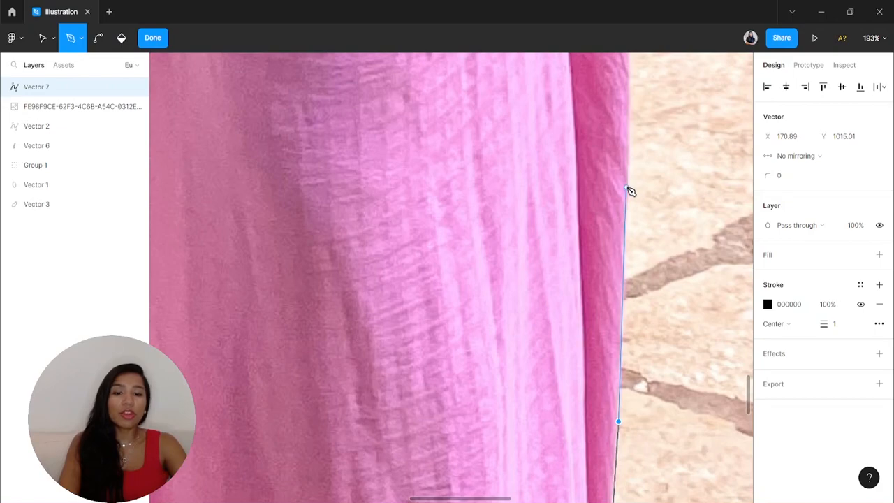
click(628, 189)
scroll(630, 190, up, 4)
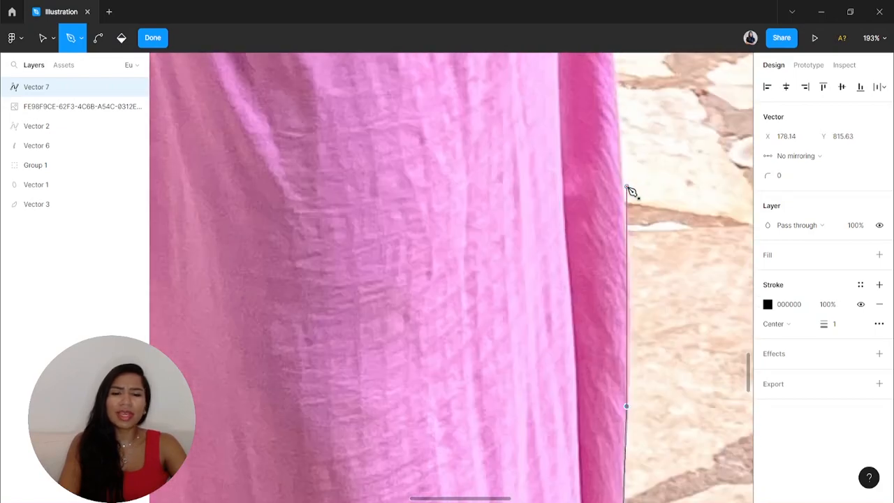
click(628, 223)
scroll(628, 202, up, 4)
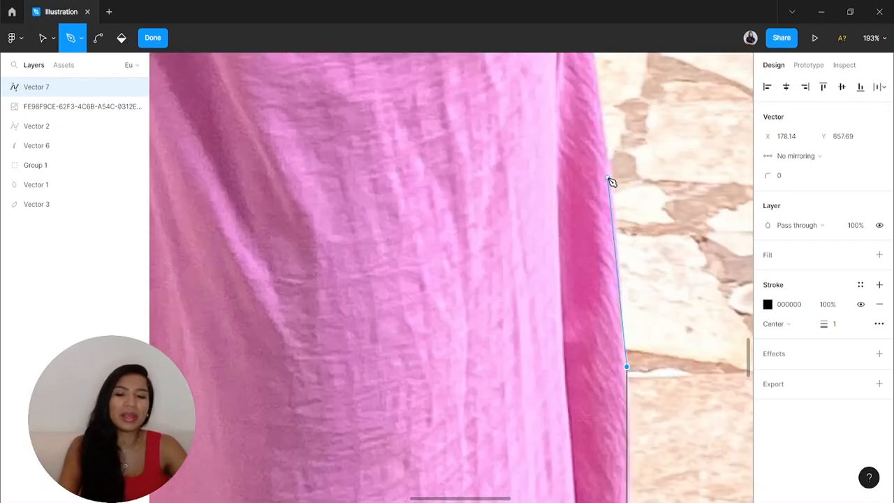
scroll(612, 180, down, 5)
scroll(613, 181, up, 3)
click(599, 228)
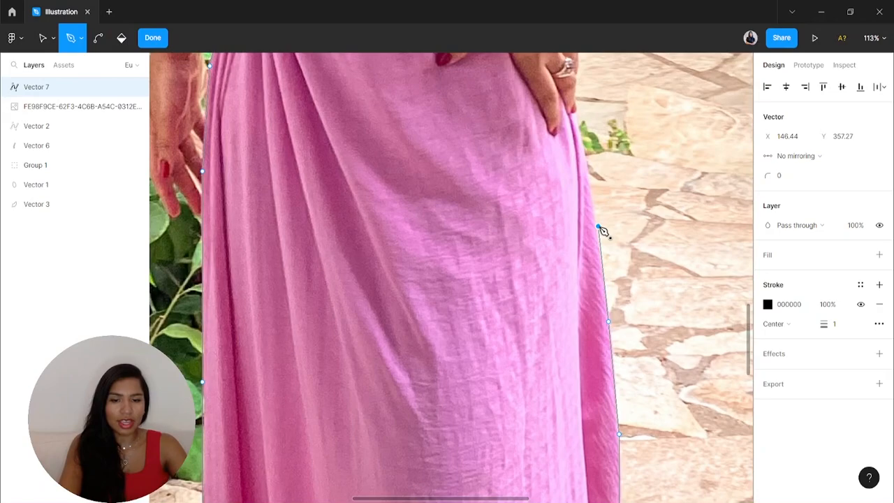
Continue the dress outline up behind the hand and forearm to the side of the waist
scroll(601, 231, up, 3)
scroll(584, 252, up, 3)
click(574, 265)
click(561, 222)
scroll(563, 226, up, 3)
click(545, 217)
click(545, 161)
click(544, 138)
scroll(552, 130, up, 2)
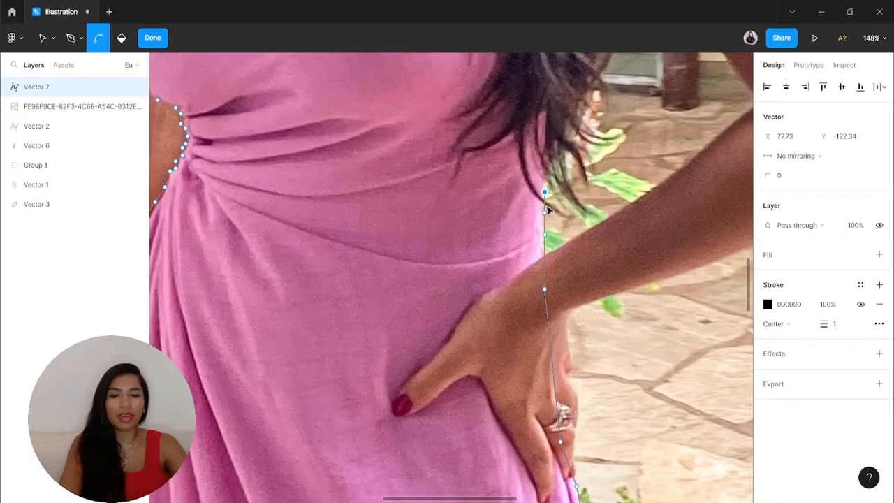
Extend the dress outline from the waist up behind the loose hair to chest height
click(546, 169)
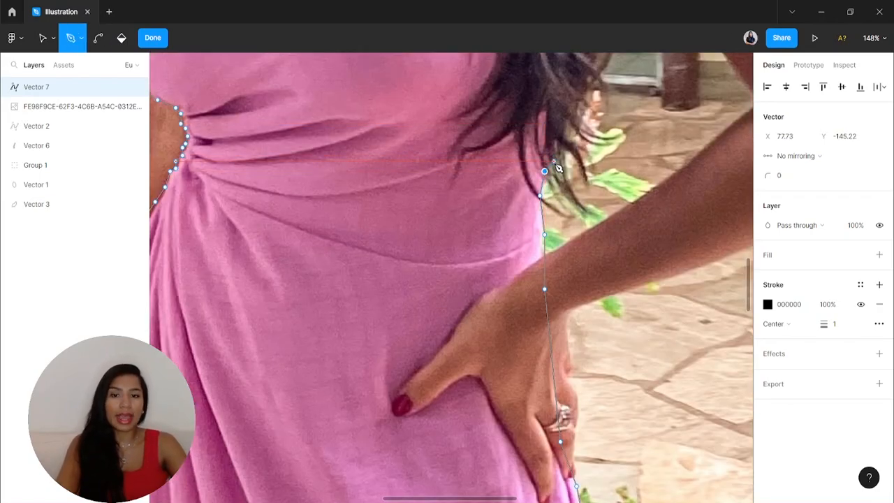
scroll(554, 162, up, 1)
click(567, 174)
scroll(566, 175, down, 1)
scroll(566, 176, up, 1)
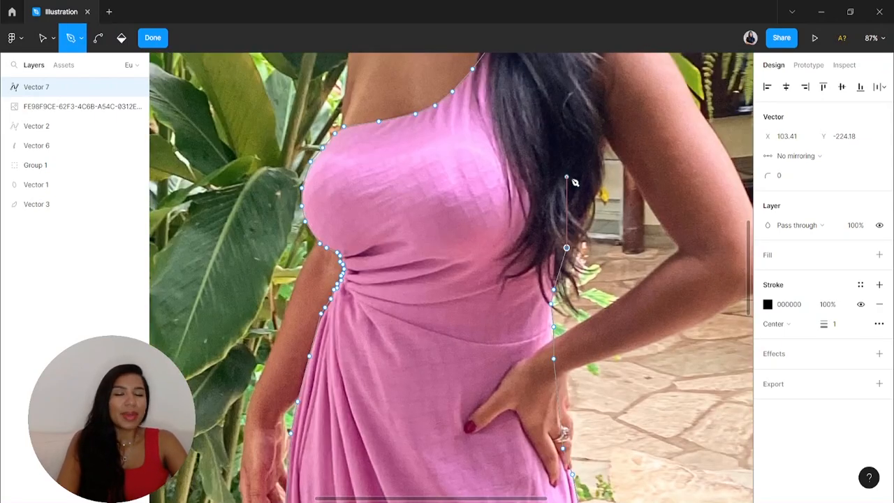
click(581, 188)
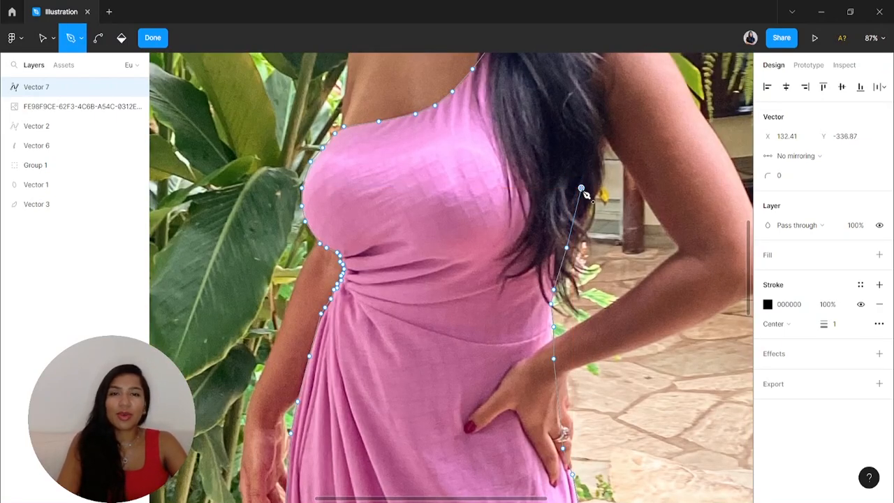
scroll(583, 191, up, 1)
click(581, 194)
Carry the outline up under the hair, over the shoulder, and close it at the start of the neckline
click(553, 120)
click(553, 81)
click(556, 59)
click(536, 62)
click(521, 75)
click(500, 106)
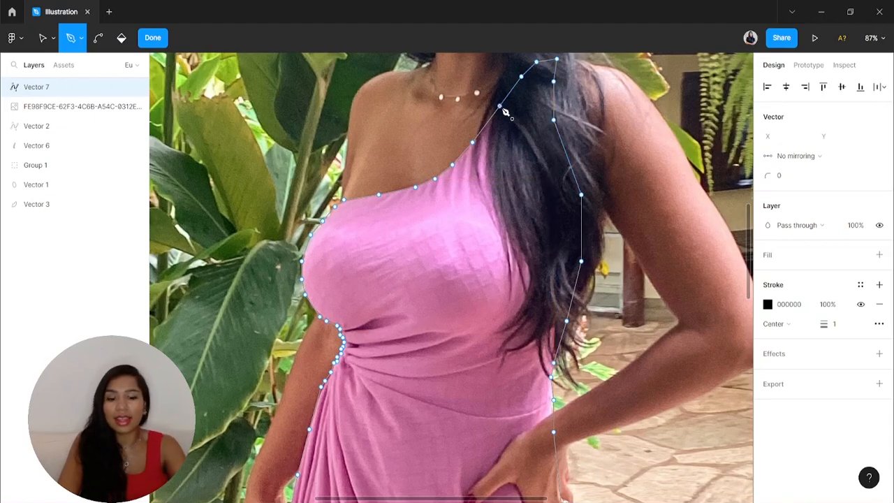
Select all points of the dress outline and set their corner radius to 300
key(v)
key(ctrl+a)
scroll(517, 94, down, 2)
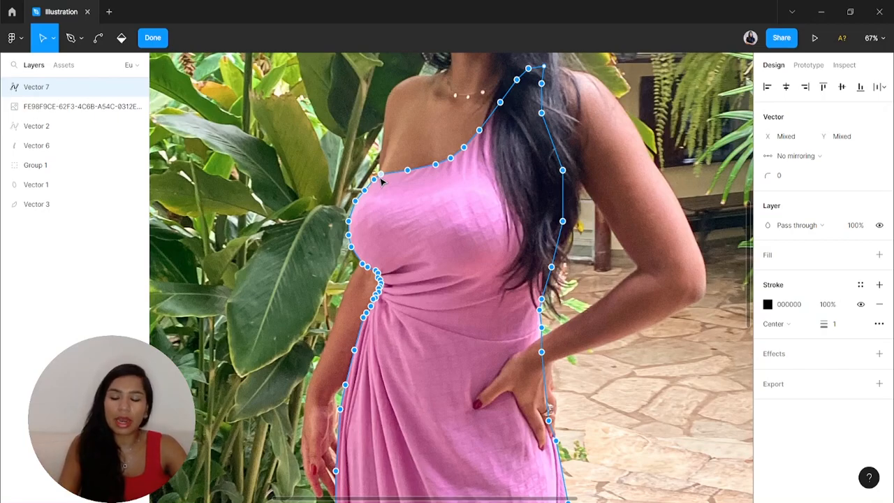
scroll(381, 180, down, 10)
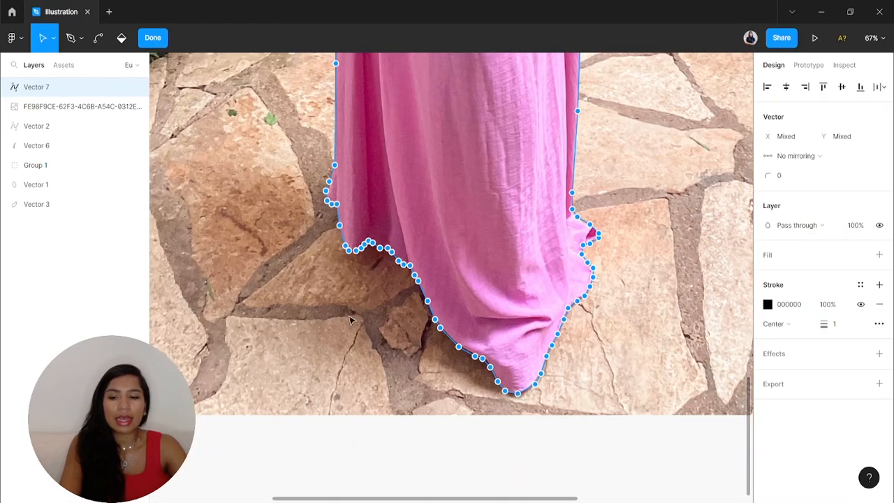
scroll(343, 234, up, 2)
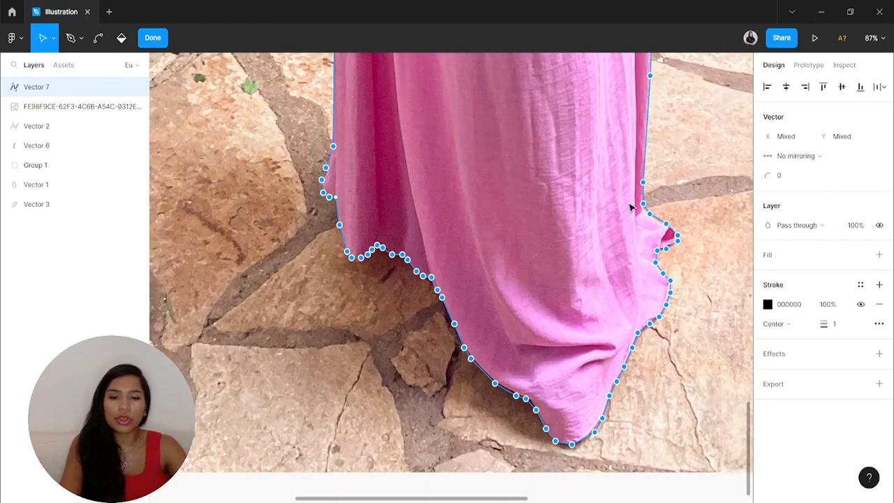
click(783, 180)
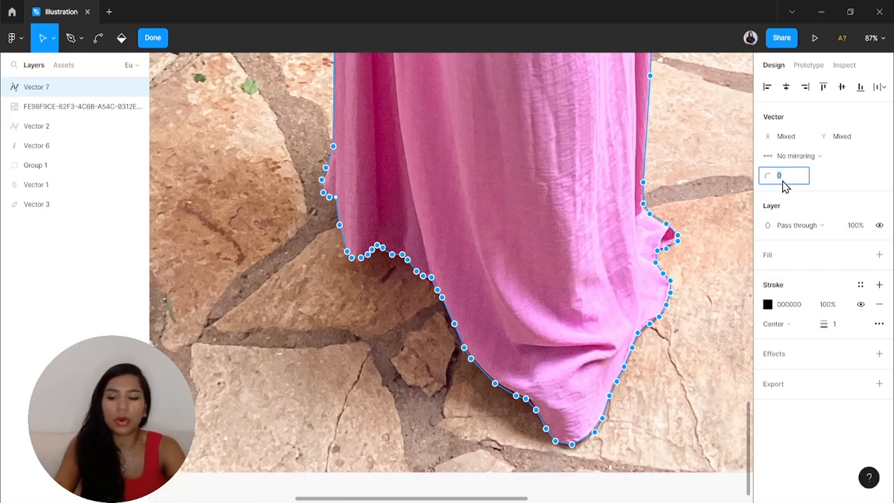
key(Return)
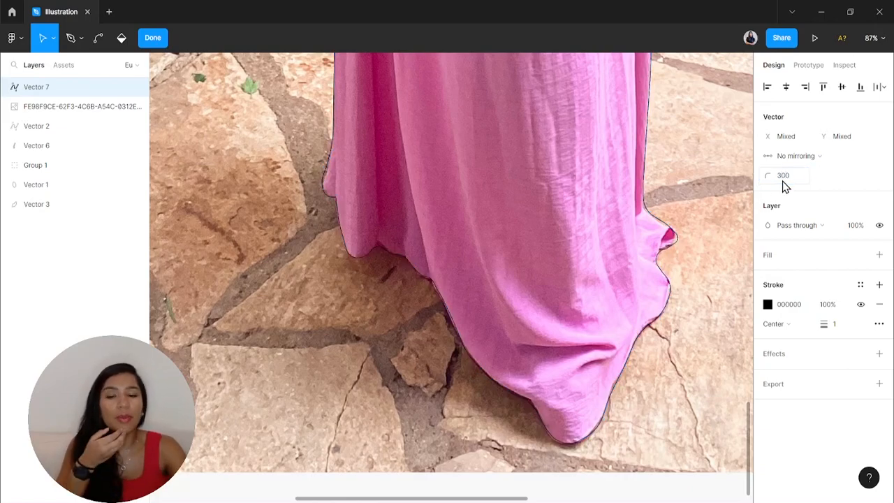
Remove the dress shape's stroke, add a solid fill and finish editing its points
click(879, 304)
click(879, 254)
scroll(570, 238, down, 10)
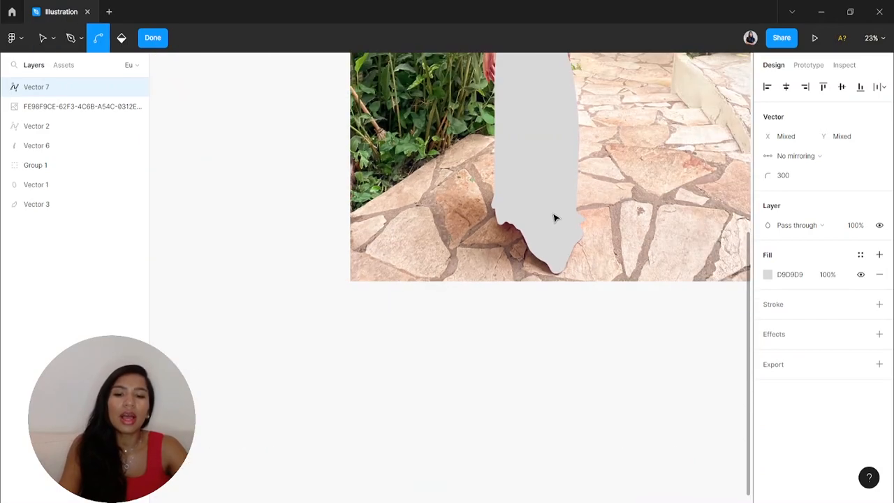
scroll(559, 264, up, 5)
key(Escape)
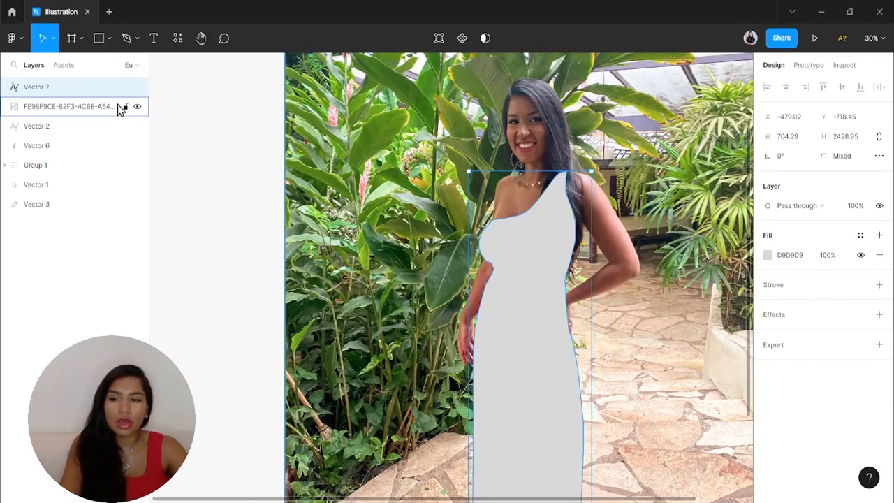
Move the photo layer above the dress shape and lock it
click(87, 106)
drag(87, 106, 138, 84)
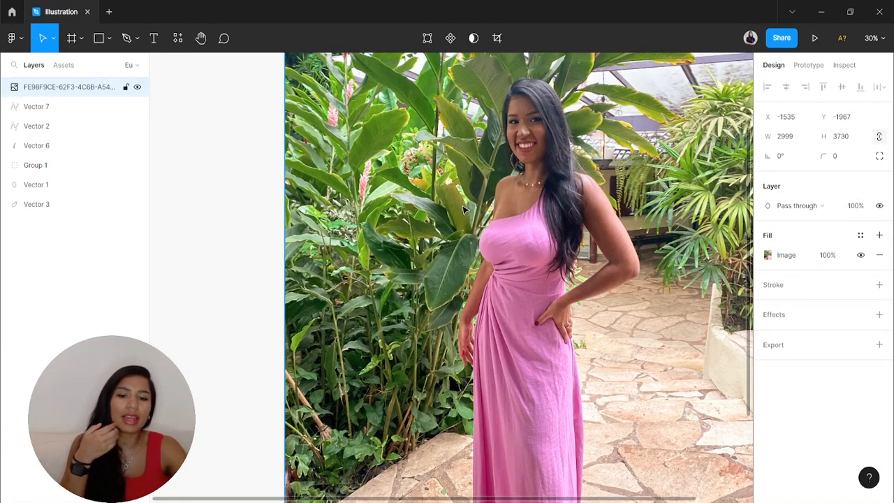
click(125, 86)
Fill the dress shape with the light pink FEBAFE sampled from the dress in the photo
click(524, 234)
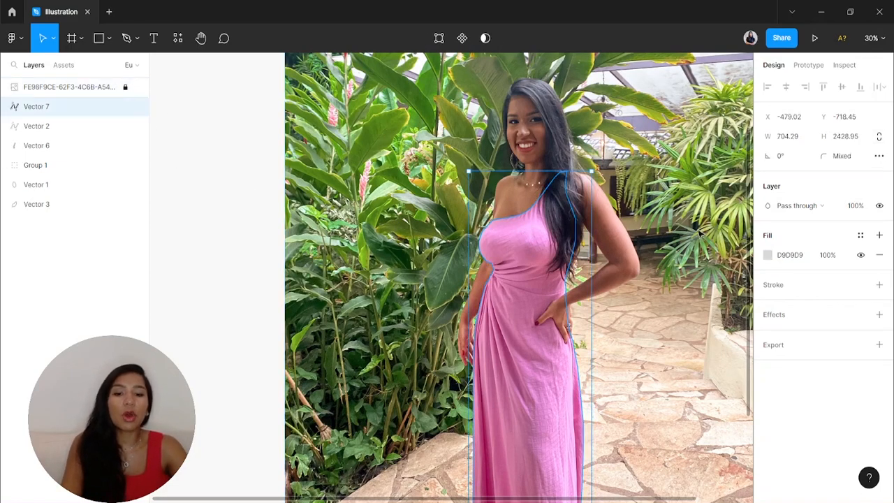
click(767, 255)
click(630, 368)
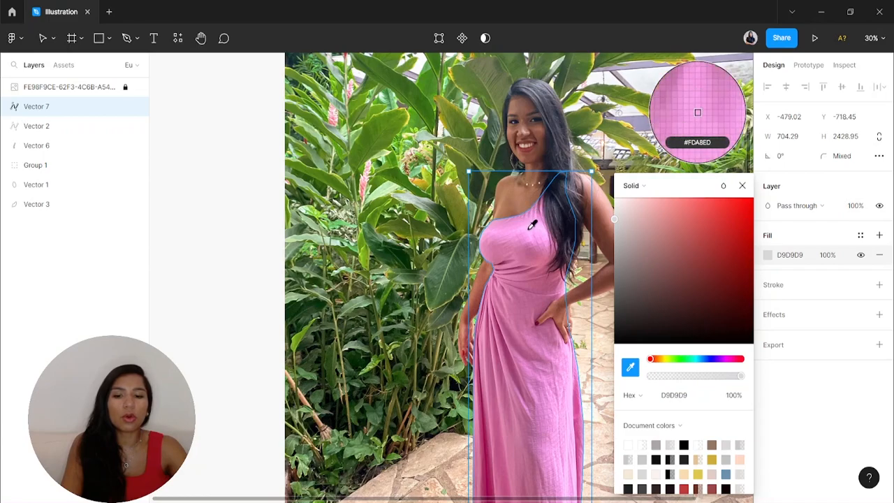
click(530, 234)
Hide the photo, change the dress fill to the warmer pink F988AA, and briefly compare it with the photo
click(137, 87)
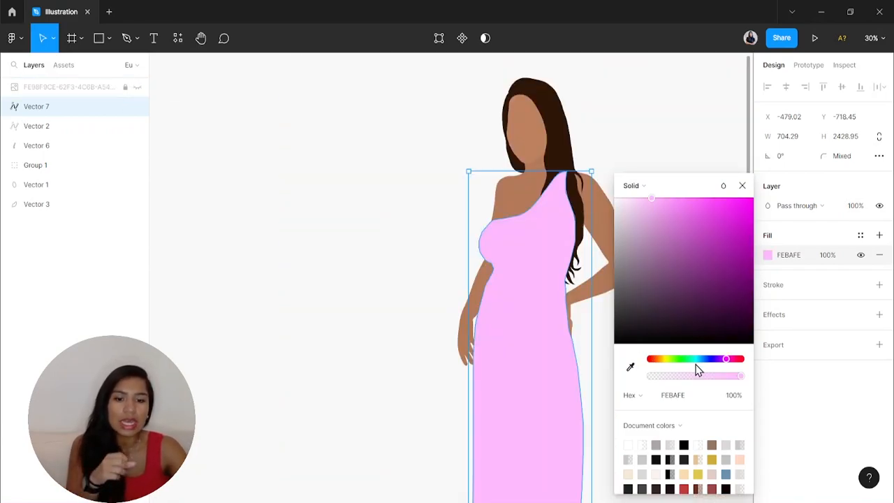
drag(659, 360, 739, 365)
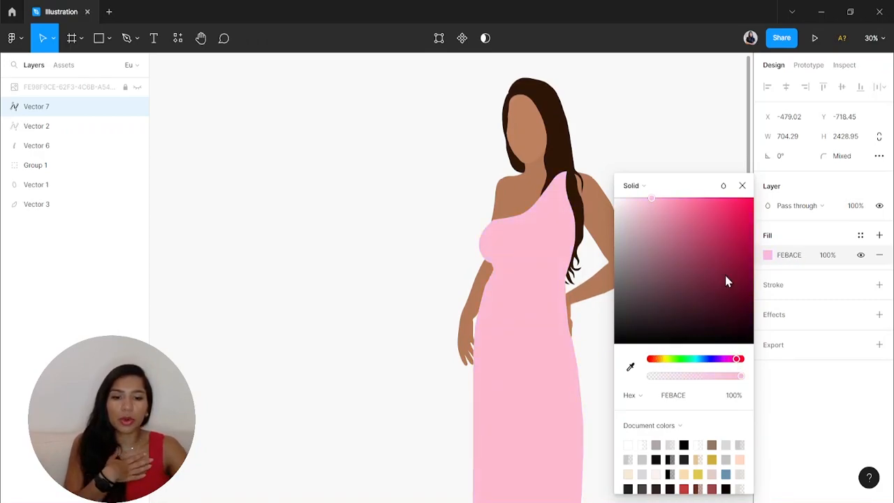
drag(683, 217, 678, 206)
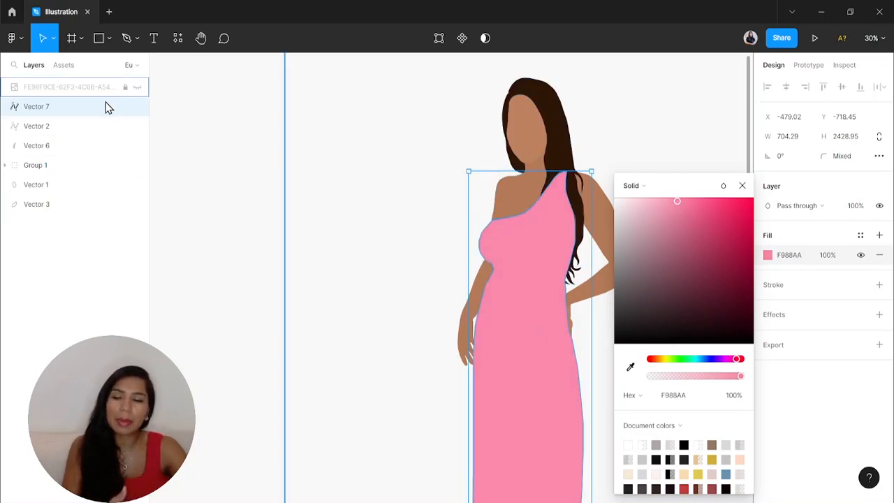
click(137, 87)
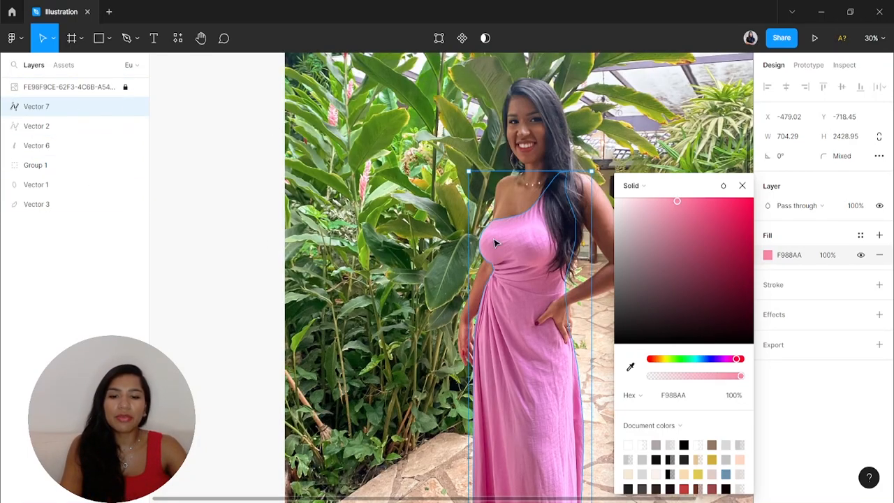
click(137, 86)
Move the hair shape, Vector 2, above the dress shape in the layer order
scroll(227, 147, right, 2)
click(516, 139)
click(405, 231)
click(418, 133)
drag(68, 132, 54, 97)
click(518, 126)
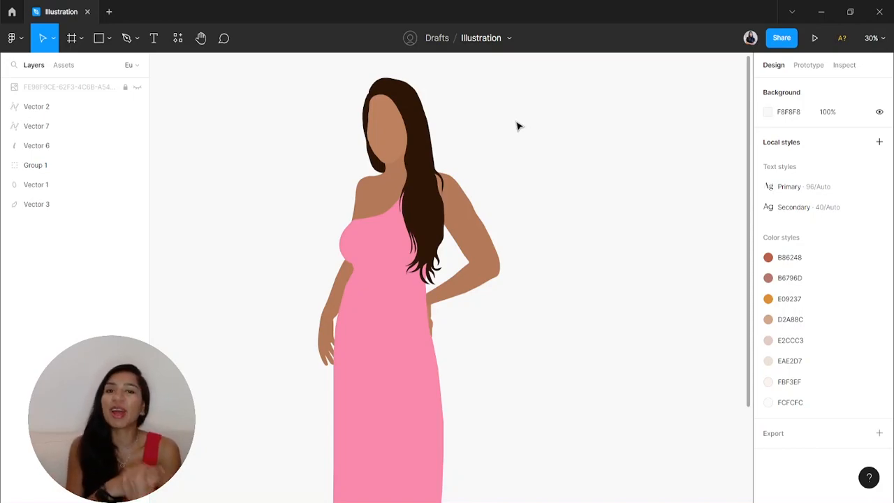
Show the photo again and trace the upper edge of the topmost fold shadow at the gathered waist
click(137, 86)
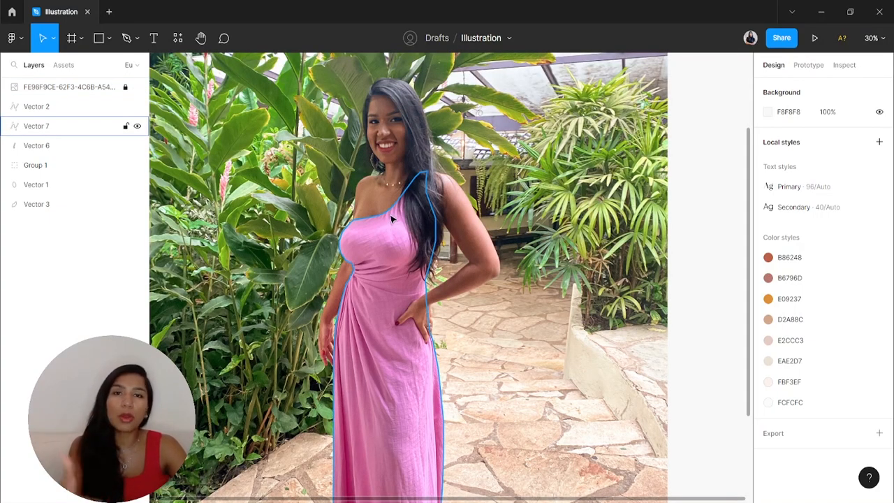
scroll(349, 241, up, 10)
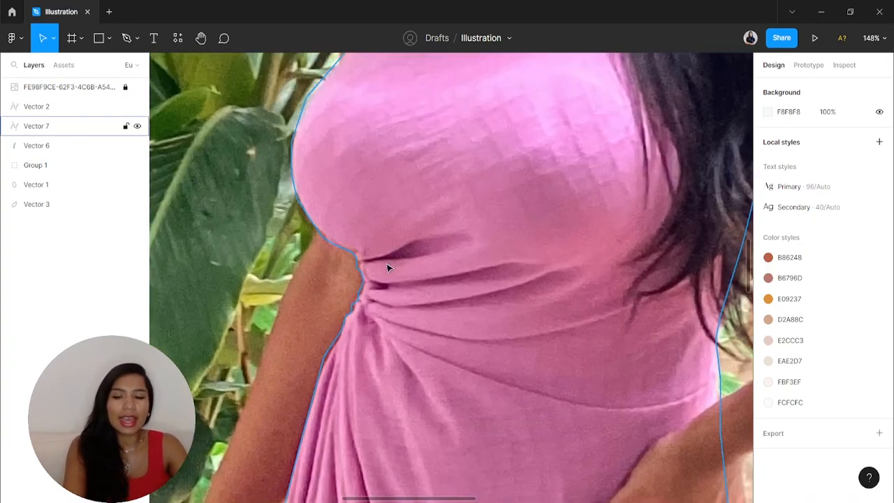
key(p)
scroll(359, 259, up, 5)
click(358, 258)
click(402, 246)
click(423, 230)
click(452, 213)
click(484, 208)
click(521, 208)
click(544, 213)
Trace around the shadow's wide end and back along its lower edge to close the shape at the starting point
click(546, 228)
click(517, 242)
click(459, 246)
click(403, 258)
click(358, 258)
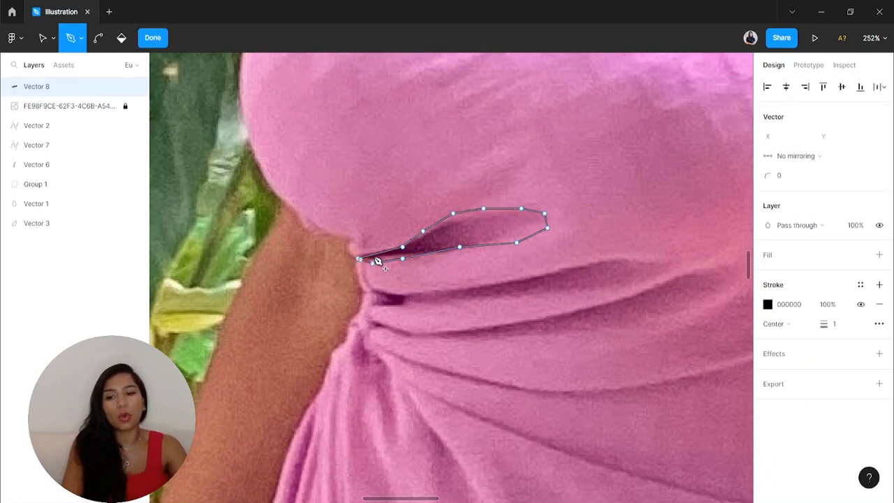
Round all points of the fold shadow shape with a corner radius of 300 and remove its stroke
key(Escape)
key(ctrl+a)
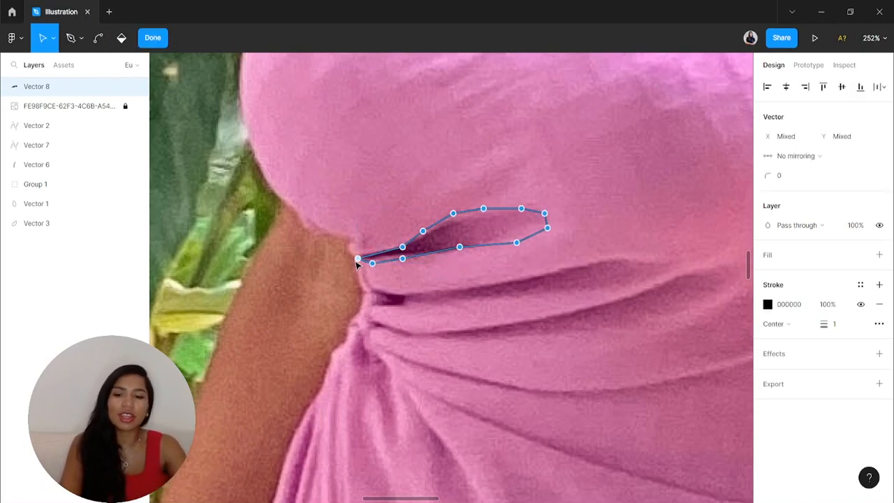
click(785, 179)
text(30)
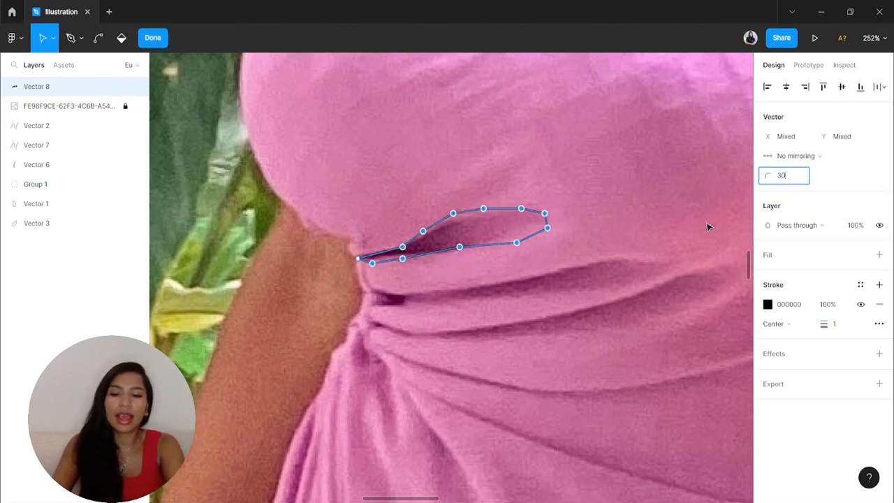
text(0)
key(Return)
click(879, 305)
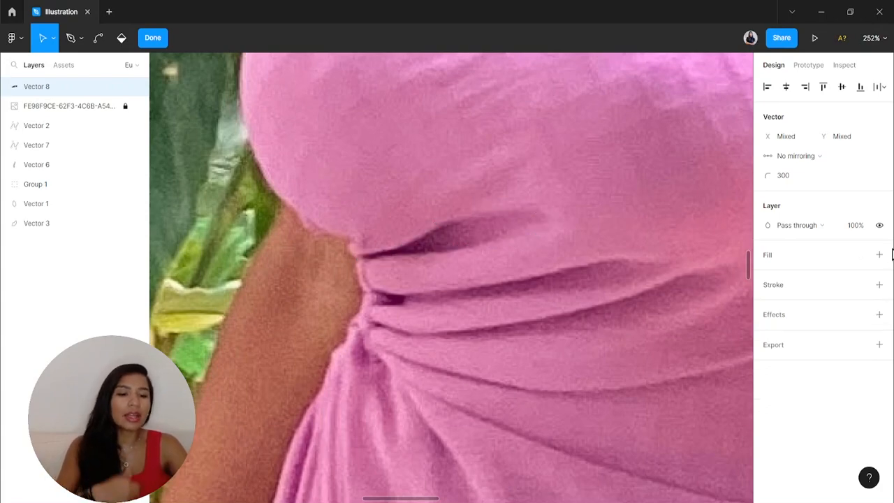
Add a default fill to the topmost waist fold shape and finish editing it
click(879, 255)
key(Escape)
click(617, 233)
Trace the second waist fold on the photo as a closed Pen outline about 188 wide and 33 high
key(p)
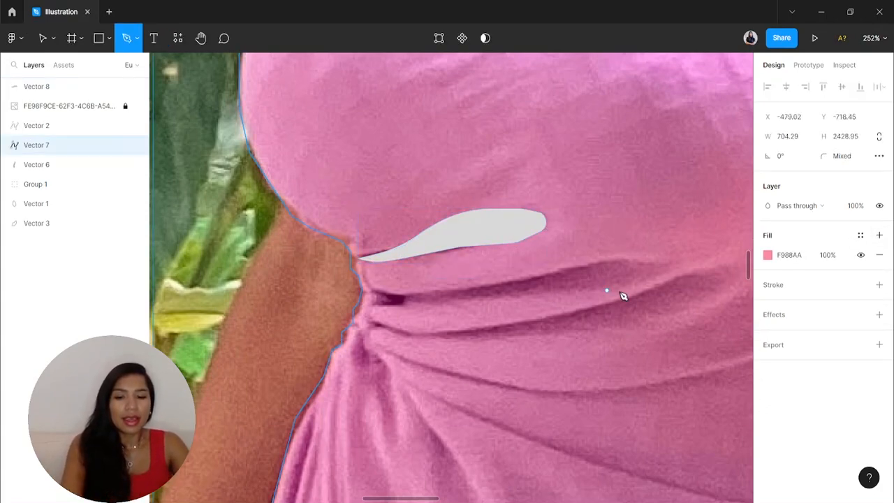
click(381, 292)
click(398, 292)
click(460, 285)
click(521, 273)
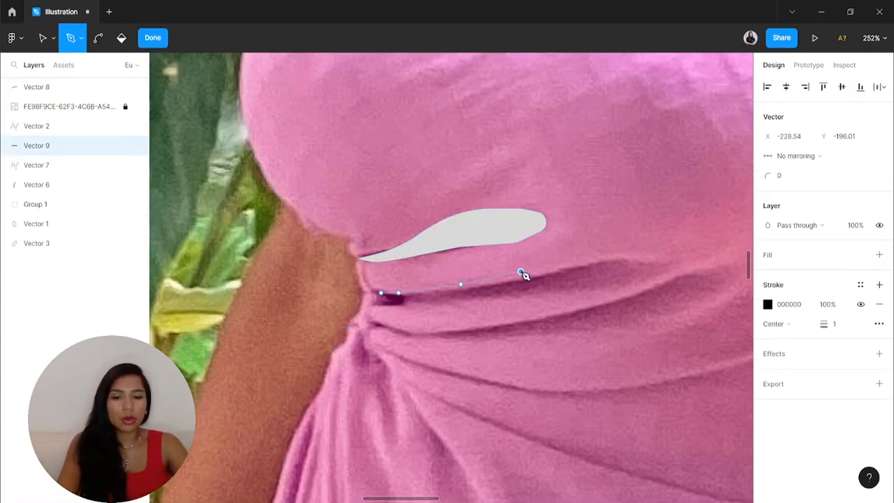
click(590, 257)
click(628, 256)
click(657, 265)
click(645, 281)
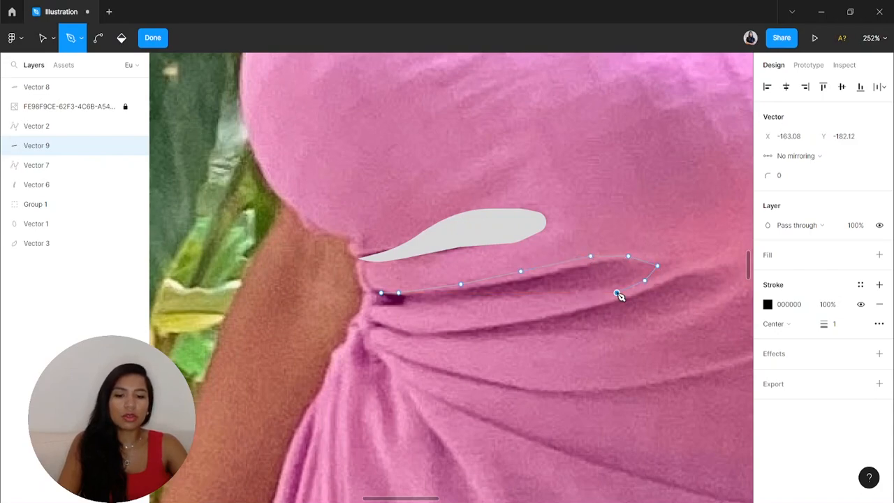
click(521, 299)
click(451, 306)
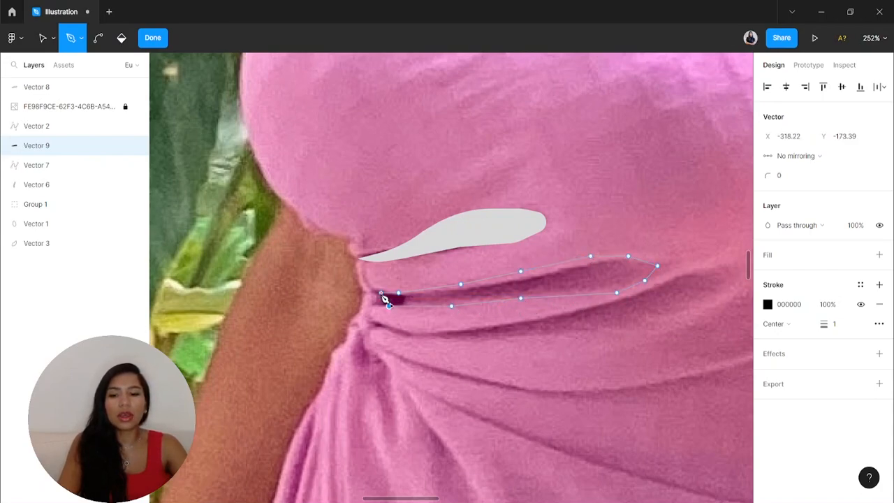
click(380, 293)
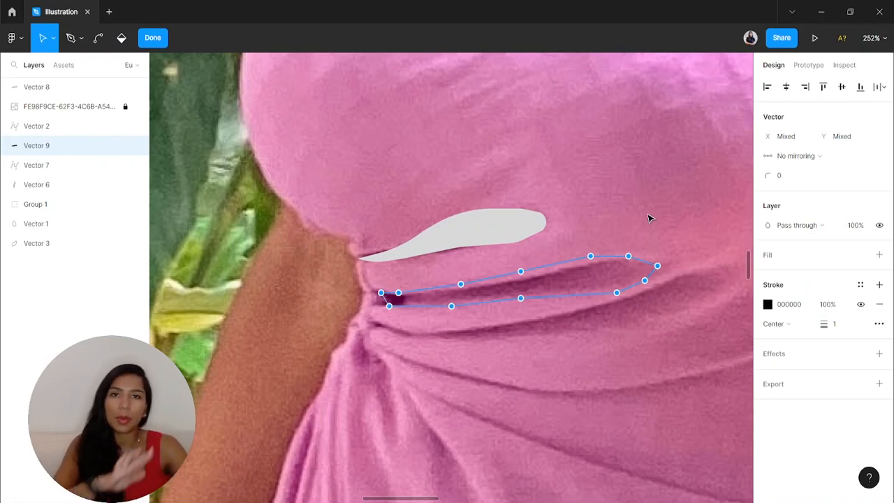
Round the second fold's points with a corner radius of 300 and replace its stroke with a default fill
click(798, 180)
text(300)
key(Return)
click(879, 304)
click(879, 254)
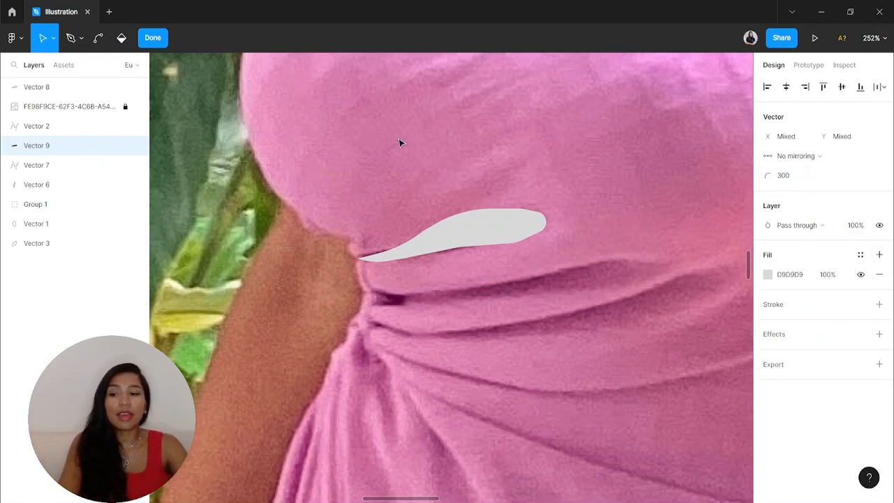
Hide the reference photo and move the second fold shape directly beneath it in the layer order
click(137, 106)
drag(62, 146, 52, 130)
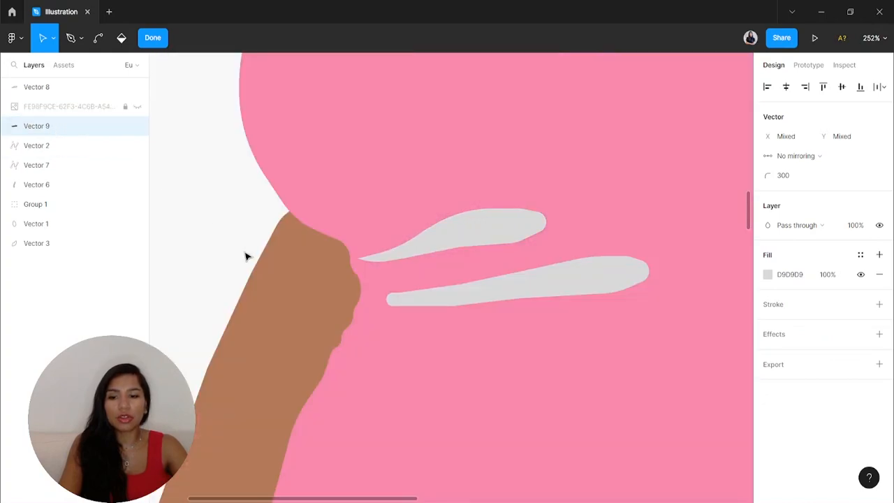
Reset the second fold's corner radius to 0
scroll(371, 294, down, 5)
scroll(300, 275, up, 5)
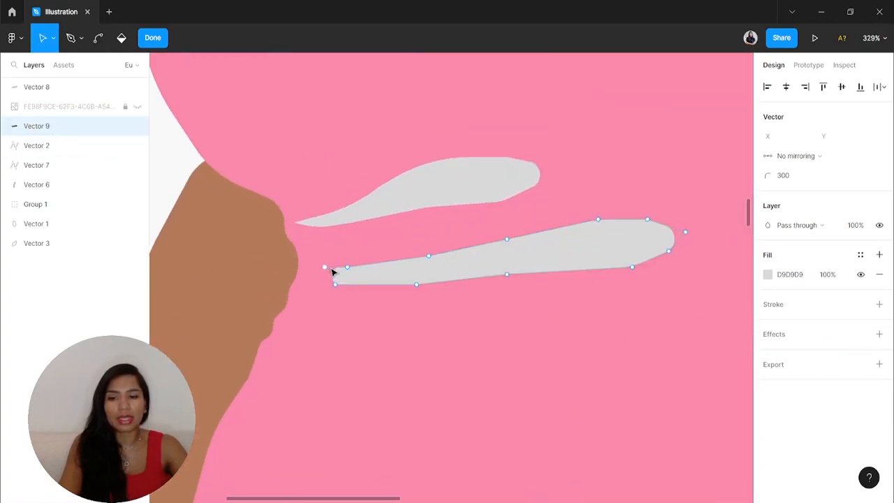
click(784, 179)
text(0)
key(Return)
key(Escape)
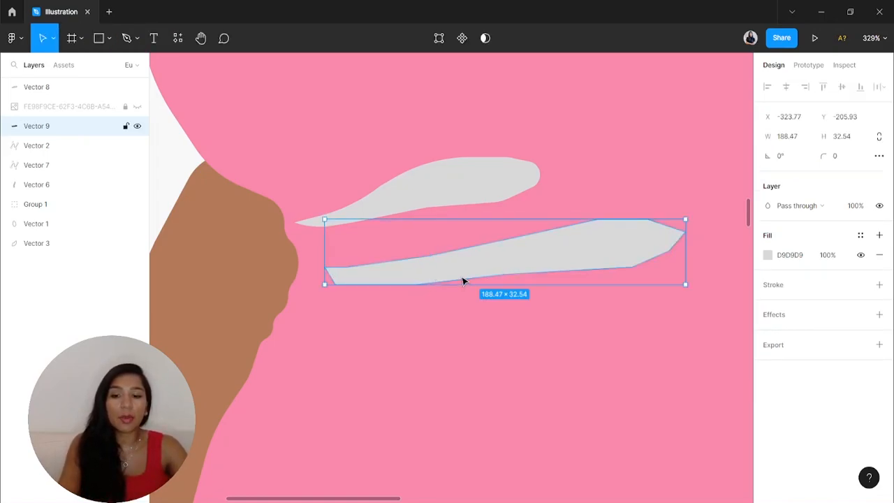
Set a corner radius of 300 on all points of the second fold except its sharp tip at the waist edge
double_click(462, 281)
scroll(463, 281, down, 3)
drag(628, 334, 380, 219)
click(786, 180)
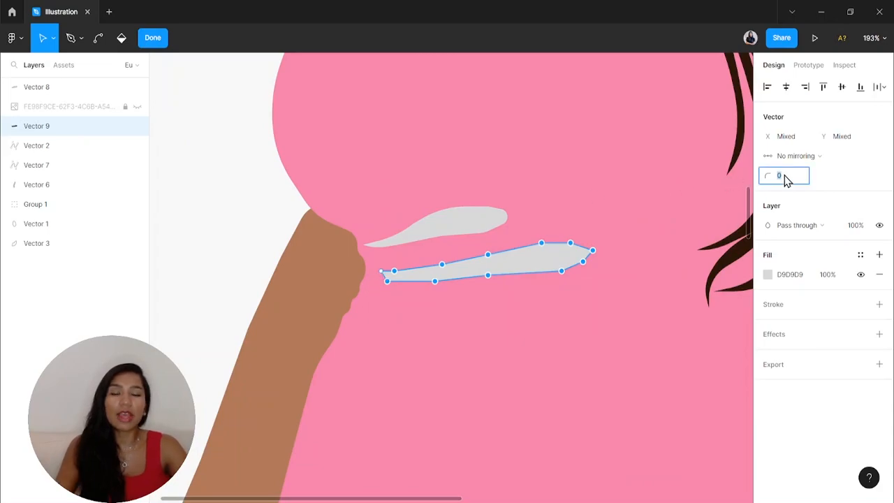
text(300)
key(Return)
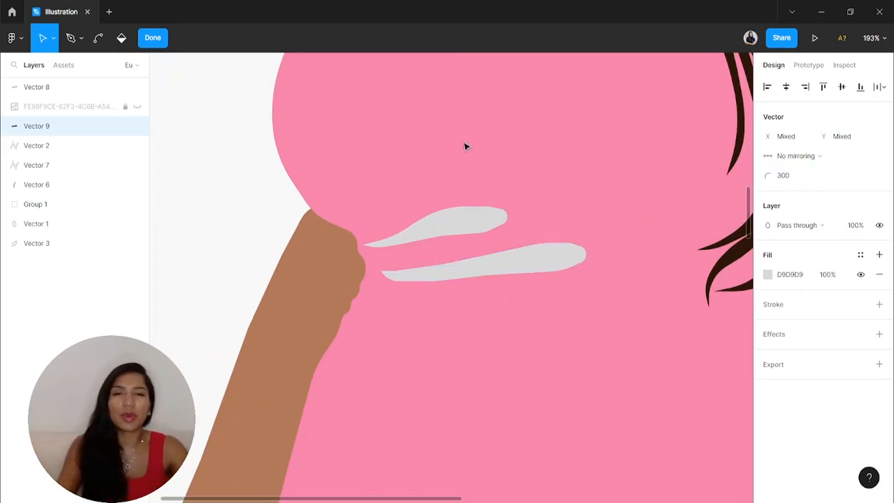
Show the reference photo again and move the second fold shape above it in the layer order
click(137, 106)
key(Escape)
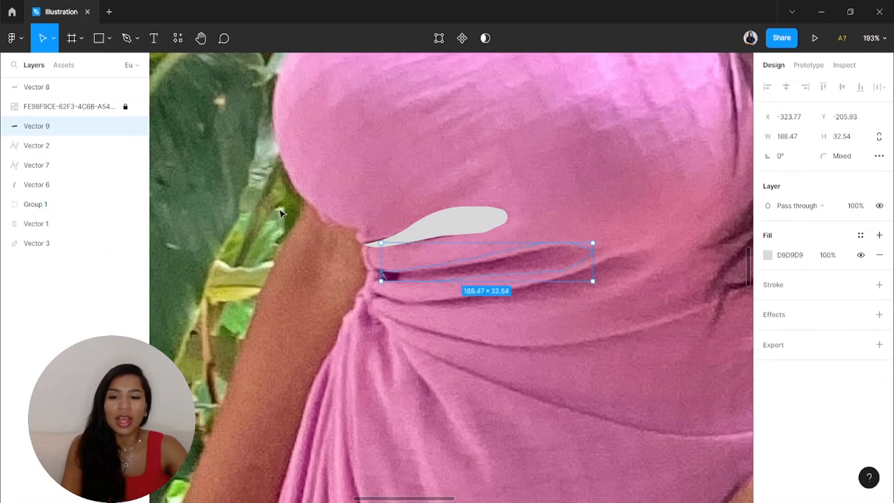
drag(74, 126, 70, 102)
click(122, 130)
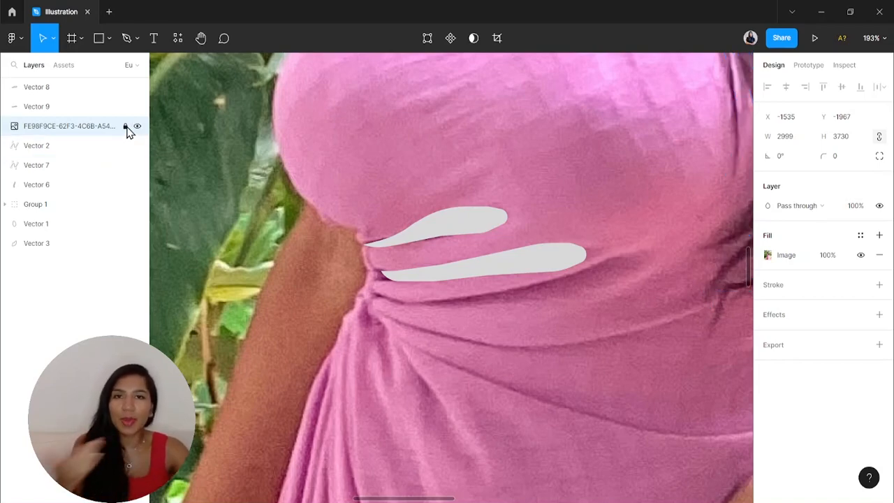
Extend the second fold's sharp tip outward to the gathered edge of the waist
double_click(386, 276)
drag(386, 277, 376, 275)
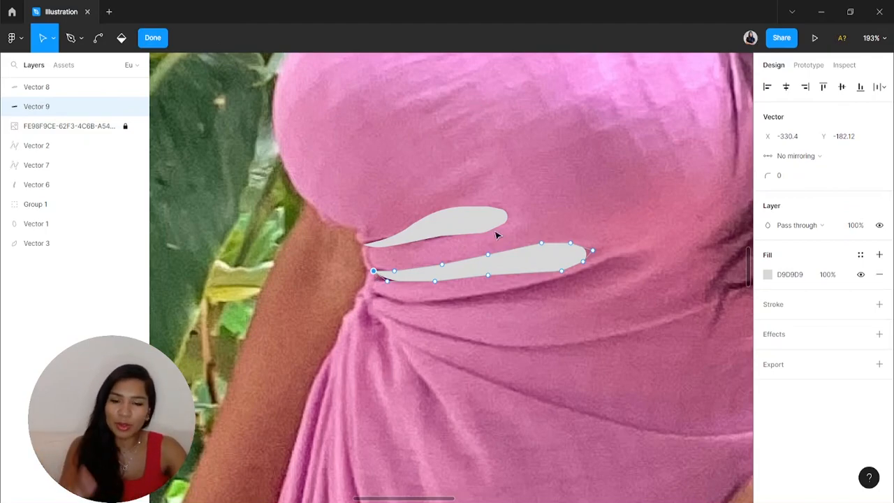
key(Escape)
Trace the third waist fold with the Pen tool, following its upper edge outward and its lower edge back to the gather
key(p)
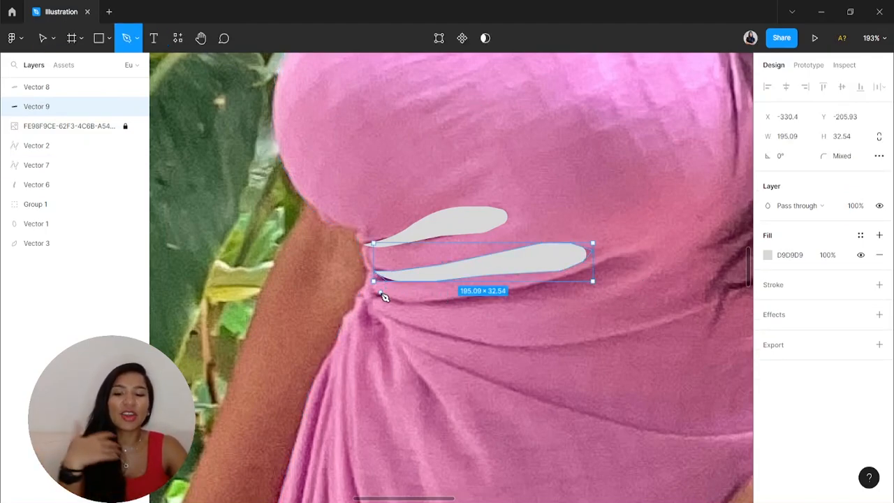
click(377, 294)
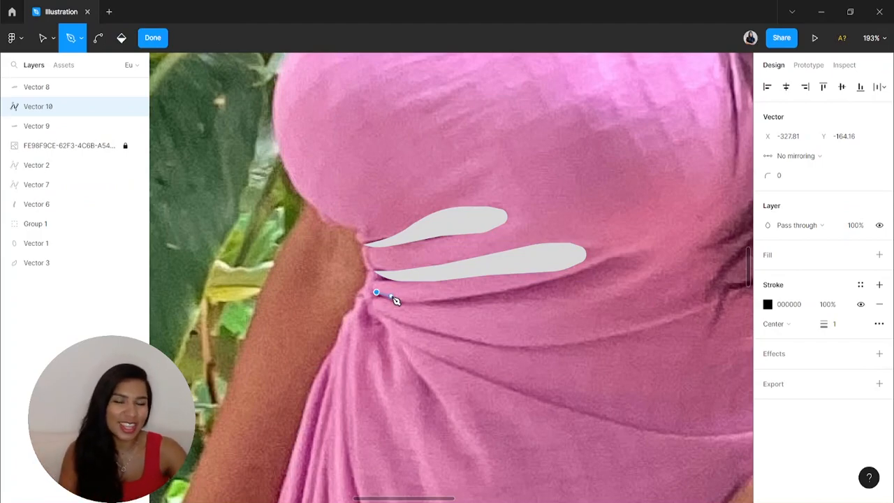
scroll(383, 297, up, 5)
click(405, 303)
click(465, 308)
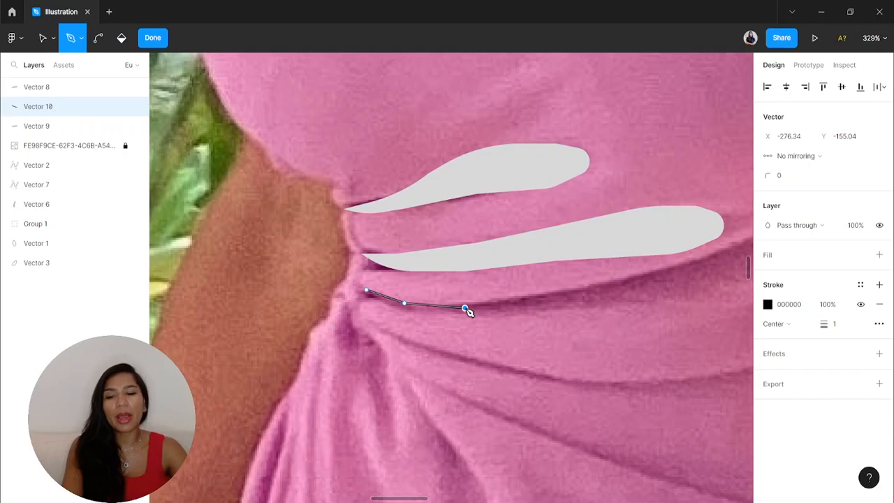
scroll(468, 312, down, 5)
click(516, 300)
click(572, 287)
click(615, 276)
click(632, 266)
click(651, 260)
click(675, 266)
click(667, 286)
click(632, 300)
click(545, 311)
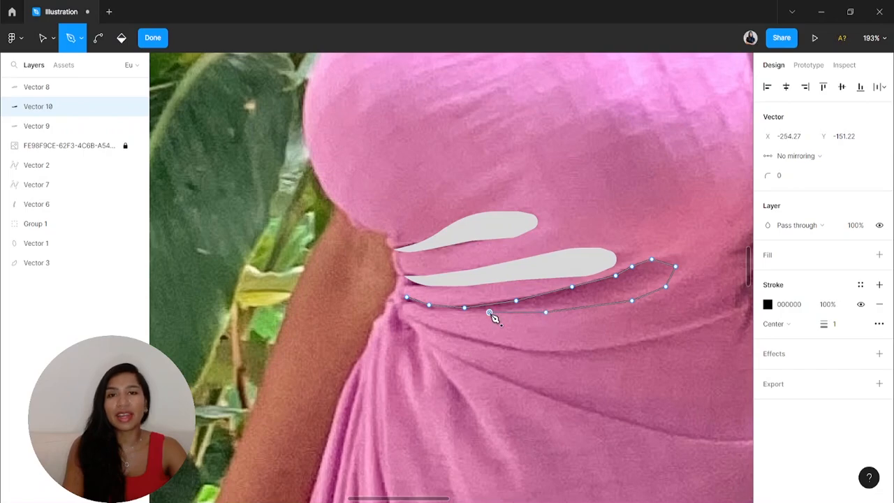
scroll(488, 322, up, 3)
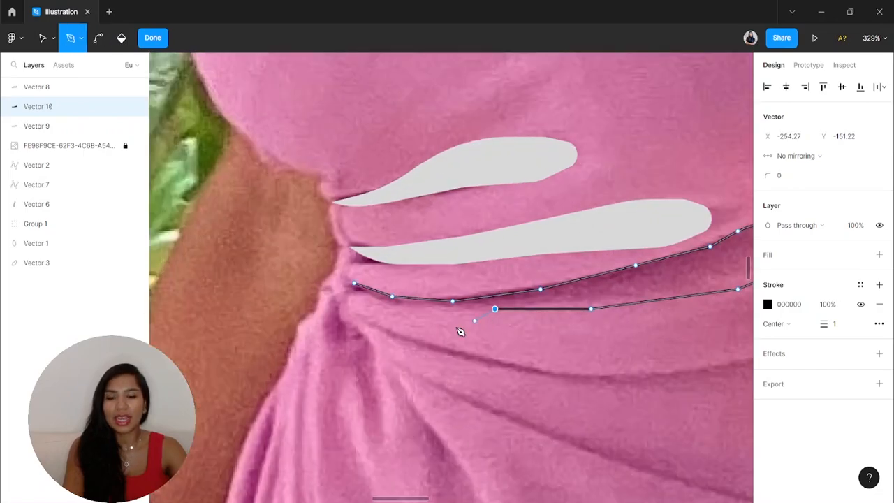
click(419, 310)
click(367, 296)
click(344, 283)
click(354, 283)
key(ctrl+z)
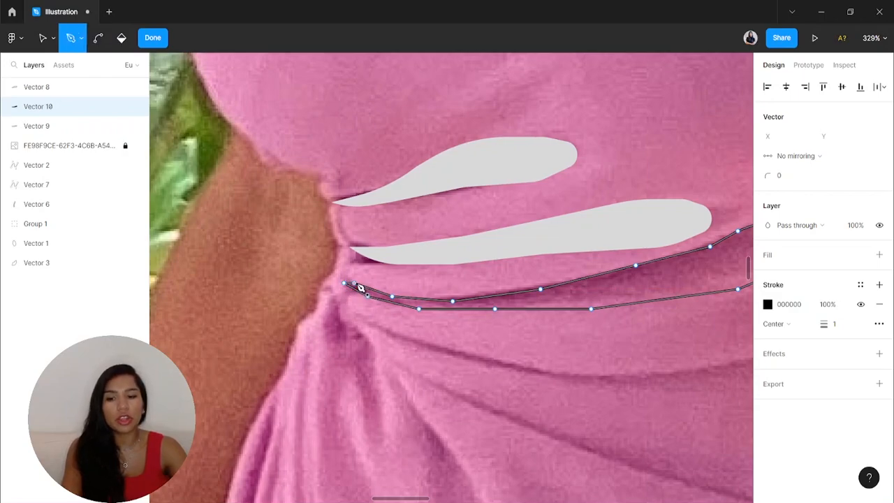
Round the third fold's points beyond its tip with a corner radius of 300 and replace its stroke with a default fill
key(Escape)
ctrl+scroll(299, 325, down, 3)
drag(653, 386, 324, 240)
click(790, 179)
text(300)
key(Return)
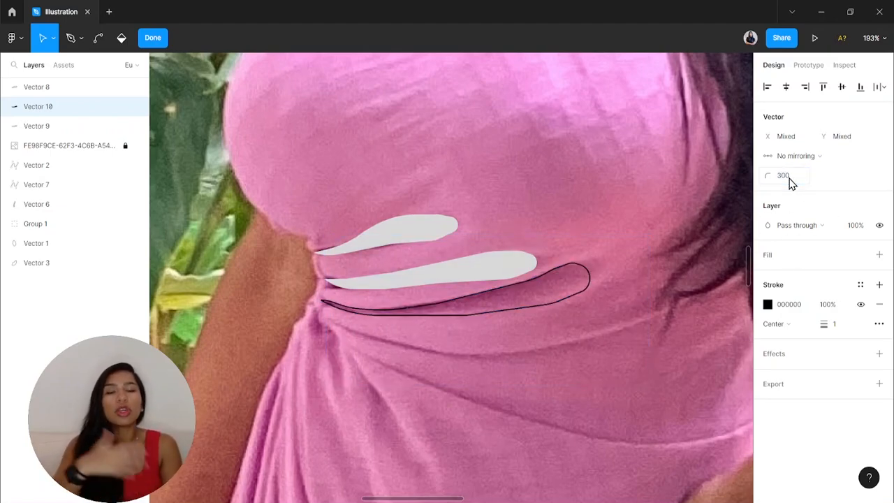
click(880, 305)
click(880, 256)
key(Escape)
Add two points around the third fold's wide end and set the corner radius of that end's points to 300
double_click(579, 281)
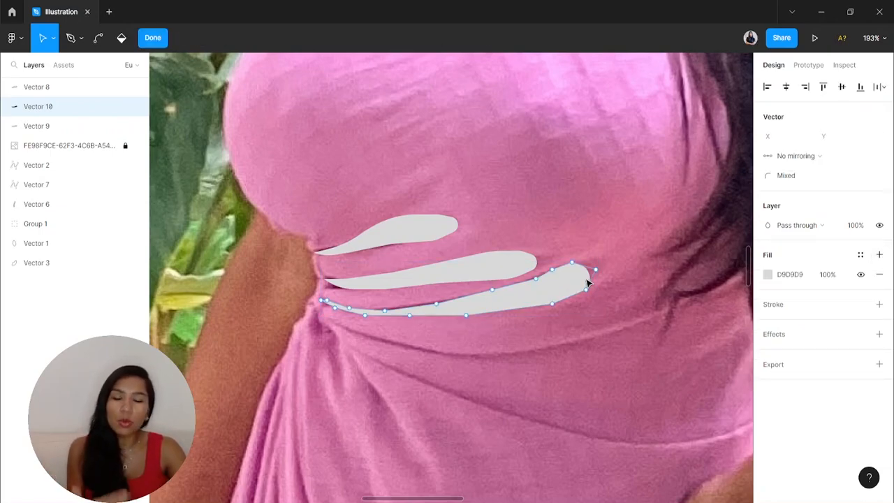
ctrl+scroll(587, 283, up, 4)
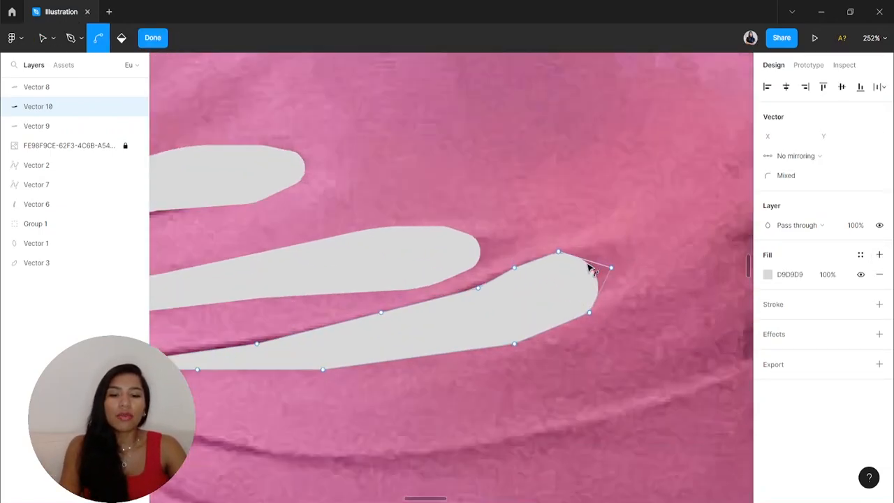
ctrl+scroll(590, 267, up, 5)
click(598, 254)
click(616, 316)
drag(649, 370, 489, 216)
click(803, 178)
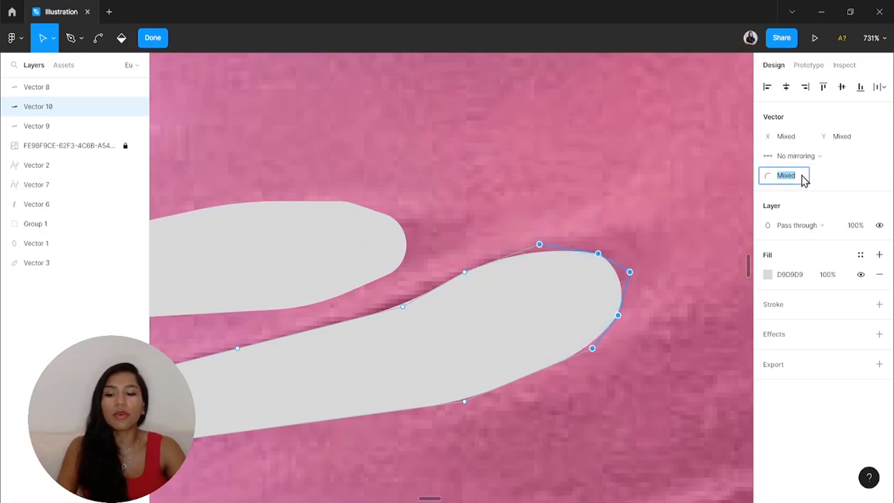
key(Return)
ctrl+scroll(425, 227, down, 8)
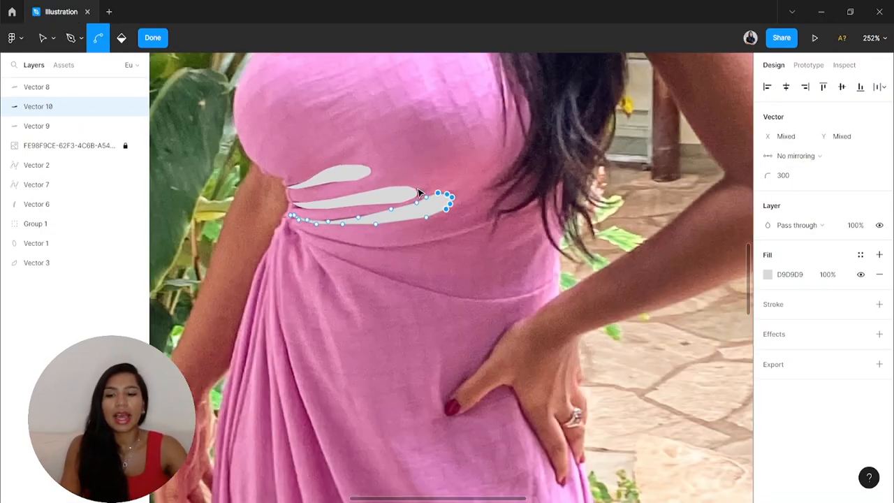
click(231, 247)
Trace the thin fourth fold beneath the others as a closed Pen outline about 295 wide and 42 high
ctrl+scroll(365, 254, up, 2)
key(p)
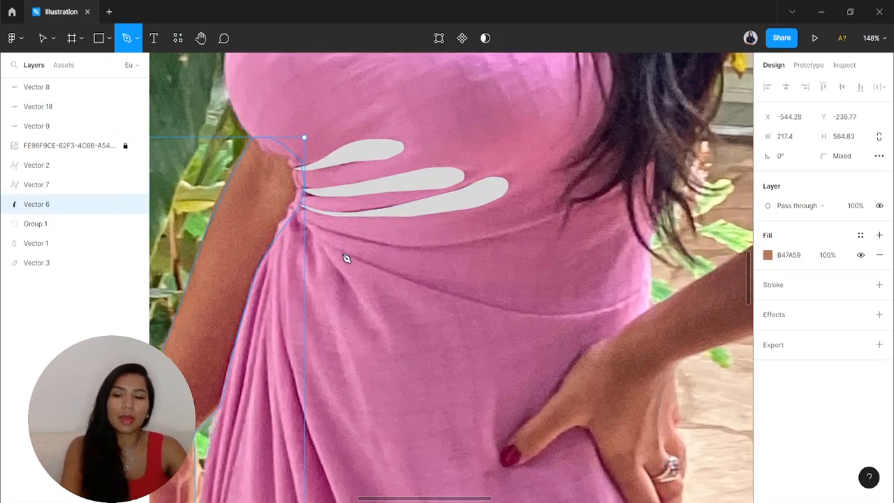
ctrl+scroll(331, 251, up, 4)
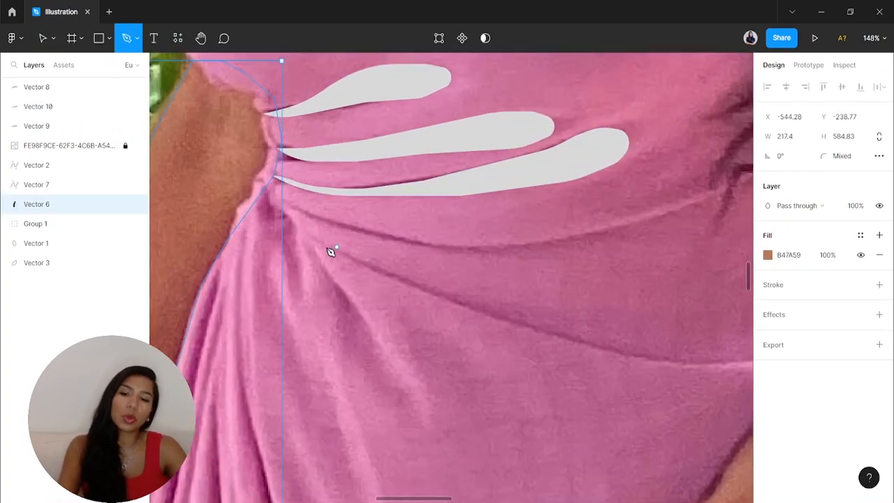
click(374, 229)
click(442, 246)
click(541, 241)
click(633, 222)
drag(723, 196, 646, 229)
click(548, 252)
click(475, 260)
click(386, 246)
click(323, 226)
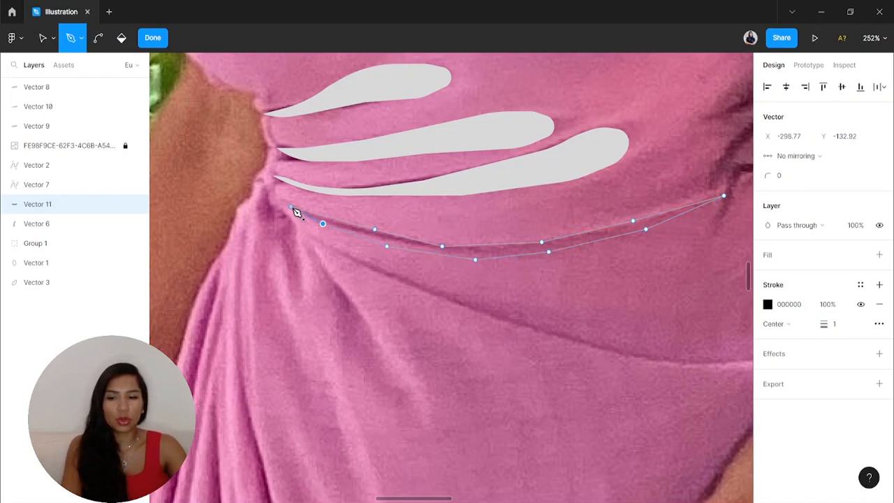
click(291, 207)
Round the fourth fold with a corner radius of 300 except at its two tips, and replace its stroke with a default fill
ctrl+scroll(296, 213, down, 5)
key(v)
drag(370, 256, 498, 295)
click(787, 178)
text(300)
key(Return)
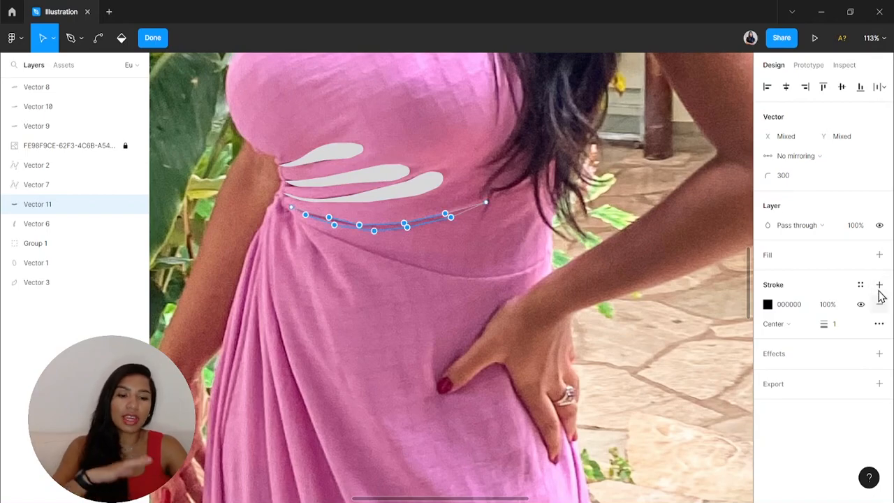
click(879, 304)
click(879, 254)
Hide the reference photo and move the fourth fold shape above it in the layer order
click(137, 145)
drag(62, 181, 70, 141)
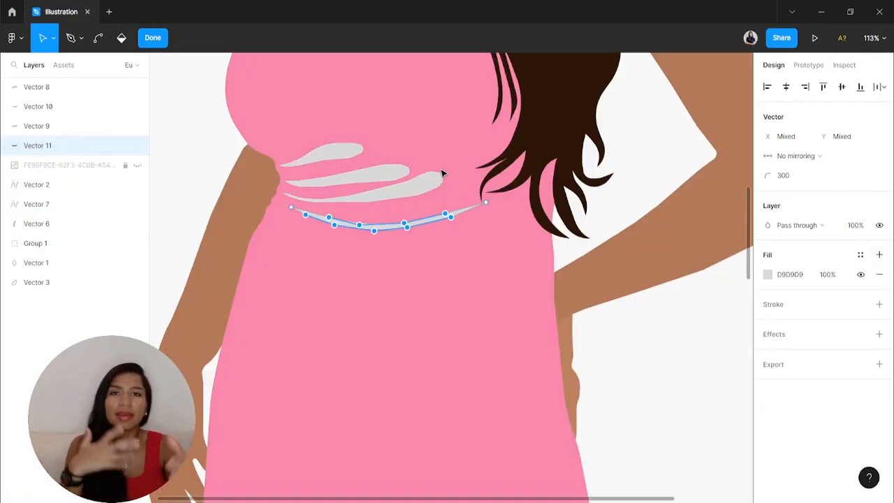
scroll(401, 243, down, 3)
double_click(252, 204)
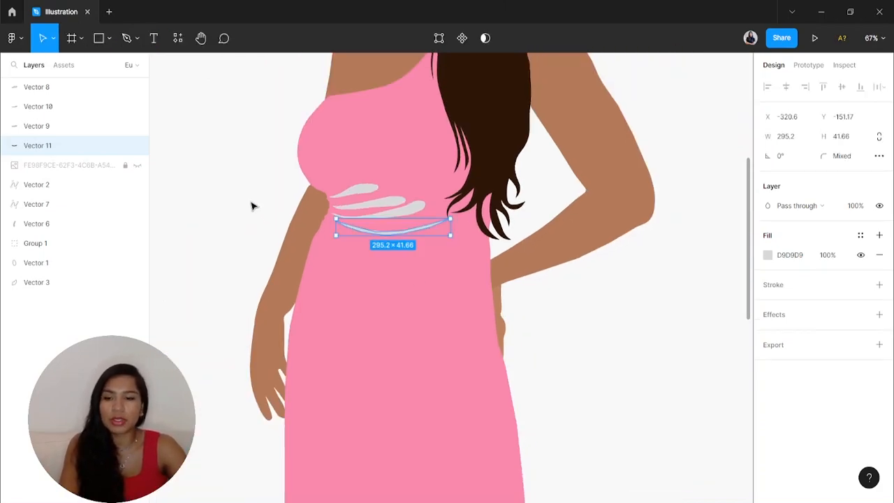
click(252, 204)
Change the dress shape's fill to the lighter pink F89CB8
double_click(370, 164)
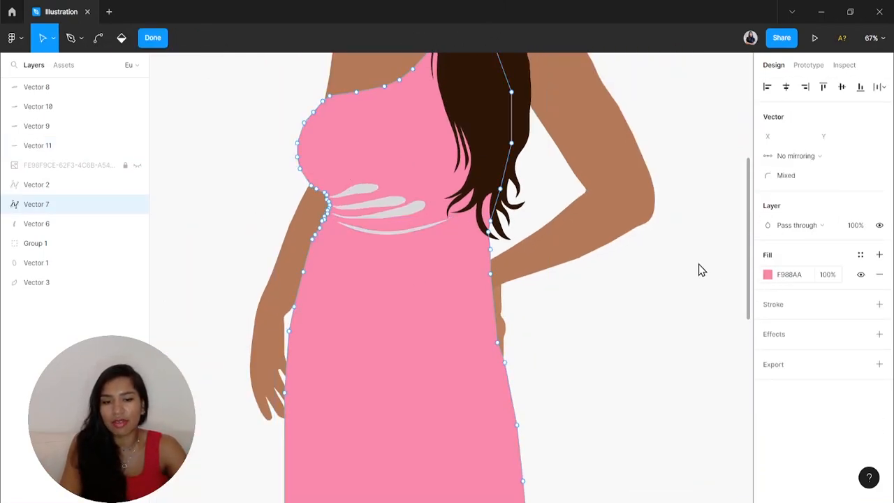
click(768, 273)
drag(676, 205, 665, 207)
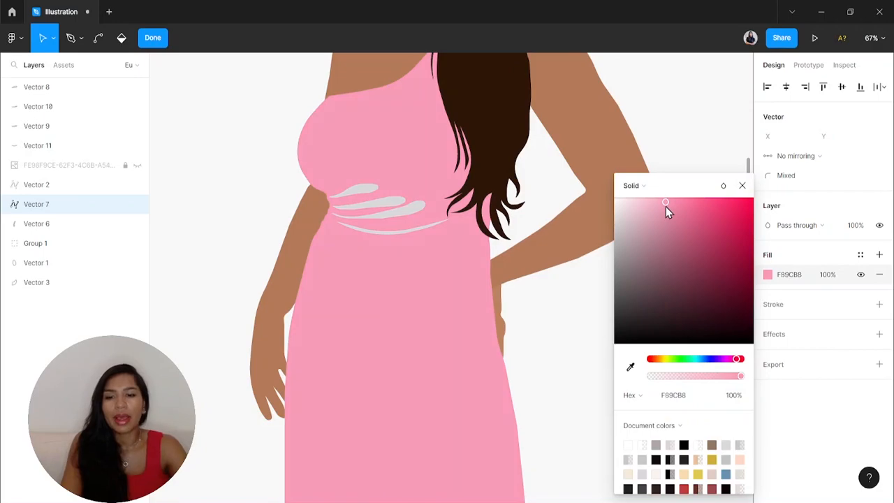
key(Escape)
key(Escape)
Select the four gray waist folds together, sample the dress's pink for their fill, and darken it to E98BA7
scroll(685, 98, down, 3)
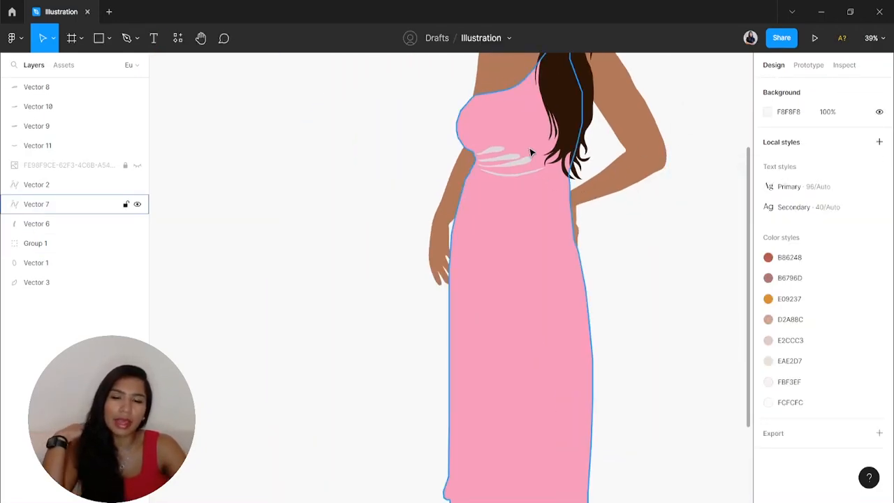
click(515, 170)
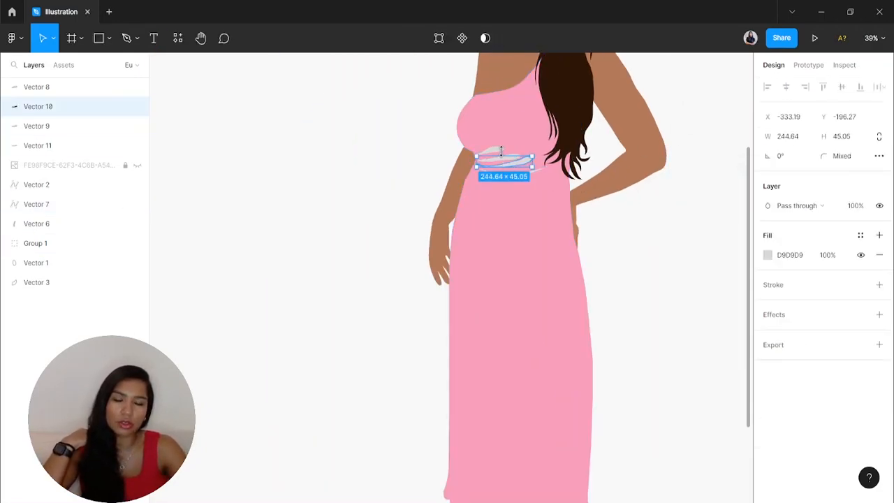
scroll(521, 178, up, 3)
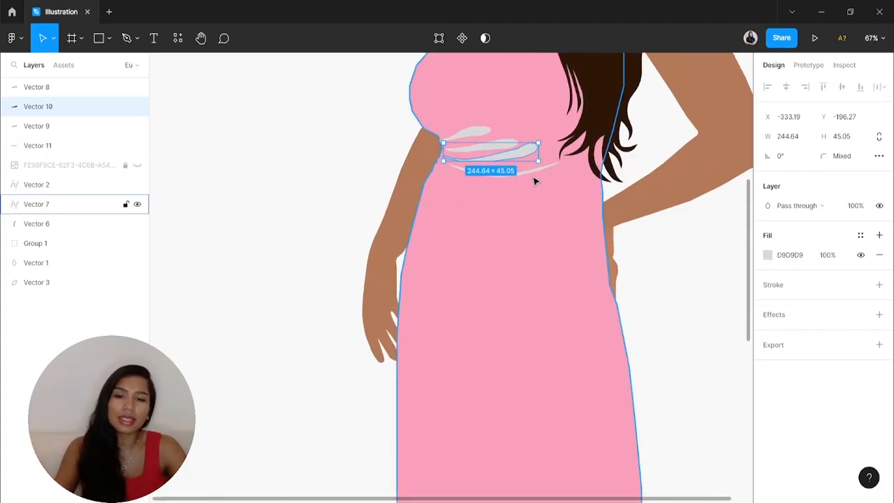
shift+click(501, 149)
shift+click(479, 132)
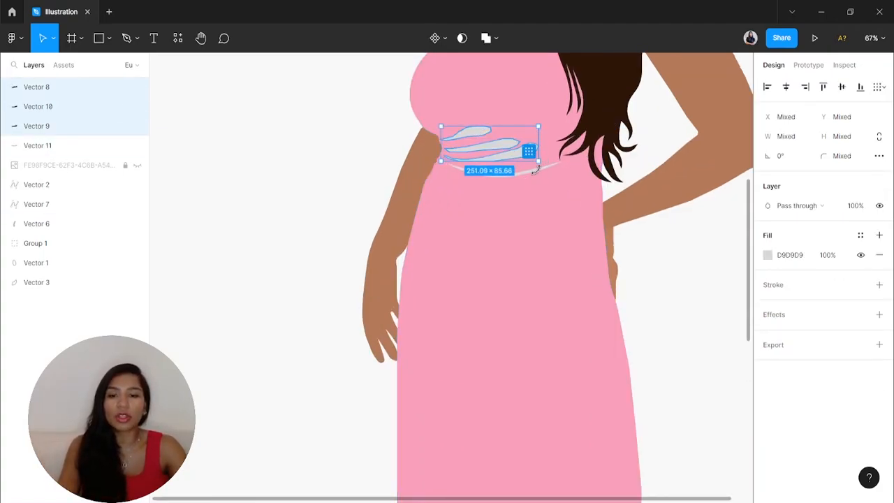
shift+click(535, 172)
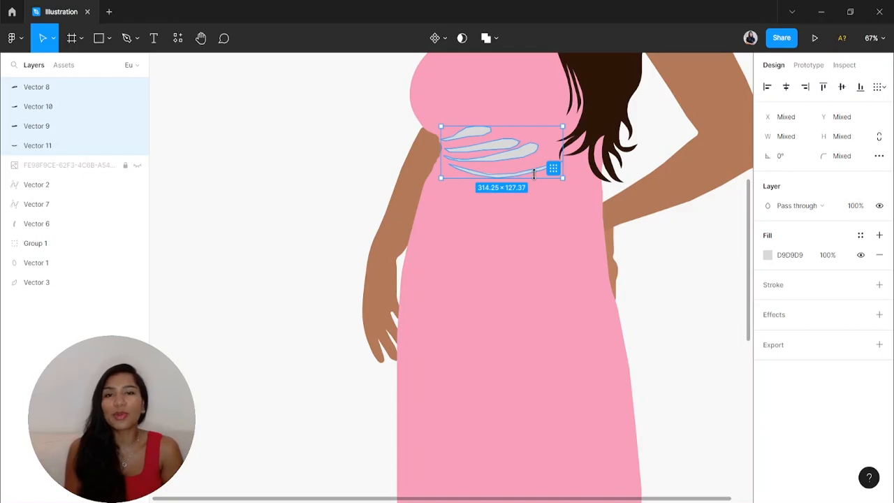
click(767, 255)
click(631, 369)
click(553, 314)
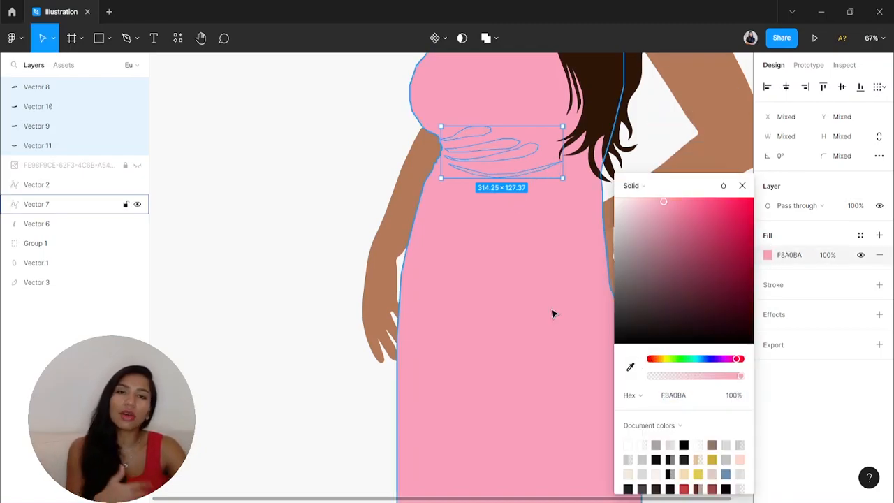
drag(662, 204, 670, 215)
Set the fill opacity of the four waist folds to 50% and deselect them
click(839, 260)
text(90)
key(Return)
scroll(506, 259, down, 4)
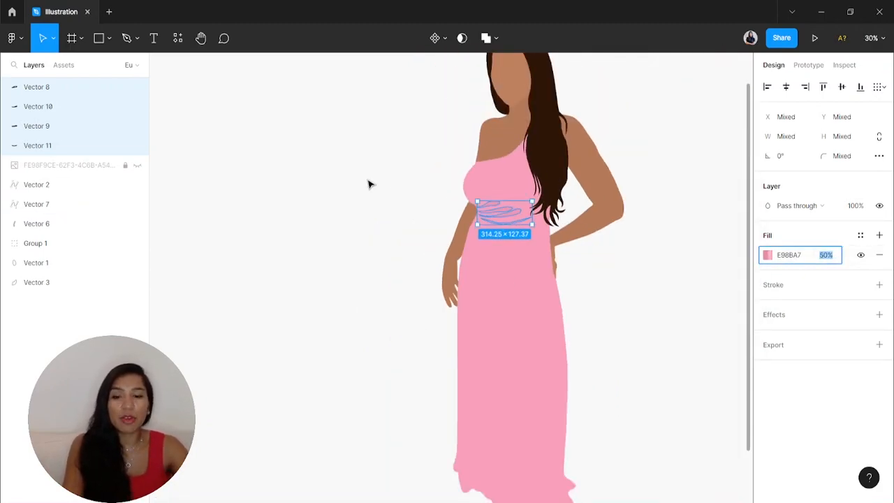
click(368, 182)
Show the reference photo and trace the upper edge of the long curved waist seam with the Pen tool
click(138, 164)
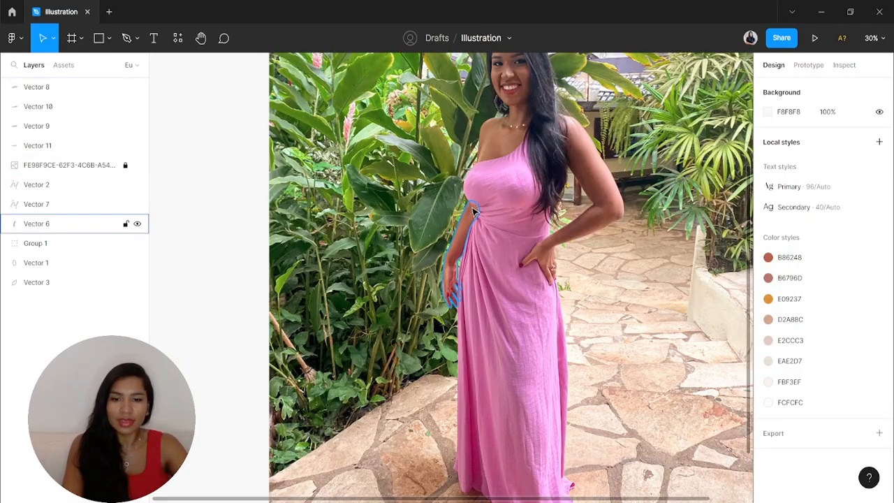
scroll(559, 241, up, 4)
key(p)
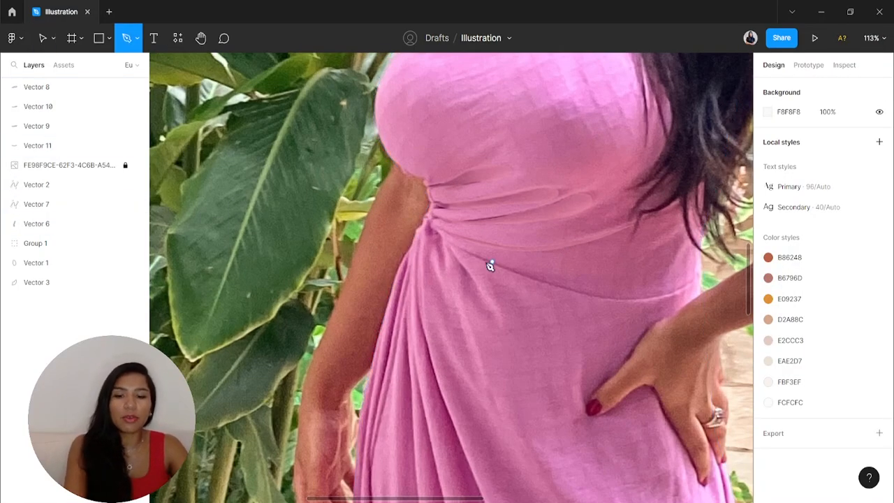
scroll(475, 254, up, 4)
click(456, 249)
click(523, 275)
click(612, 305)
click(654, 313)
scroll(659, 314, right, 2)
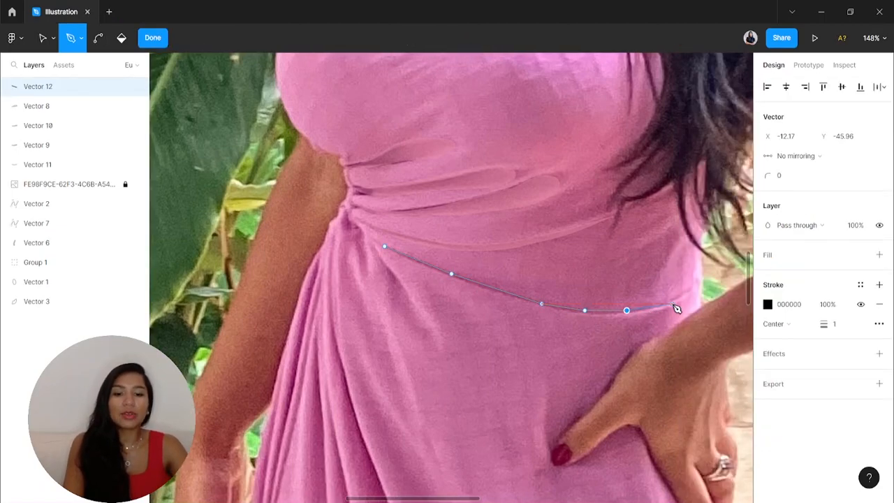
click(673, 299)
click(703, 280)
Trace the waist seam's lower edge back to the start, closing a thin outline about 369 wide and 78 high
click(677, 304)
click(634, 317)
click(501, 299)
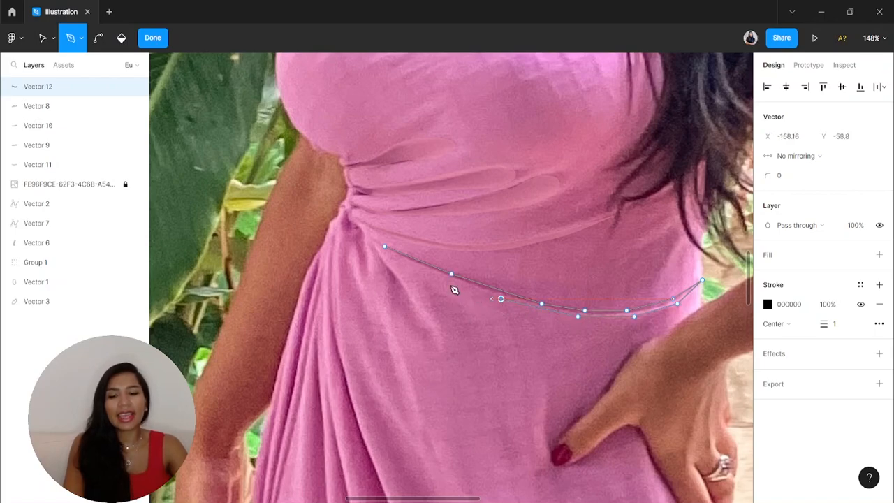
click(419, 267)
click(384, 246)
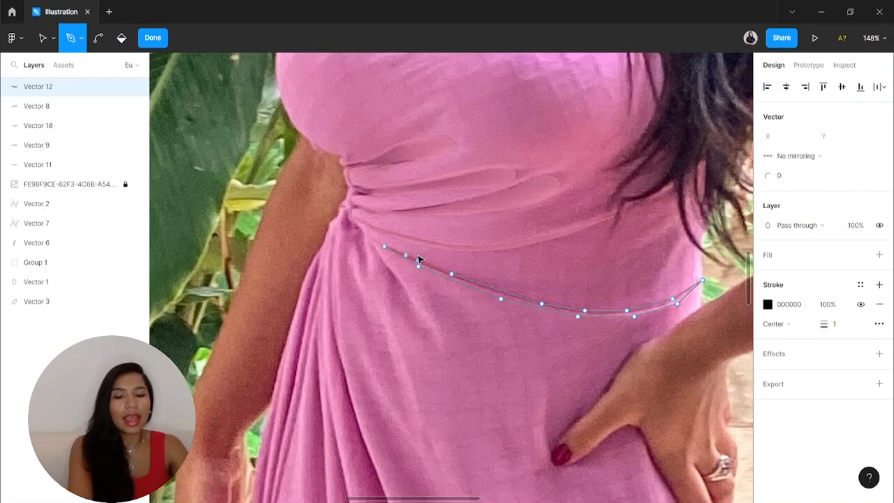
Round the waist seam's points, except its two tips, with a corner radius of 300 and replace its stroke with a default fill
key(v)
drag(383, 234, 690, 362)
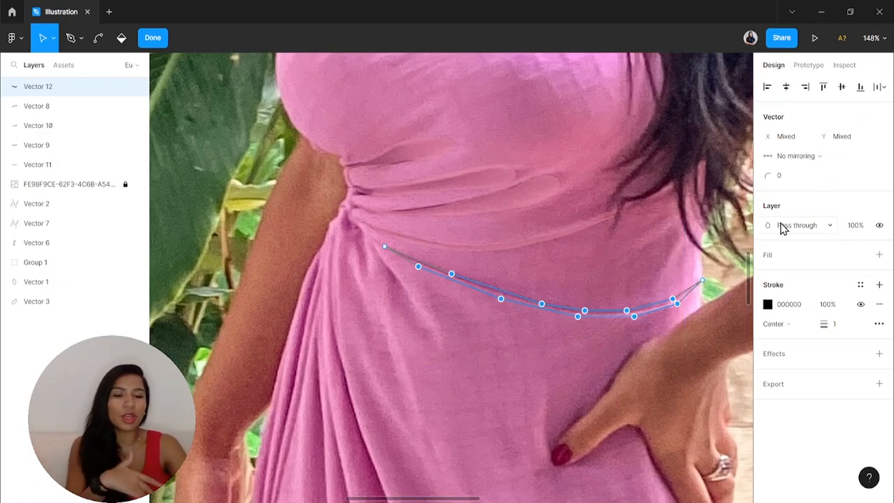
click(778, 182)
text(300)
key(Return)
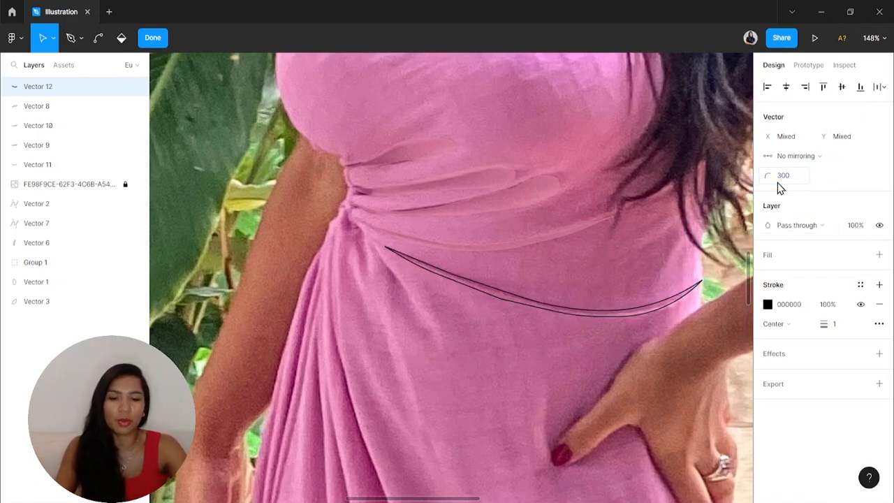
click(879, 304)
click(880, 255)
Hide the reference photo and copy the darker pink E98BA7 from the fold above to the waist seam's fill
scroll(487, 270, down, 3)
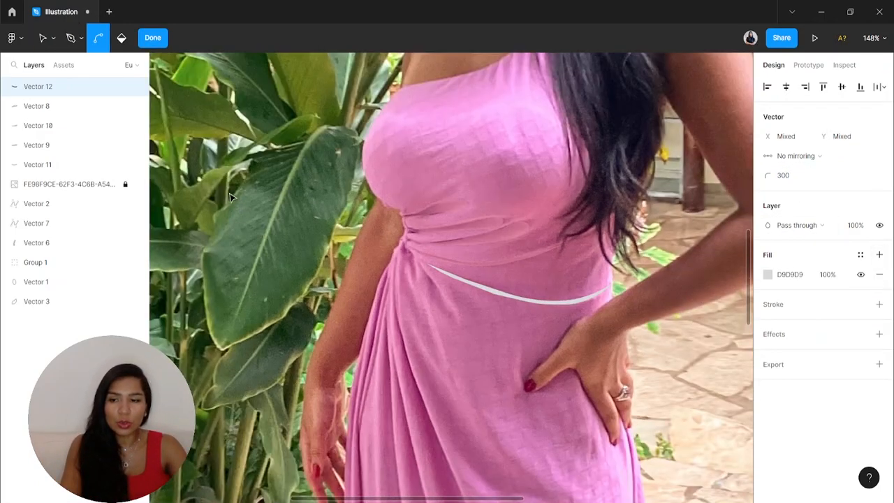
click(137, 185)
key(Escape)
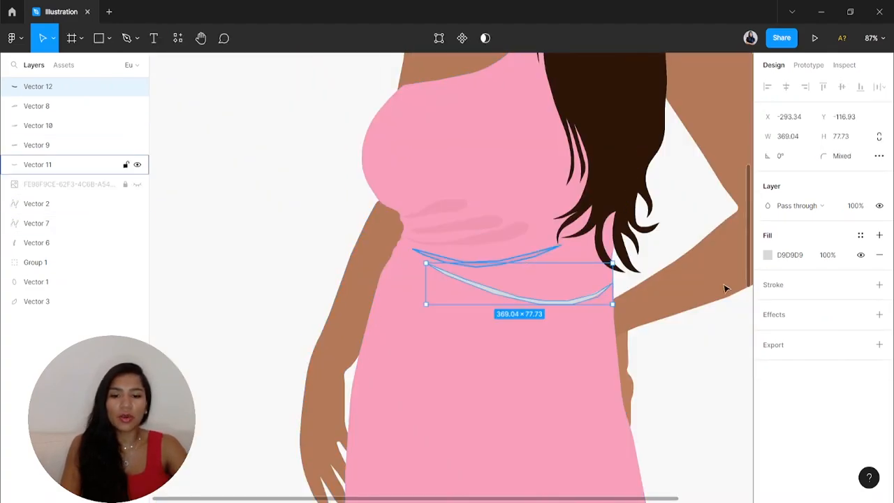
shift+click(478, 264)
click(790, 404)
key(ctrl+c)
click(792, 385)
key(ctrl+v)
click(667, 355)
Set the waist seam's fill opacity to 40% and clear the selection
click(530, 304)
click(831, 263)
text(40)
key(Return)
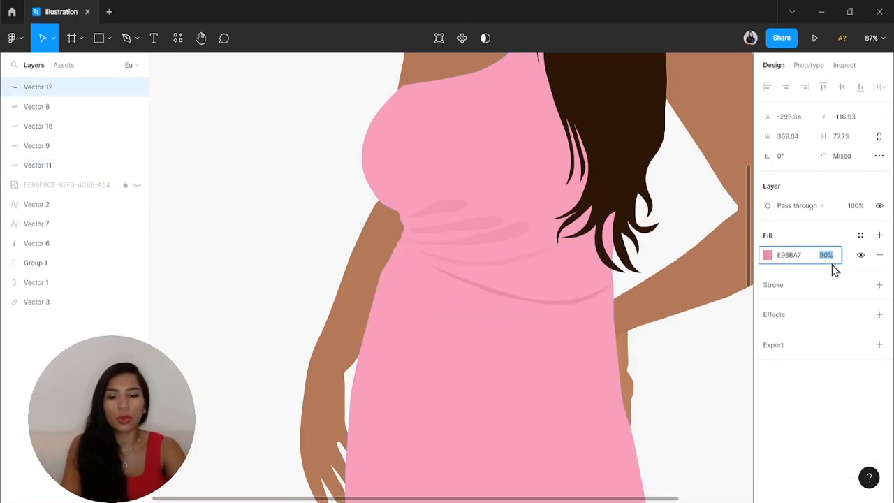
scroll(316, 453, down, 4)
click(365, 303)
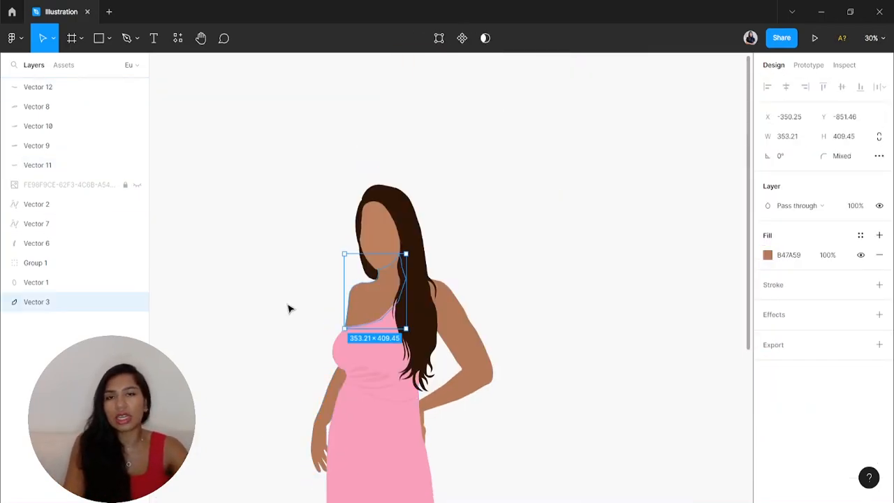
scroll(318, 309, left, 1)
click(343, 306)
Show the reference photo and trace the diagonal fold below the waist knot as a closed Pen outline about 100 wide and 143 high
scroll(427, 393, up, 4)
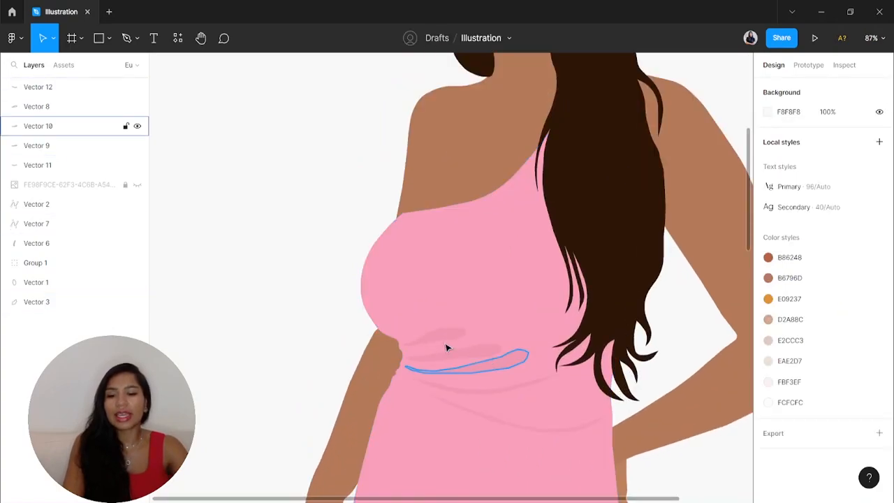
click(137, 185)
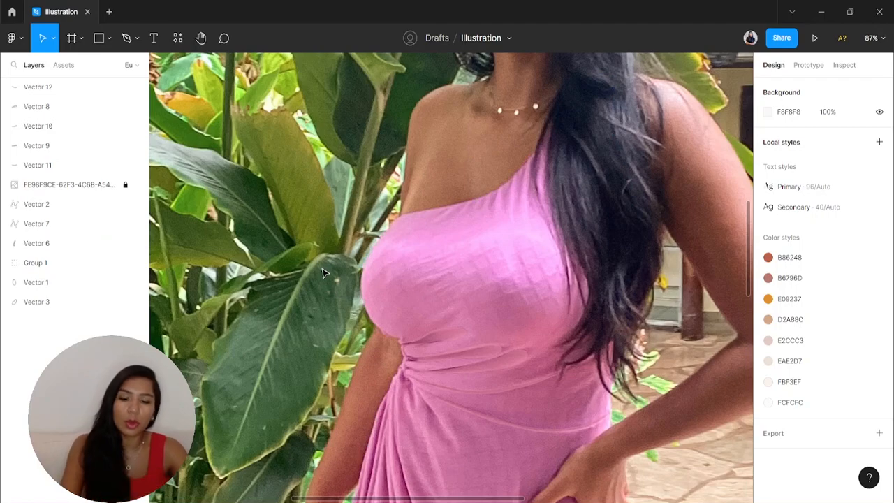
key(p)
scroll(537, 349, down, 3)
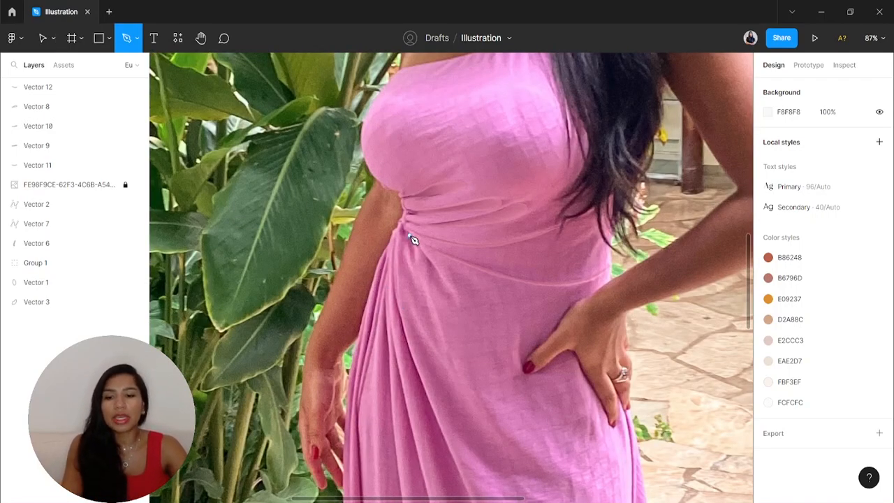
scroll(413, 239, up, 3)
click(422, 246)
click(449, 281)
click(479, 333)
click(470, 345)
click(450, 313)
click(436, 292)
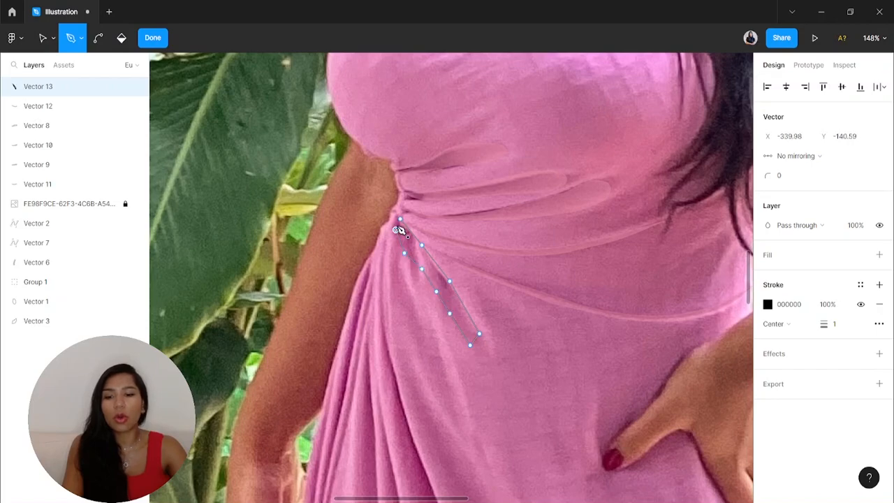
scroll(399, 225, up, 3)
key(Escape)
key(Escape)
Round all points of the diagonal fold with a corner radius of 300 and replace its stroke with a default fill
key(ctrl+z)
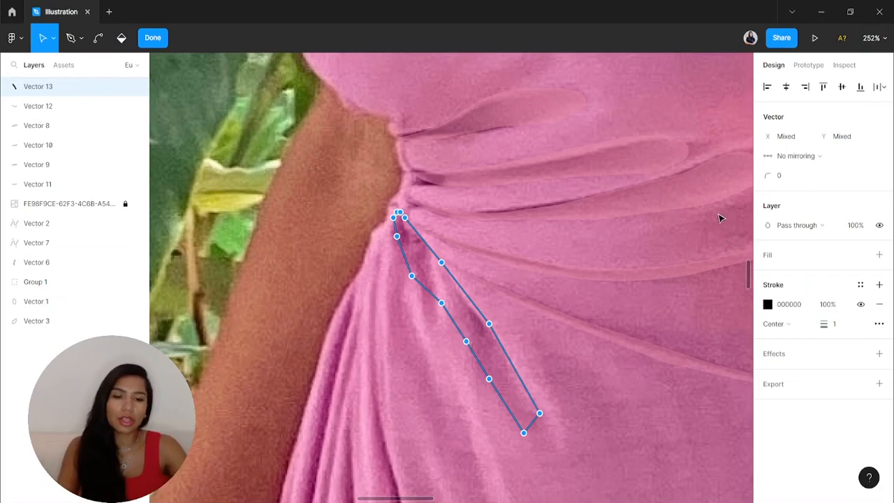
click(783, 176)
key(Return)
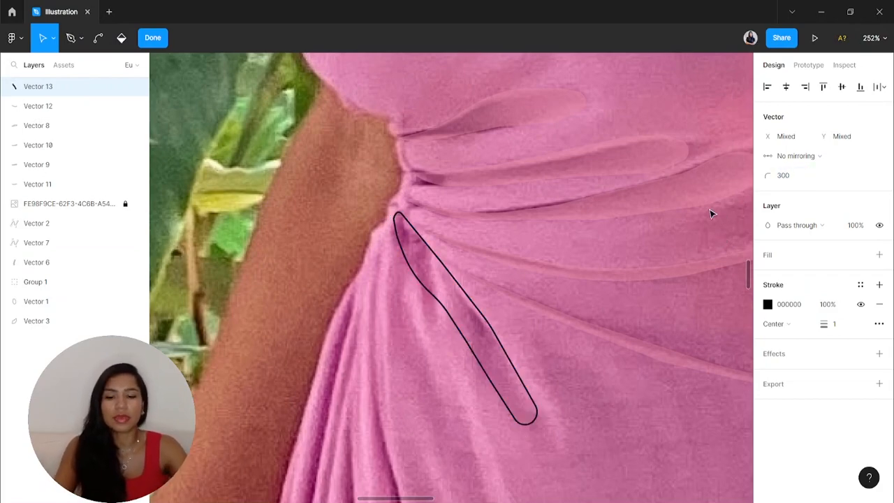
click(879, 303)
click(879, 255)
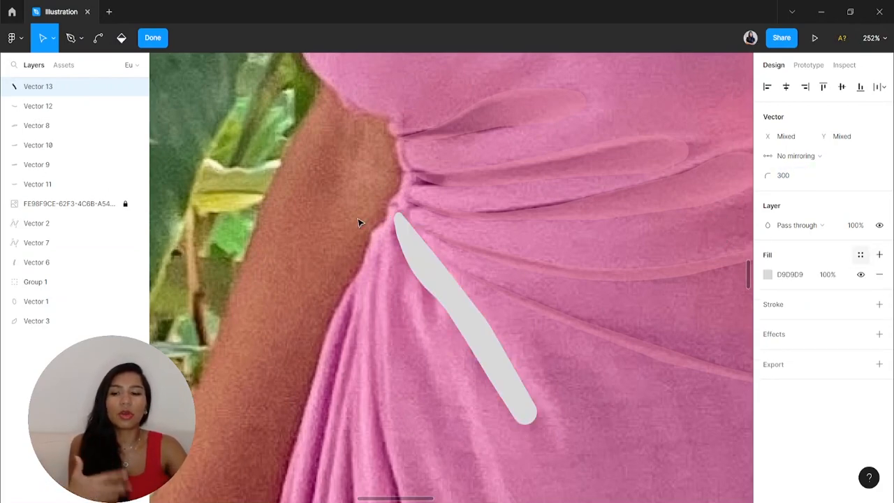
Hide the reference photo and match the diagonal fold's fill to the other folds' pink E98BA7
click(138, 204)
scroll(234, 228, down, 4)
key(Escape)
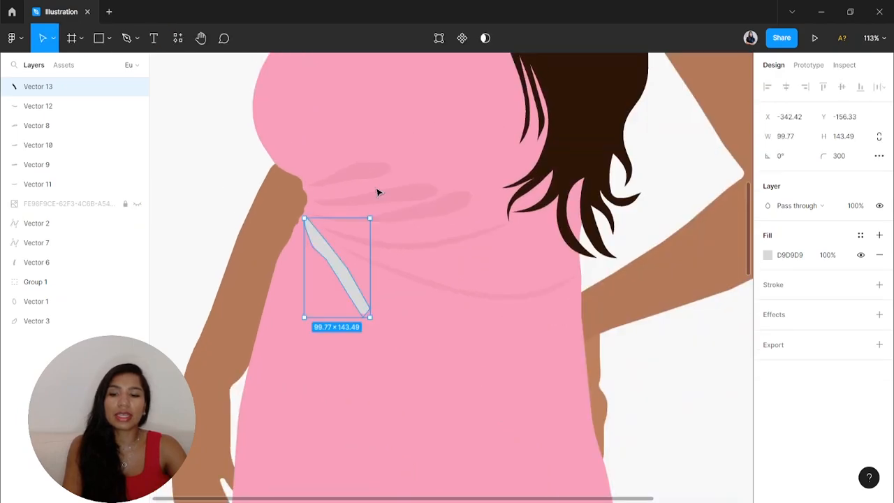
shift+click(423, 187)
click(790, 384)
click(283, 273)
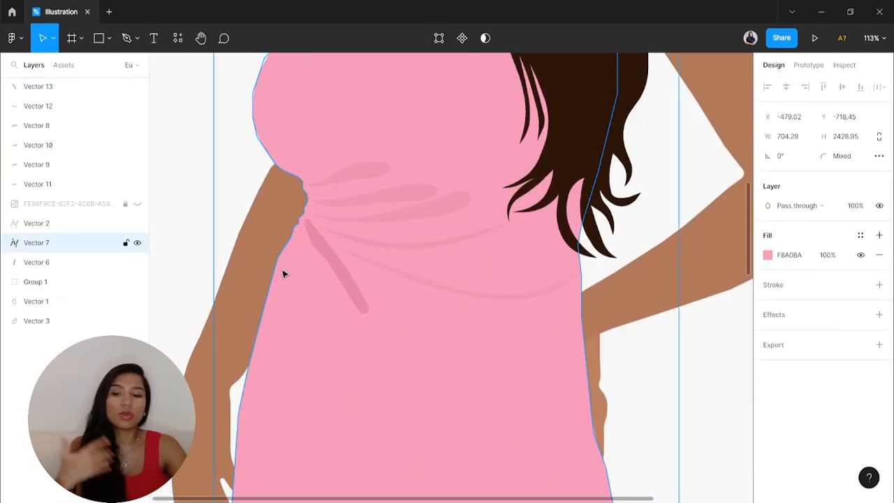
Set the diagonal fold's fill opacity to 40% and deselect it
click(316, 253)
click(826, 255)
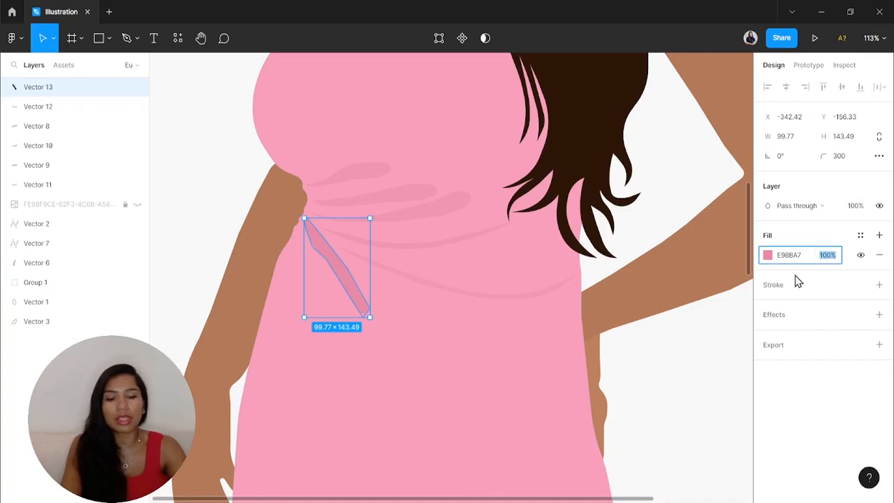
text(80)
key(Return)
scroll(261, 291, down, 5)
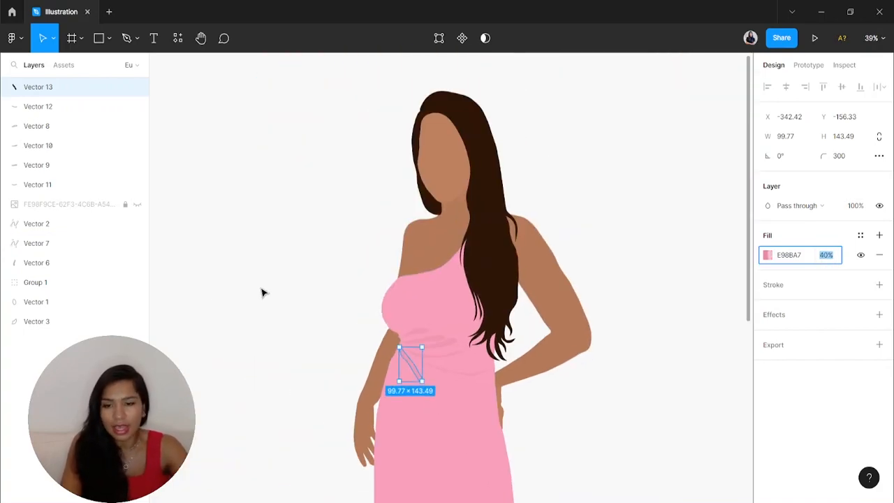
click(272, 273)
Show the reference photo and trace the outer edge of the long skirt fold from below the waist knot downward with the Pen tool
click(137, 204)
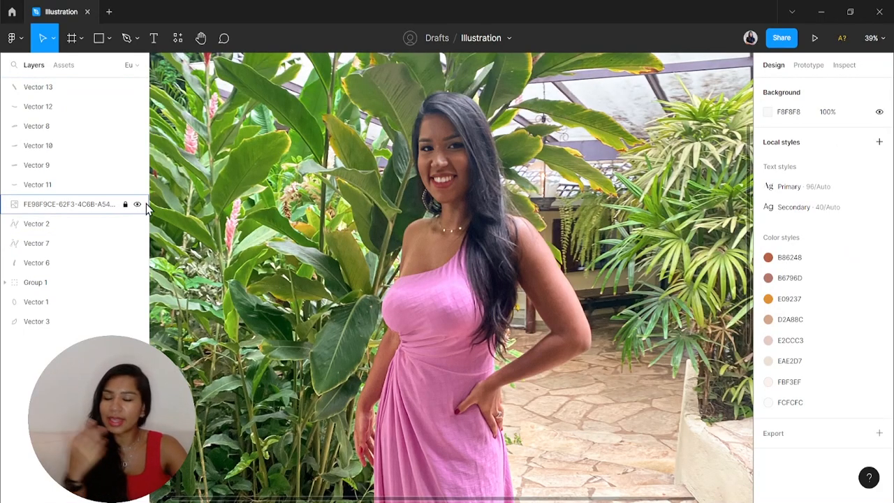
scroll(403, 327, up, 3)
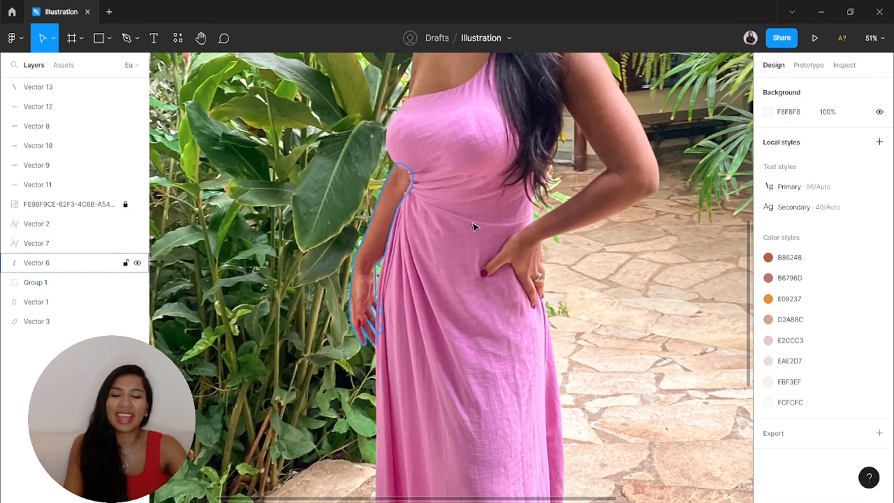
key(p)
scroll(413, 248, up, 2)
click(412, 245)
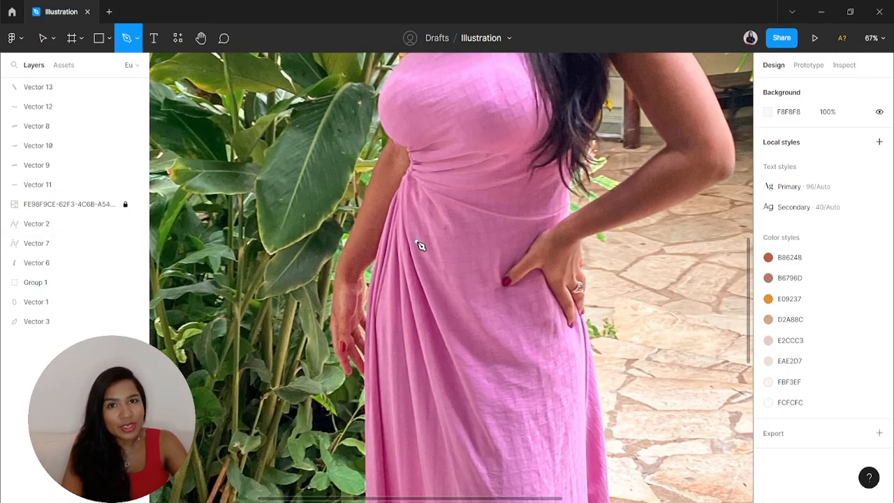
scroll(418, 243, up, 2)
click(403, 177)
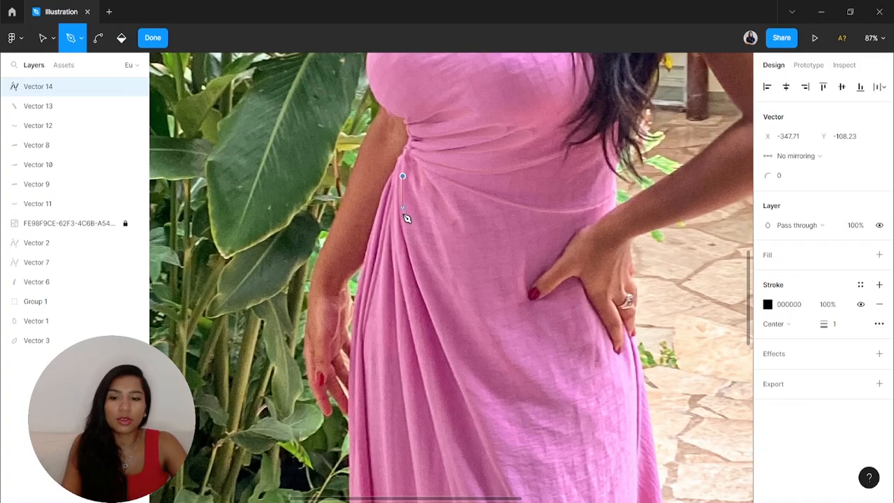
click(417, 276)
click(450, 351)
scroll(455, 353, down, 5)
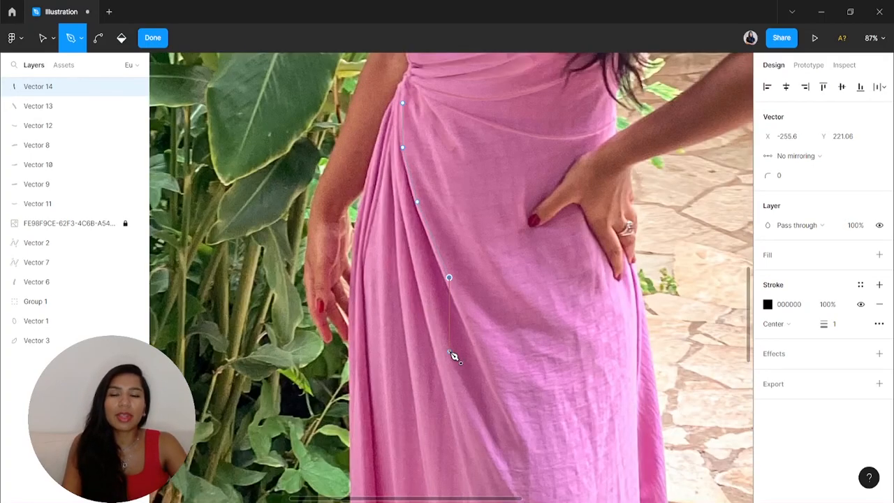
click(503, 254)
click(536, 308)
Continue the long skirt fold's outline around its lower tip and back onto its inner edge with the Pen tool
click(533, 340)
click(519, 341)
click(498, 308)
click(480, 278)
scroll(467, 259, up, 2)
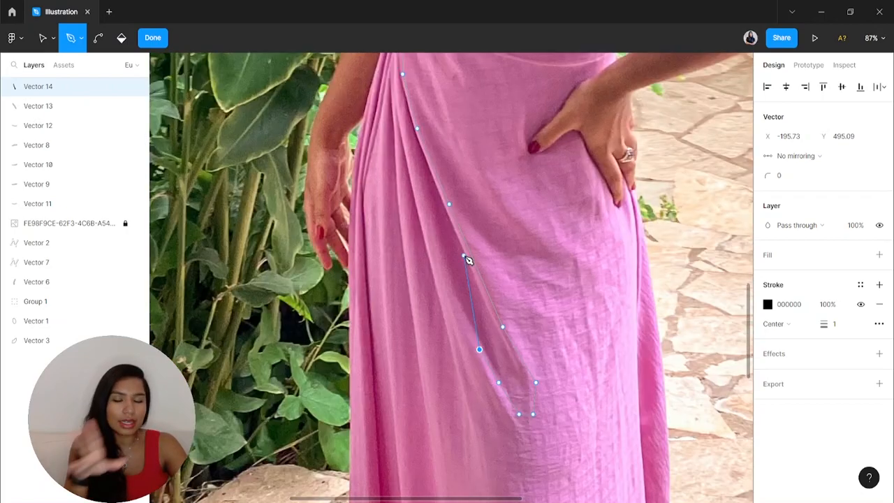
Trace the long fold's inner edge back up to the waist knot, redoing the misplaced upper points, and close the outline
click(442, 264)
click(424, 208)
click(406, 152)
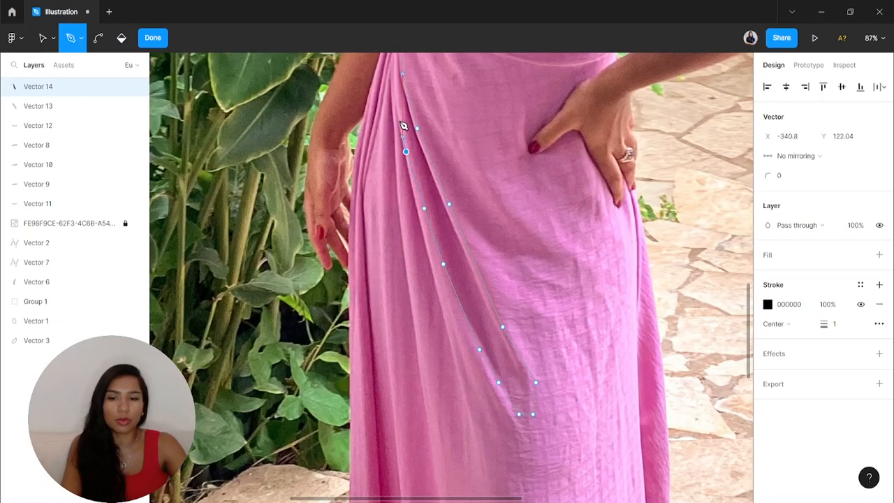
scroll(407, 164, up, 2)
key(ctrl+z)
key(ctrl+z)
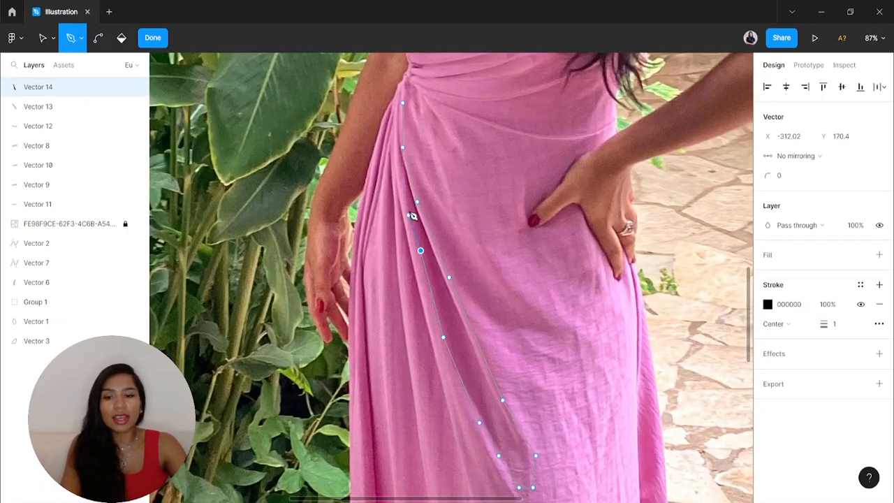
scroll(411, 210, up, 3)
scroll(407, 272, up, 4)
key(ctrl)
scroll(397, 286, up, 4)
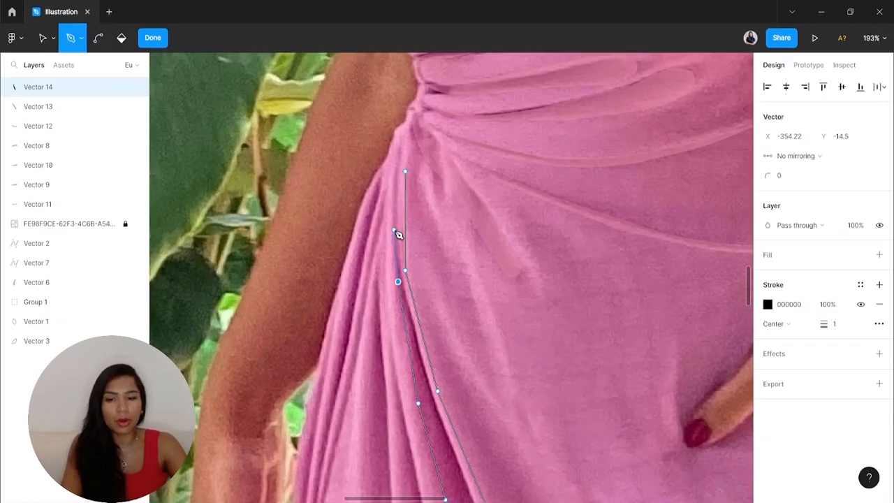
click(410, 176)
scroll(411, 176, down, 10)
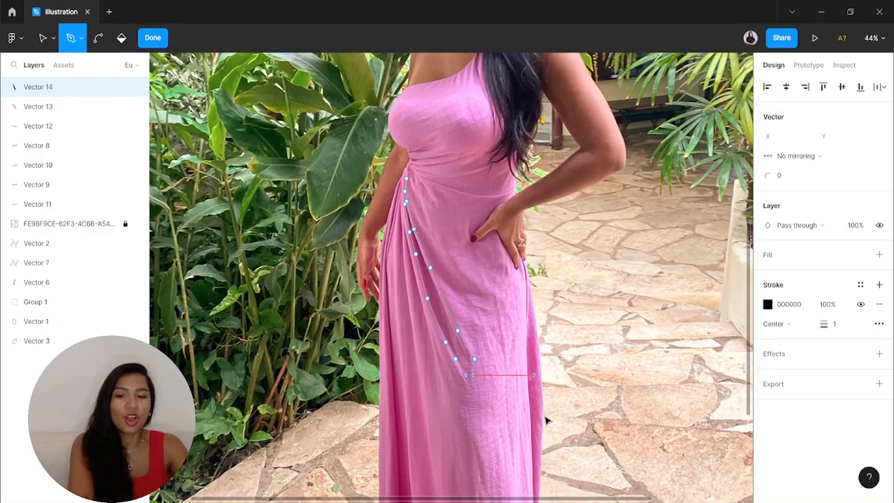
Round all points of the long fold with a corner radius of 300, replace its stroke with a default fill and deselect it
key(Escape)
drag(538, 448, 383, 174)
click(781, 176)
text(300)
key(Return)
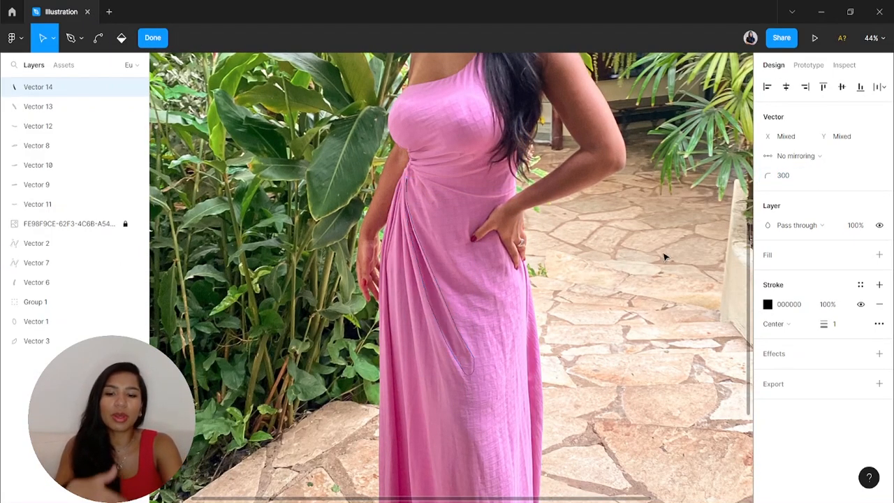
click(879, 303)
click(880, 255)
key(Escape)
key(Escape)
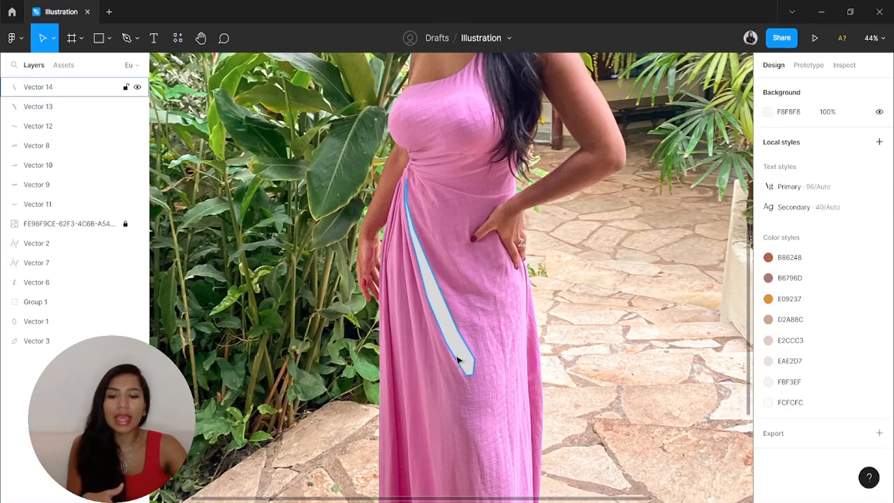
Trace a second skirt fold beside the filled one, down its right edge and around its lower tip, with the Pen tool
key(p)
scroll(409, 193, up, 5)
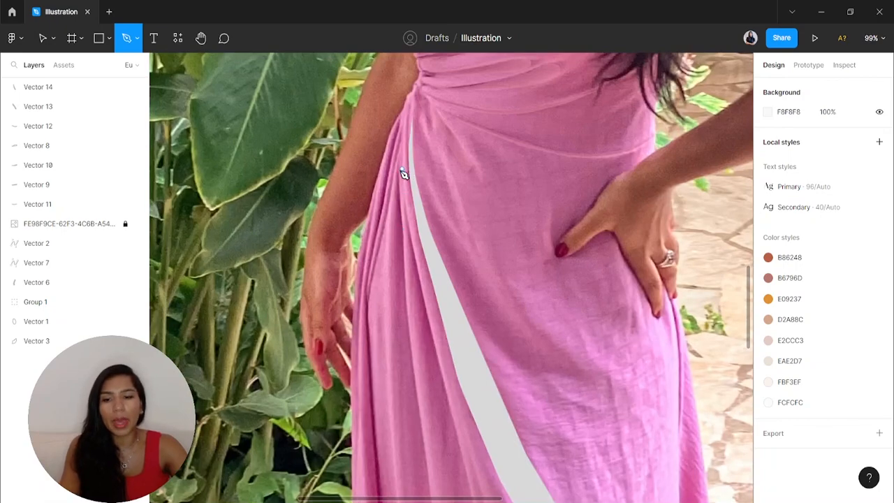
click(400, 167)
click(412, 245)
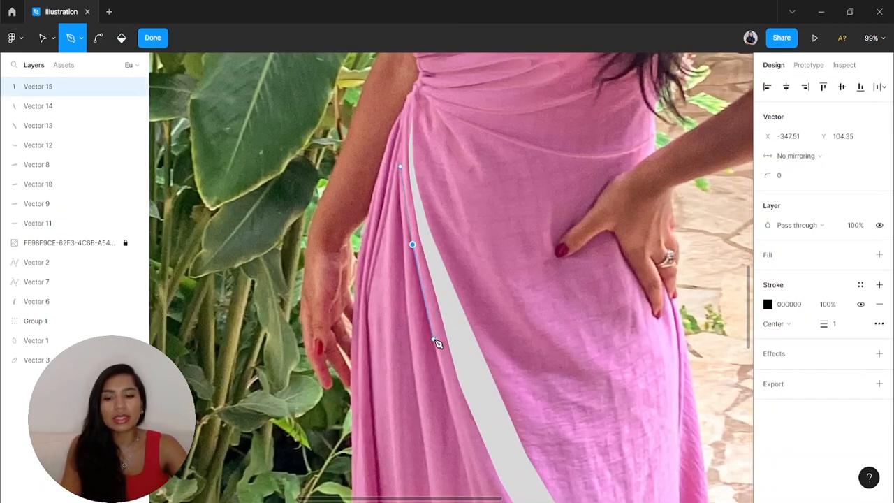
click(434, 340)
scroll(440, 342, down, 4)
click(466, 320)
scroll(468, 322, down, 5)
click(484, 378)
click(486, 404)
click(477, 412)
click(462, 400)
Trace the second fold's left edge back up toward the waist and close the outline
click(447, 346)
scroll(447, 346, up, 3)
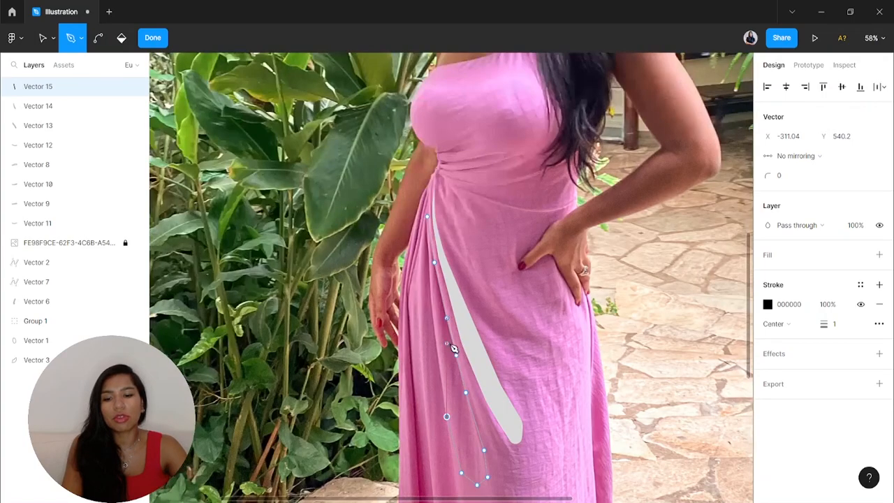
scroll(447, 346, up, 4)
scroll(447, 345, down, 1)
click(429, 320)
click(420, 264)
click(415, 186)
Round all points of the second fold with a corner radius of 300, replace its stroke with a default fill and deselect it
scroll(415, 186, down, 5)
key(v)
drag(498, 392, 396, 212)
click(791, 180)
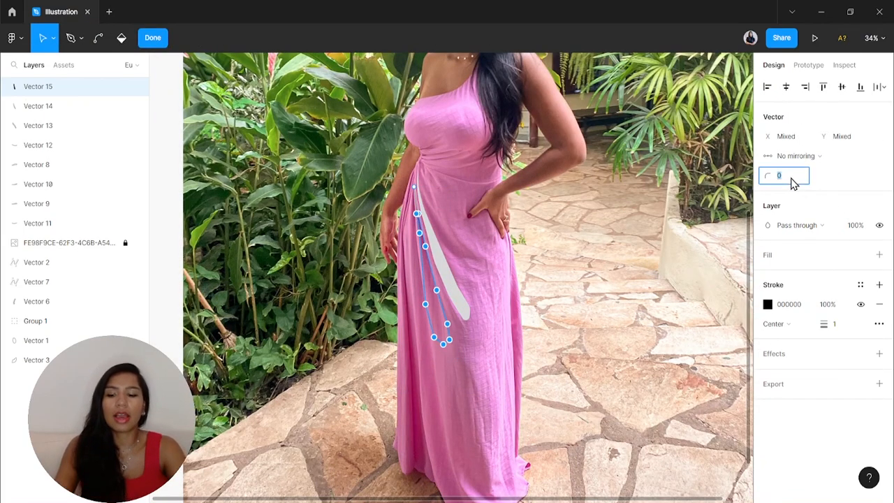
key(Return)
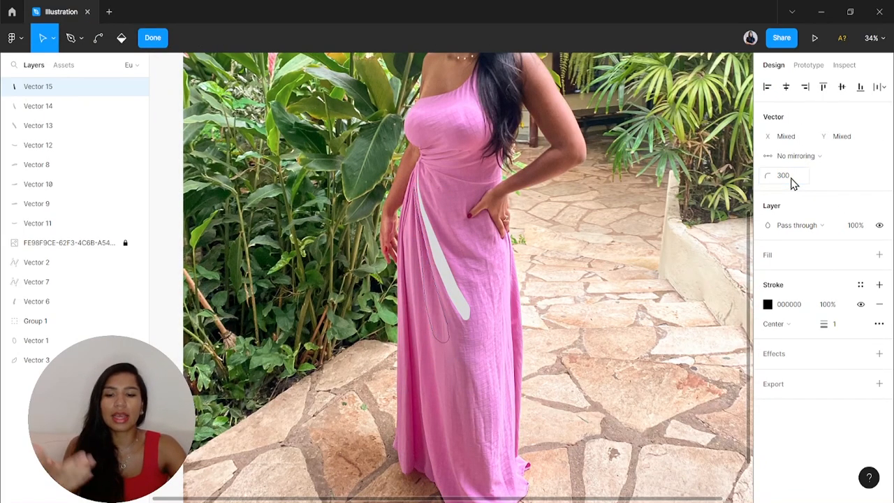
click(880, 304)
click(880, 255)
key(Escape)
key(Escape)
Trace the inner edge of the dark fold on the skirt's right side from below the hand down to the hem
key(p)
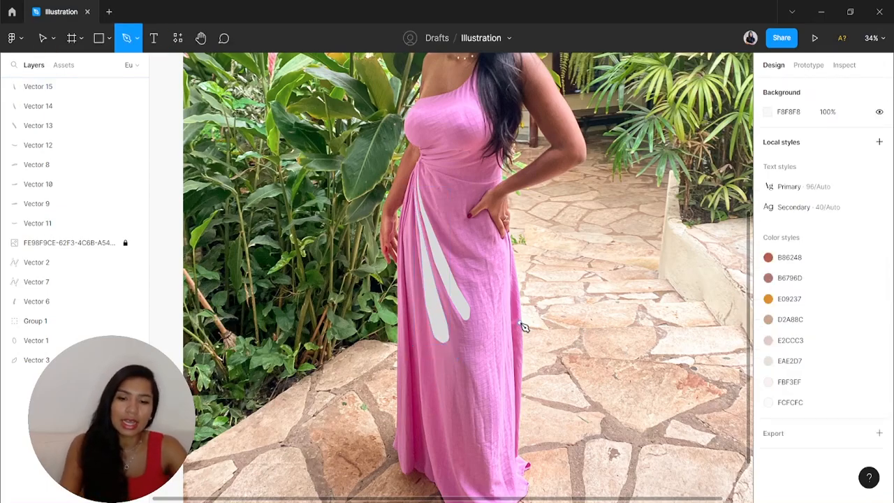
scroll(505, 213, up, 5)
click(495, 132)
click(492, 200)
click(492, 260)
scroll(497, 259, down, 3)
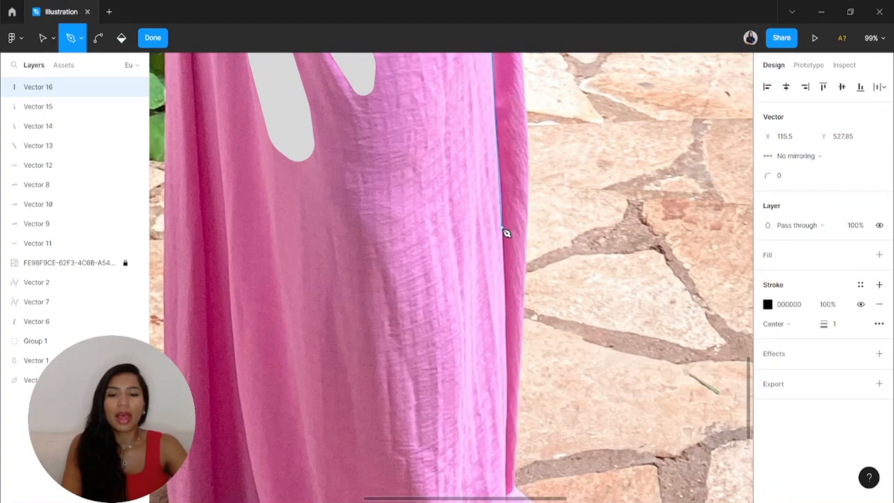
click(500, 226)
scroll(504, 234, down, 3)
click(507, 223)
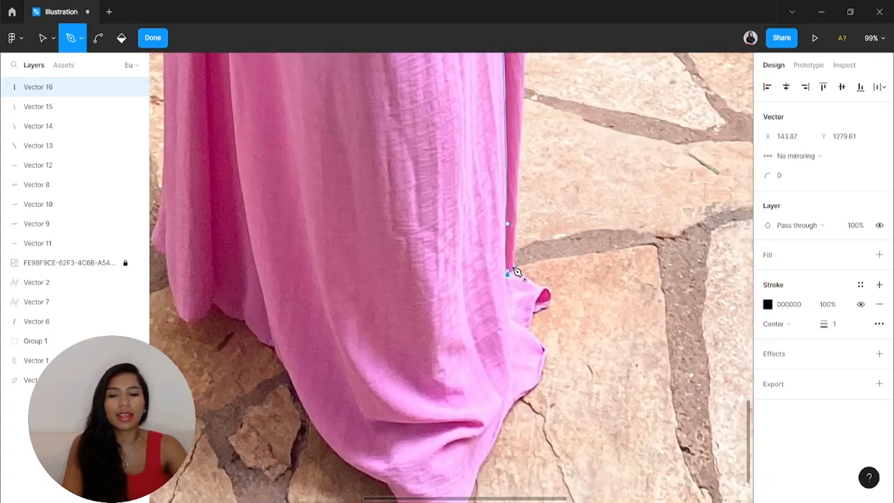
scroll(517, 275, up, 2)
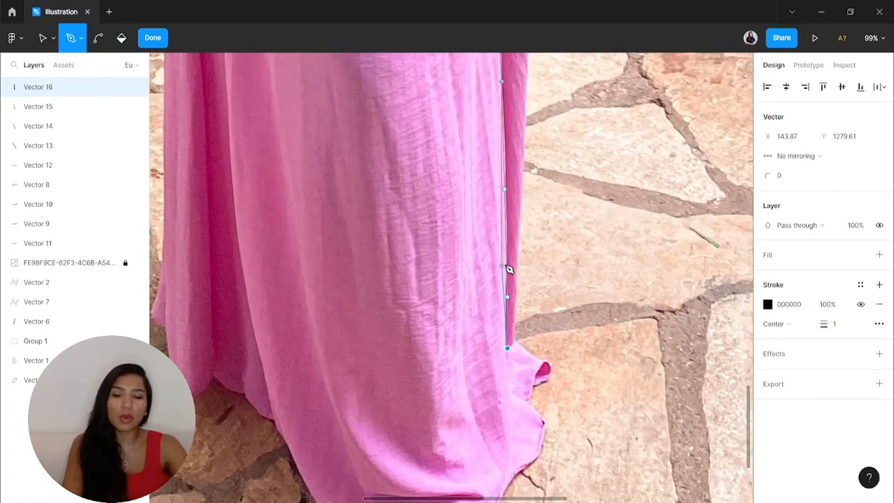
Trace the right side fold's outer edge from the hem back up to below the hand and close the outline
click(518, 253)
scroll(521, 248, up, 4)
click(529, 231)
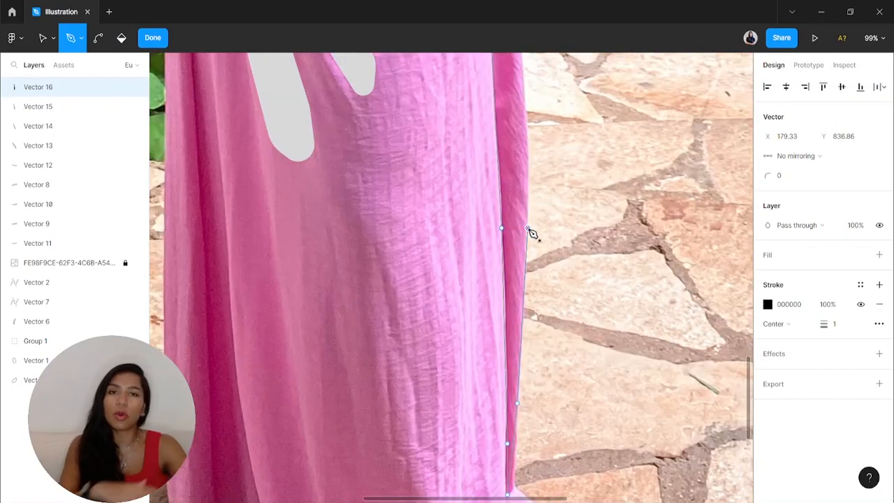
scroll(534, 243, up, 4)
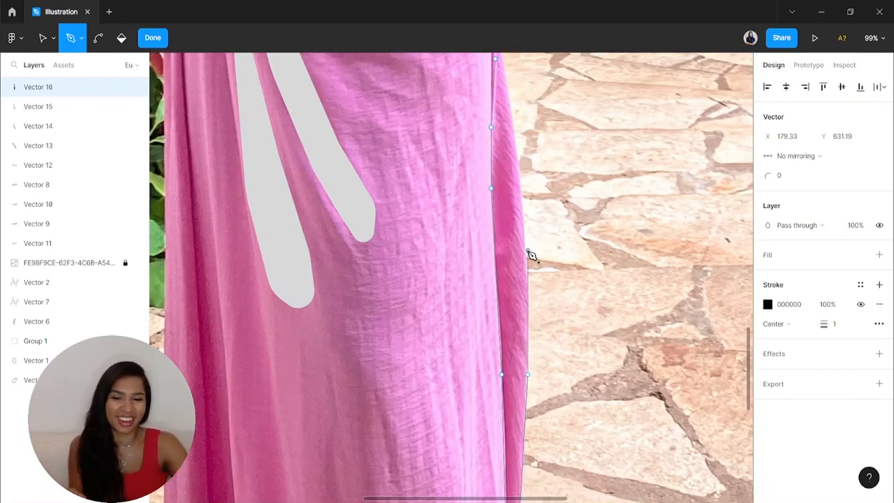
click(528, 251)
scroll(528, 252, up, 3)
click(521, 310)
click(505, 217)
click(491, 153)
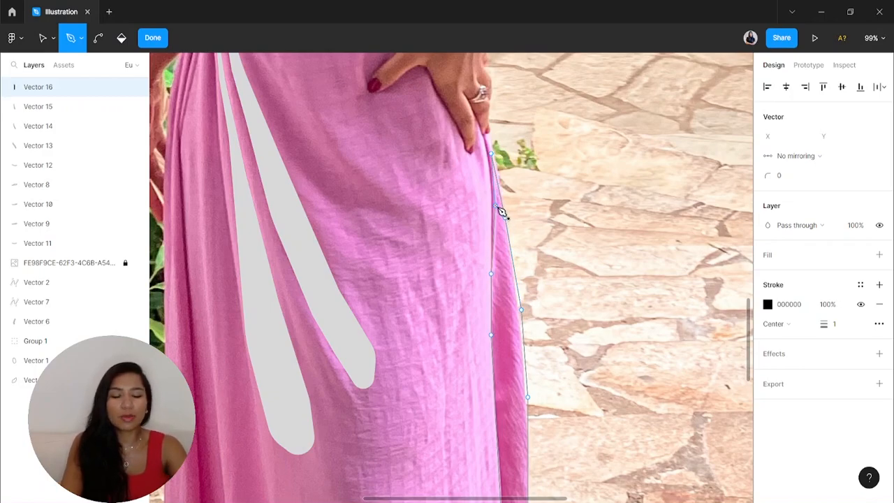
Select all points of the right side fold and set their corner radius to 300
key(Escape)
scroll(498, 209, down, 5)
drag(467, 201, 625, 461)
click(796, 156)
click(795, 169)
click(795, 159)
click(800, 140)
click(790, 180)
text(300)
key(Return)
Replace the right side fold's stroke with a default fill and deselect the shape
click(882, 306)
click(880, 256)
double_click(549, 277)
scroll(256, 278, down, 1)
click(262, 236)
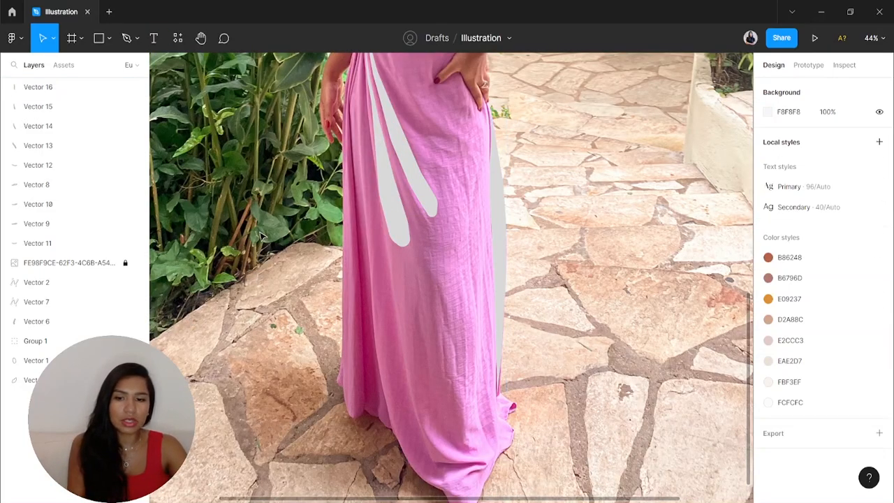
Trace the right edge of the narrow fold running down the skirt's left side from below the waist knot
key(p)
scroll(328, 173, up, 2)
scroll(365, 126, up, 1)
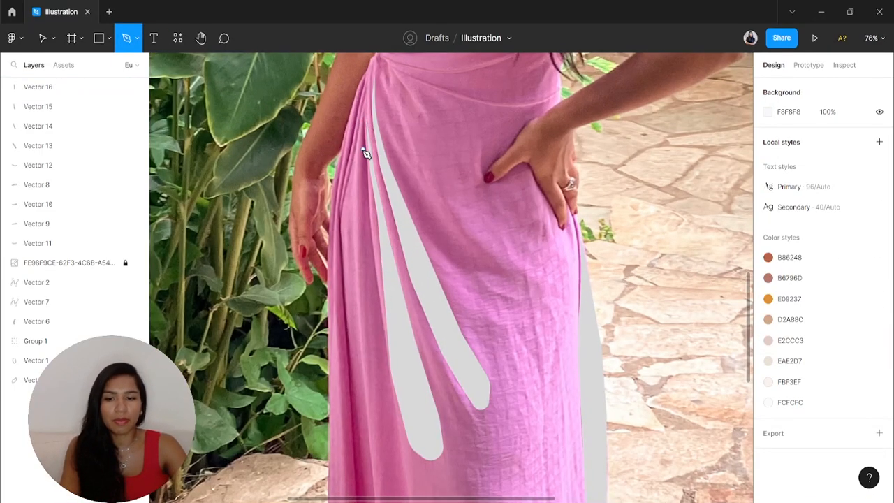
scroll(364, 151, up, 2)
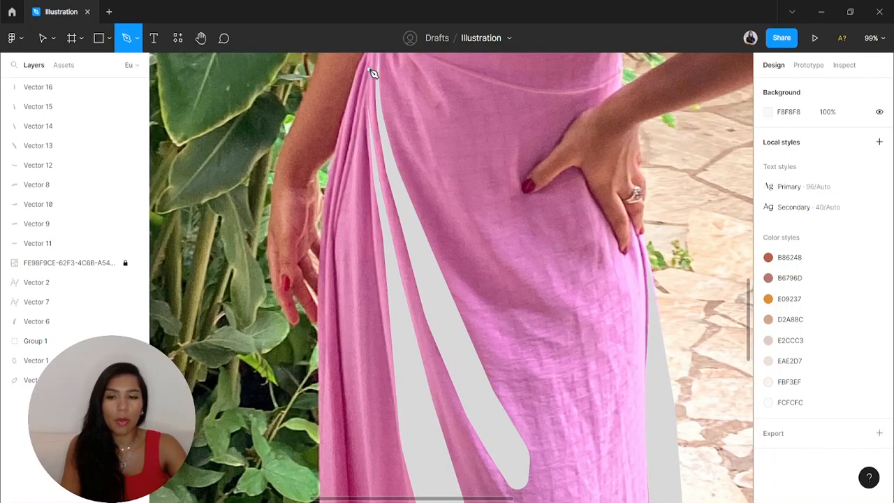
scroll(373, 74, up, 3)
click(368, 130)
click(343, 231)
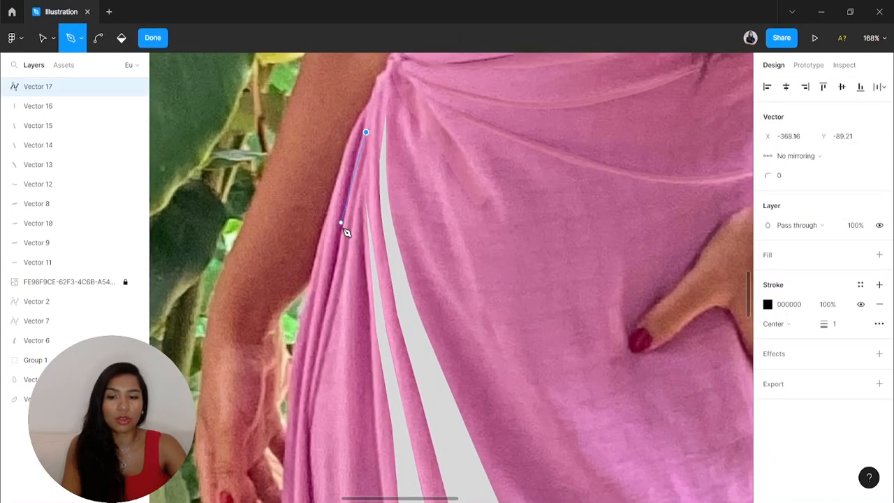
click(326, 318)
click(310, 395)
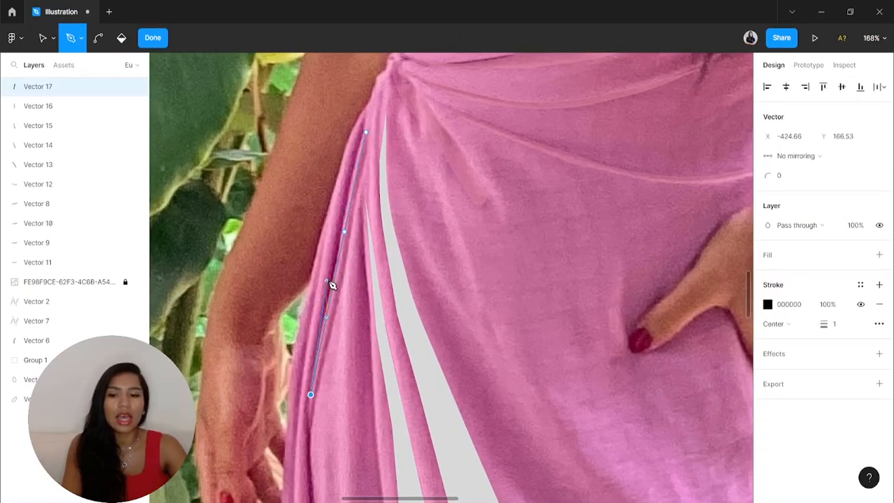
Trace the narrow fold's left edge back up to close the outline, and adjust the points near its upper tip
click(326, 280)
click(355, 182)
click(348, 157)
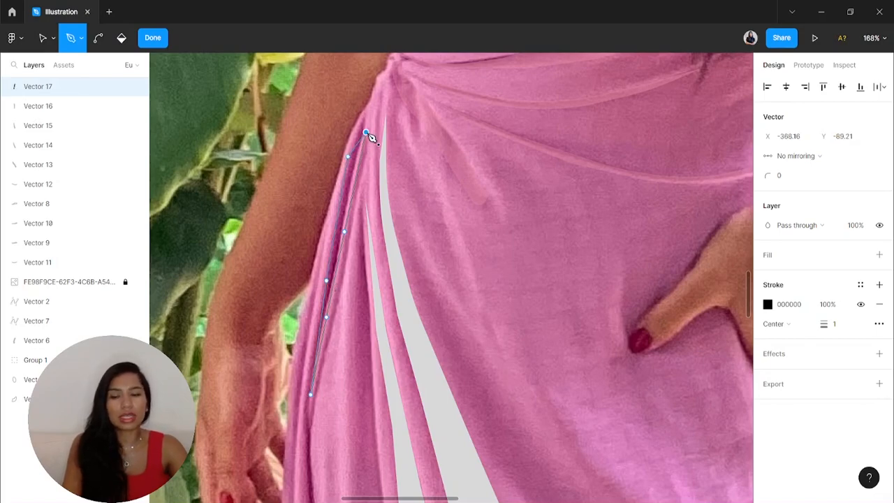
key(v)
drag(366, 131, 364, 122)
drag(354, 176, 356, 180)
Round all points of the narrow fold with a corner radius of 300, replace its stroke with a default fill and deselect it
key(ctrl)
scroll(364, 206, down, 3)
drag(370, 307, 315, 165)
click(786, 176)
text(300)
key(Return)
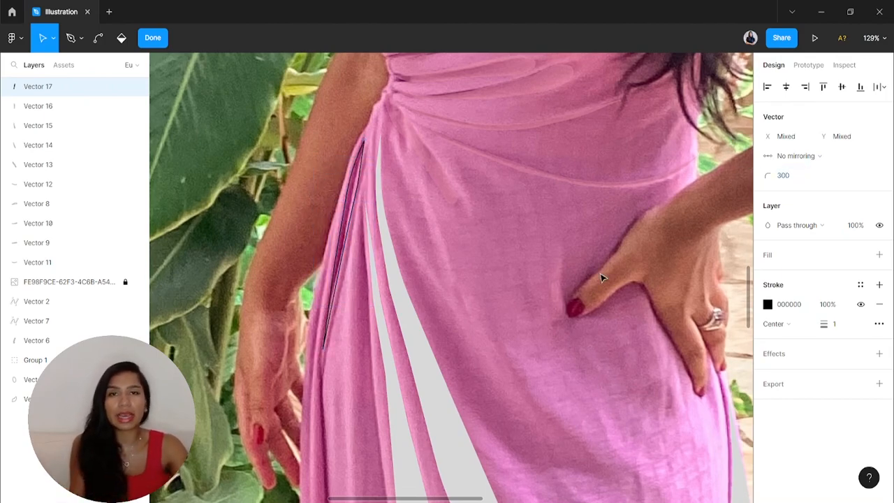
click(880, 305)
click(879, 255)
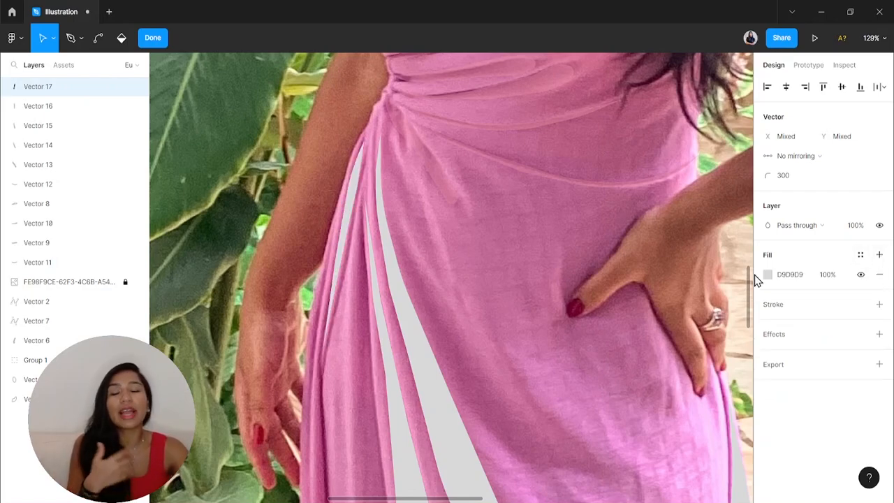
click(312, 195)
key(Escape)
Trace the right edge of the long dark fold on the skirt's left side, from below the narrow fold down toward the hem
key(p)
scroll(330, 250, down, 4)
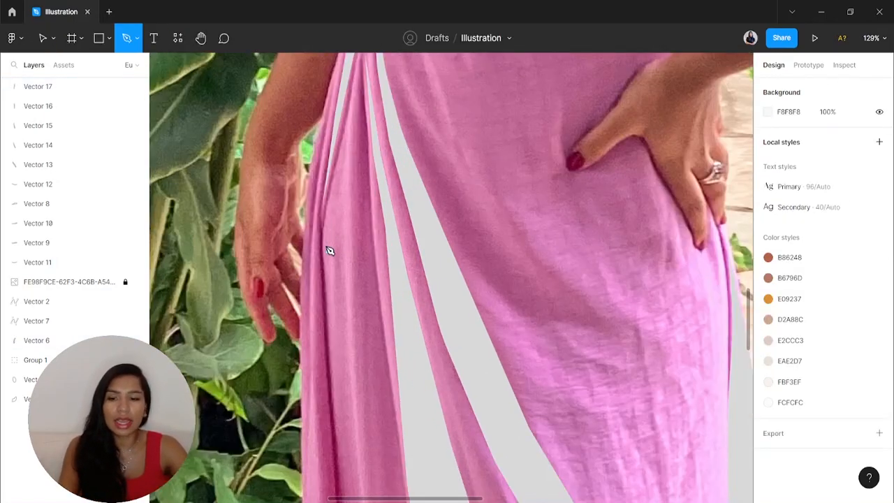
click(323, 231)
scroll(329, 244, down, 2)
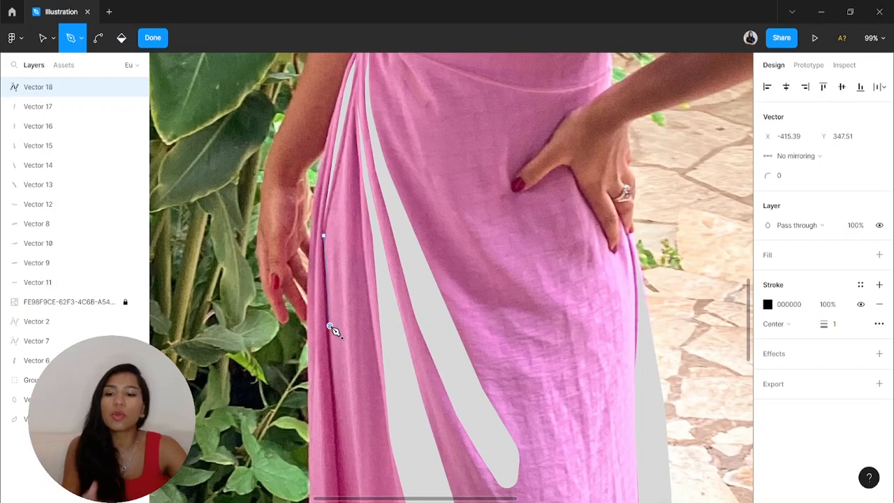
scroll(336, 314, down, 3)
click(352, 283)
scroll(355, 282, down, 2)
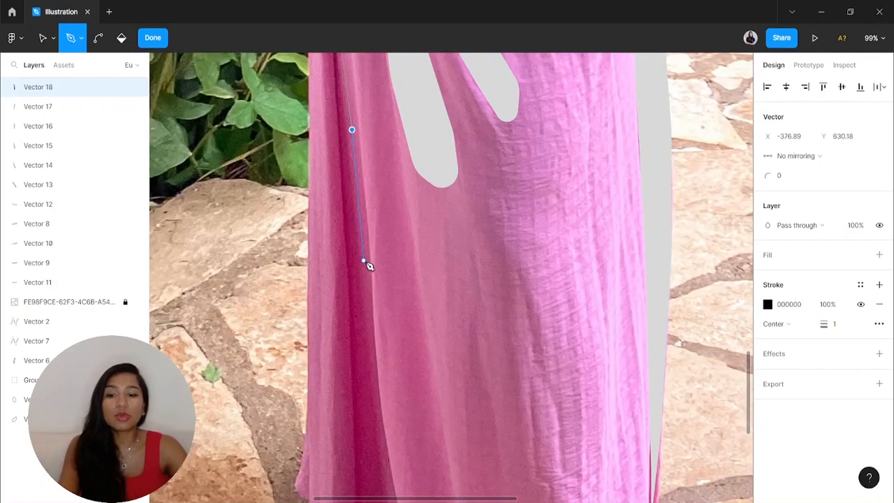
scroll(368, 261, down, 3)
click(383, 236)
click(407, 331)
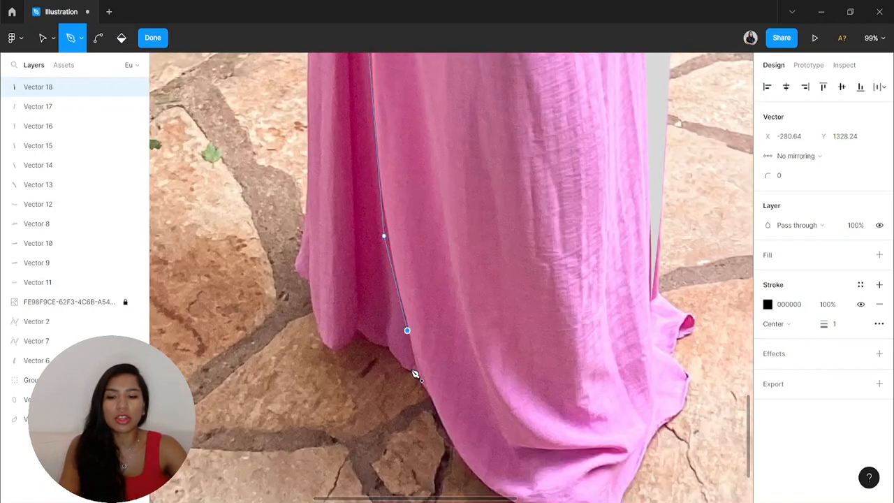
Outline the bottom of the long dark fold along the skirt's wavy hem
click(417, 374)
click(400, 362)
click(386, 347)
click(377, 340)
click(354, 330)
click(340, 338)
Trace the long dark fold's left edge from the hem back up to its starting point and close the outline
click(349, 315)
click(350, 285)
scroll(353, 285, up, 6)
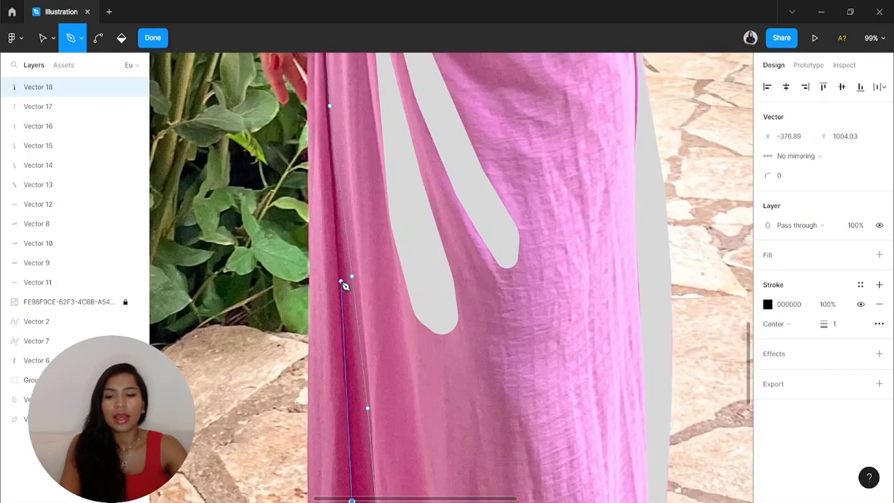
click(342, 282)
scroll(343, 282, up, 2)
scroll(344, 285, up, 1)
click(319, 272)
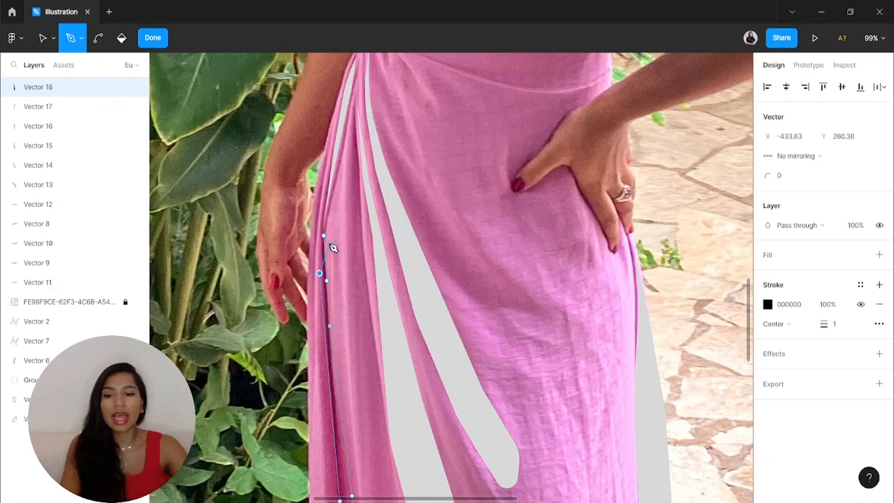
Round all points of the long dark fold's outline with a corner radius of 300
key(Escape)
key(shift+1)
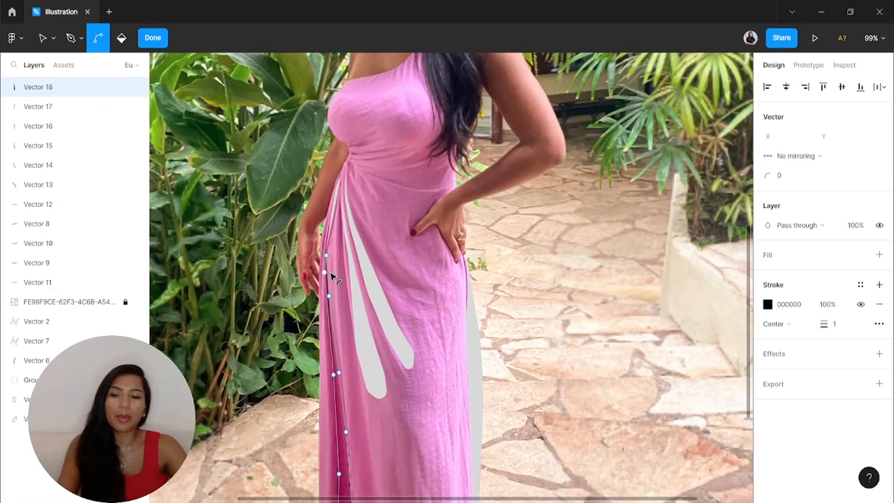
drag(297, 271, 414, 442)
scroll(421, 408, down, 1)
scroll(373, 439, up, 2)
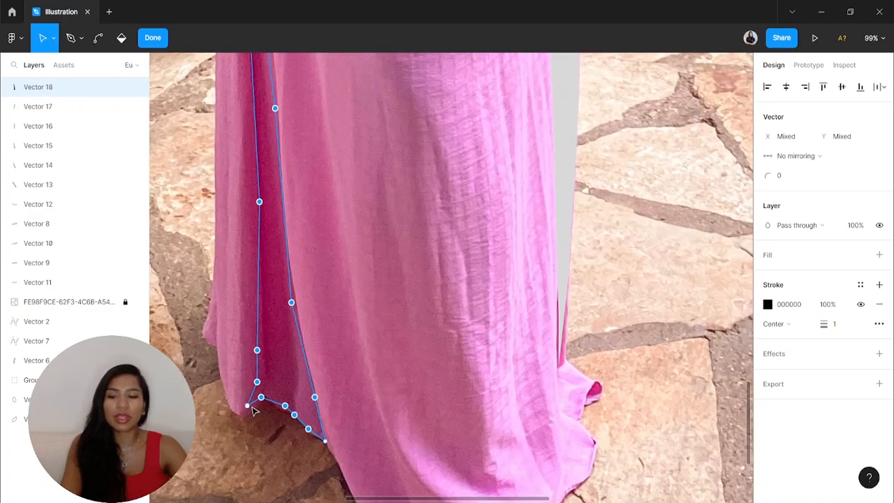
text(300)
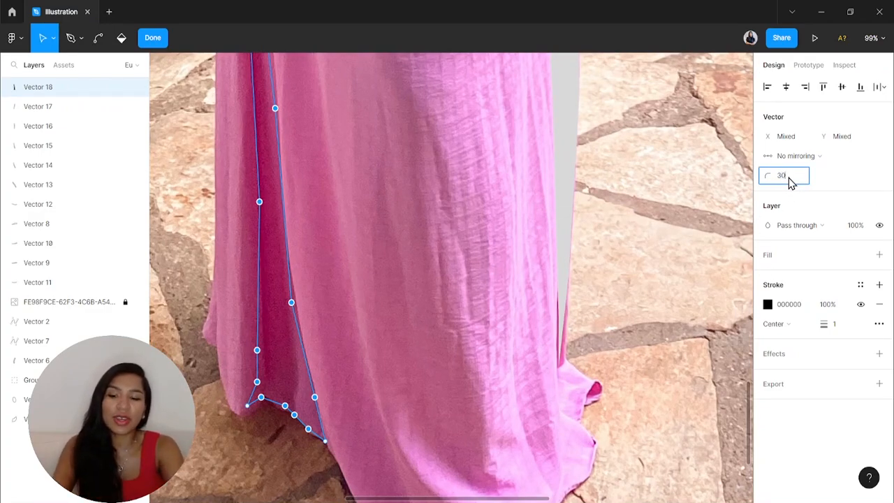
key(Return)
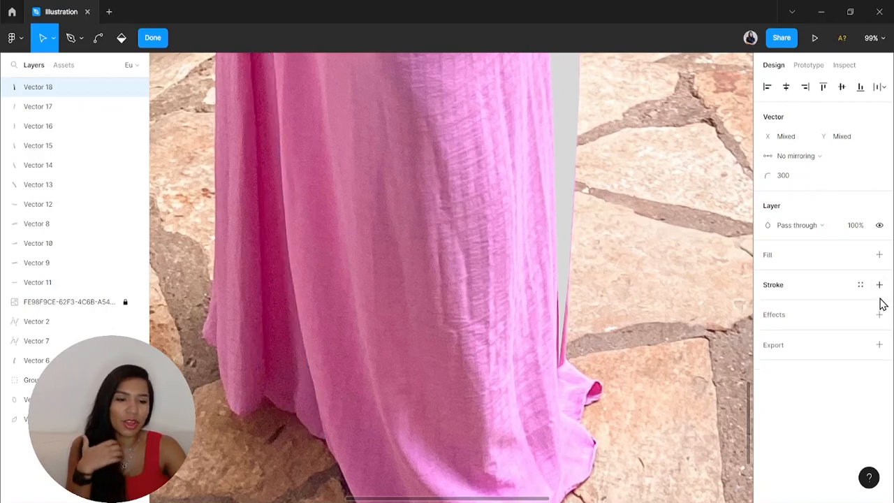
Replace the long dark fold's stroke with a default D9D9D9 fill and finish editing the shape
click(879, 305)
click(879, 254)
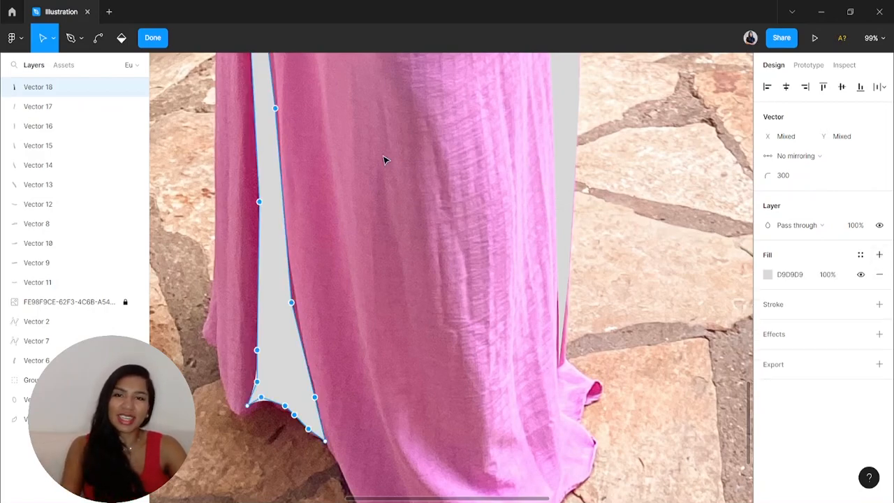
scroll(385, 159, down, 1)
scroll(313, 188, left, 1)
double_click(312, 188)
click(312, 188)
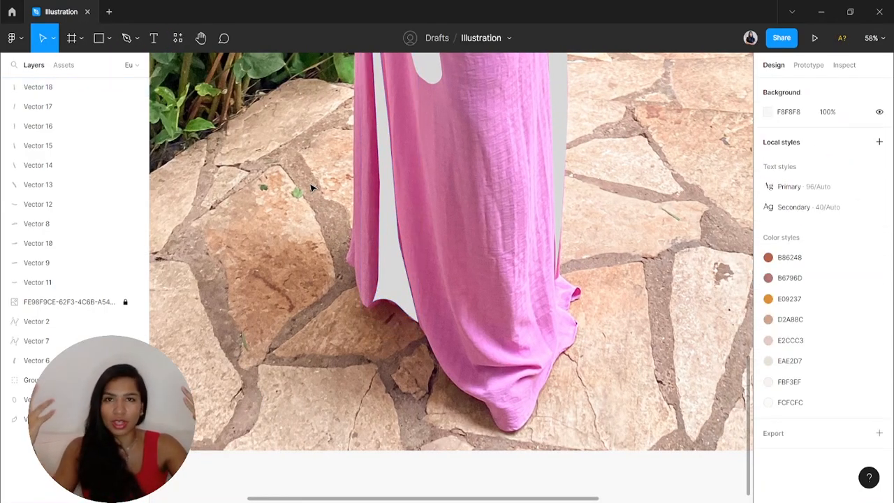
Move the reference photo above all vector layers, hide it and deselect it
scroll(312, 188, up, 2)
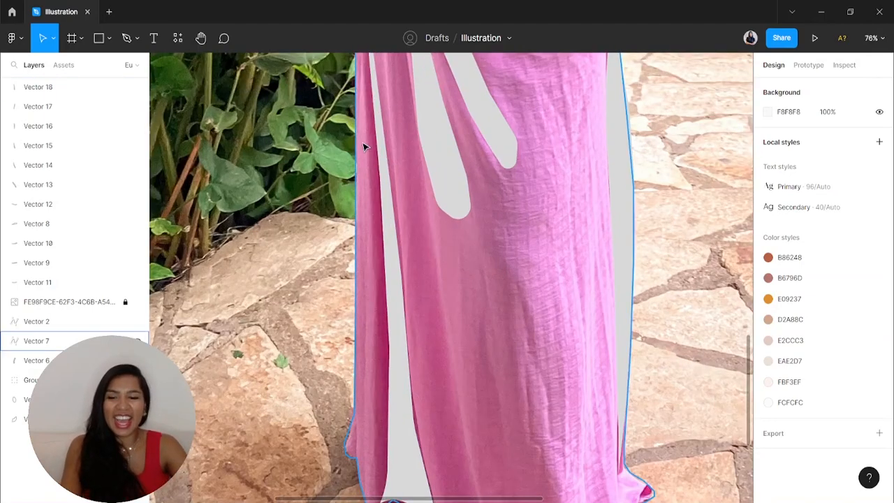
drag(100, 301, 84, 91)
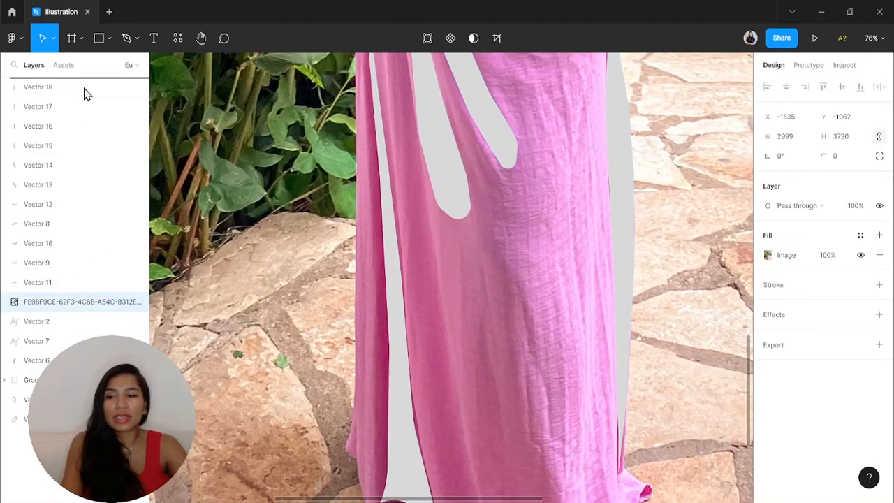
key(ctrl+shift+h)
scroll(419, 258, down, 5)
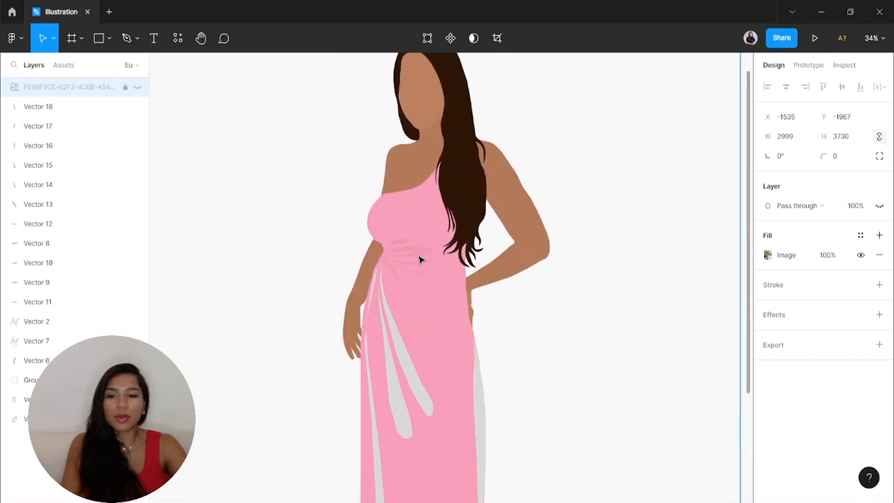
scroll(574, 324, down, 5)
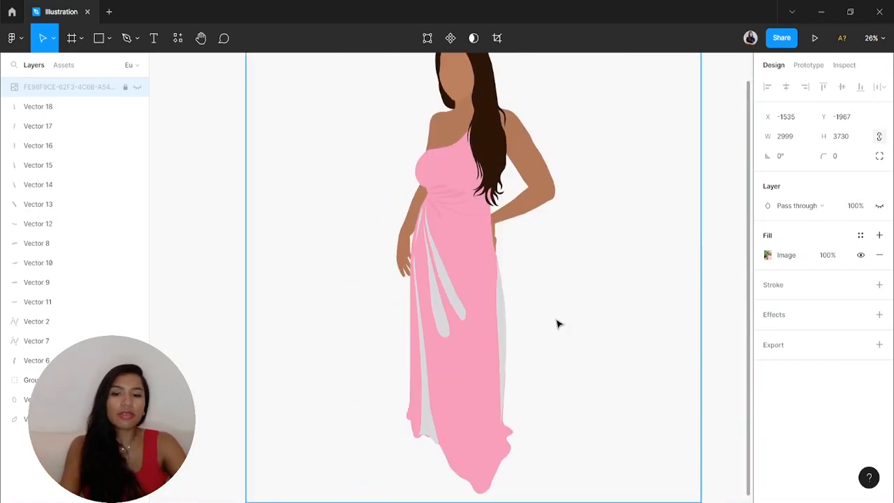
click(702, 280)
scroll(563, 308, up, 3)
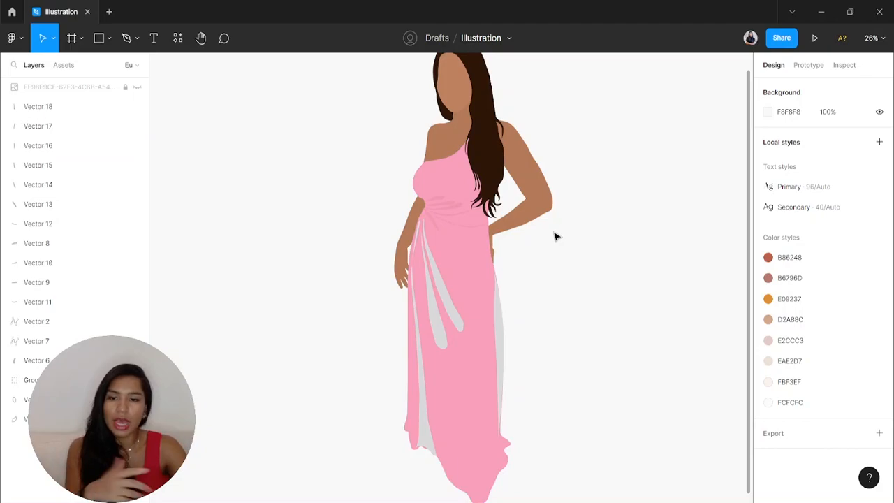
scroll(573, 300, down, 2)
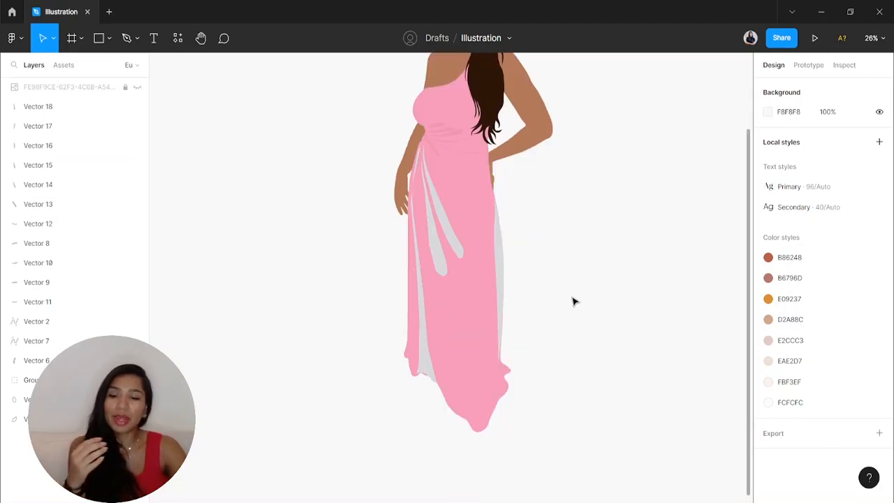
Compare the dress color with the reference photo, hide the photo again and brighten the dress fill to FFA2BE
click(461, 204)
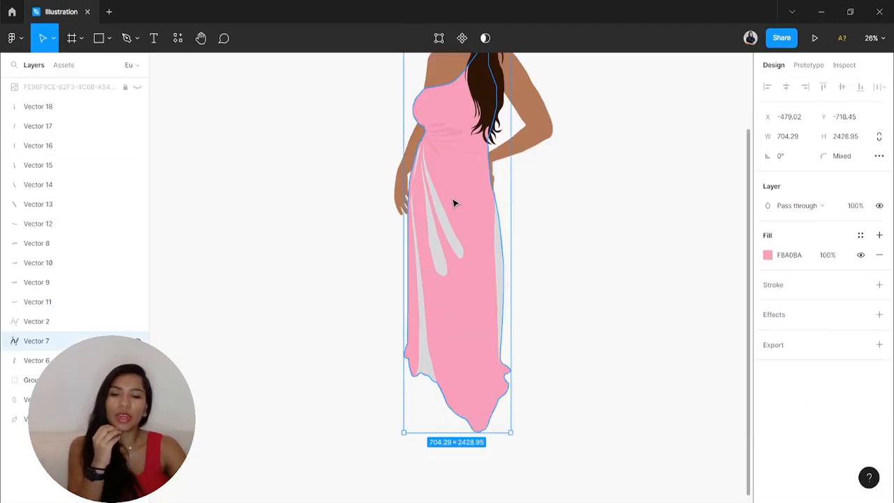
click(97, 95)
click(137, 87)
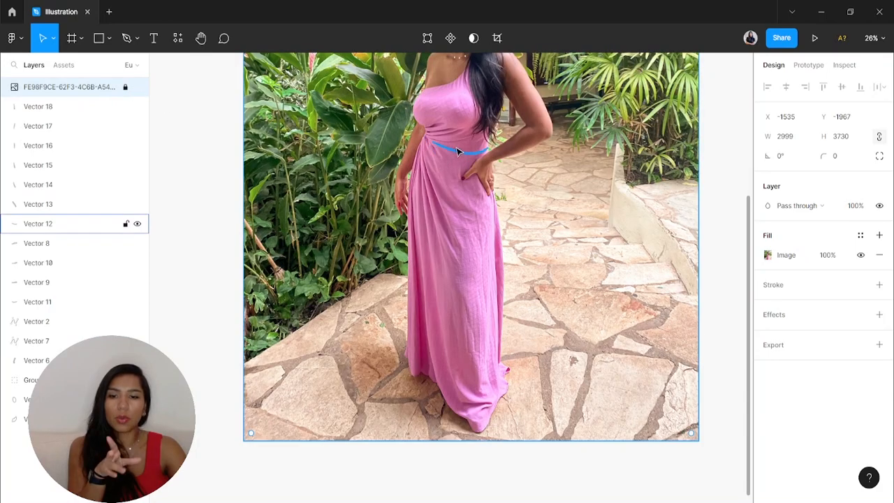
click(137, 89)
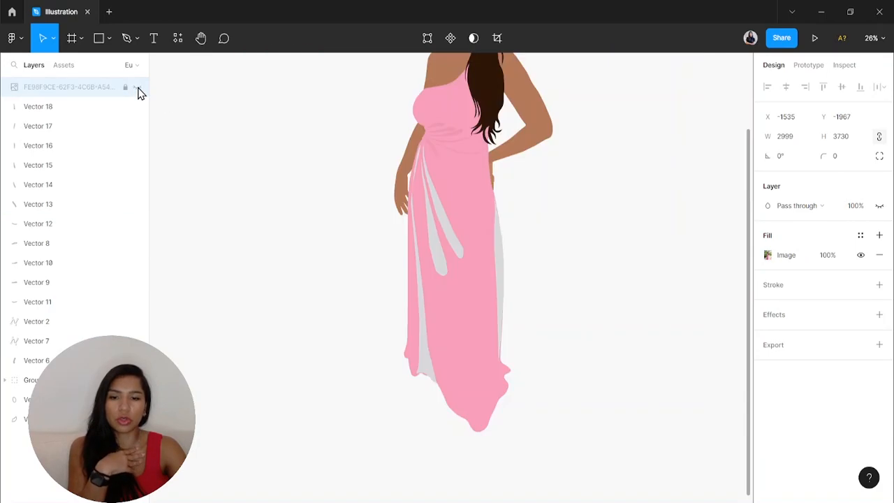
click(482, 189)
click(767, 255)
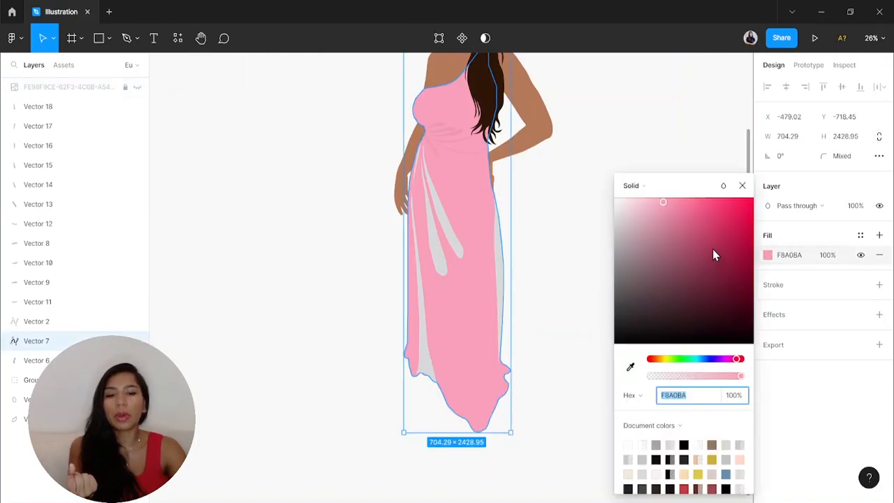
click(666, 202)
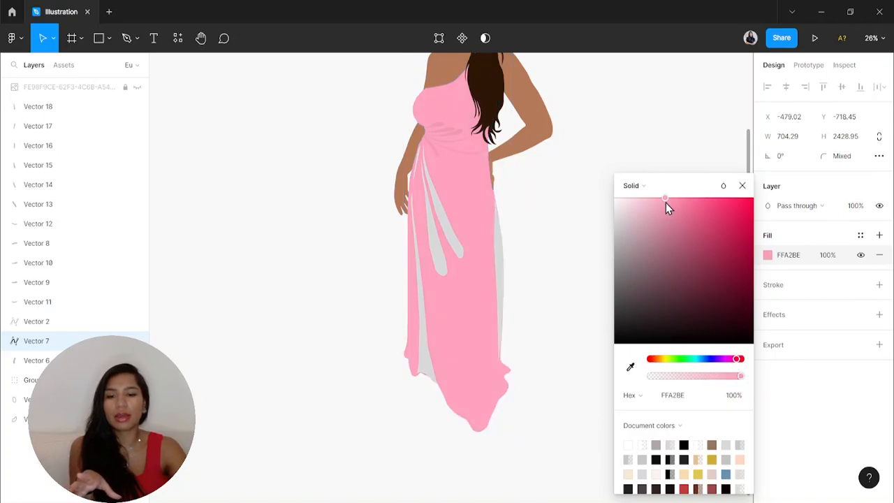
Fill the four gray folds on the front and left of the skirt with the dress pink darkened to F896B3
click(445, 140)
scroll(451, 142, up, 3)
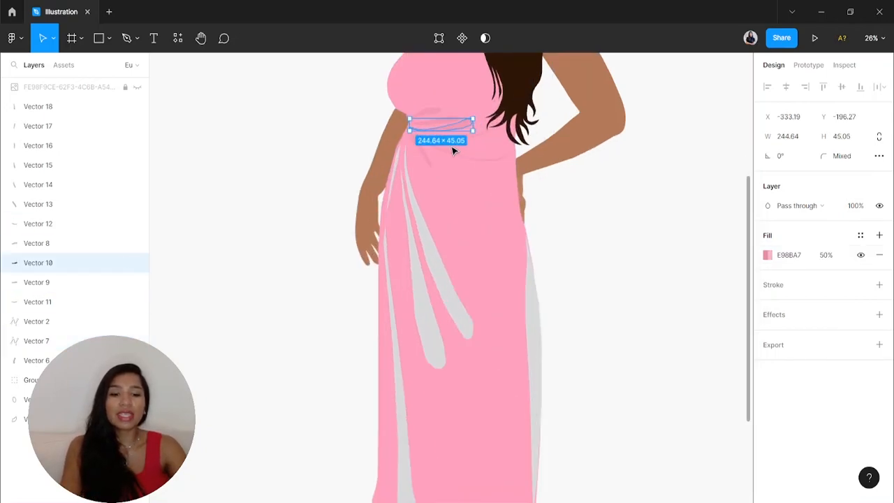
click(445, 298)
shift+click(399, 333)
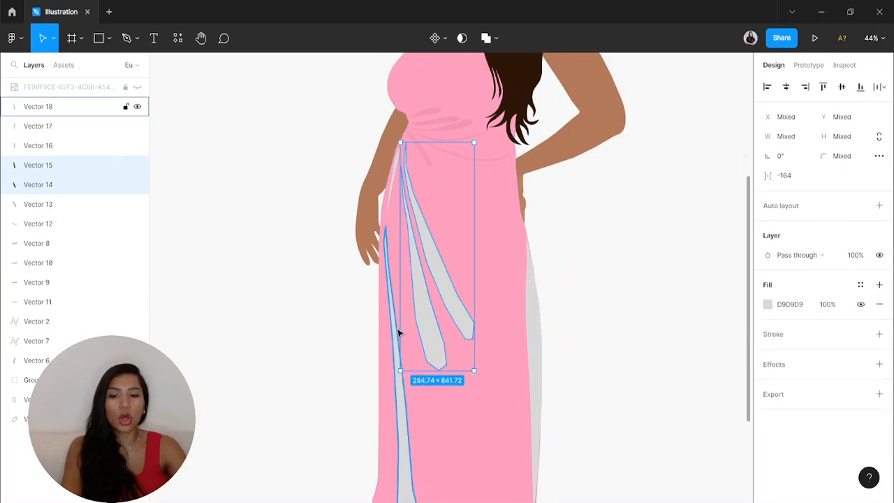
shift+click(383, 142)
shift+click(393, 186)
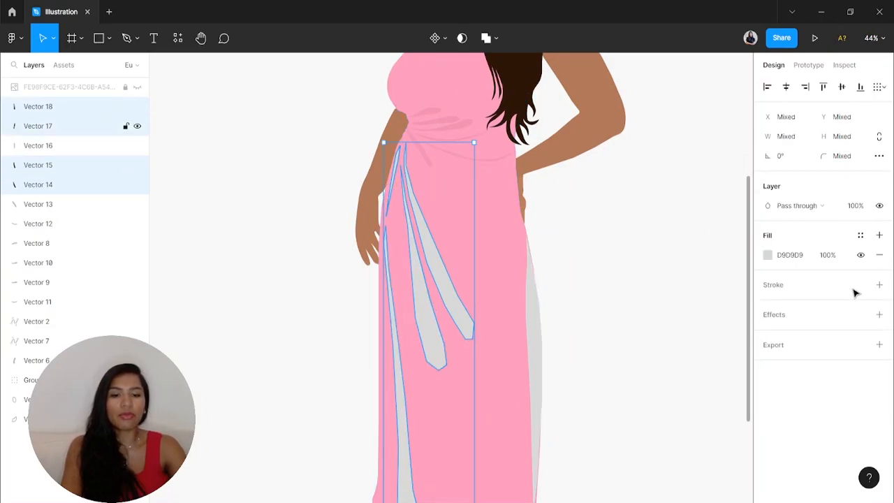
click(767, 255)
click(630, 366)
click(507, 219)
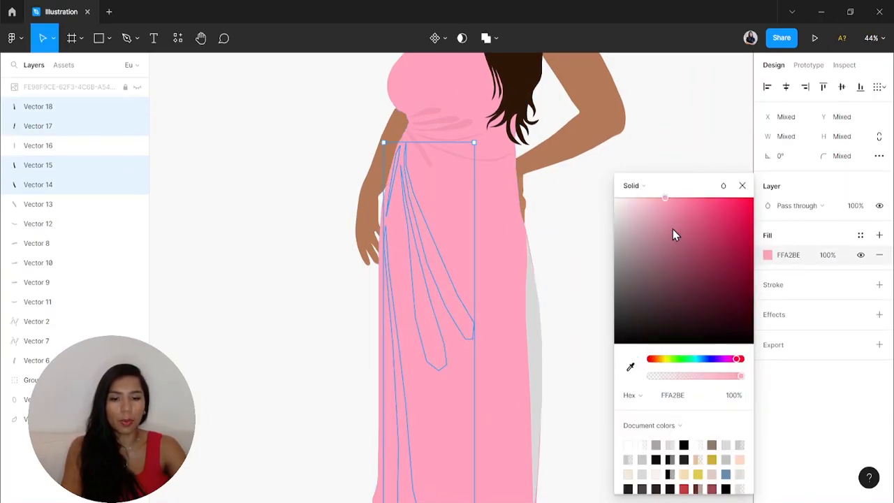
drag(668, 201, 670, 207)
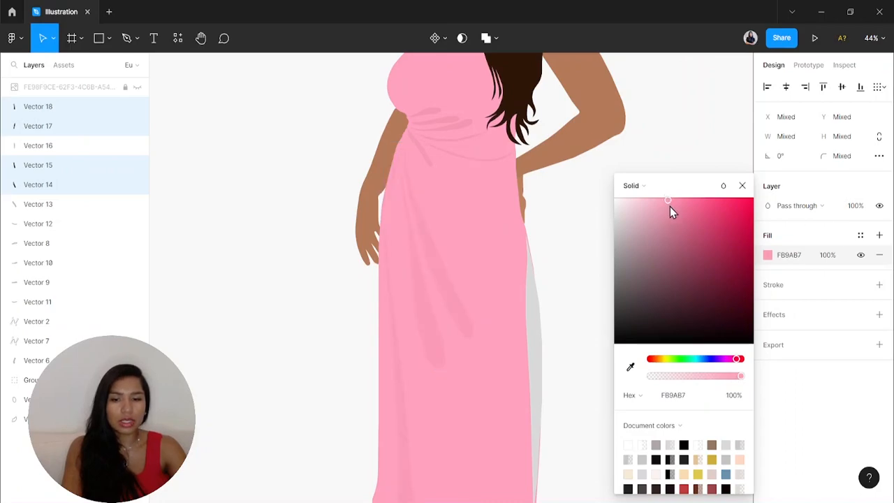
Set the fill opacity of the four skirt folds to 60% and deselect them
click(834, 258)
text(90)
key(Return)
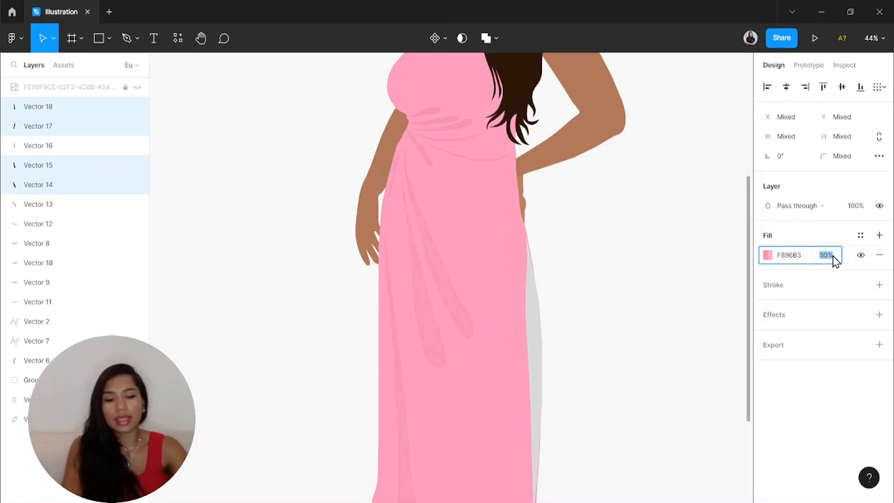
scroll(647, 205, down, 3)
click(646, 206)
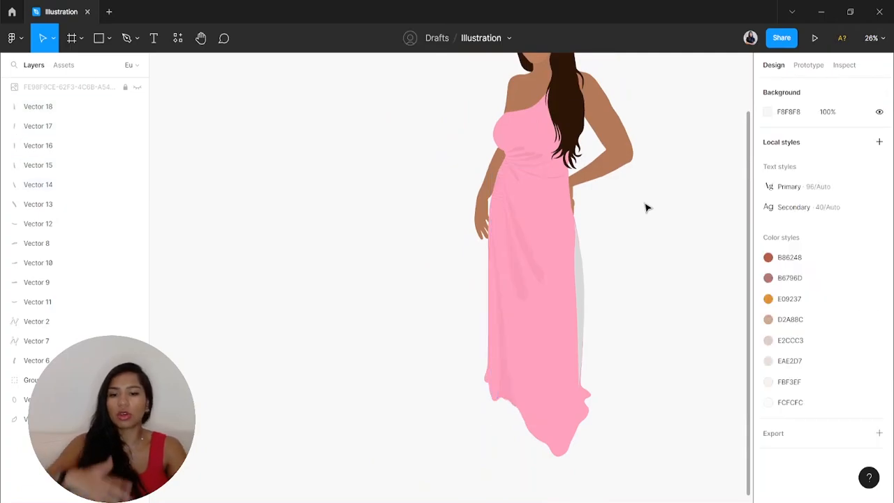
Fill the gray strip along the skirt's right edge with F896B3 and check the long left fold's fill opacity
click(583, 287)
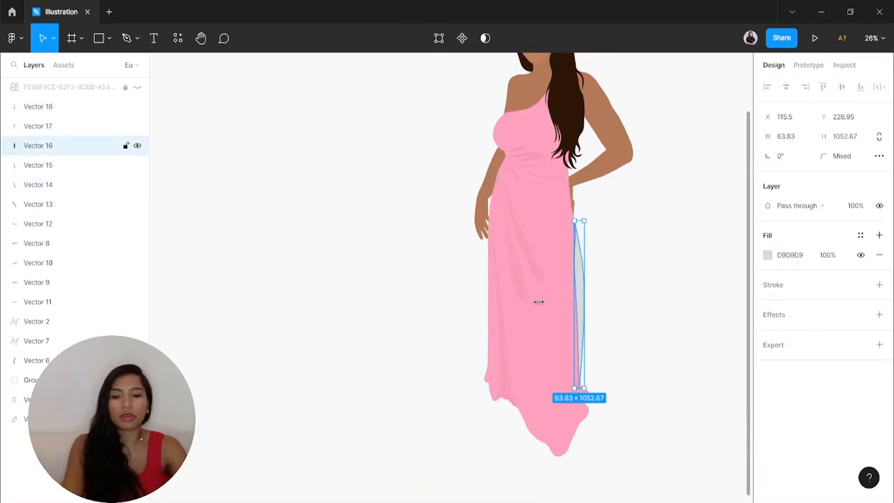
shift+click(505, 320)
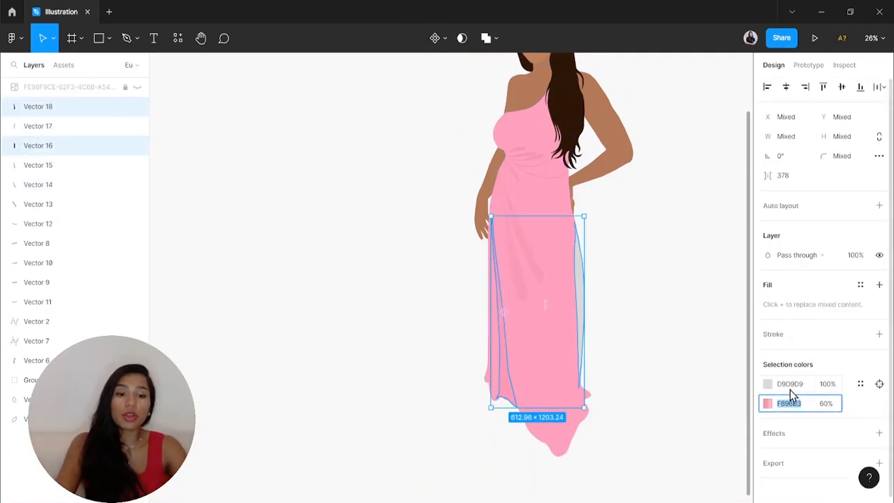
click(681, 349)
click(584, 308)
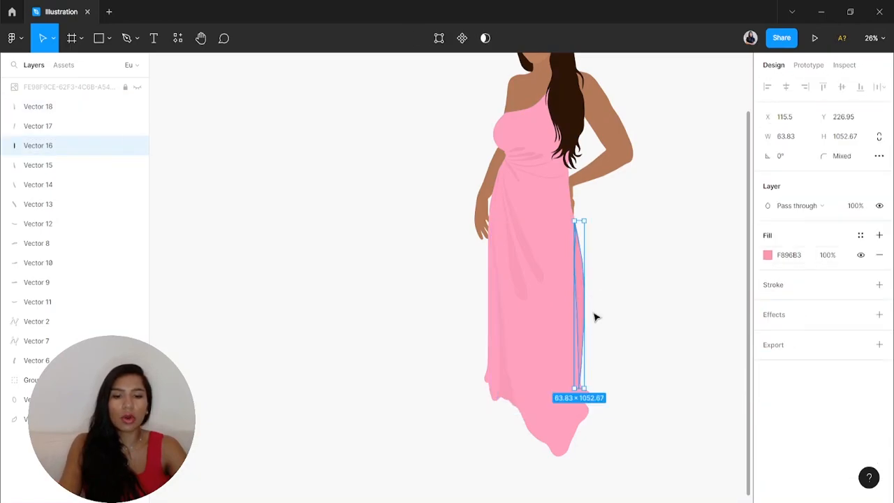
click(590, 287)
click(503, 350)
click(825, 256)
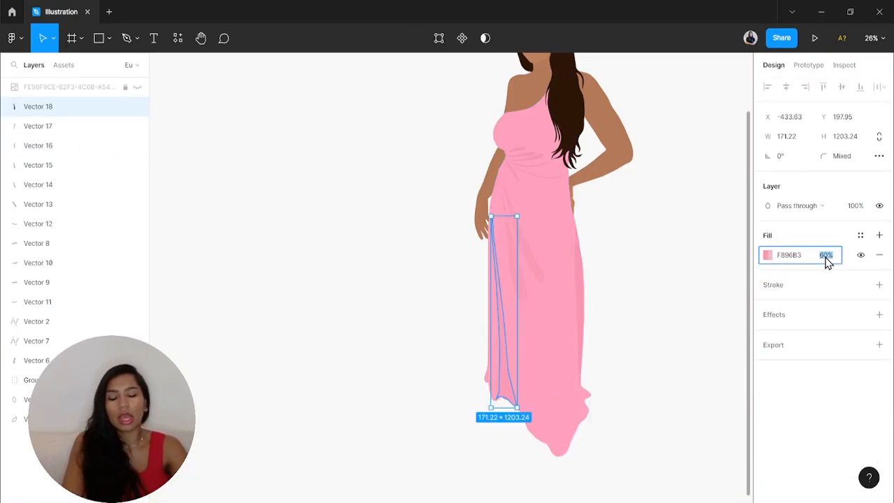
click(659, 231)
Review the shaded dress across the whole figure and inspect the group holding the bent arm on the right
scroll(667, 241, down, 4)
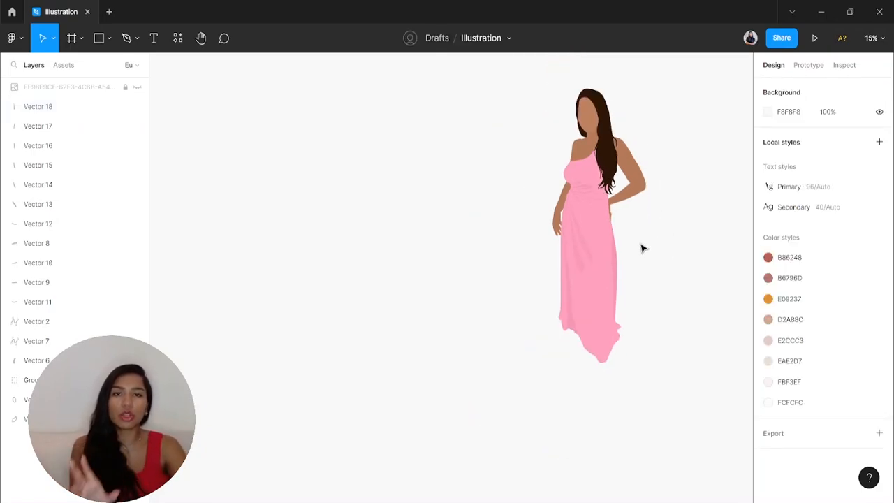
scroll(594, 234, right, 3)
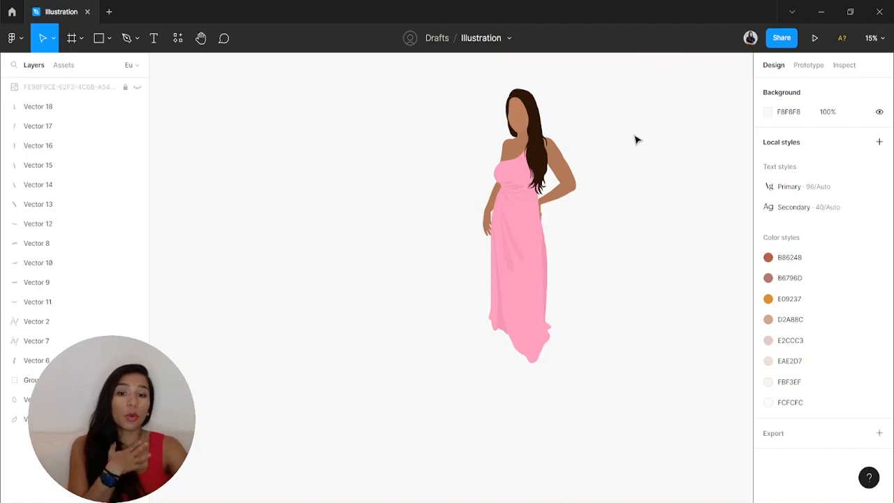
scroll(531, 216, up, 5)
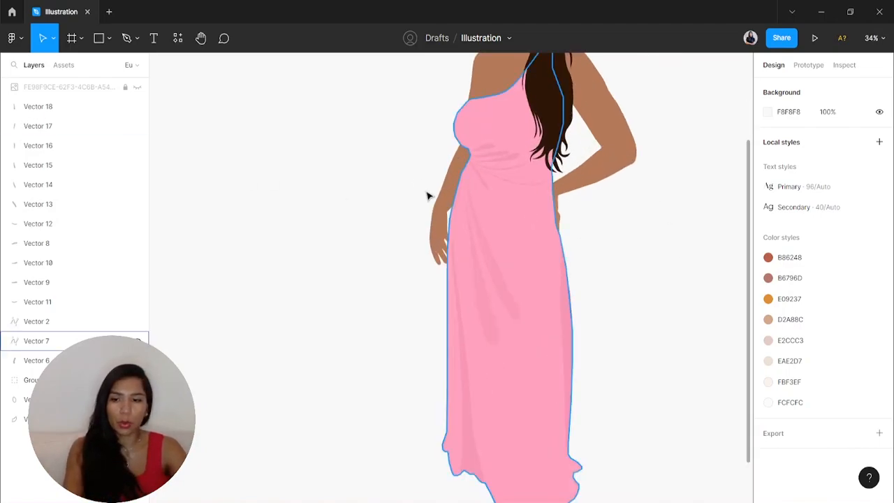
click(611, 171)
scroll(643, 181, down, 1)
click(684, 182)
click(619, 140)
scroll(619, 311, up, 2)
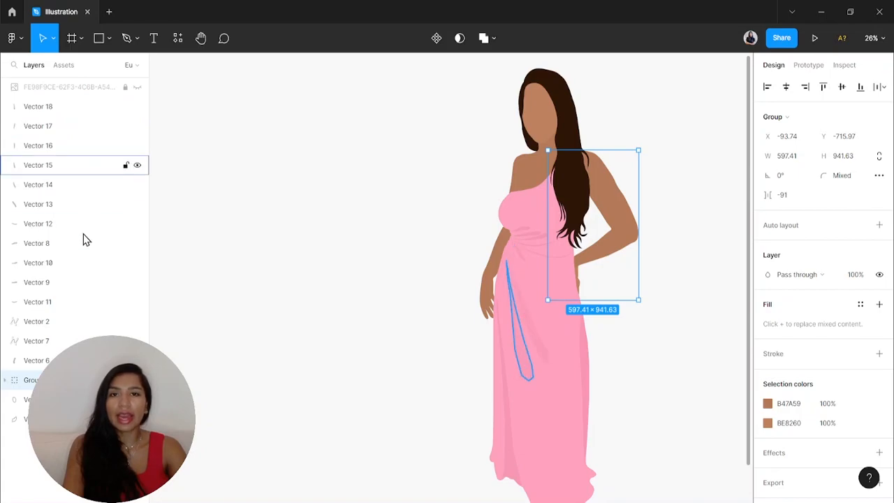
Select the hair shape and move its layer below the dress layer
click(386, 274)
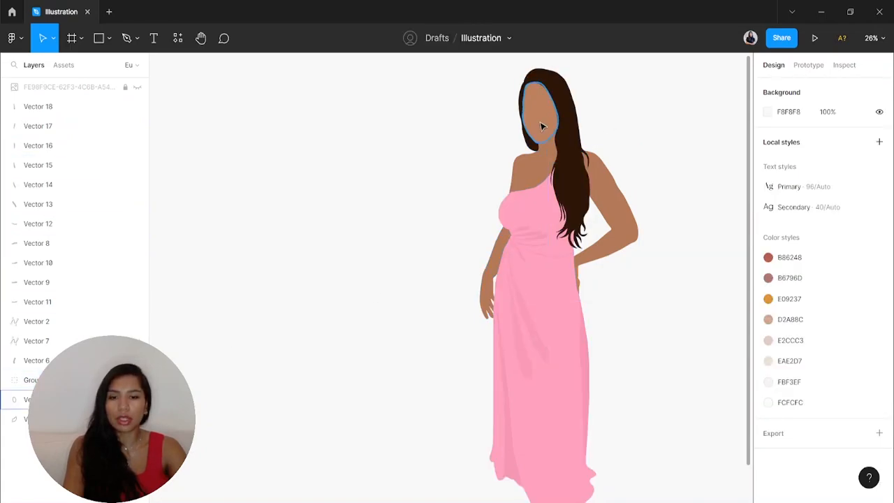
click(541, 125)
click(571, 133)
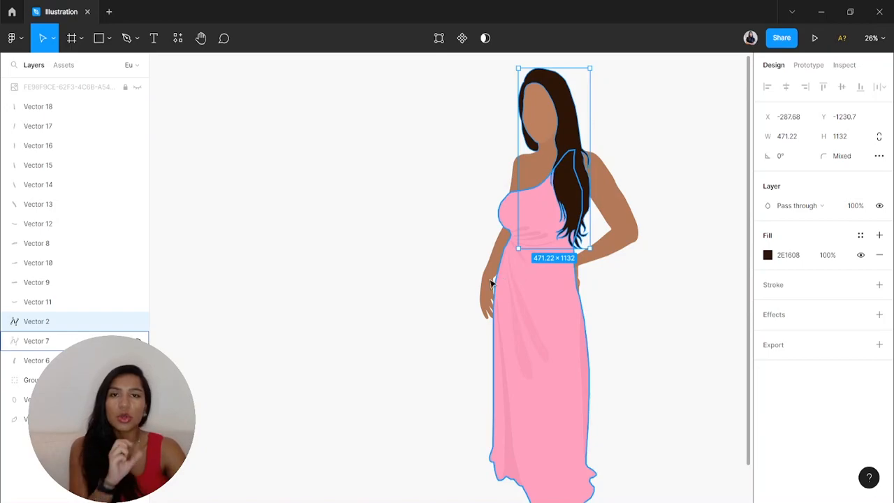
drag(34, 322, 34, 349)
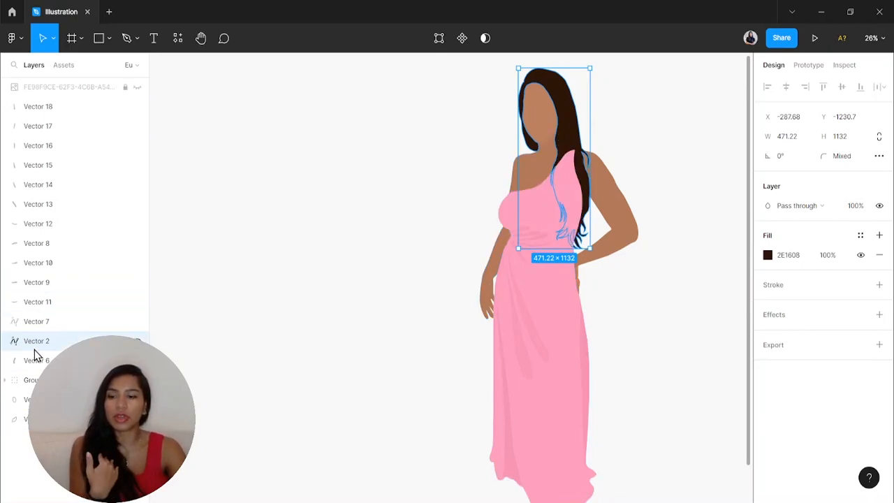
Move the hair layer back above the dress layer and show the reference photo
drag(34, 345, 35, 319)
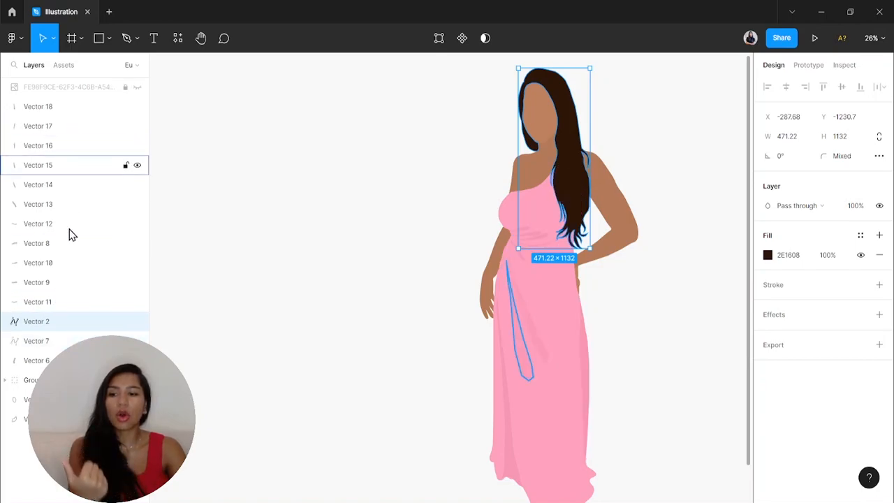
click(138, 88)
Place the reference photo beneath all the illustration layers, then return it to the top of the layer order
click(91, 90)
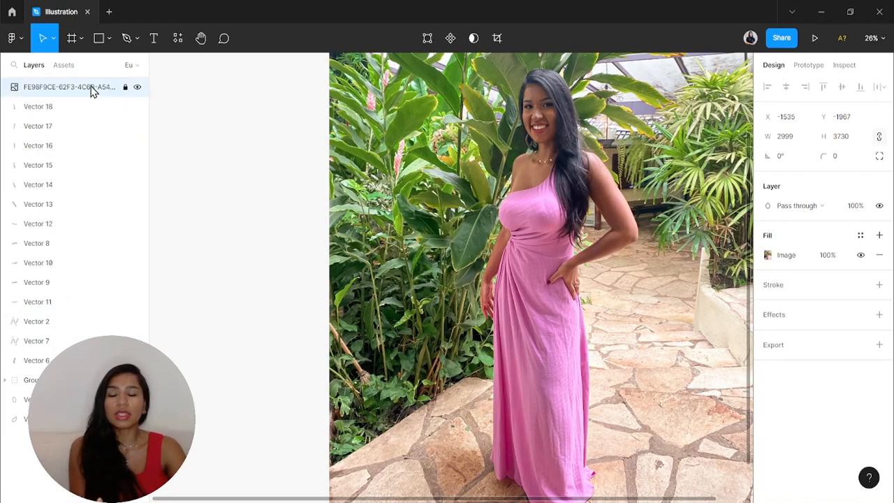
drag(91, 89, 28, 428)
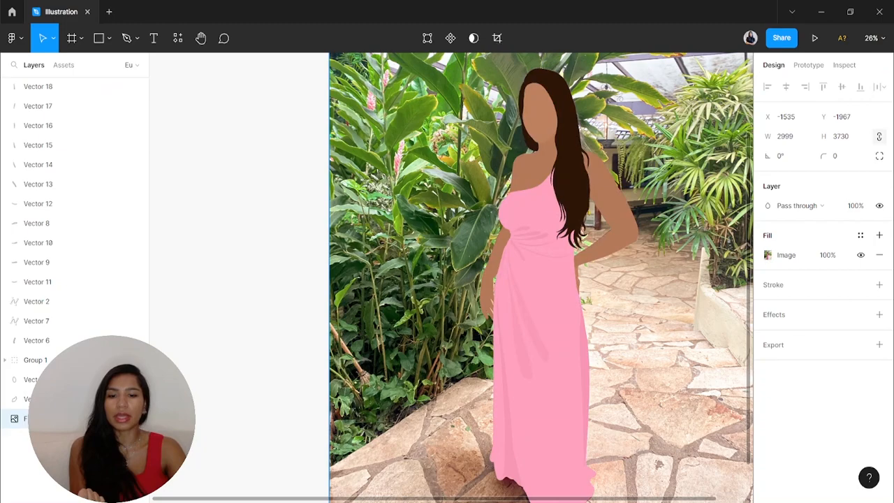
scroll(355, 213, down, 4)
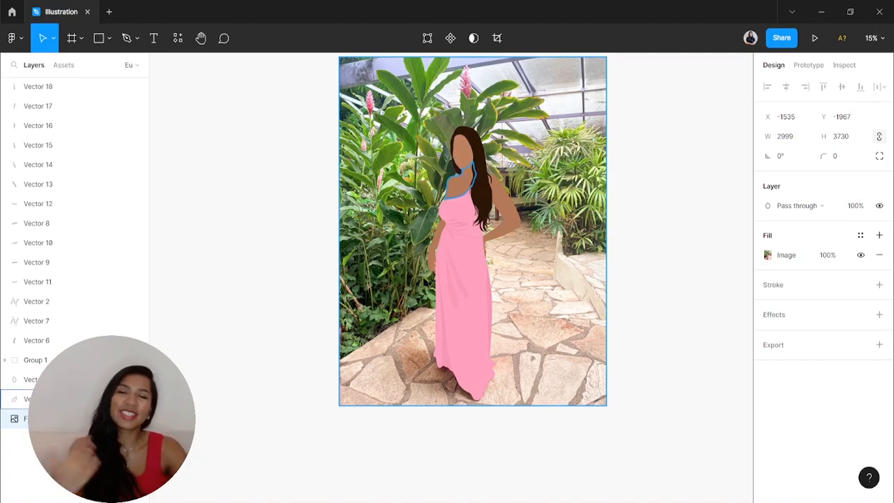
drag(70, 418, 70, 87)
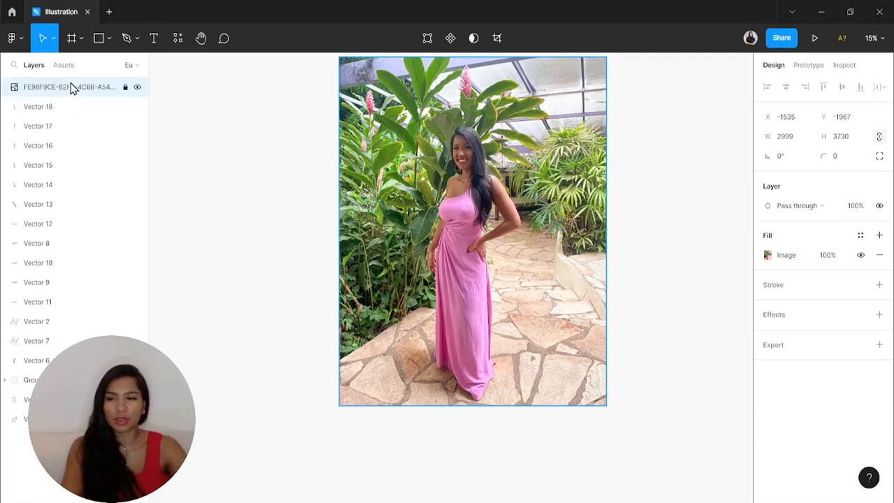
Compare the face shape's outline with the face in the reference photo, then select the photo's layer
scroll(435, 164, up, 3)
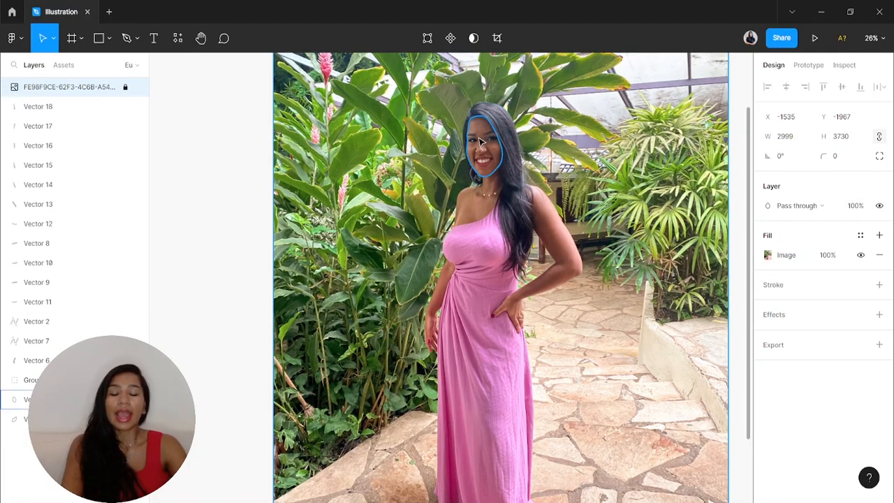
scroll(481, 132, up, 4)
click(490, 130)
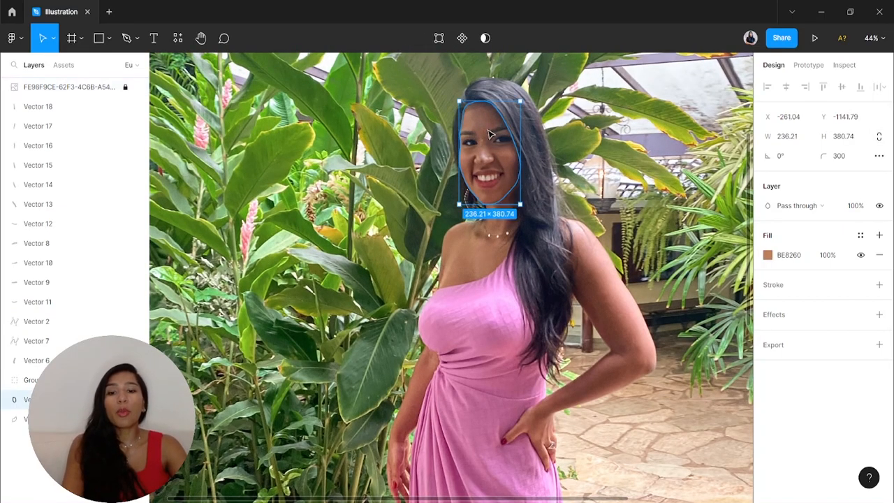
scroll(494, 125, up, 3)
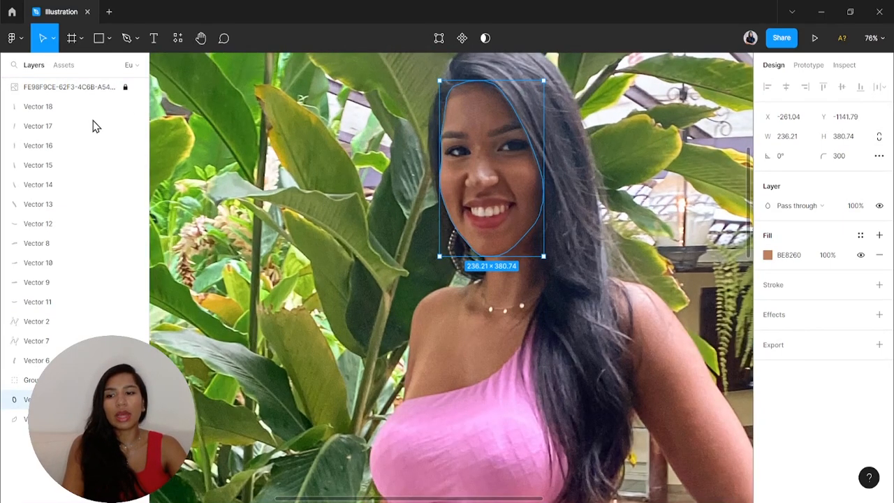
scroll(217, 126, down, 3)
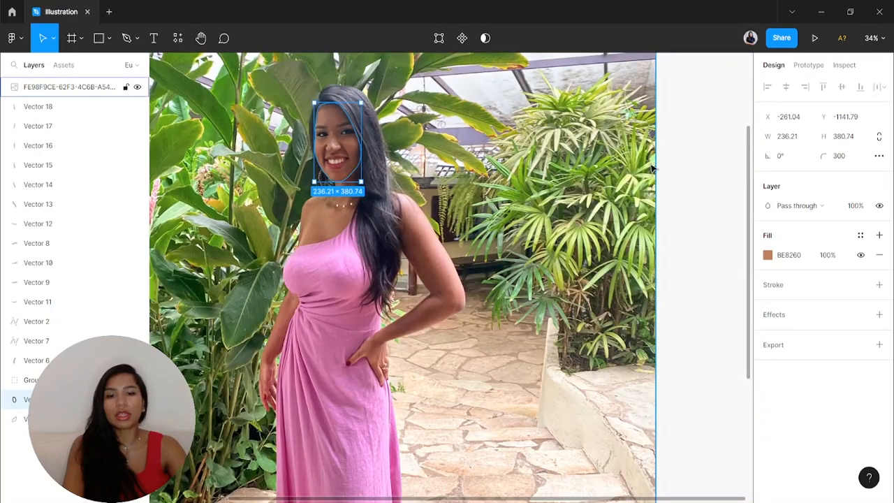
click(108, 88)
scroll(210, 126, left, 1)
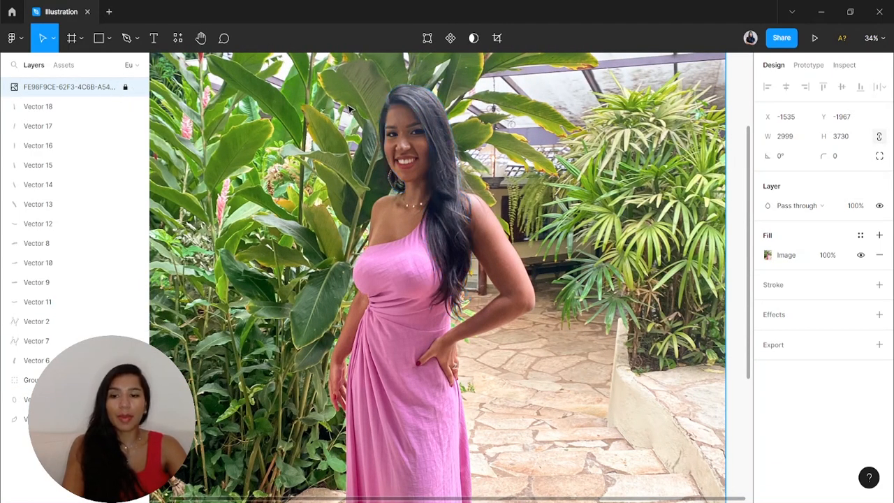
Area-select all the illustration shapes over the locked reference photo, then clear the selection
scroll(372, 123, down, 5)
drag(343, 96, 551, 329)
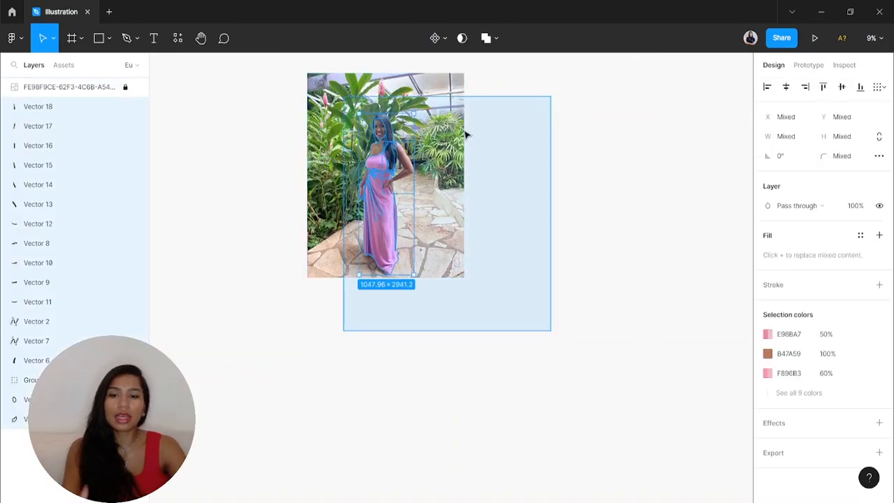
click(676, 209)
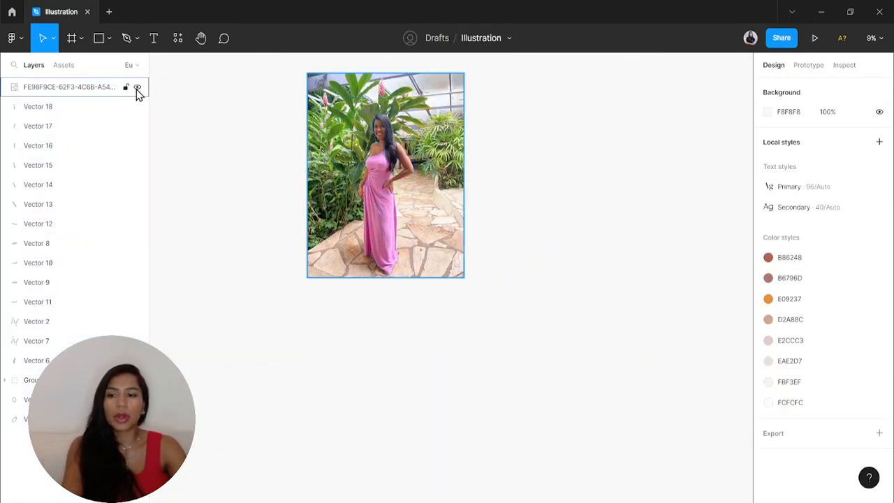
Hide the reference photo, select the dress shape to locate its layer, and deselect it
click(137, 87)
scroll(409, 170, up, 5)
click(353, 284)
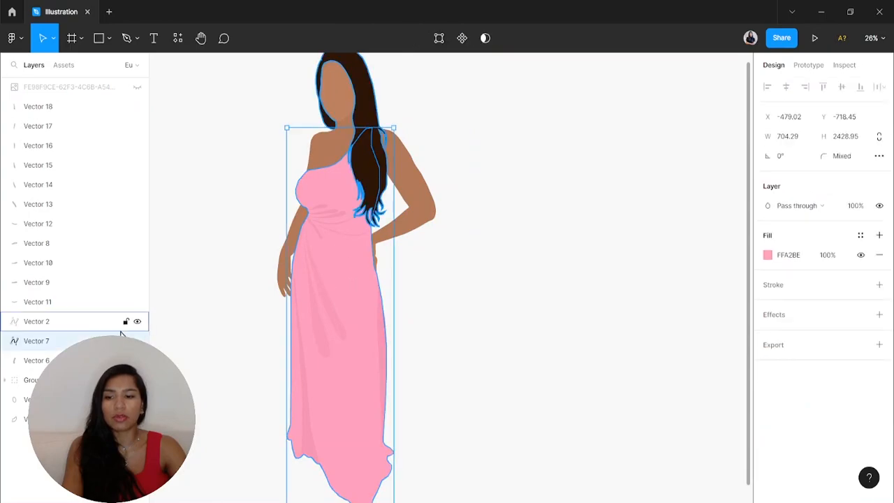
click(177, 326)
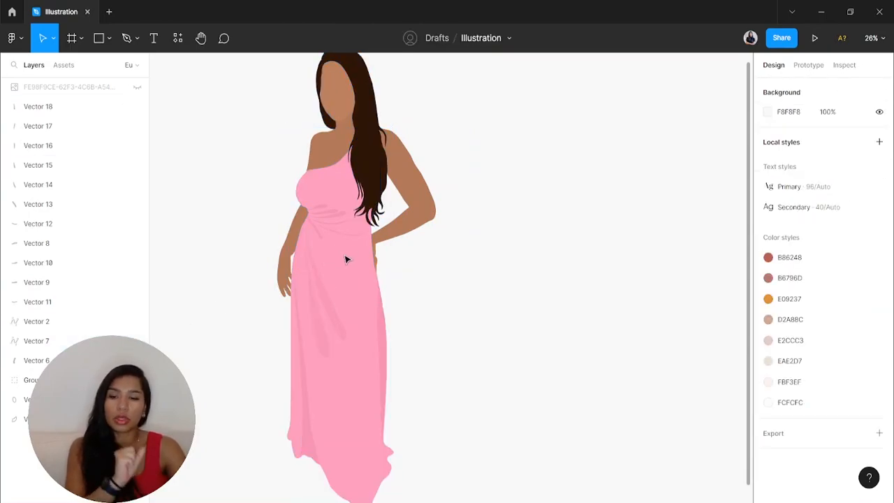
Examine the arrangement and copy commands available for the dress shape, including Send to back, without applying any
right_click(345, 257)
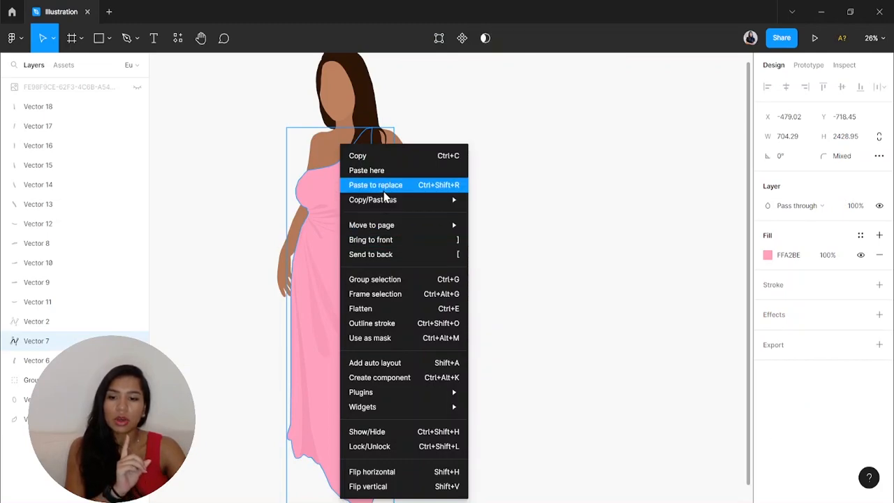
mouse_move(395, 229)
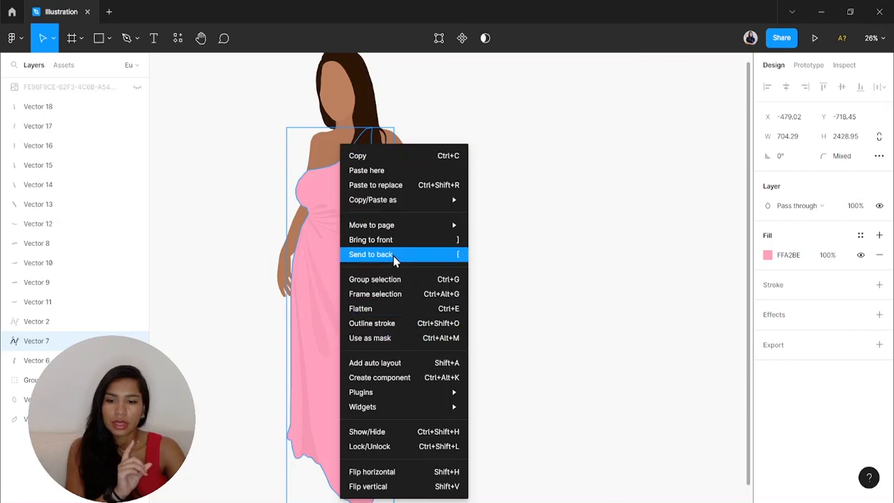
click(585, 267)
click(479, 280)
right_click(345, 255)
mouse_move(412, 201)
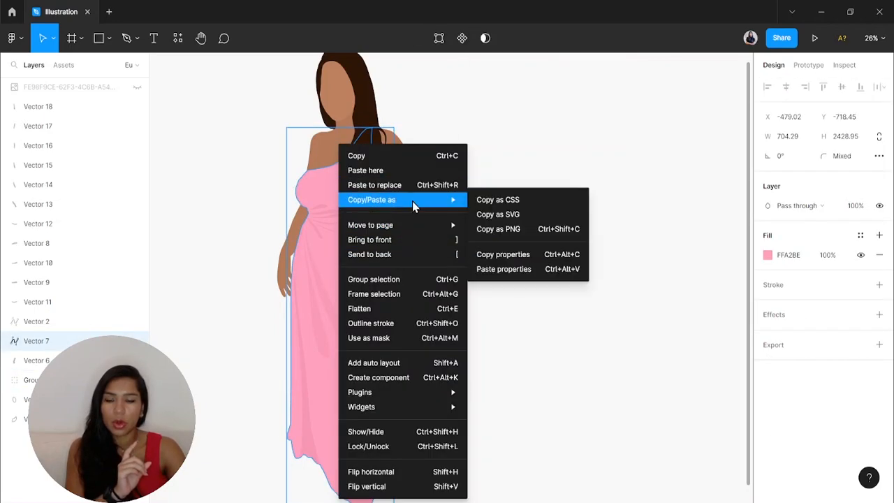
click(646, 114)
click(500, 426)
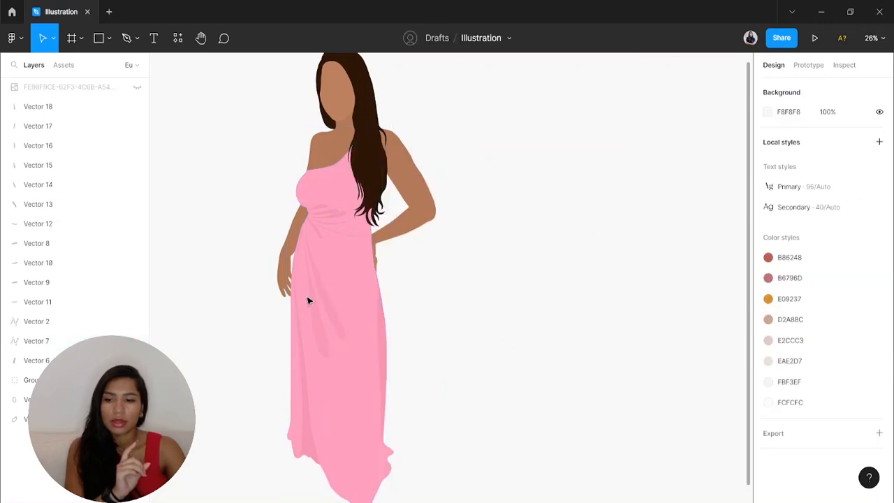
right_click(349, 273)
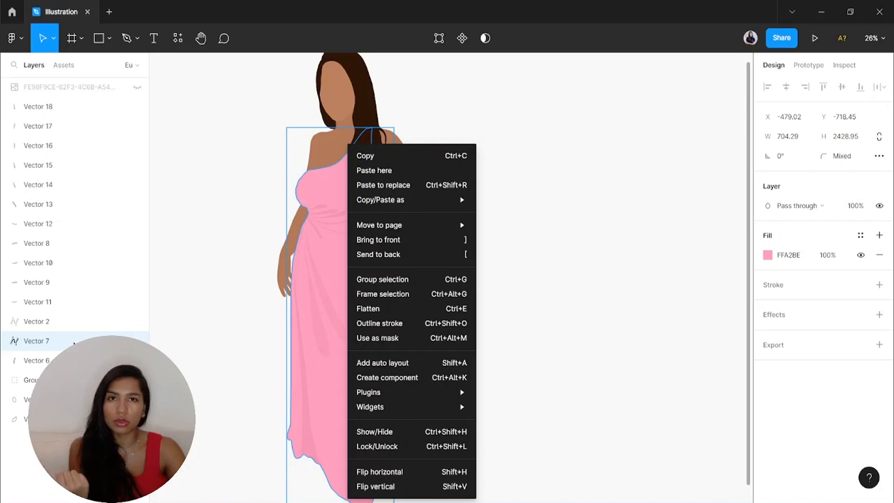
key(Escape)
click(483, 245)
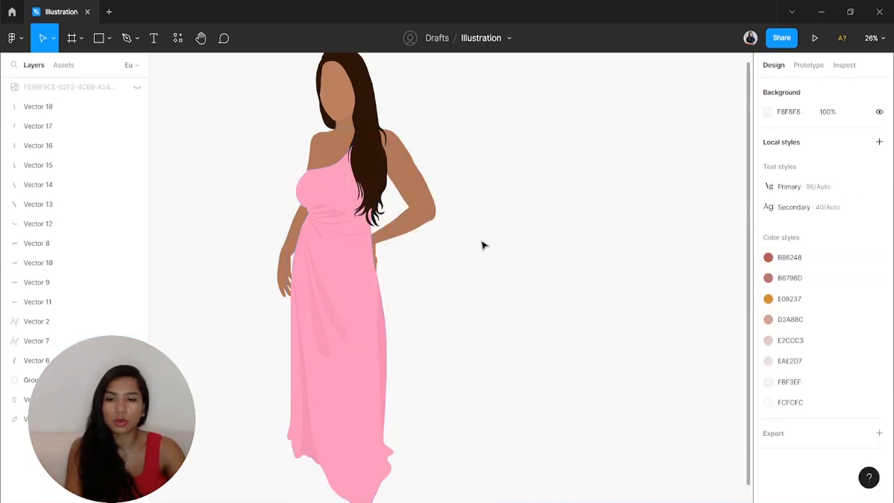
Show the reference photo and select the neck and shoulder shape beneath it
click(92, 90)
click(137, 87)
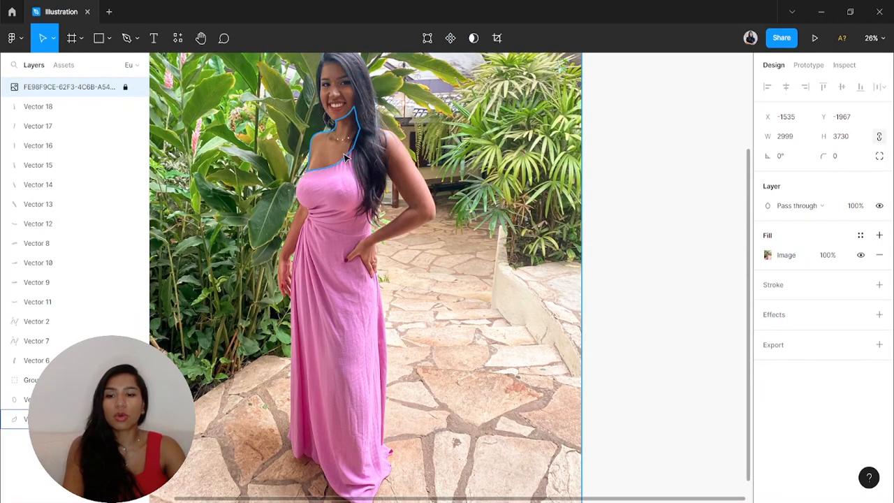
click(344, 158)
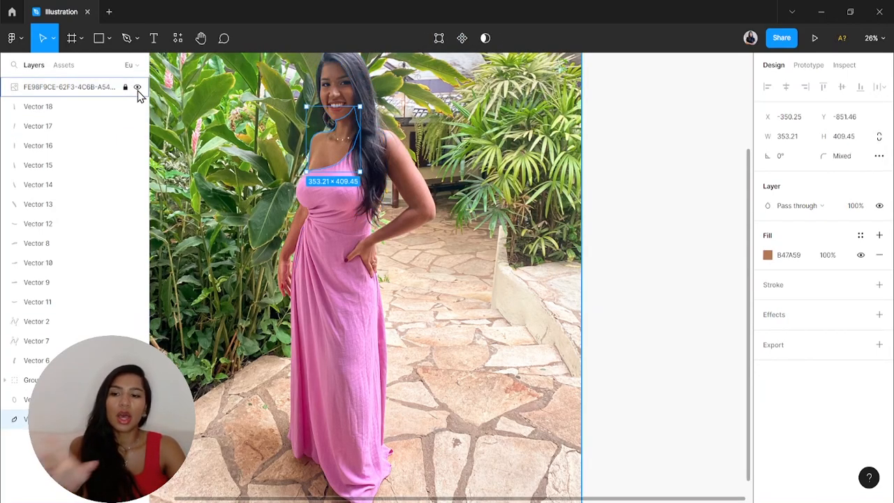
Toggle the reference photo's visibility repeatedly to compare it with the illustration, leaving it hidden
click(137, 90)
click(137, 89)
click(137, 89)
click(136, 90)
click(137, 89)
click(137, 90)
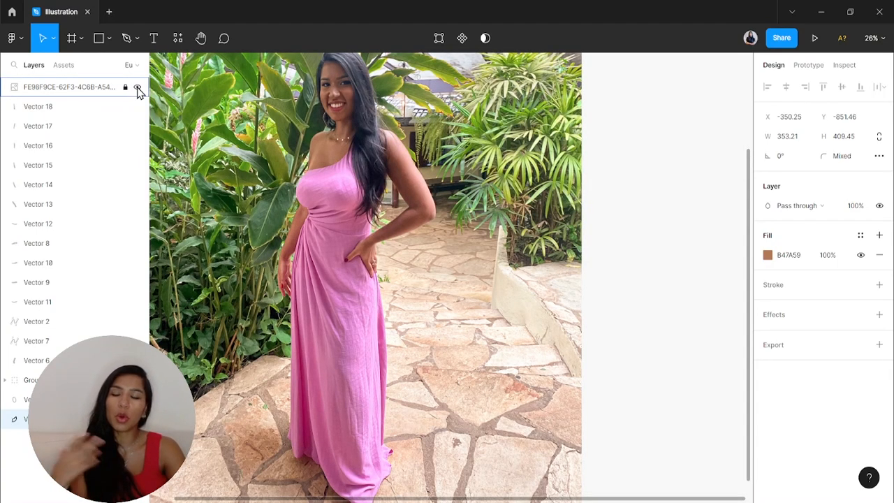
click(137, 89)
click(104, 88)
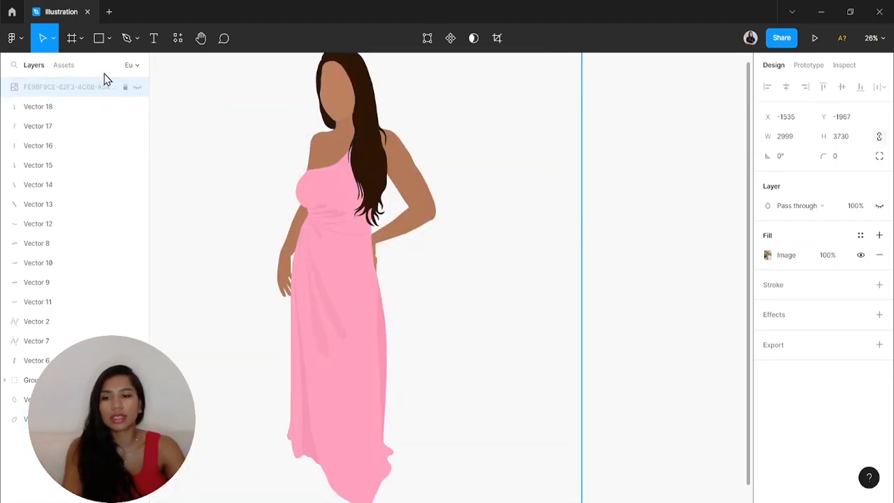
click(139, 88)
click(140, 88)
Select the hair shape and toggle the visibility of the hair and dress layers to check each one
click(362, 105)
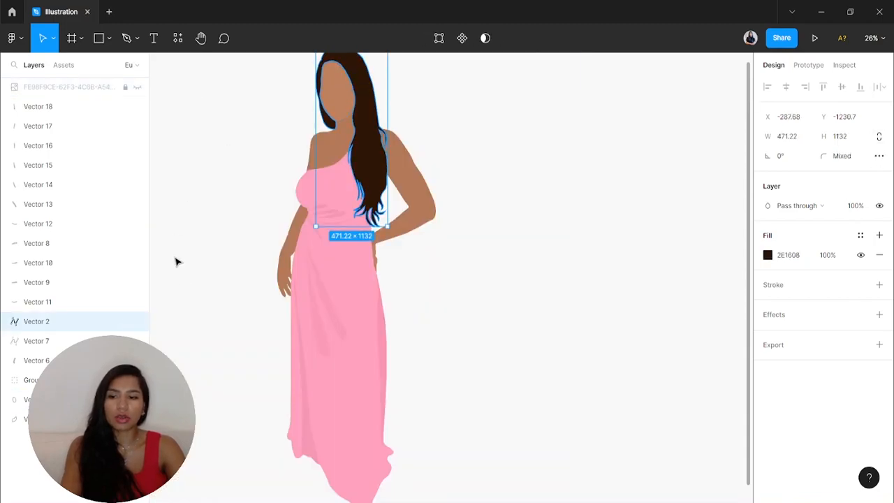
click(137, 322)
click(137, 322)
click(137, 322)
click(137, 322)
click(137, 340)
click(137, 341)
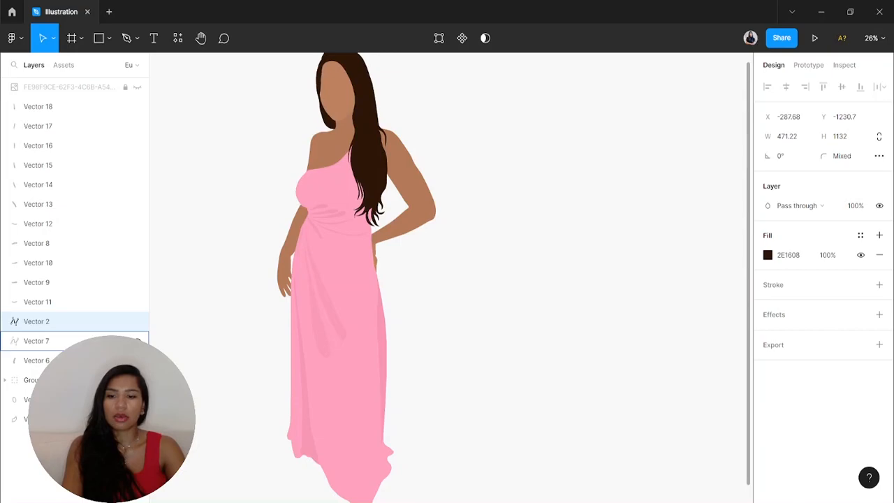
Compare the hair shape's outline with the reference photo, then hide the photo and deselect the hair
click(137, 87)
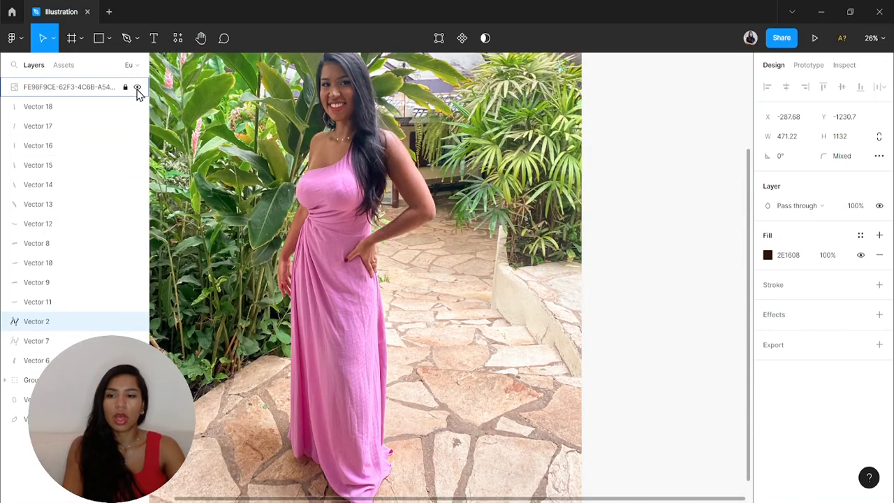
scroll(280, 124, up, 3)
scroll(469, 201, up, 3)
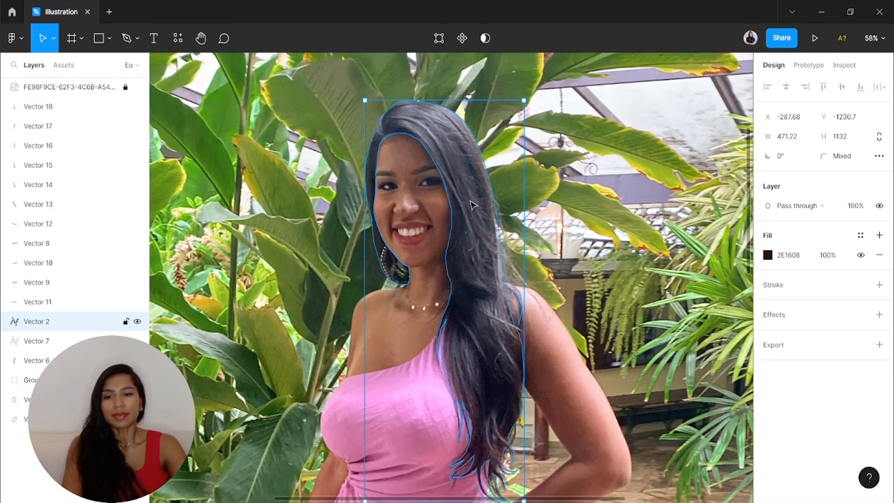
click(137, 87)
scroll(339, 202, down, 5)
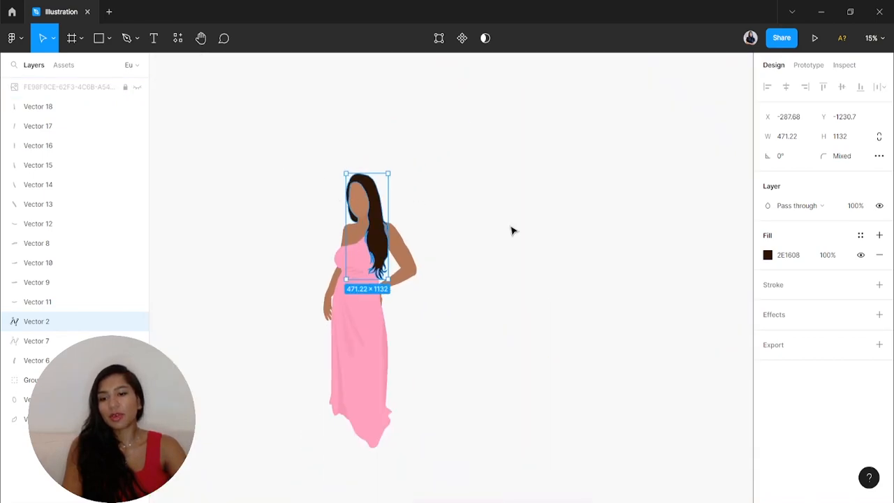
click(512, 231)
Inspect the bent arm's group and the shapes inside it, then select the whole group
scroll(409, 283, up, 4)
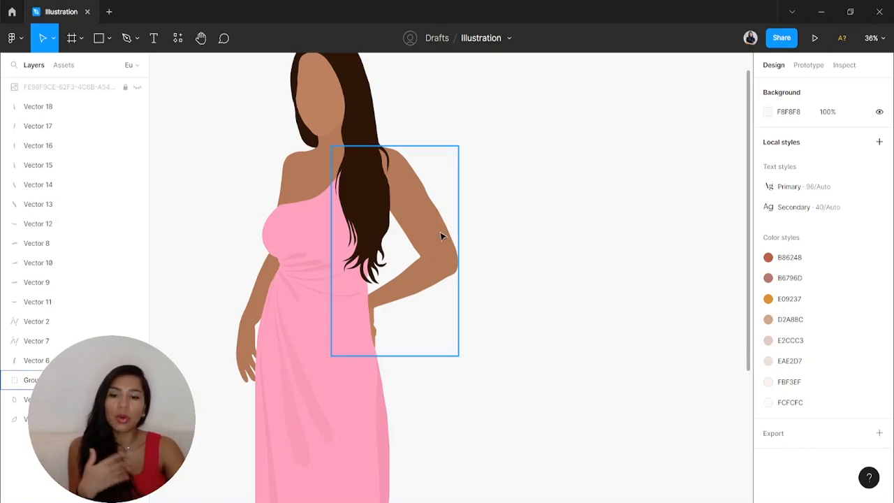
click(440, 236)
double_click(433, 219)
click(496, 202)
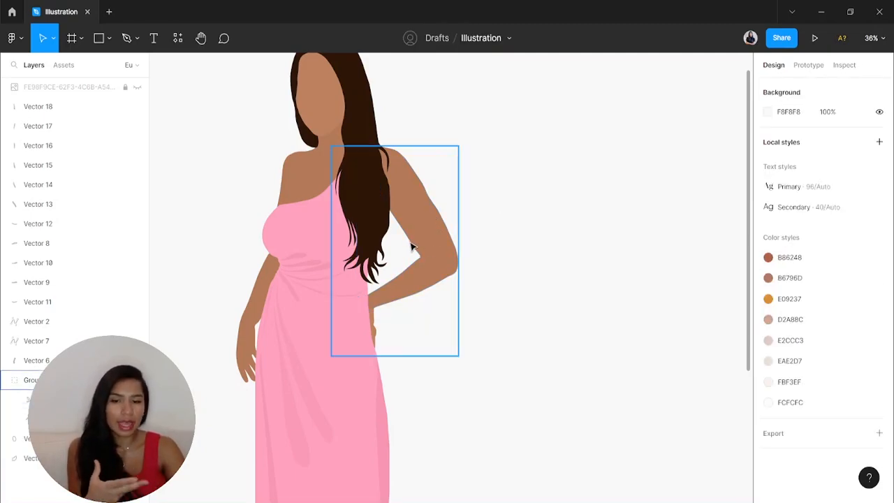
click(412, 243)
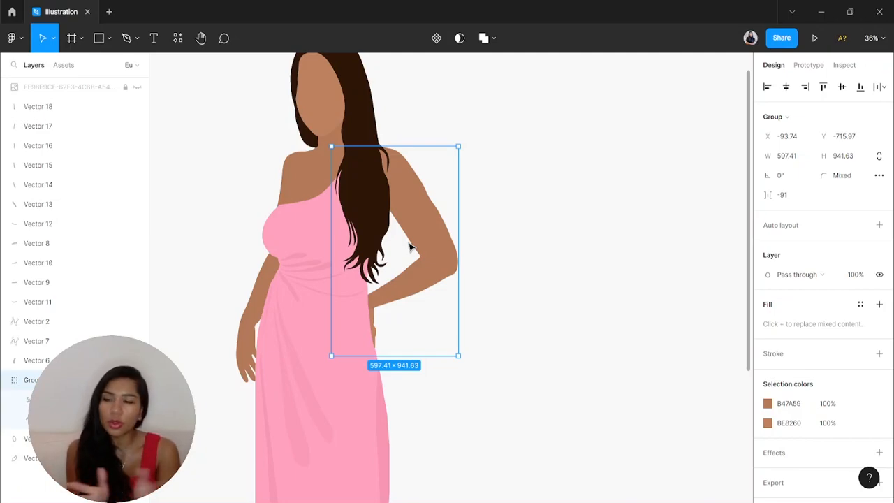
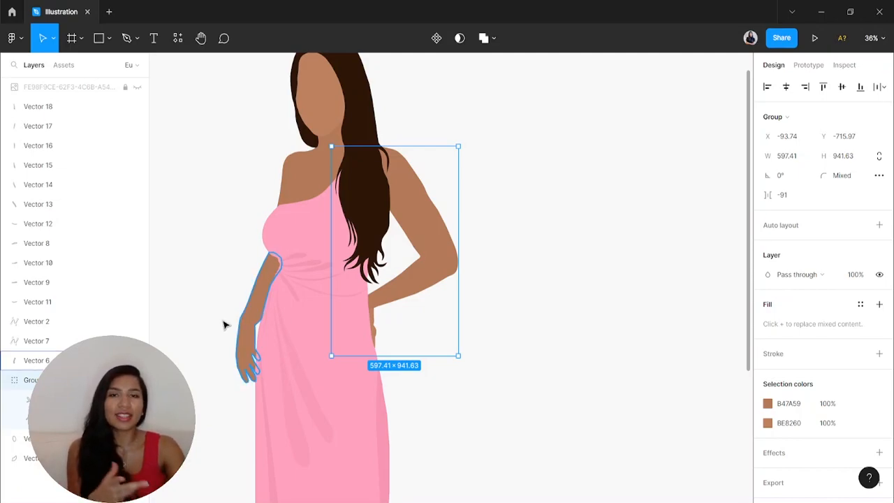
Look over the skirt and select the dress shape to check its layer against the bent arm's group
scroll(325, 249, down, 2)
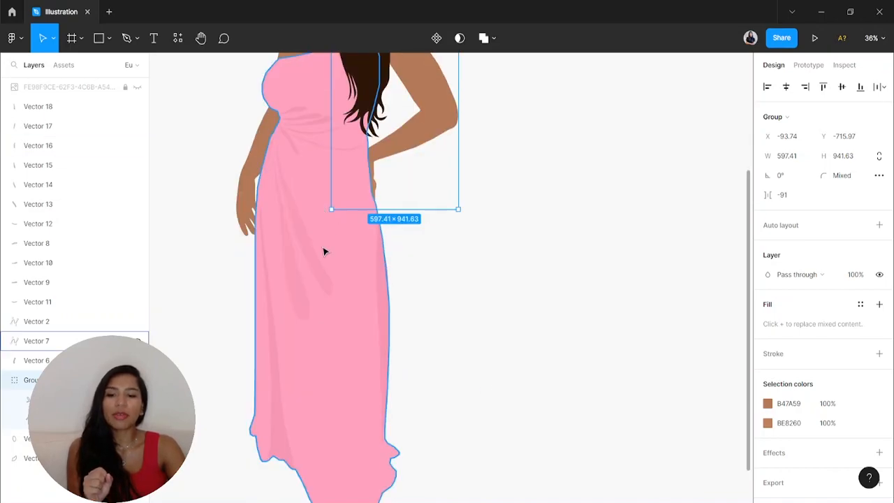
scroll(325, 249, up, 1)
click(348, 255)
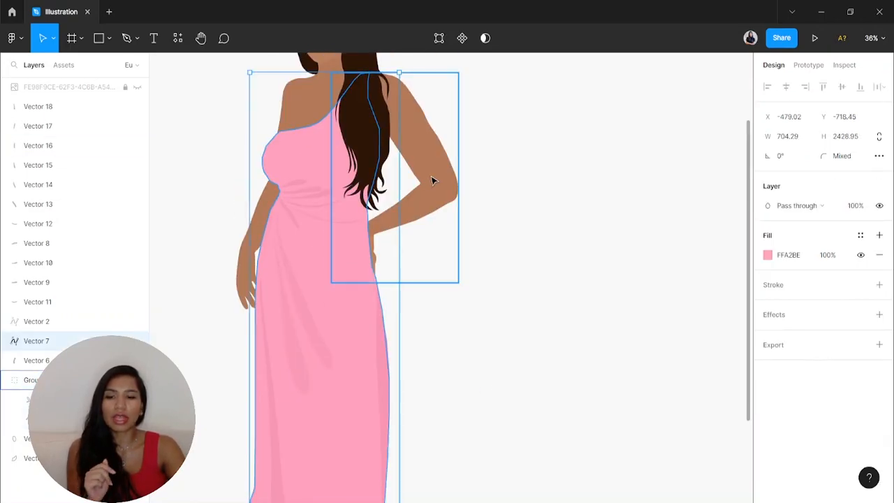
Check the bent arm against the reference photo and move its group above the dress layer
click(433, 181)
click(137, 88)
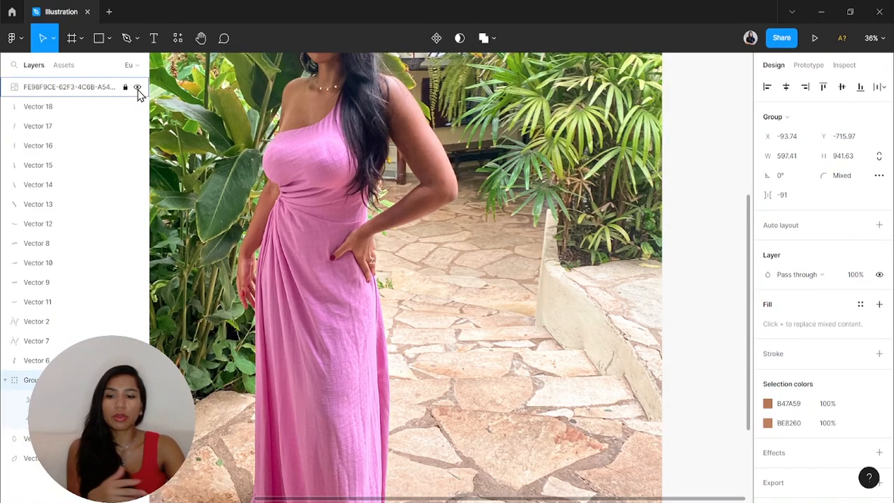
click(138, 88)
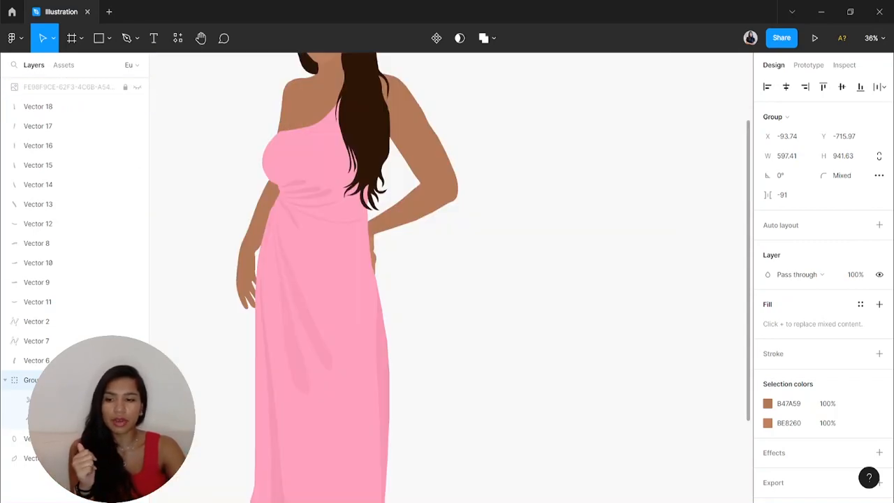
drag(49, 380, 51, 337)
click(480, 287)
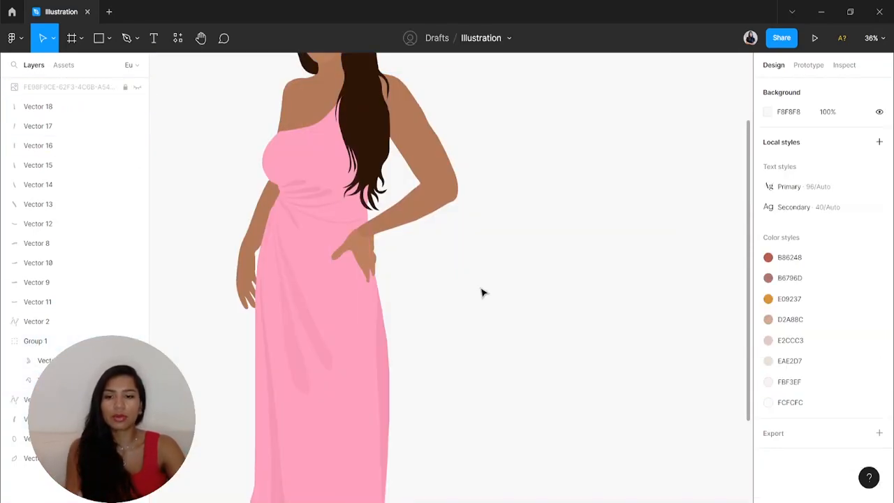
Match the fill of the hand on the hip to the arm's skin colour, B47A59
scroll(481, 285, down, 2)
scroll(479, 285, down, 2)
scroll(426, 266, up, 3)
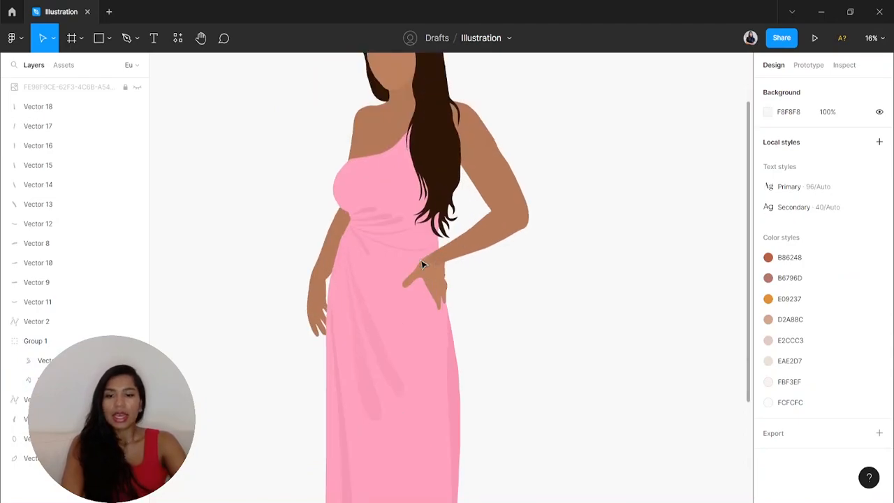
double_click(434, 288)
scroll(450, 285, up, 3)
click(514, 260)
double_click(417, 266)
click(502, 192)
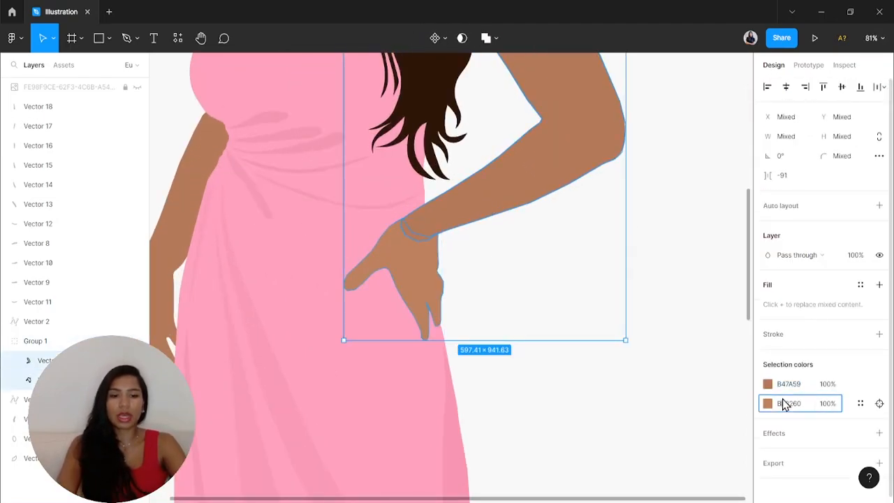
click(590, 325)
scroll(591, 326, down, 5)
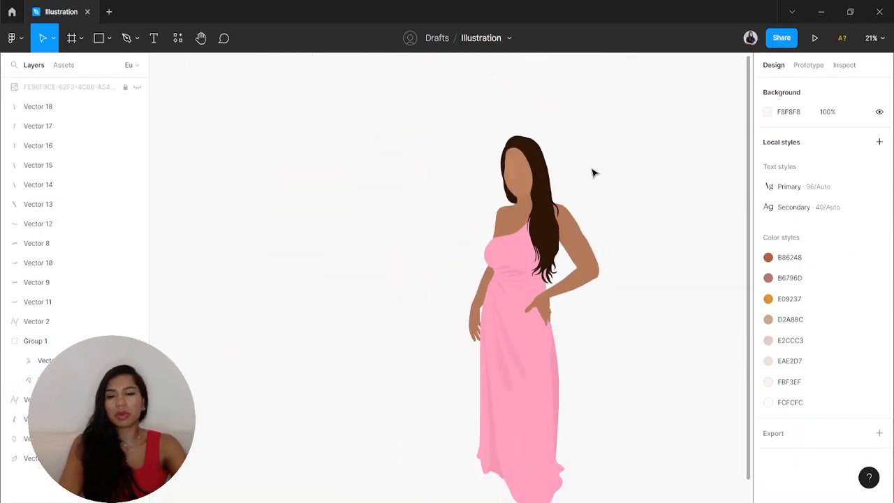
scroll(571, 307, up, 4)
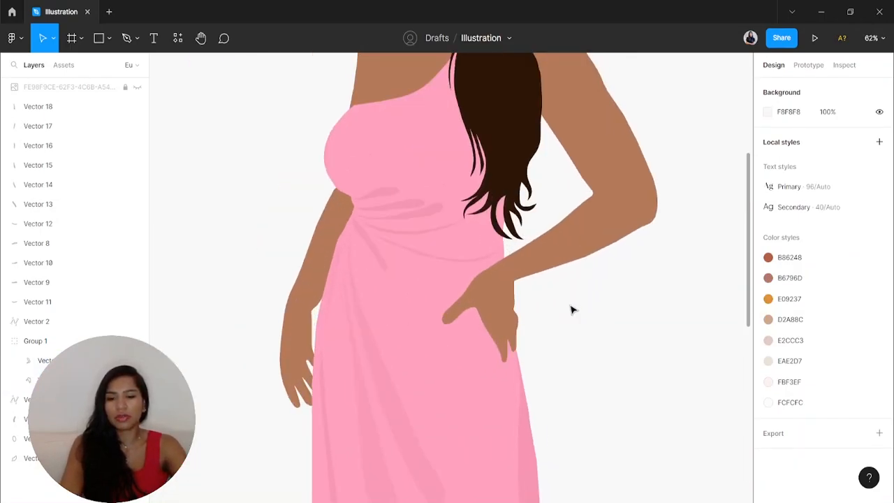
Show the reference photo to compare the hand and dress, then hide it and review the whole figure
click(136, 89)
scroll(242, 279, up, 3)
scroll(264, 274, down, 4)
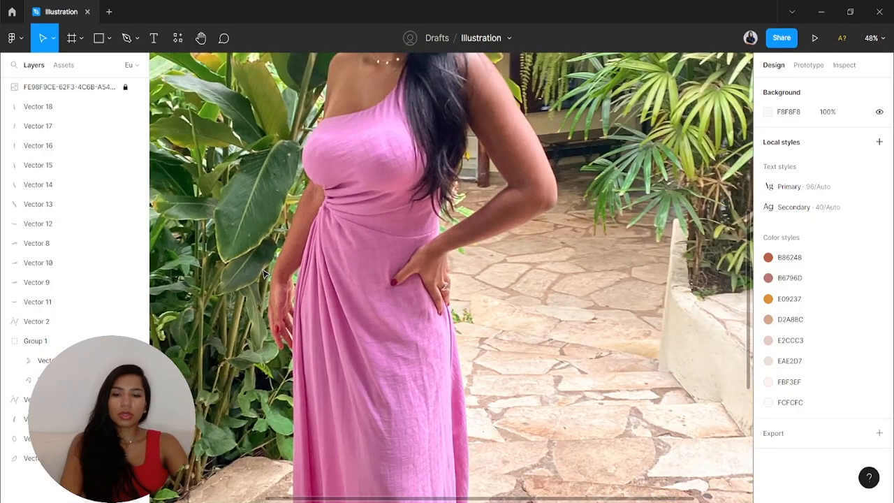
click(137, 88)
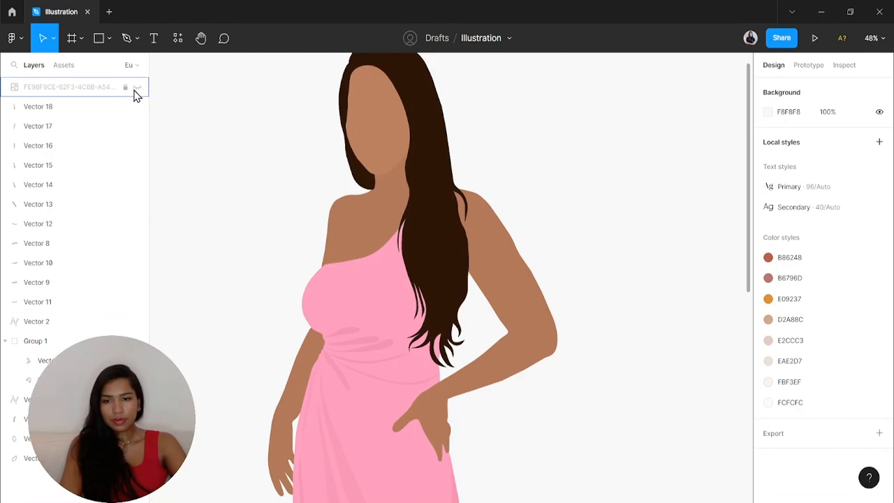
scroll(536, 232, down, 4)
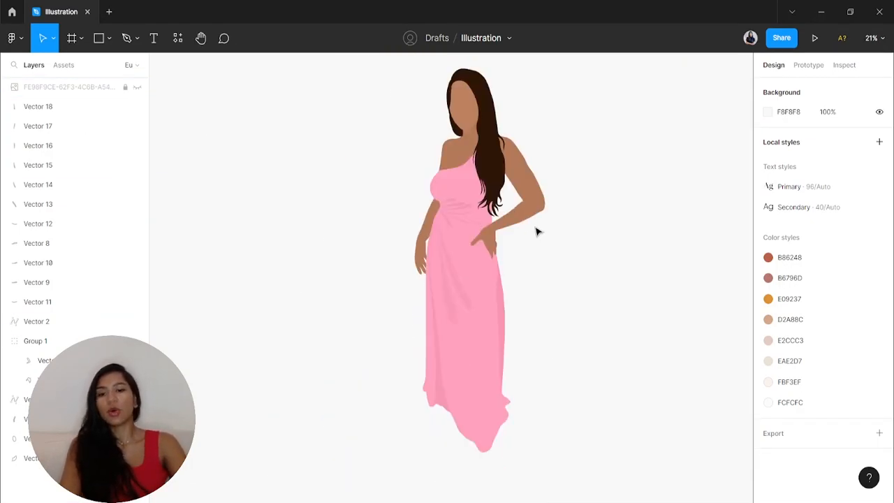
scroll(597, 211, right, 2)
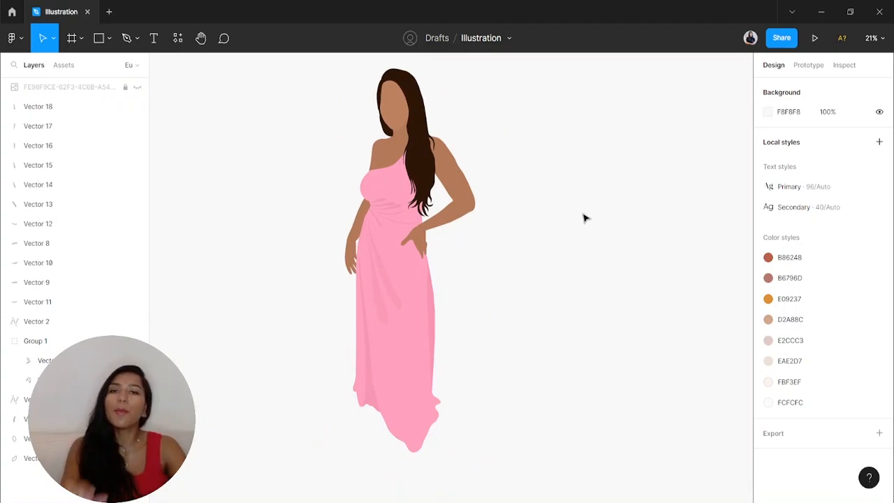
Darken the fill of the neck and shoulder shape slightly to AE7657
click(398, 150)
scroll(398, 151, up, 2)
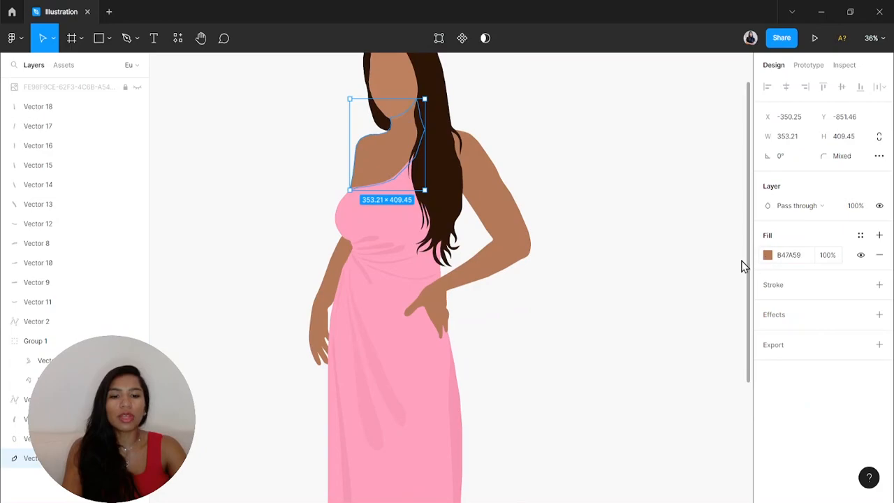
click(768, 255)
click(631, 367)
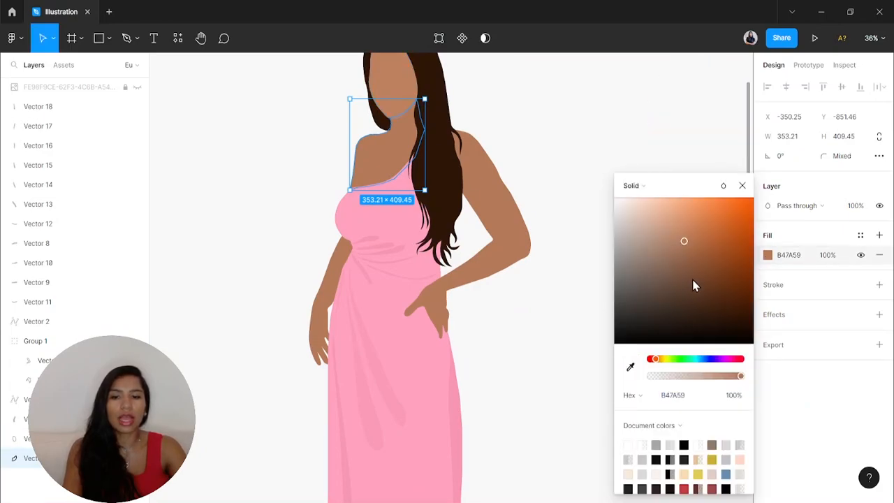
drag(687, 238, 684, 248)
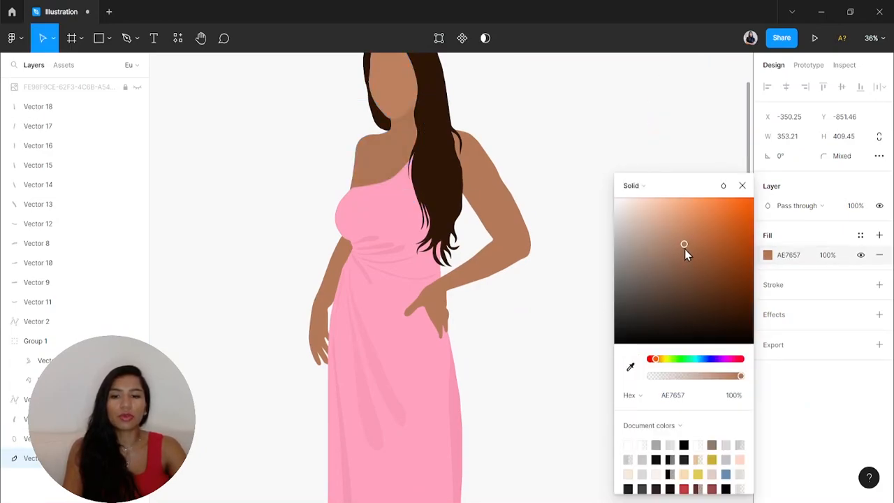
Select the arms and the neck shape in different combinations to compare their fill colours
shift+click(489, 180)
shift+click(316, 311)
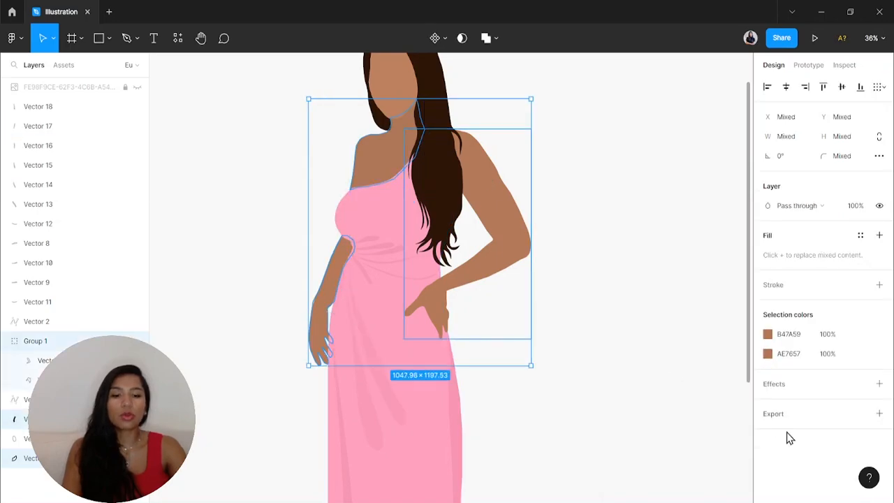
click(376, 169)
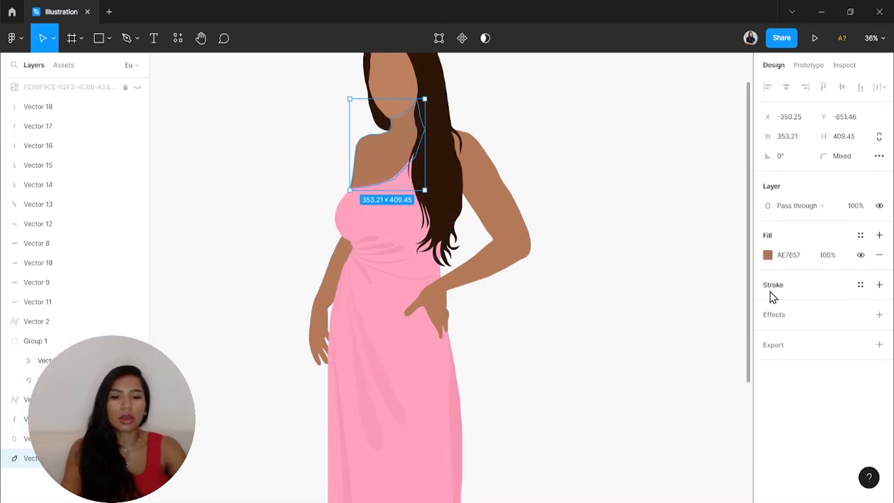
click(501, 249)
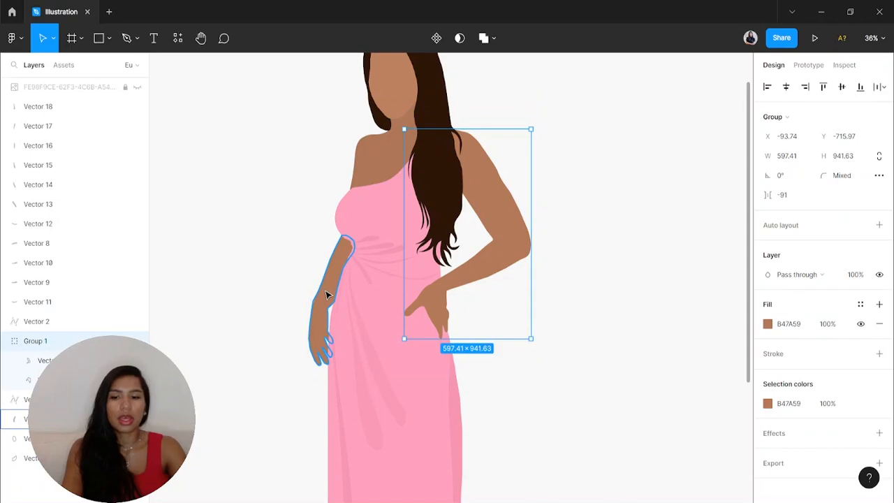
click(660, 230)
click(507, 195)
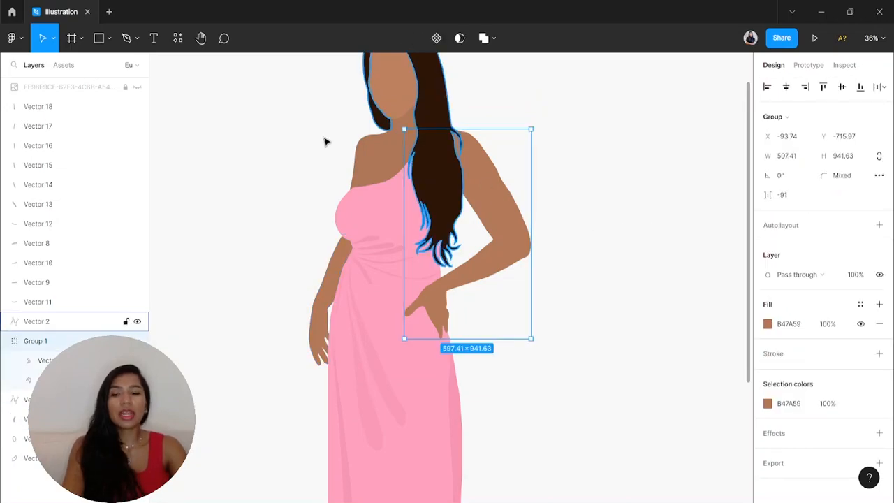
shift+click(336, 282)
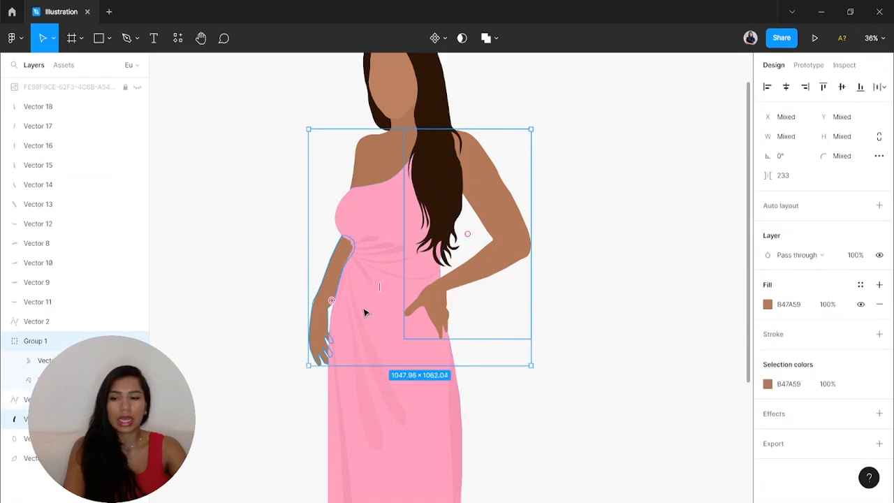
Check the fill of the two long skirt folds and of both arms, then review the whole figure
click(67, 165)
shift+click(61, 189)
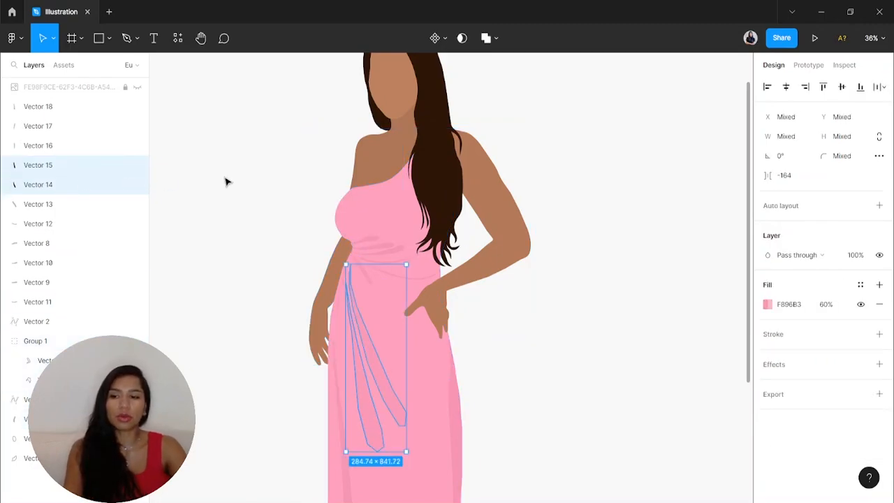
click(226, 179)
click(523, 238)
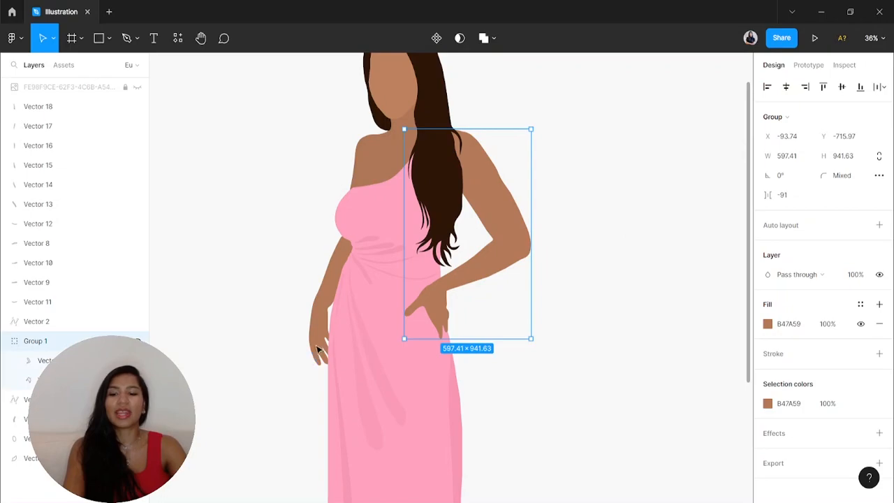
shift+click(327, 303)
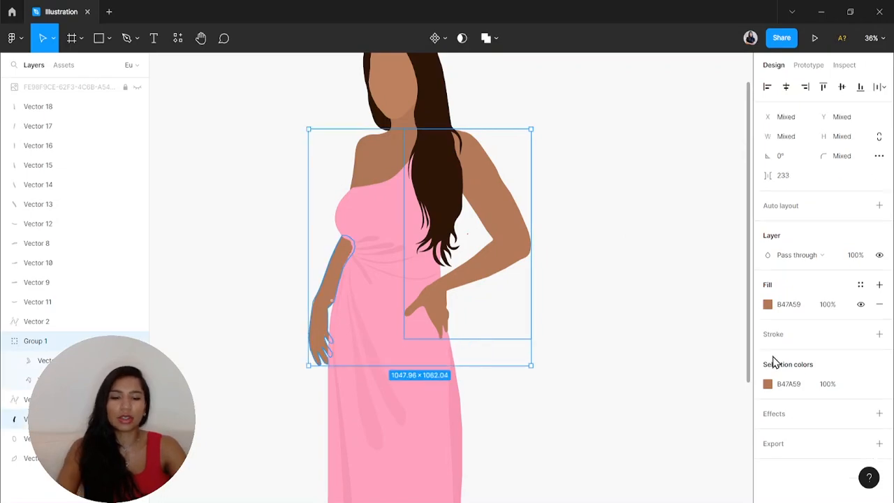
click(659, 299)
scroll(523, 237, down, 3)
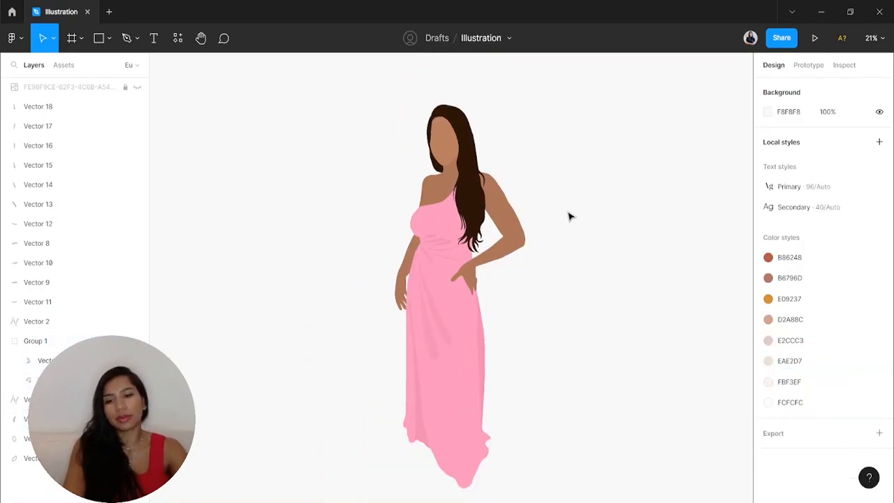
Show the reference photo and examine its details from the face to the thumb of the hand on the hip
click(137, 87)
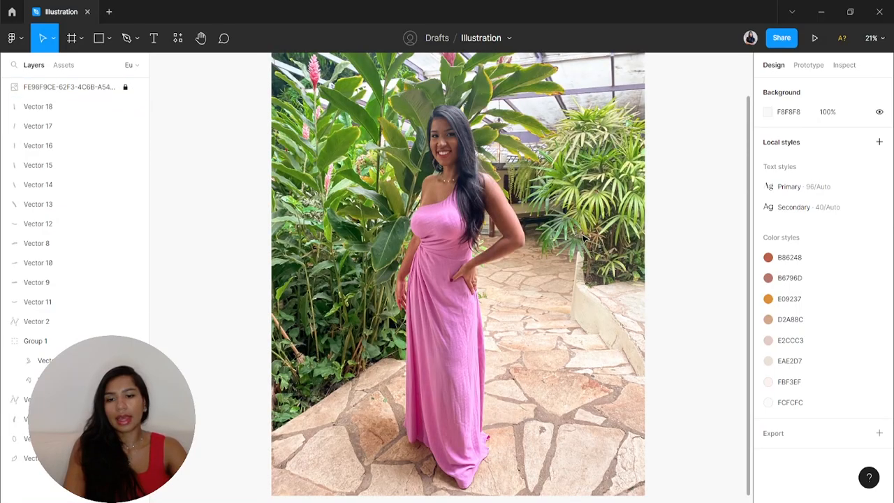
scroll(464, 231, up, 3)
scroll(464, 231, up, 10)
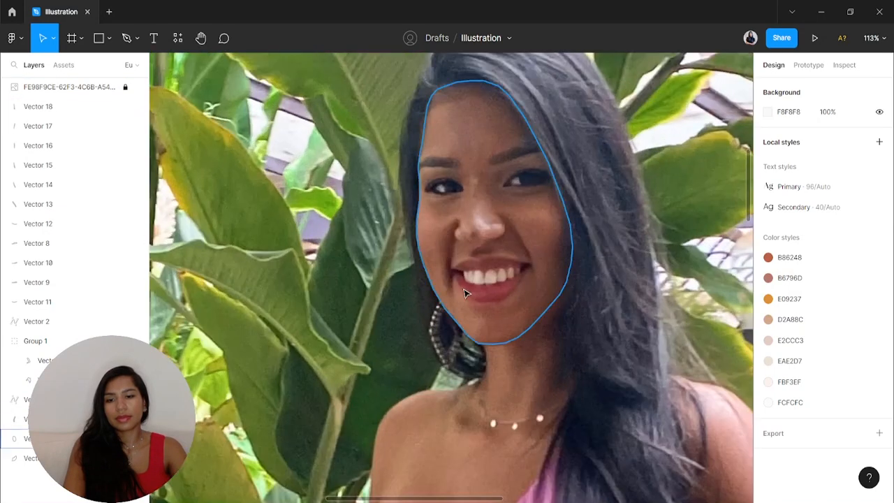
scroll(410, 276, down, 8)
scroll(582, 273, down, 5)
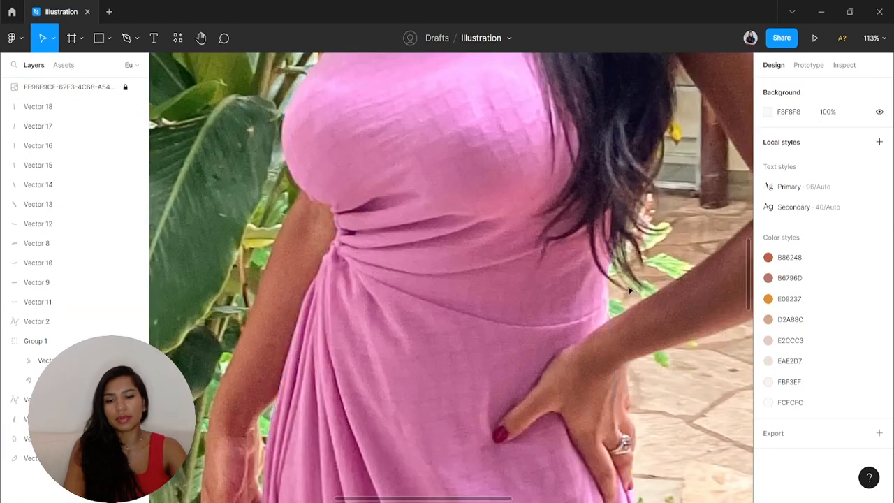
scroll(501, 287, up, 5)
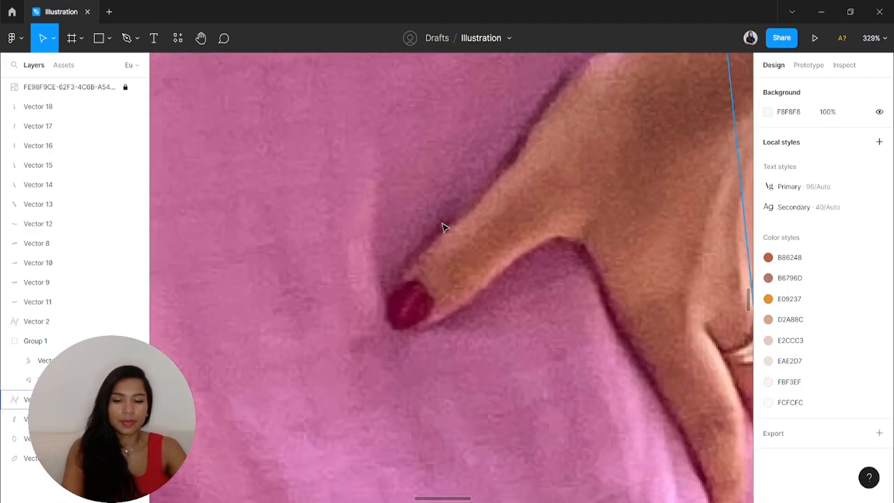
Trace the red thumbnail of the hand on the hip with the Pen tool as a closed outline about 27 × 25
key(p)
scroll(421, 305, up, 2)
click(416, 275)
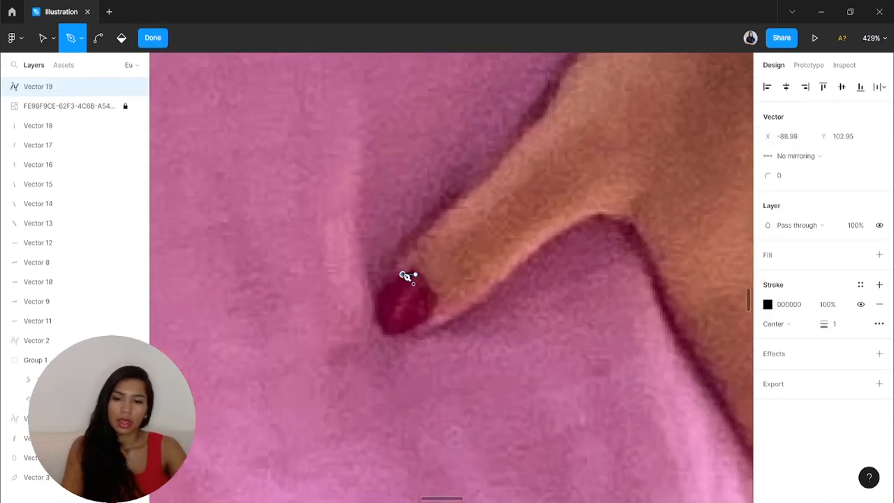
click(382, 285)
scroll(389, 298, up, 3)
click(359, 304)
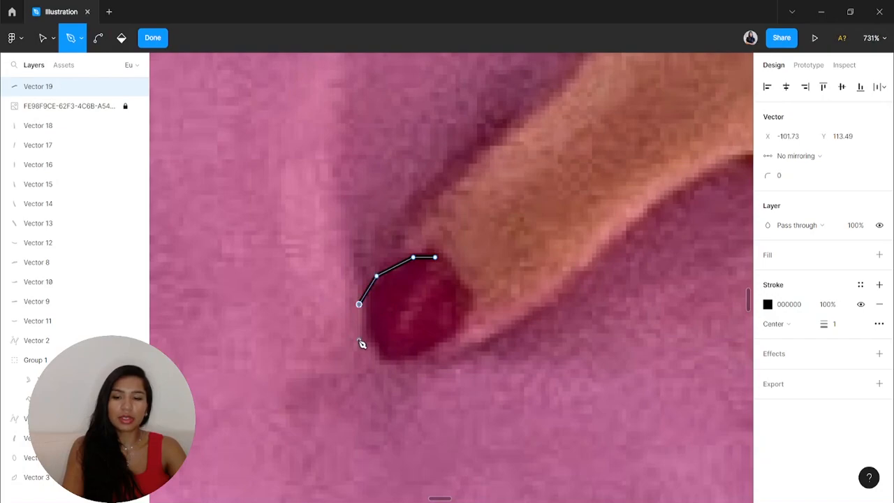
click(384, 366)
click(424, 356)
click(457, 327)
click(473, 304)
click(471, 291)
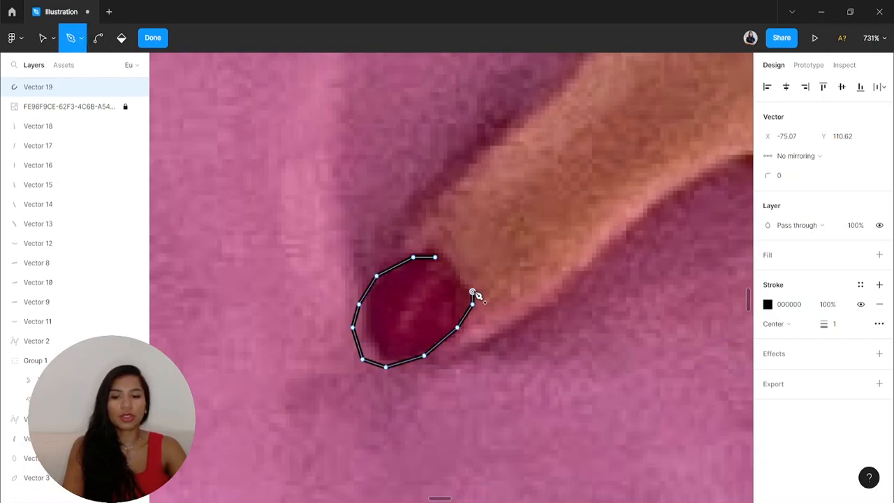
click(439, 260)
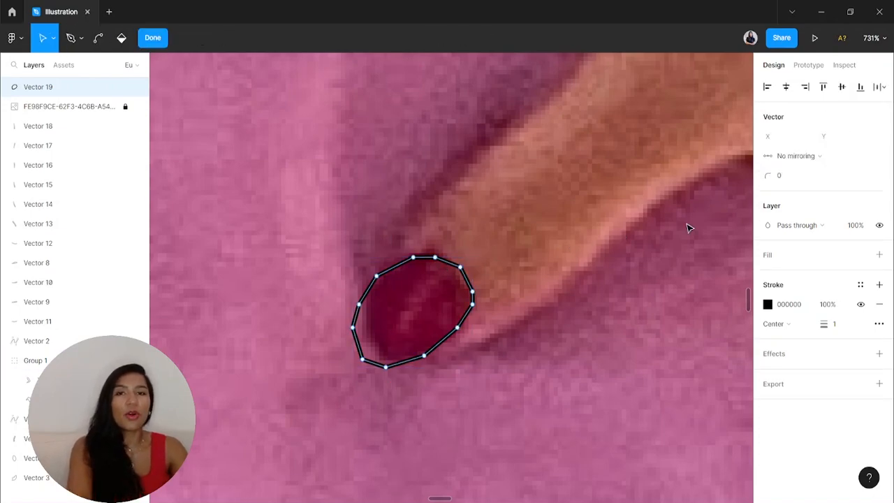
Round the nail outline's corners with a radius of 300 and move its two points nearest the thumb slightly inward
click(792, 180)
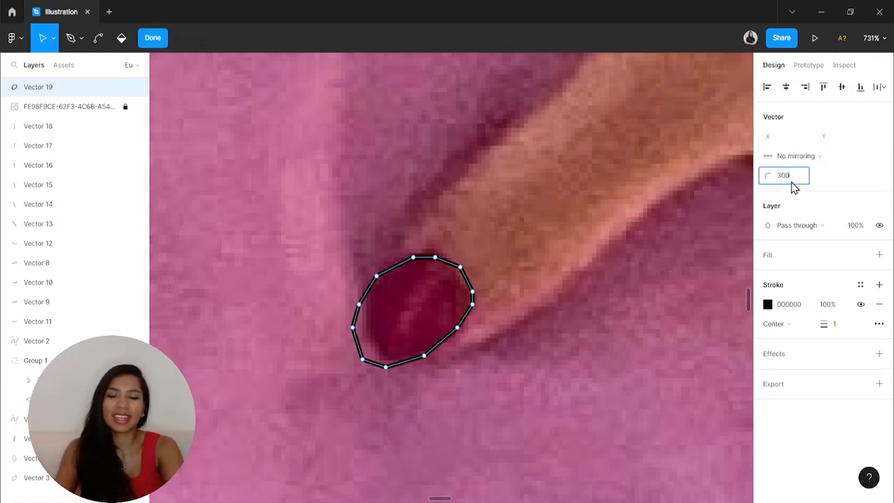
key(Return)
click(473, 304)
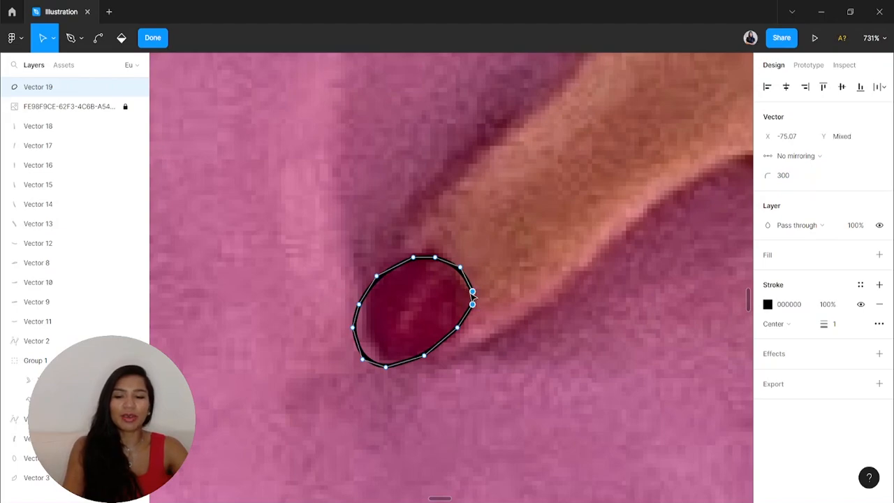
drag(473, 298, 470, 299)
Replace the nail shape's black stroke with a solid D9D9D9 fill and finish editing the shape
click(879, 304)
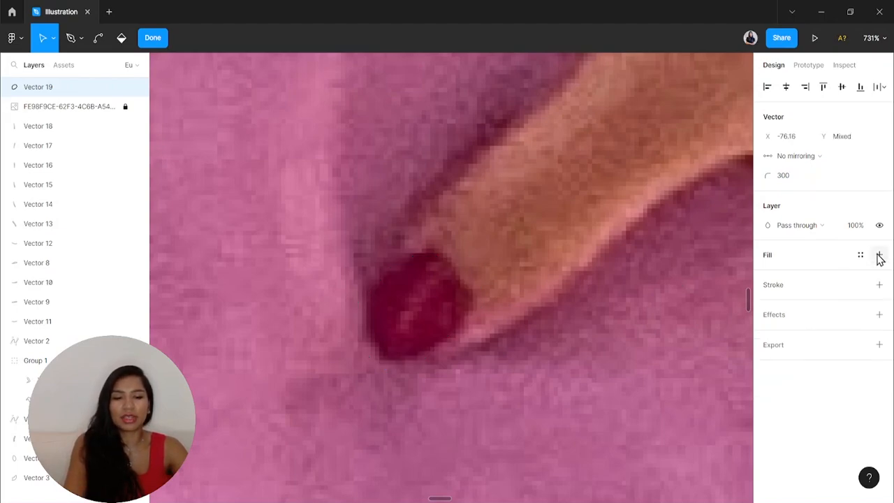
click(879, 255)
key(shift+1)
key(Escape)
scroll(662, 366, up, 10)
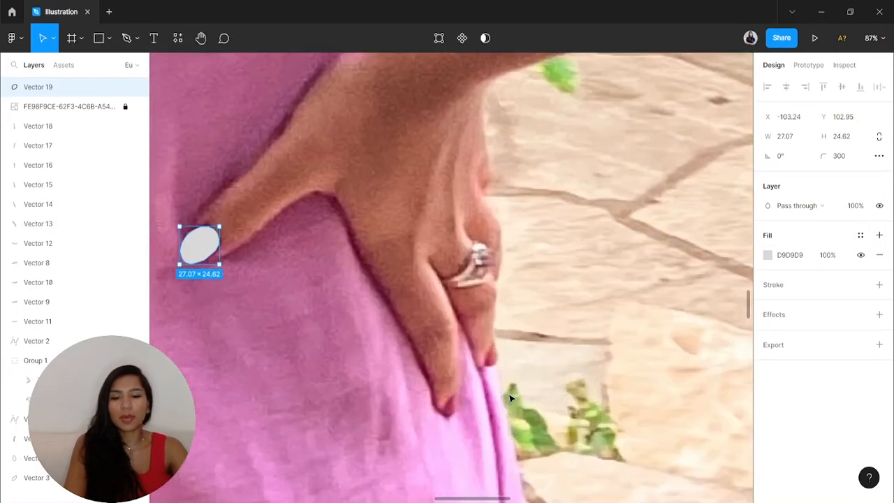
Trace the red nail on the lowest fingertip of the hand on the hip with the Pen tool as a closed outline
key(Escape)
key(p)
scroll(373, 447, up, 5)
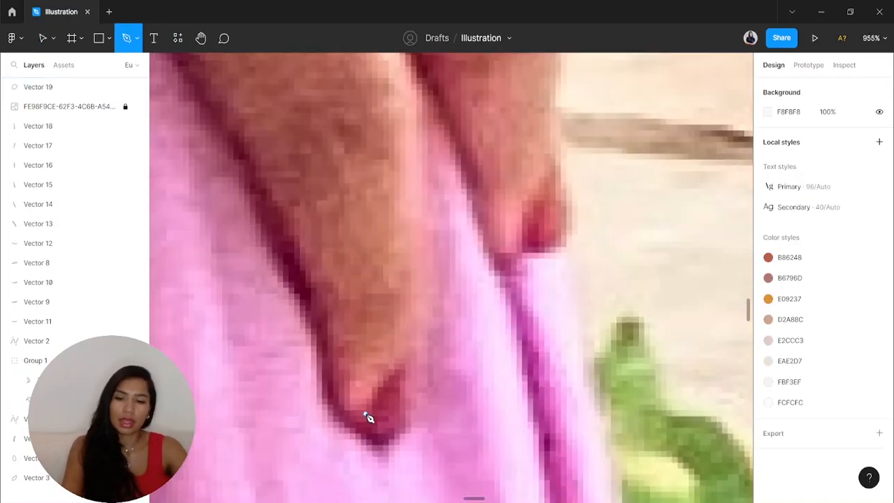
click(365, 412)
click(371, 391)
click(384, 374)
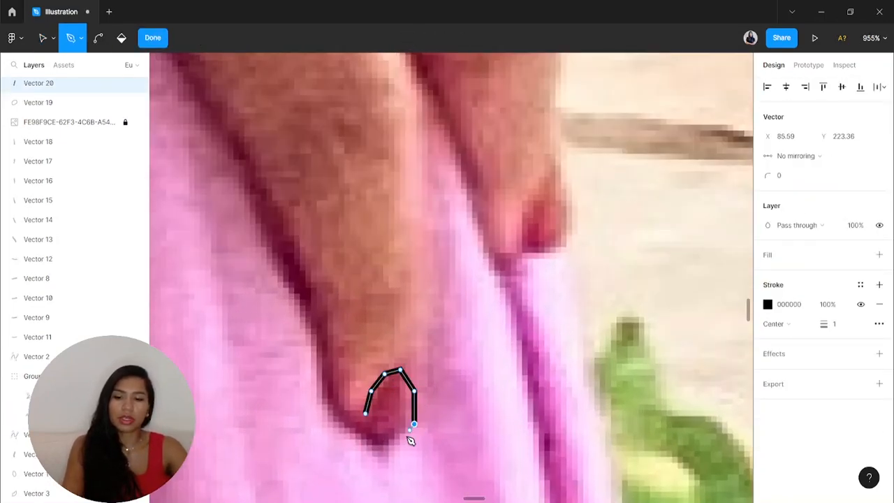
click(366, 415)
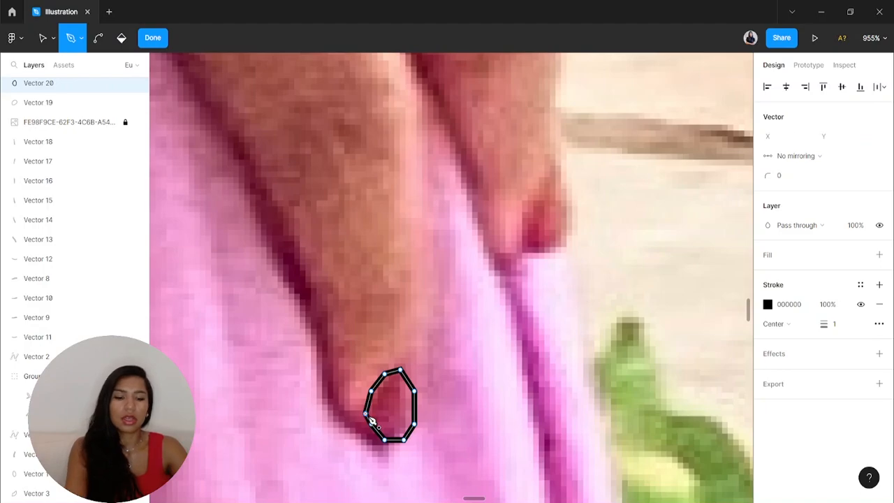
Round the lowest fingertip's nail outline with a corner radius of 300 and replace its black stroke with a solid D9D9D9 fill
key(Escape)
click(781, 181)
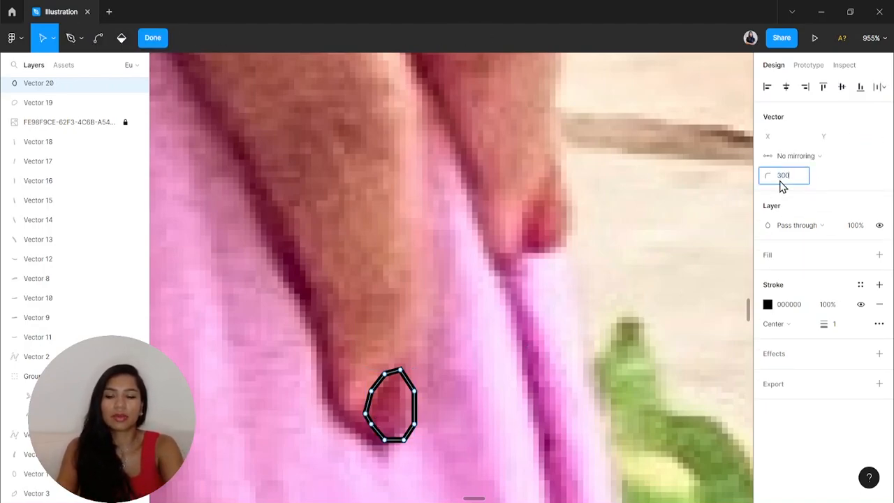
text(300)
key(Return)
click(879, 305)
click(879, 254)
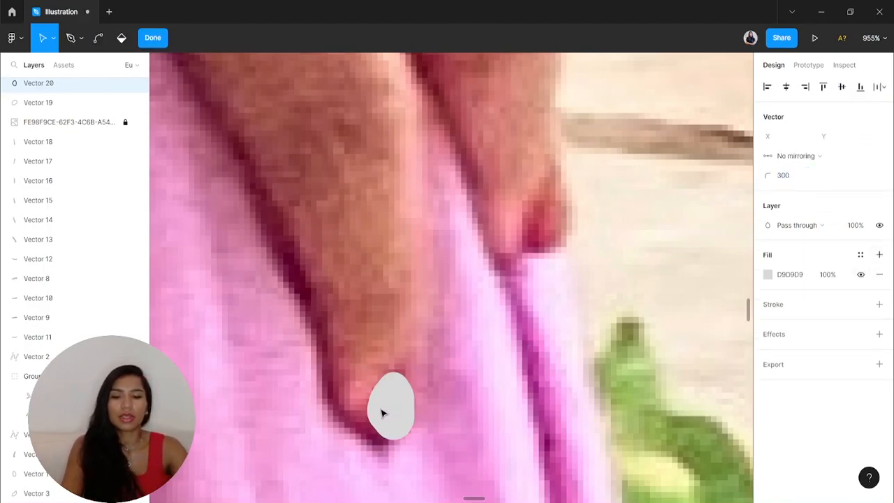
Narrow the nail shape to about 8 × 12 by moving its finger-side points inward, and finish editing it
key(Escape)
double_click(383, 413)
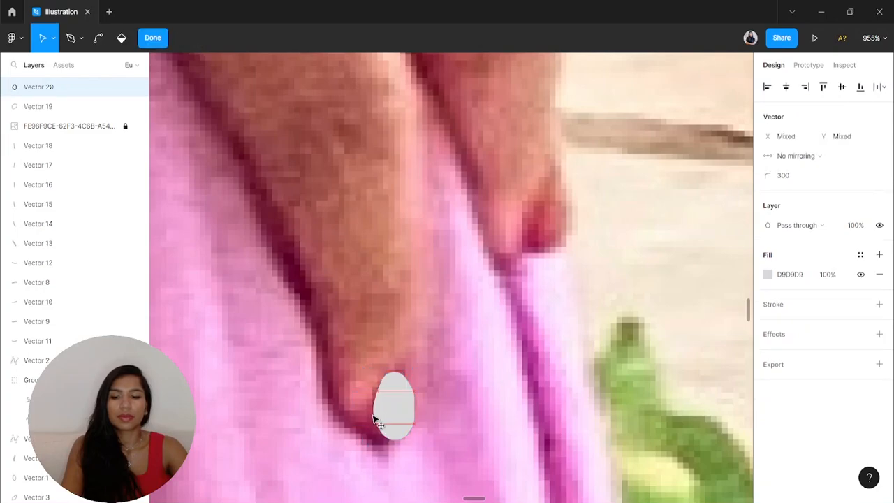
key(Escape)
scroll(573, 296, up, 2)
scroll(573, 297, down, 10)
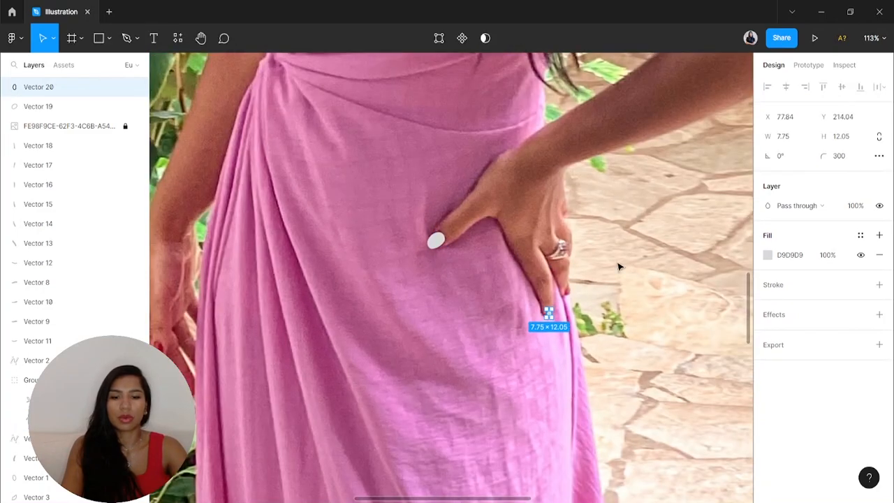
key(Escape)
Trace the nail of the finger with the ring using the Pen tool as a closed outline about 8 × 13
scroll(706, 298, up, 10)
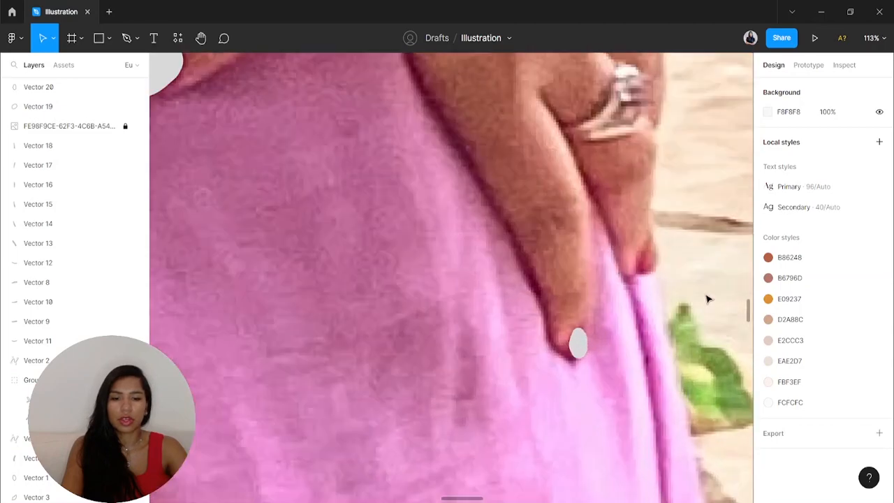
key(p)
click(589, 184)
click(573, 180)
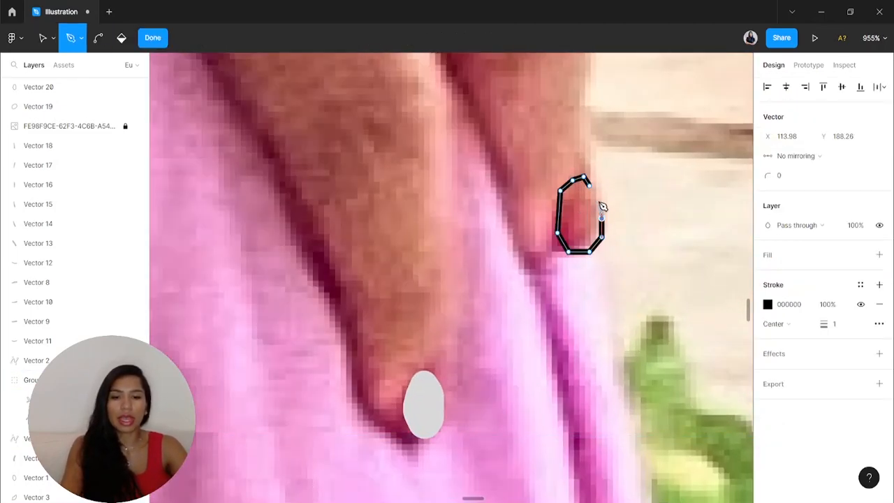
click(589, 185)
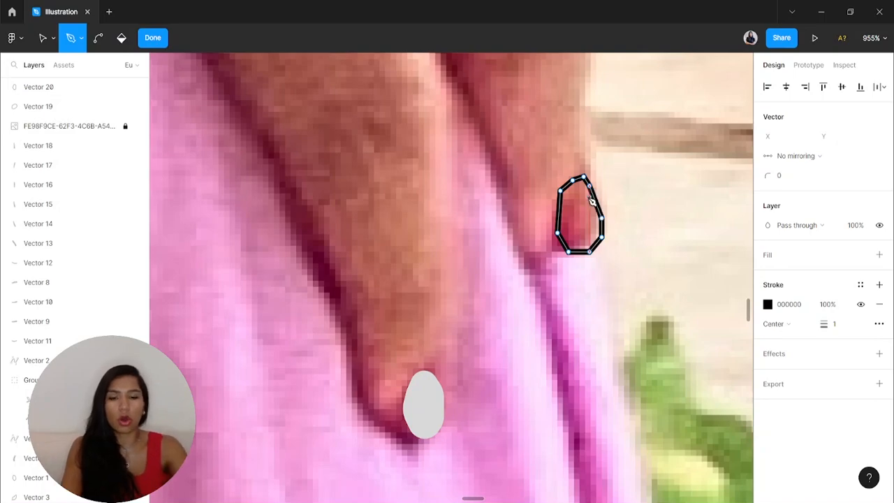
Round the ring finger's nail outline with a corner radius of 300 and replace its black stroke with a solid D9D9D9 fill
key(v)
drag(624, 273, 466, 93)
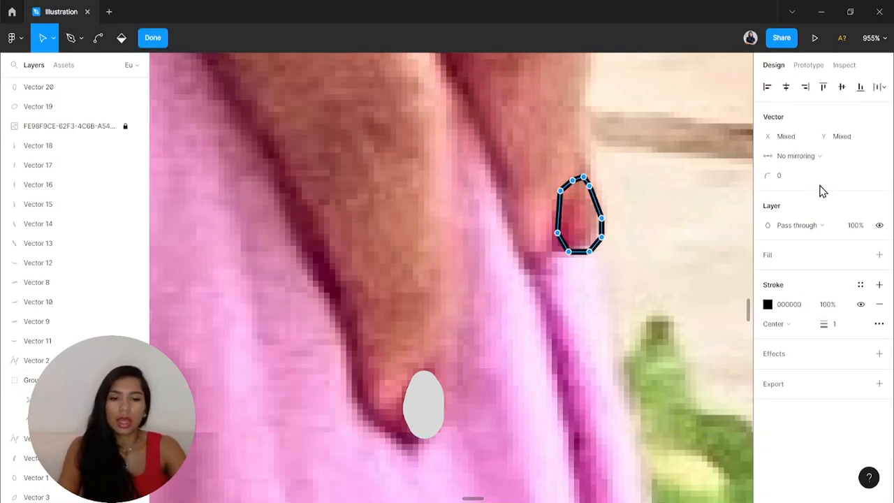
key(Return)
click(632, 245)
key(ctrl+plus)
key(ctrl+minus)
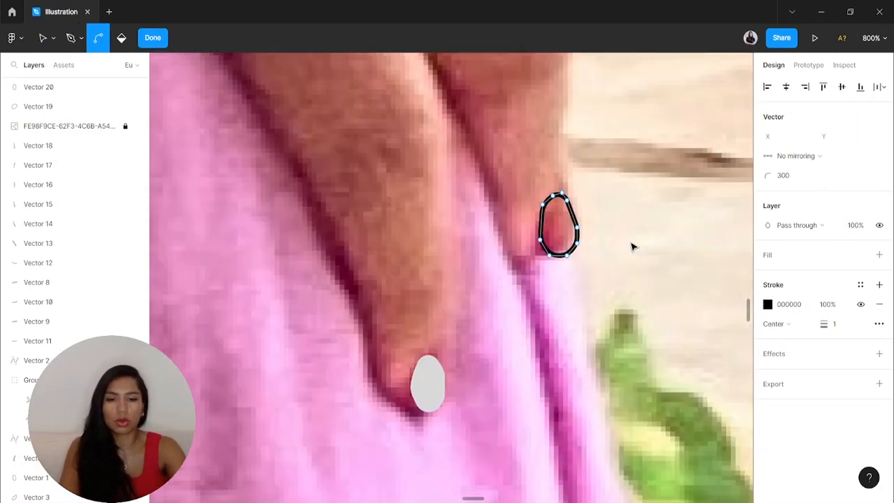
key(v)
drag(623, 255, 465, 140)
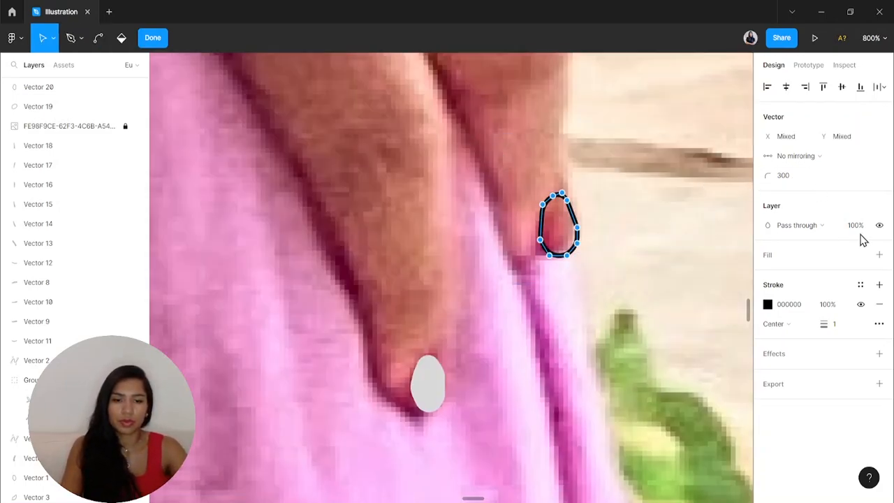
click(879, 304)
click(880, 255)
scroll(472, 209, down, 10)
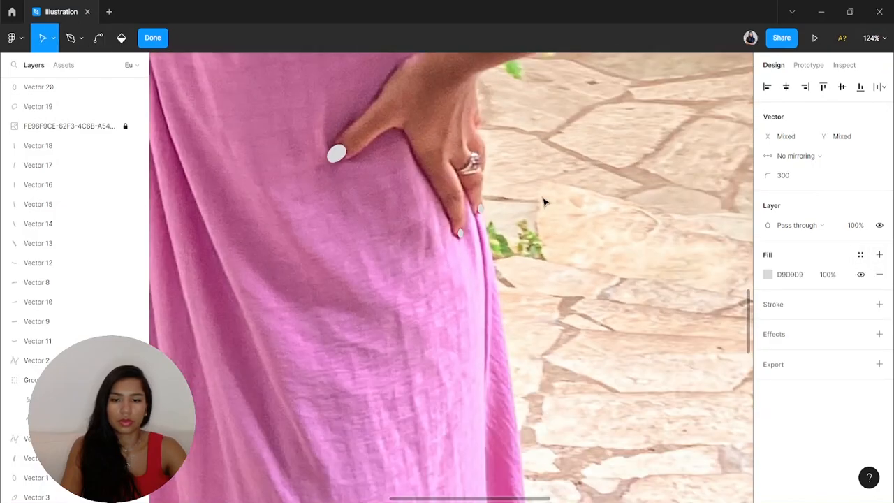
key(Escape)
Trace the red nail on the hanging hand with the Pen tool as a closed outline about 14 × 24
scroll(482, 272, up, 8)
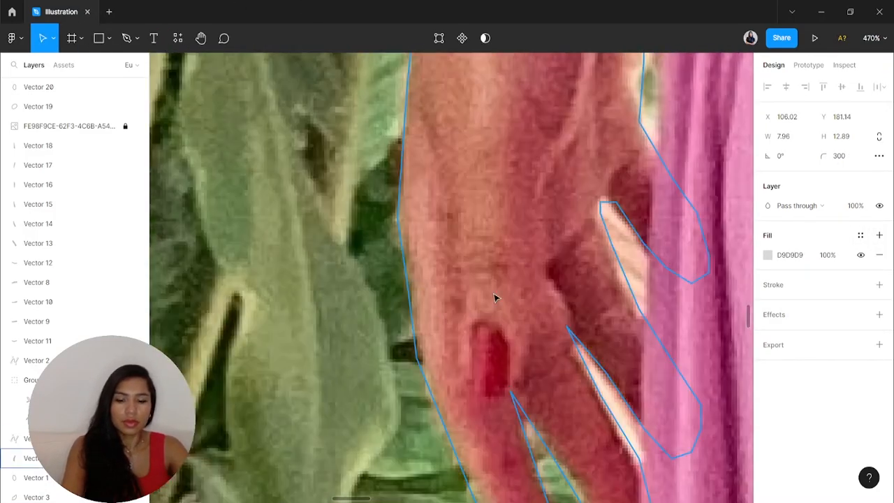
key(p)
scroll(509, 371, up, 2)
click(513, 357)
click(503, 323)
click(487, 313)
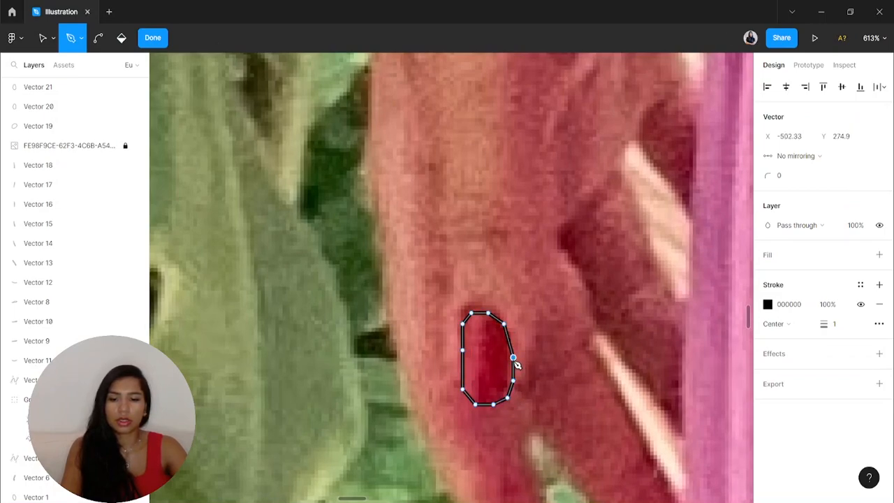
click(514, 359)
Round the hanging hand's nail outline with a corner radius of 300 and replace its black stroke with a solid D9D9D9 fill
click(793, 181)
text(300)
key(Return)
click(880, 304)
click(879, 255)
Examine the new nails on both hands with the reference photo hidden, and show the photo again
scroll(595, 158, down, 10)
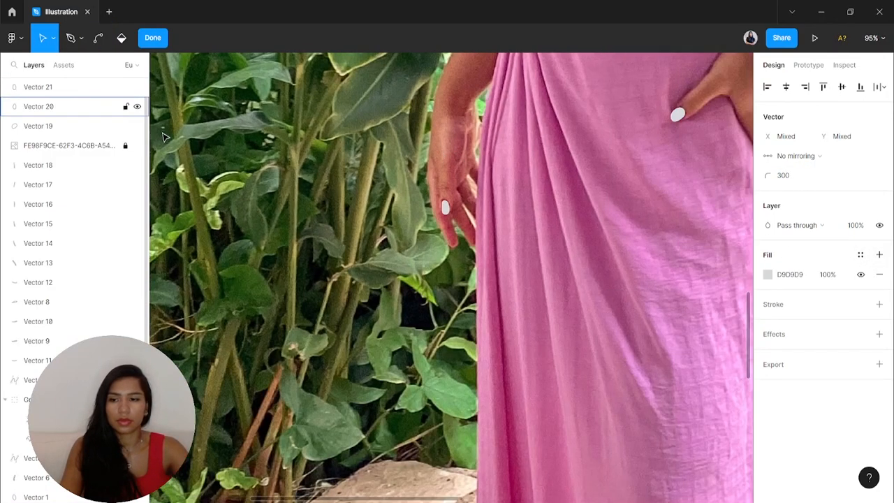
click(137, 146)
scroll(263, 168, down, 5)
click(353, 160)
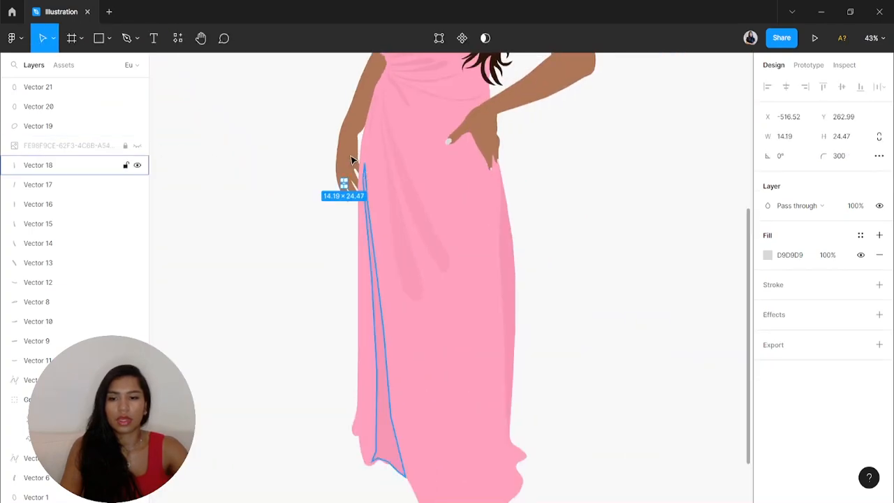
scroll(479, 150, up, 6)
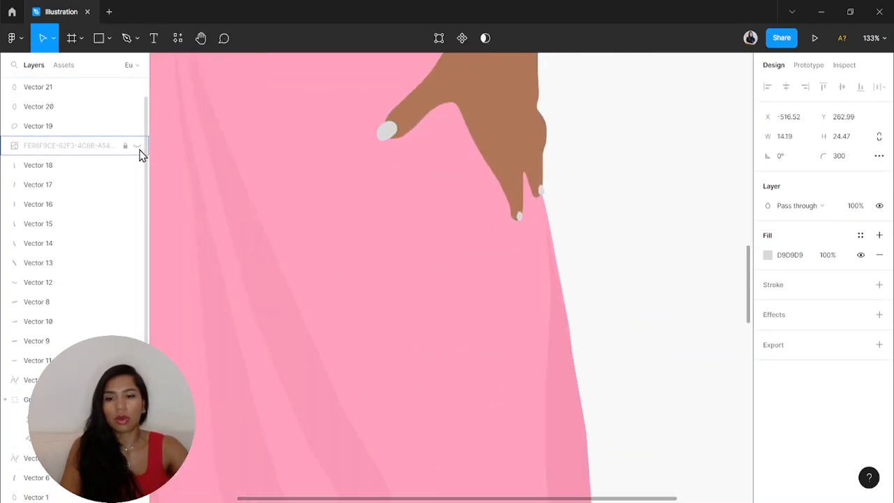
click(137, 145)
scroll(257, 289, up, 6)
click(257, 289)
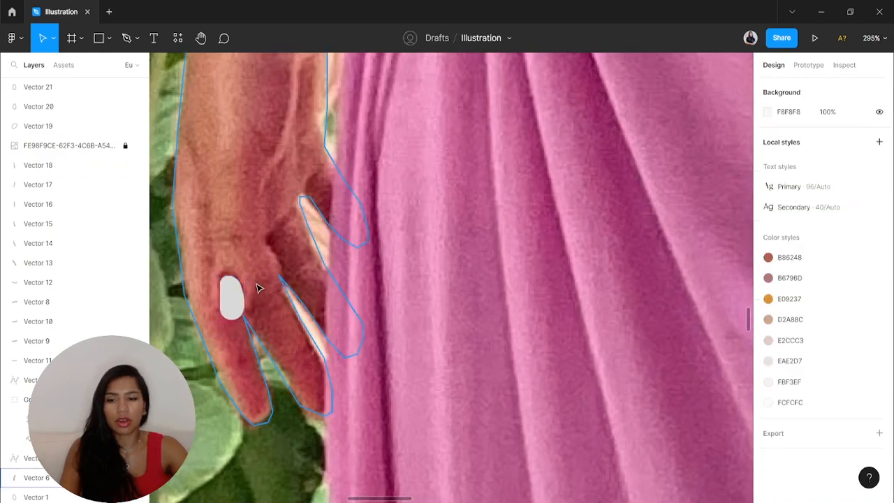
Trace the back of the hanging hand from just below the wrist down around the nail as a closed Pen outline about 46 × 156
scroll(251, 203, up, 3)
key(p)
scroll(248, 241, down, 2)
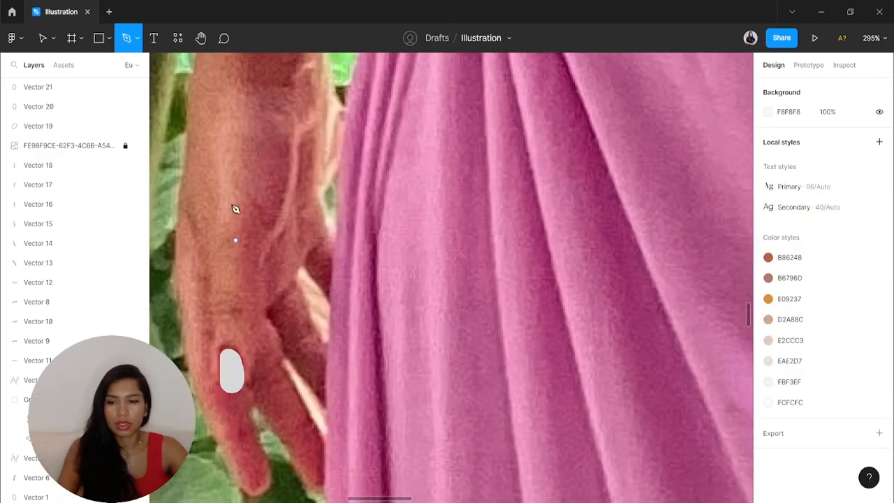
click(223, 186)
click(214, 222)
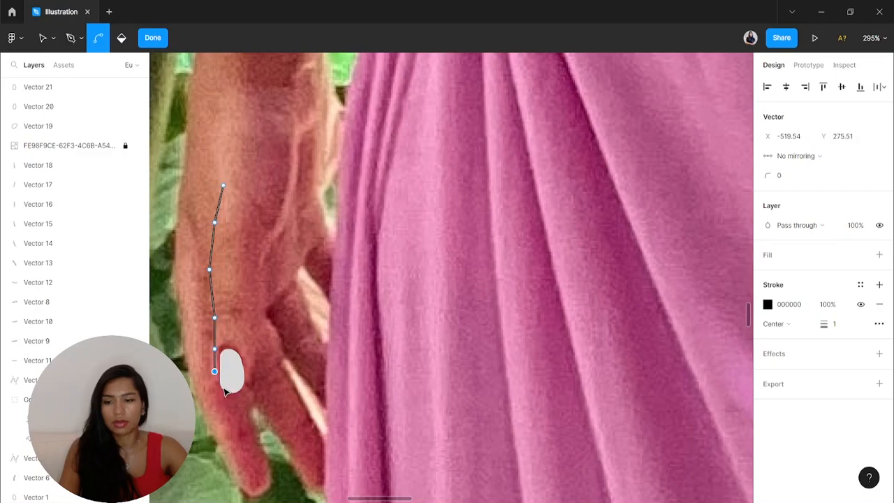
scroll(229, 395, up, 2)
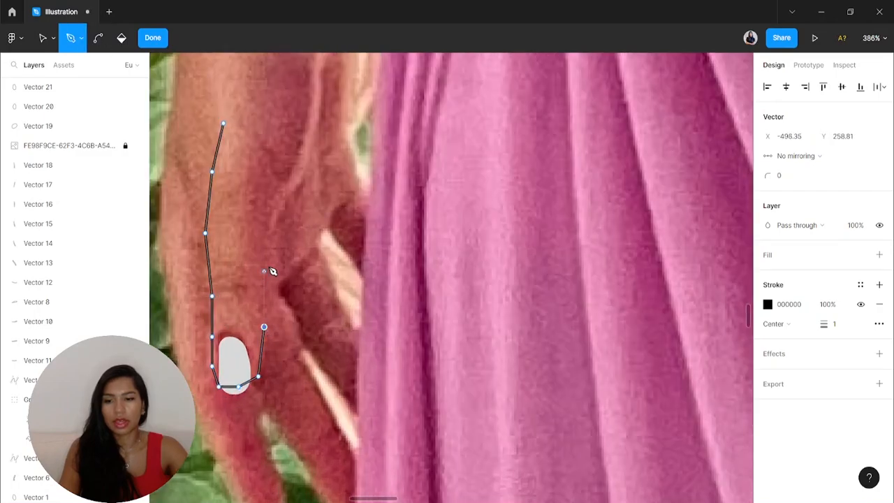
scroll(290, 179, up, 3)
click(289, 334)
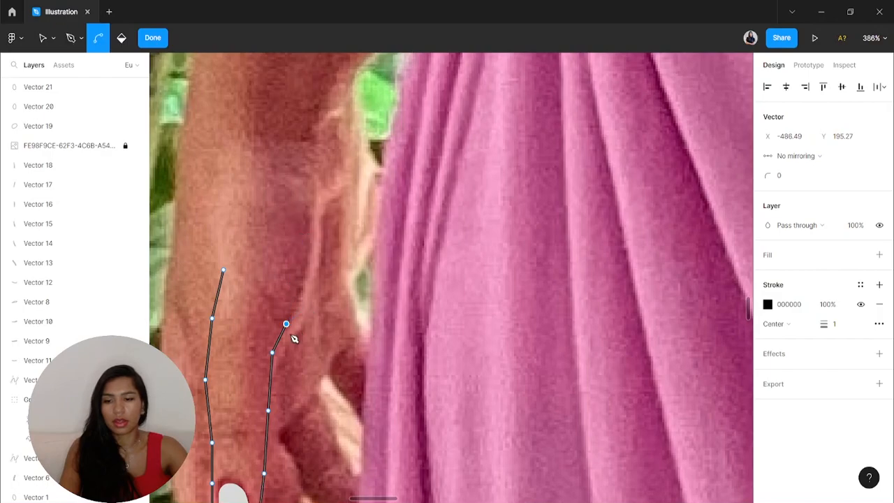
key(ctrl)
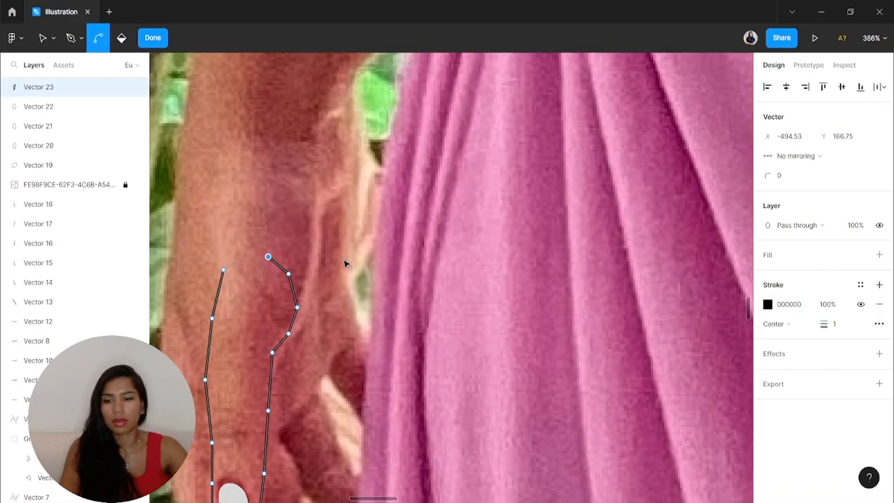
key(ctrl+z)
click(310, 264)
click(309, 224)
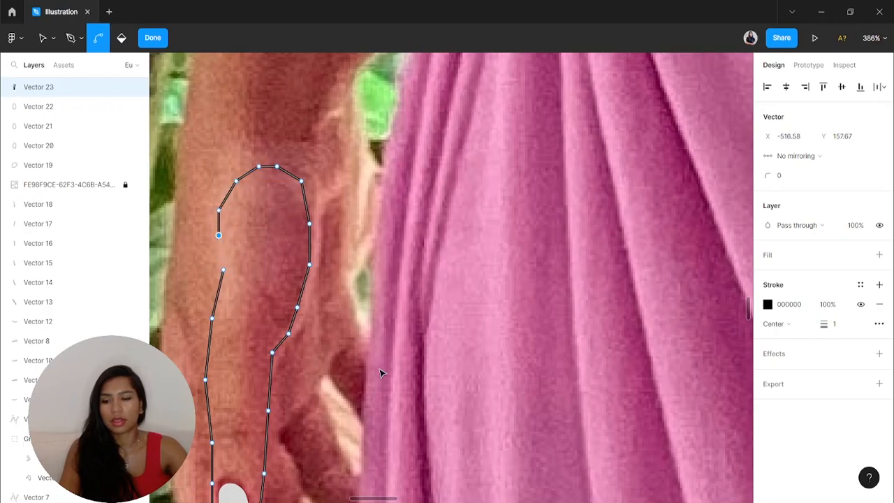
scroll(371, 365, down, 5)
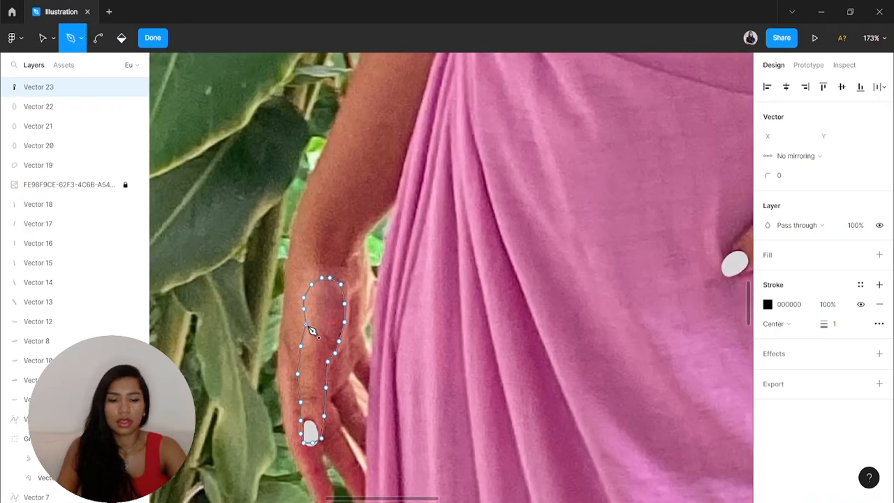
Round all points of the hand outline with a radius of 300 and replace its black stroke with a solid D9D9D9 fill
key(ctrl+a)
click(800, 179)
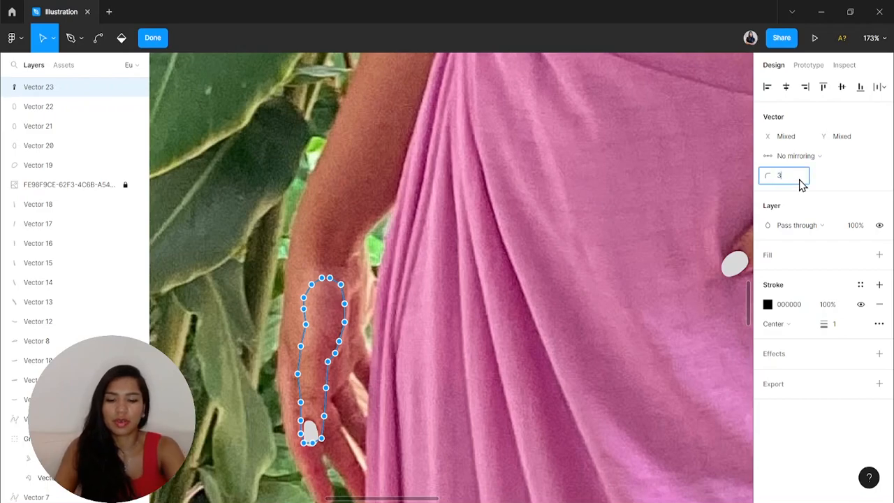
text(300)
key(Return)
click(879, 304)
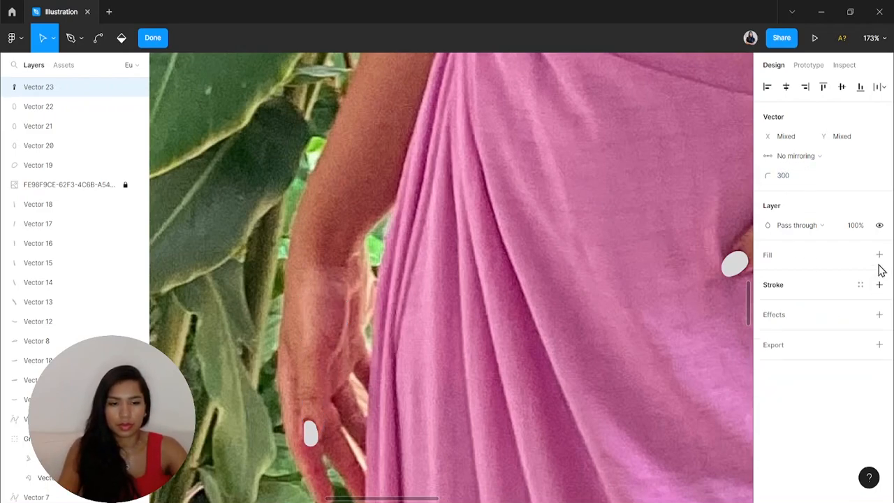
click(879, 254)
Move a point on the outer edge of the hand shape slightly outward and finish editing the shape
click(311, 335)
drag(305, 324, 301, 322)
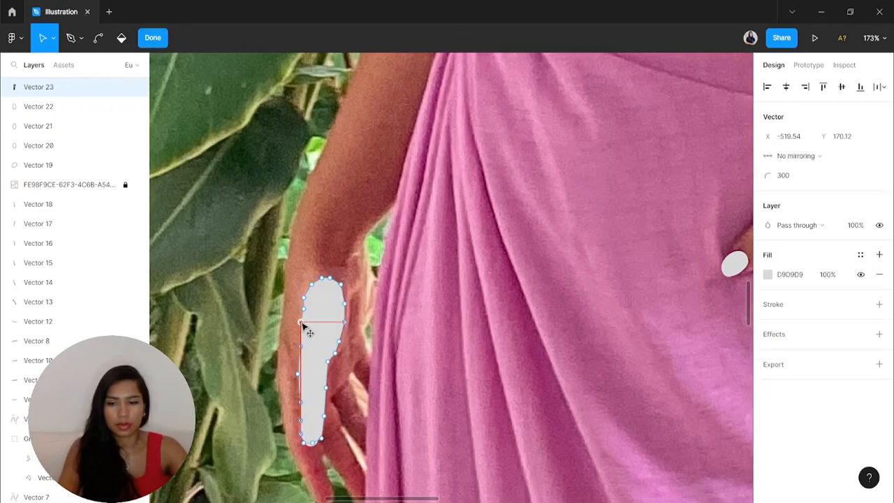
key(Escape)
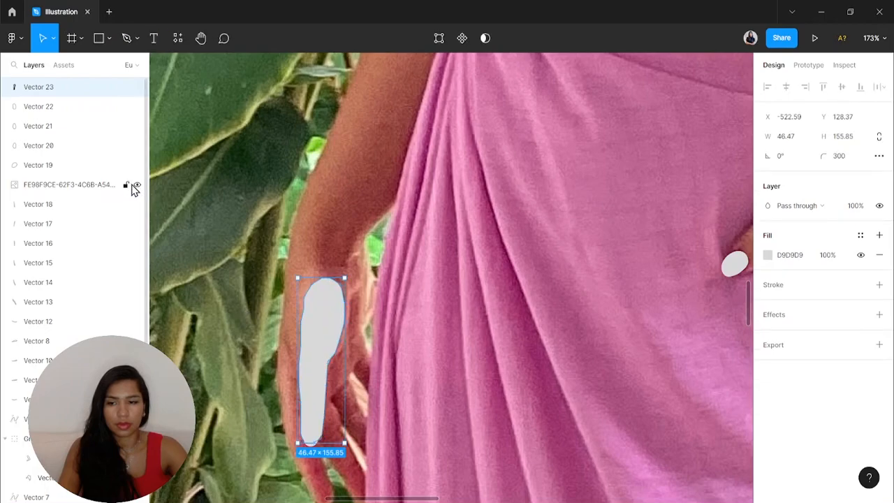
Hide the reference photo to show the illustrated hanging hand with its new shape
click(137, 185)
scroll(260, 273, down, 3)
click(299, 304)
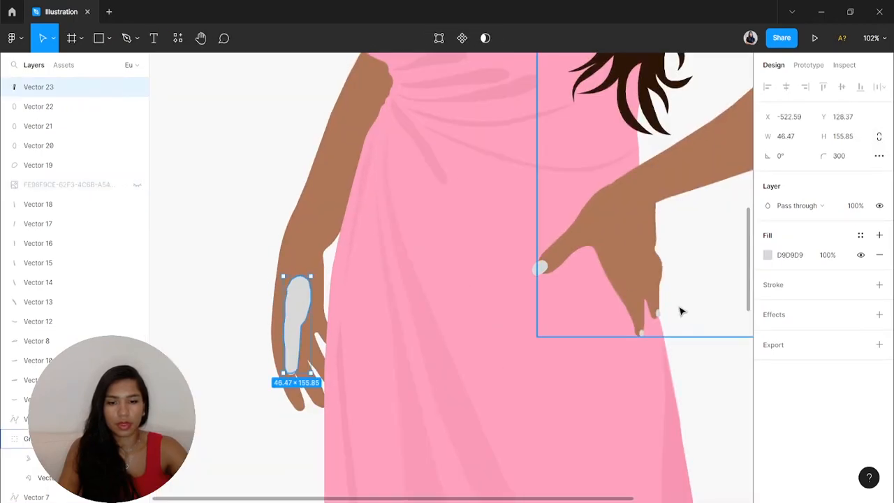
click(767, 255)
click(631, 368)
key(Escape)
Copy the arm's AE7657 fill colour to the shape on the back of the hand and lighten it slightly to B67A59
click(331, 196)
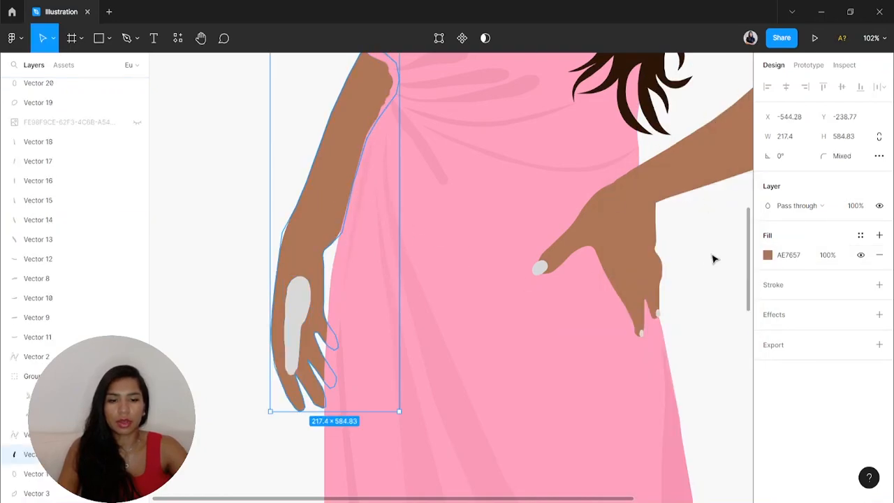
click(788, 255)
key(ctrl+c)
click(307, 307)
click(795, 257)
key(ctrl+v)
key(Return)
click(768, 255)
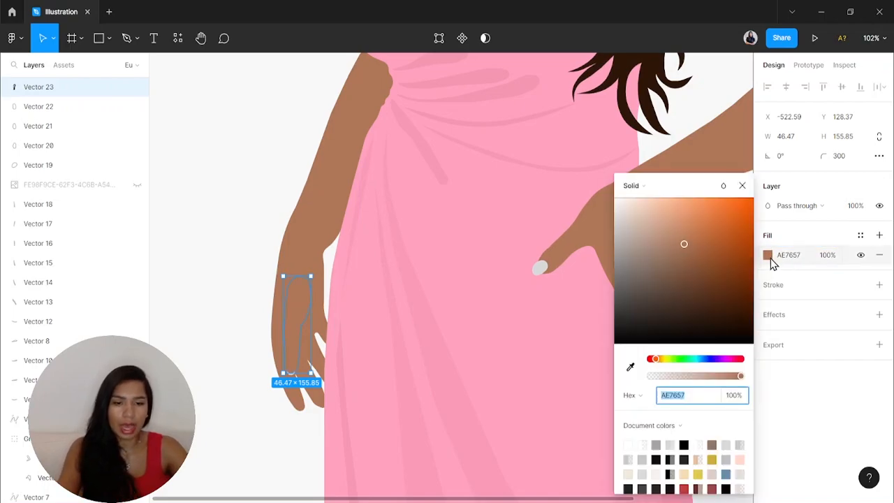
drag(686, 247, 686, 243)
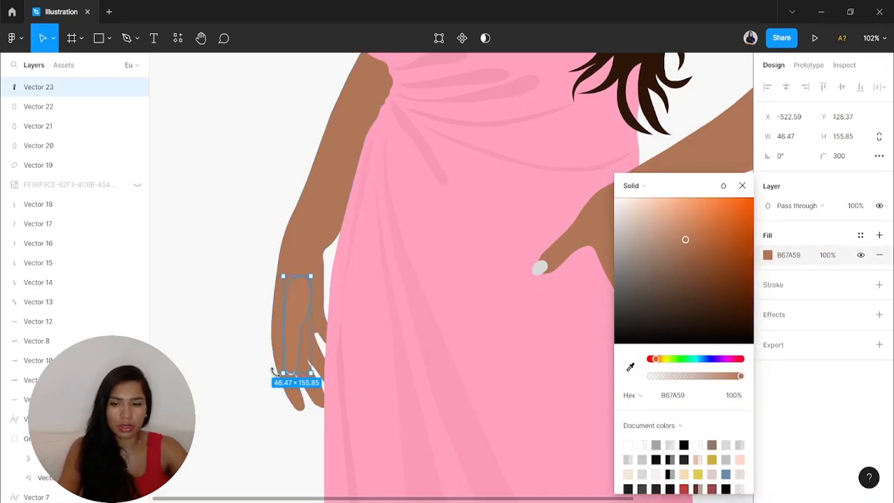
Bring the fingernail on the hanging hand in front of the skin highlight shape that covers it
scroll(218, 377, up, 5)
click(216, 393)
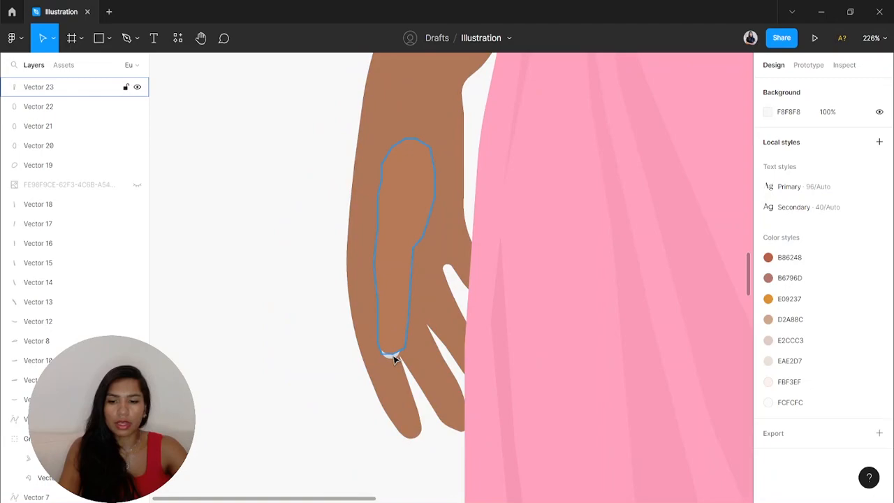
click(396, 360)
scroll(394, 365, up, 5)
click(388, 347)
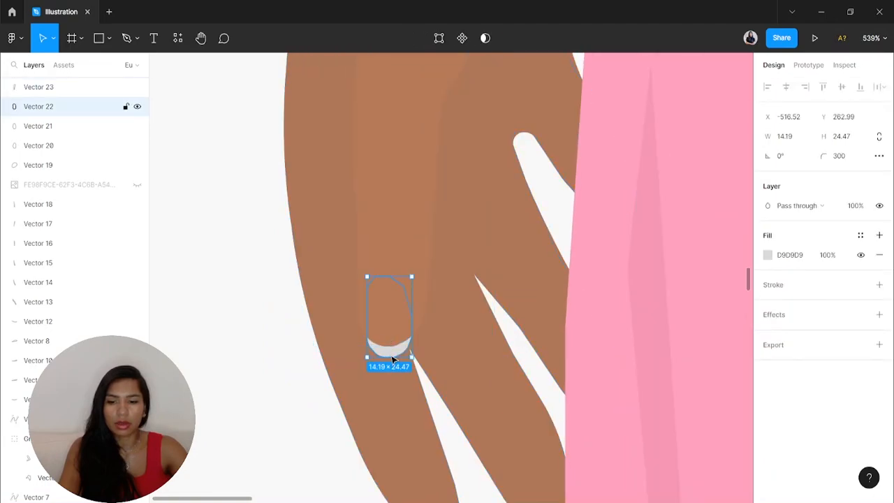
shift+click(391, 261)
drag(36, 112, 27, 89)
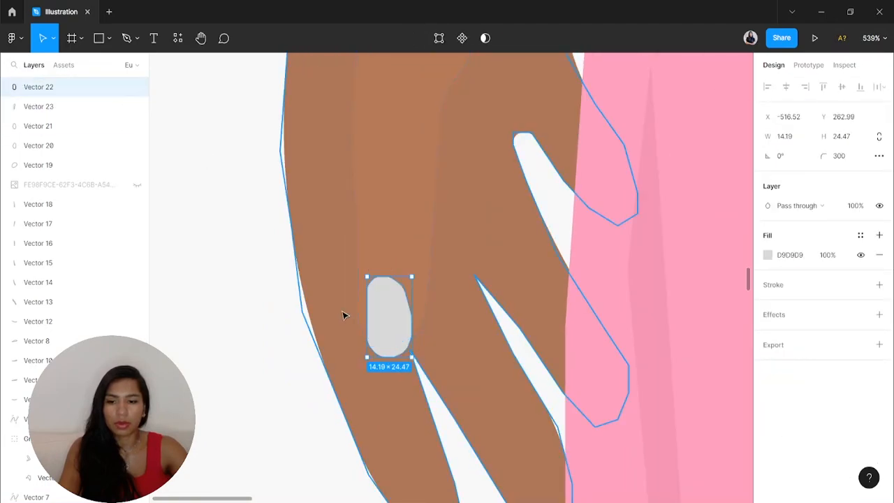
Recolour all four fingernails by sampling the dress's pink and lightening it to FFE4EC
scroll(345, 387, down, 8)
scroll(556, 304, up, 4)
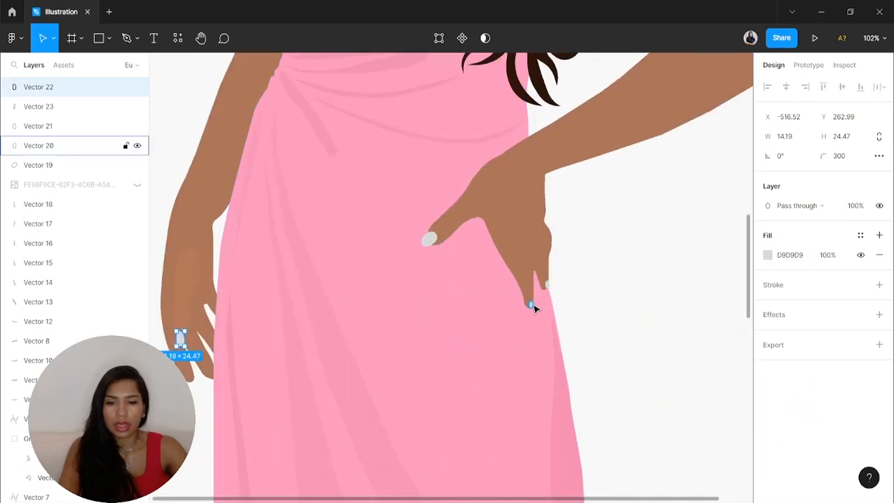
shift+click(532, 304)
shift+click(548, 284)
shift+click(428, 240)
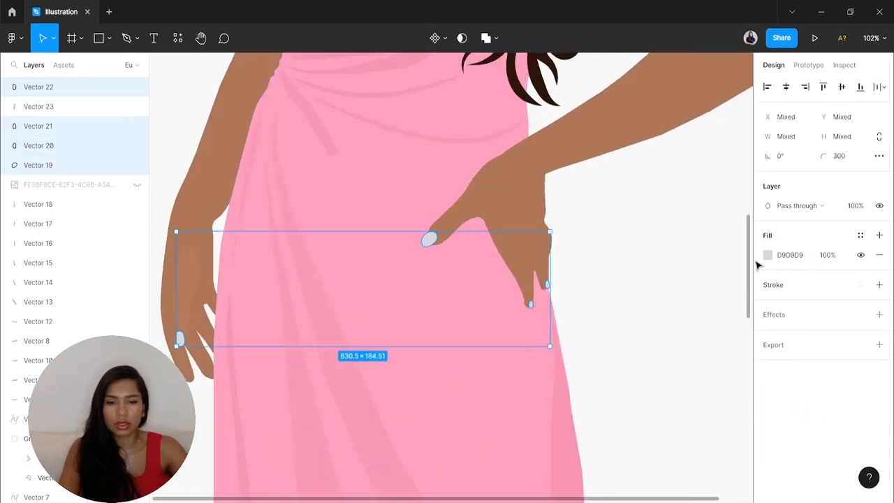
click(768, 255)
click(630, 367)
click(517, 417)
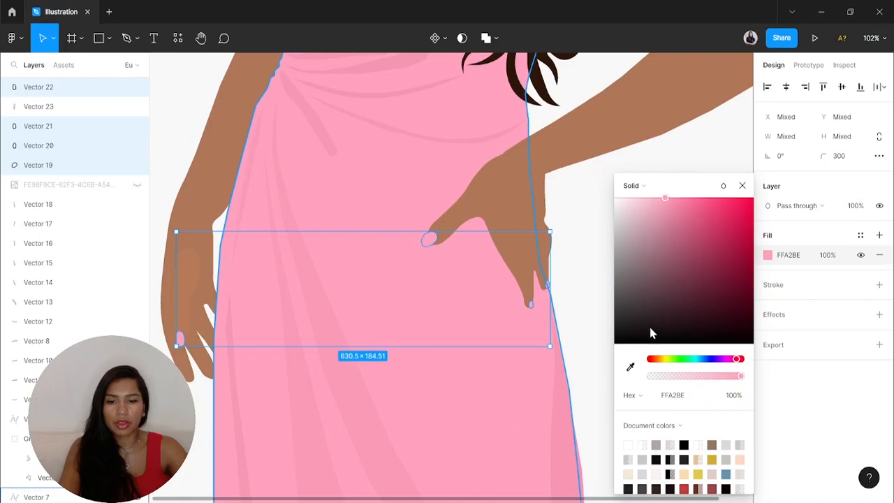
click(721, 229)
drag(719, 241, 630, 198)
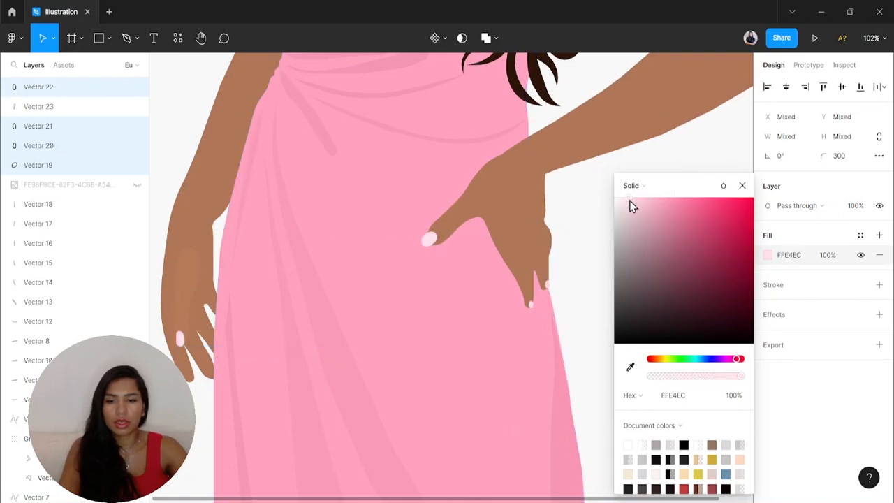
scroll(455, 251, down, 5)
click(527, 300)
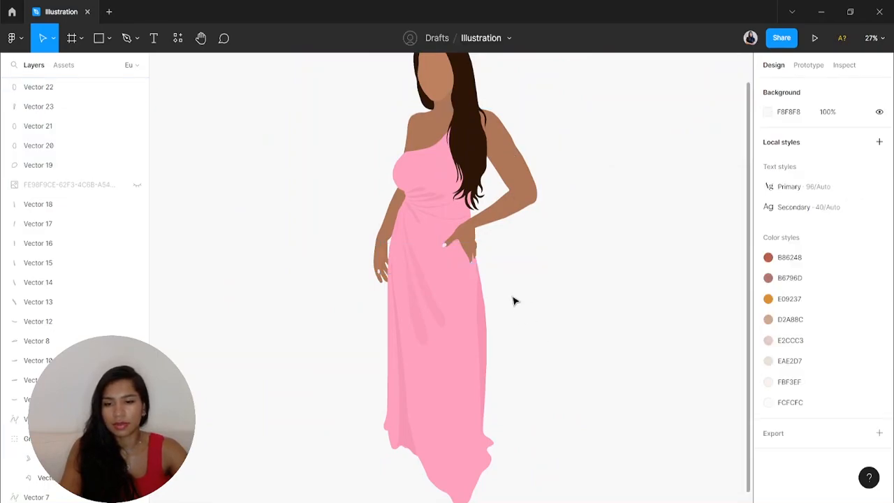
Show the reference photo again and lock its layer
click(137, 185)
scroll(479, 264, up, 3)
scroll(419, 314, left, 4)
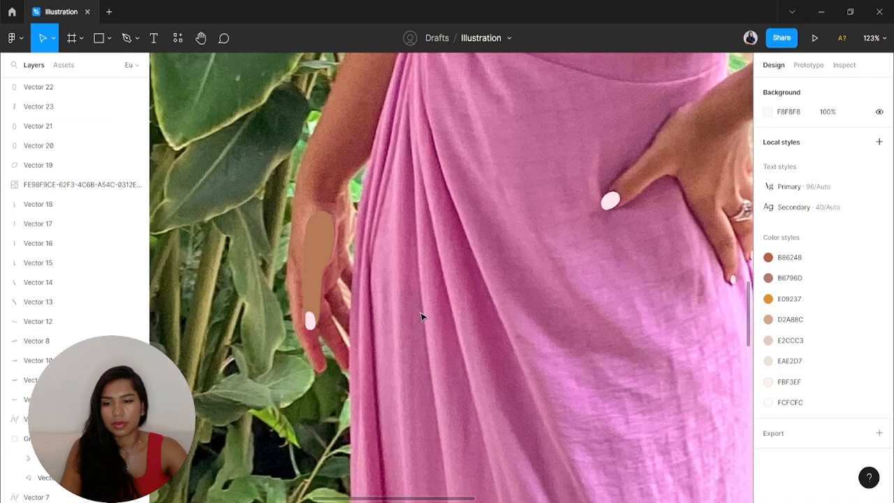
scroll(419, 279, right, 3)
scroll(505, 235, up, 5)
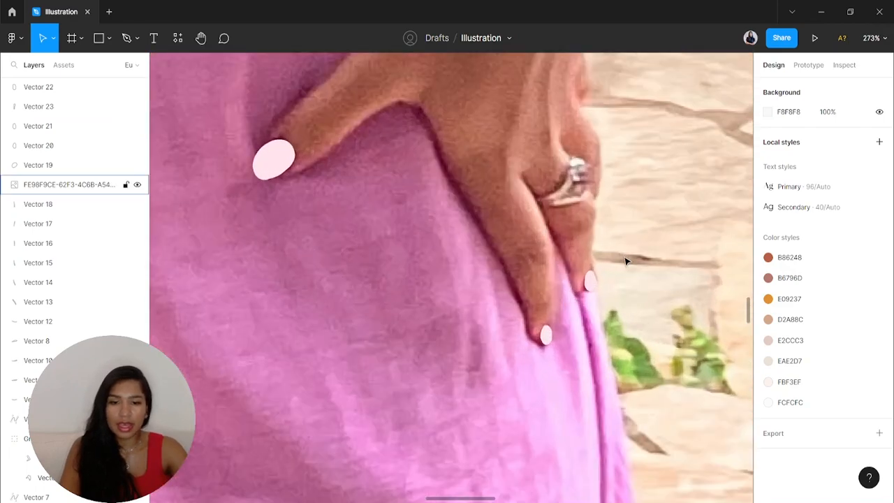
double_click(526, 229)
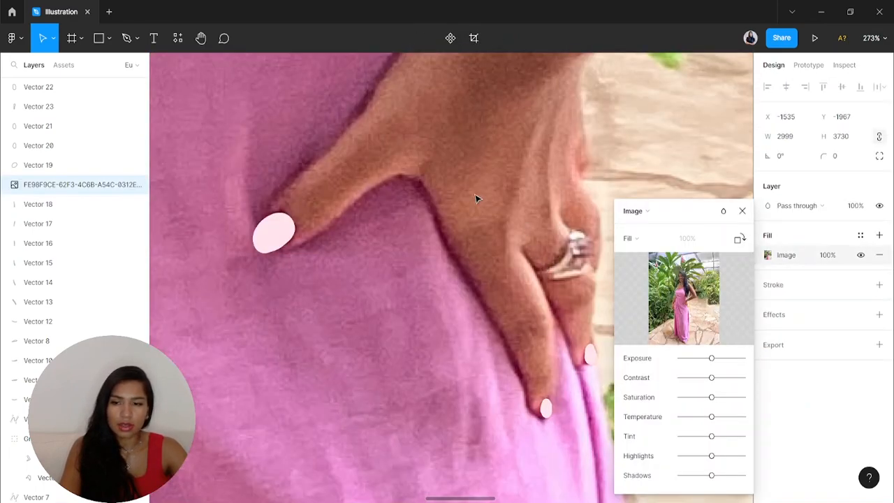
click(125, 184)
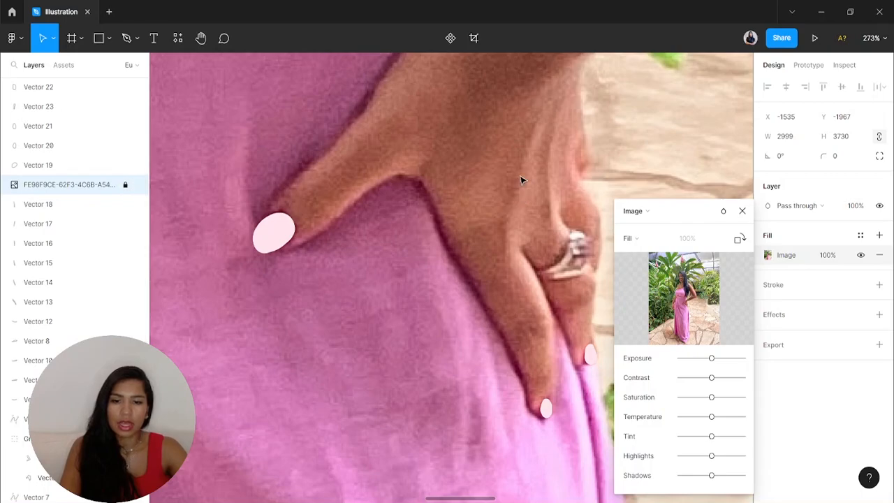
scroll(487, 189, down, 10)
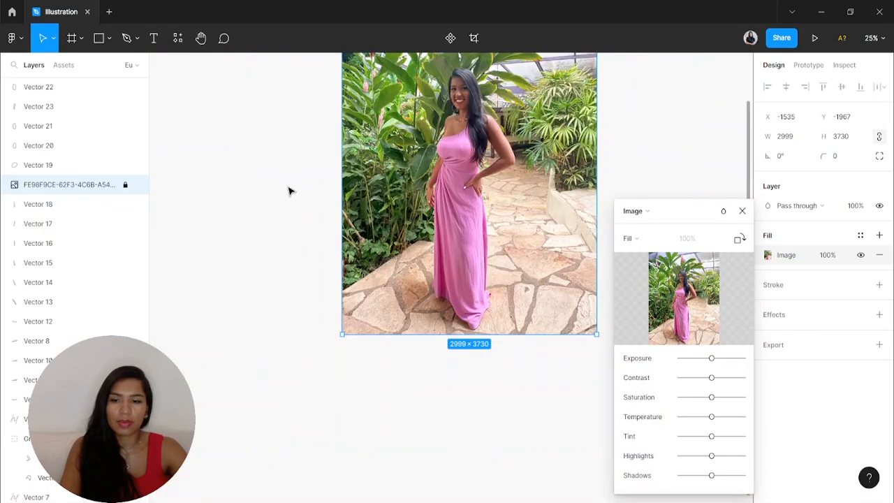
click(256, 177)
scroll(481, 185, up, 8)
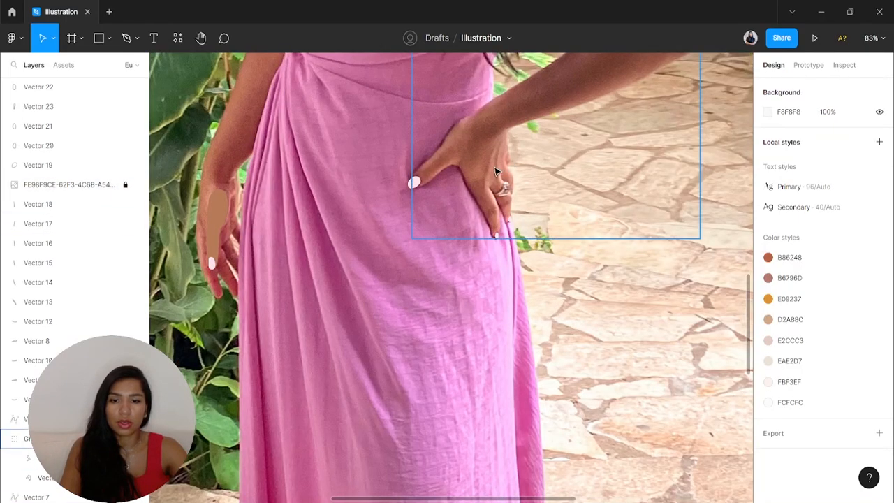
click(494, 171)
scroll(496, 175, up, 4)
scroll(490, 207, up, 3)
double_click(499, 266)
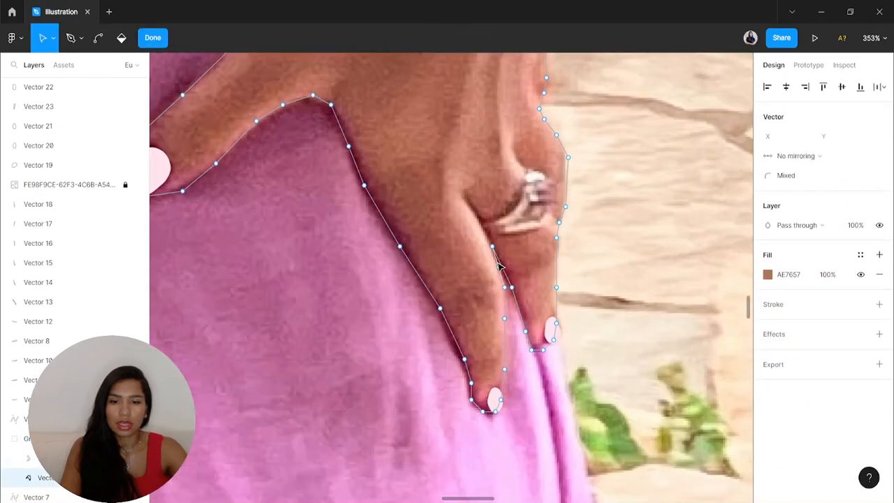
key(p)
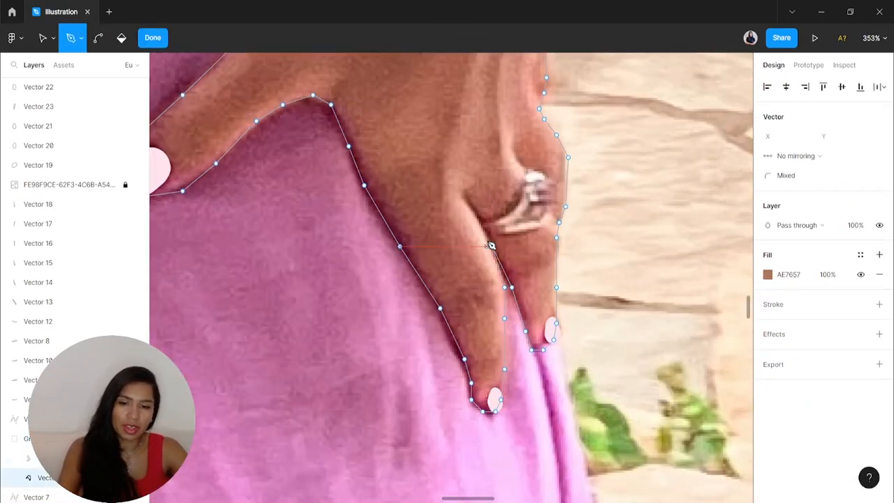
key(Escape)
key(Return)
key(Escape)
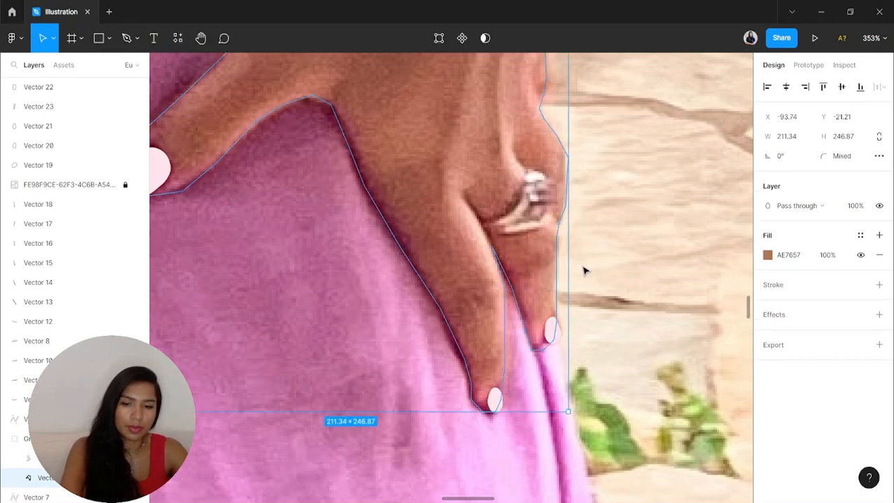
key(Escape)
Draw a narrow closed crease shape about 18 by 31 with the Pen tool, where the two lower fingers of the hip hand meet
key(p)
click(494, 247)
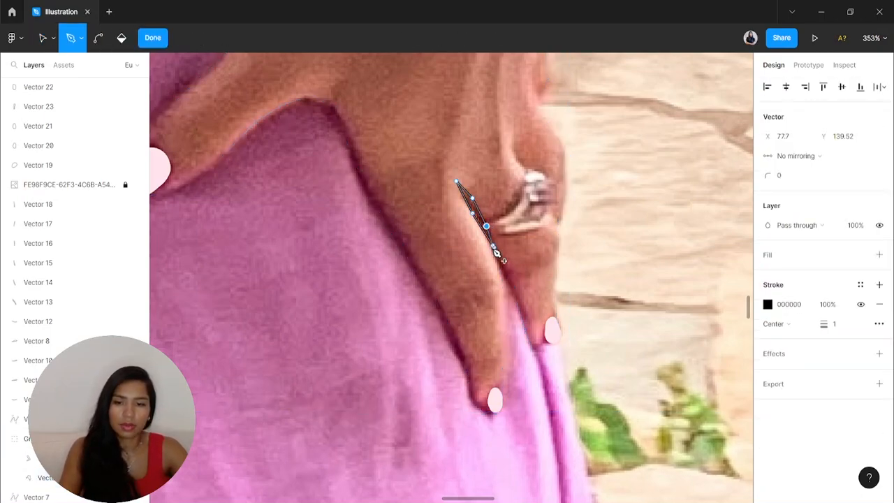
key(Escape)
key(v)
Round the middle points of the crease between the fingers with a radius of 300 and replace its black stroke with a D9D9D9 fill
drag(463, 236, 509, 191)
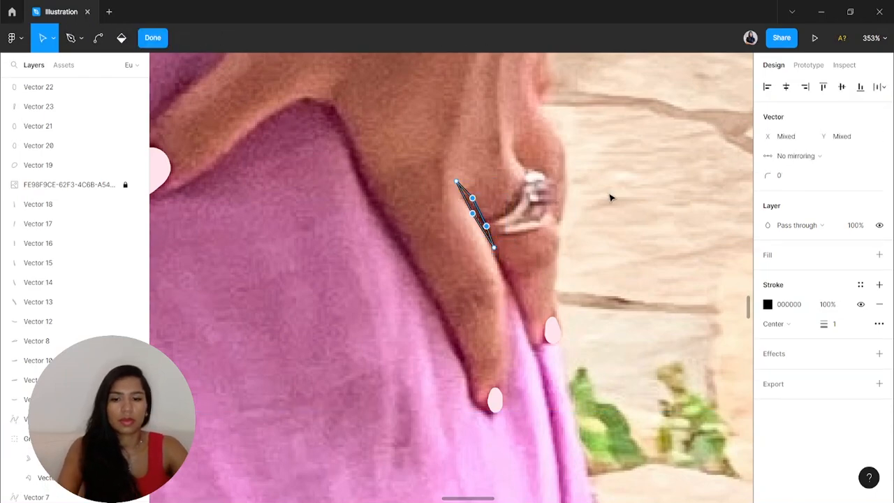
click(791, 178)
text(300)
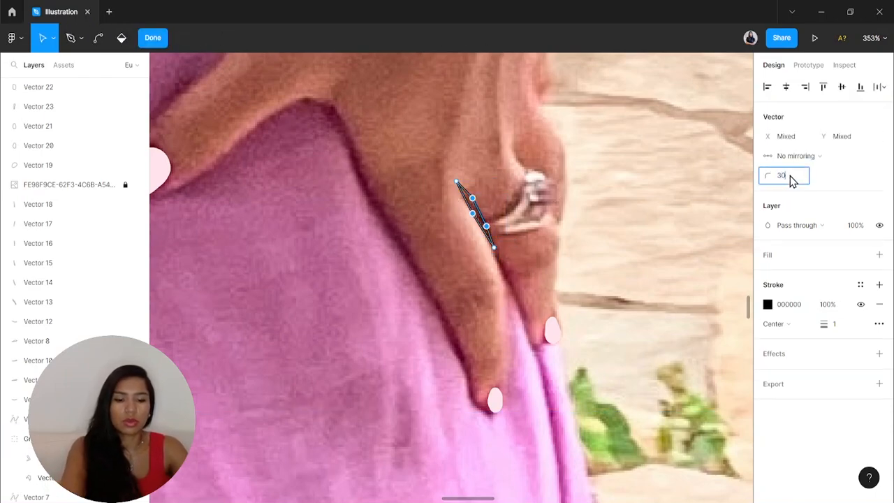
key(Return)
click(879, 304)
scroll(676, 294, up, 5)
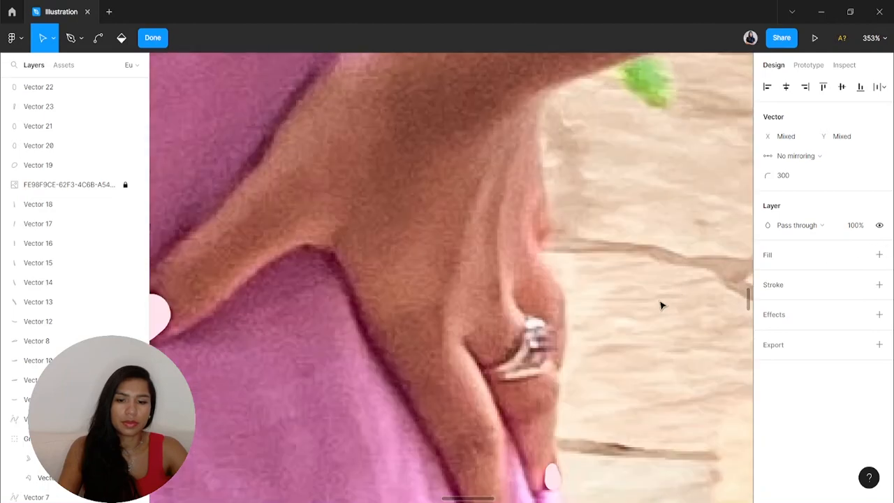
click(879, 255)
scroll(547, 353, down, 3)
key(Escape)
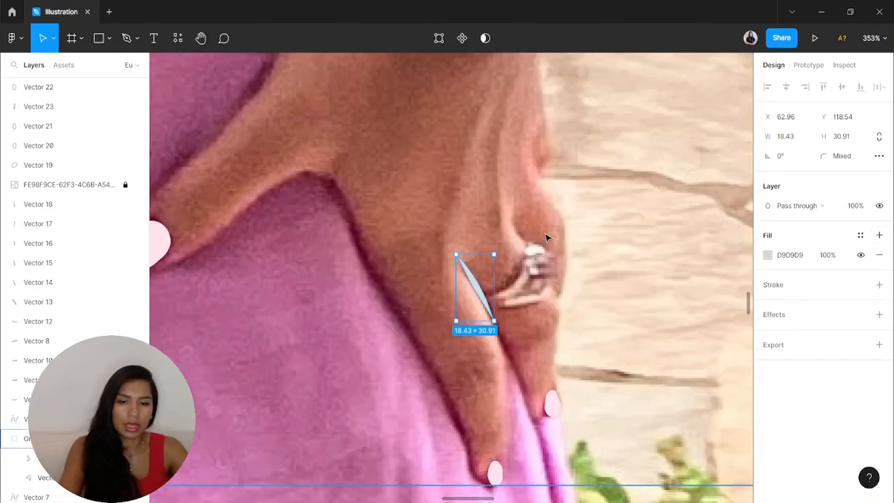
Draw a second narrow crease about 24 by 39 with the Pen tool, running across the ring to the hand's outer edge
key(p)
click(558, 302)
click(550, 278)
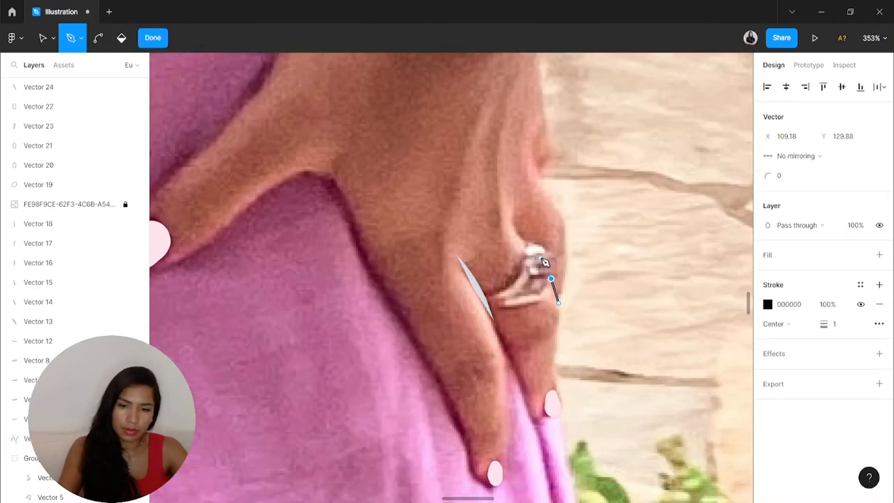
click(551, 258)
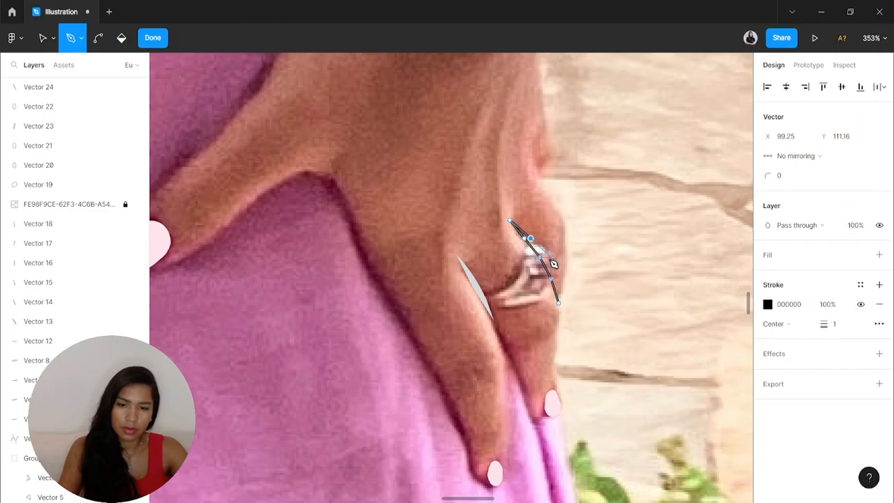
Round the middle points of the crease over the ring with a radius of 300 and replace its black stroke with a D9D9D9 fill
key(v)
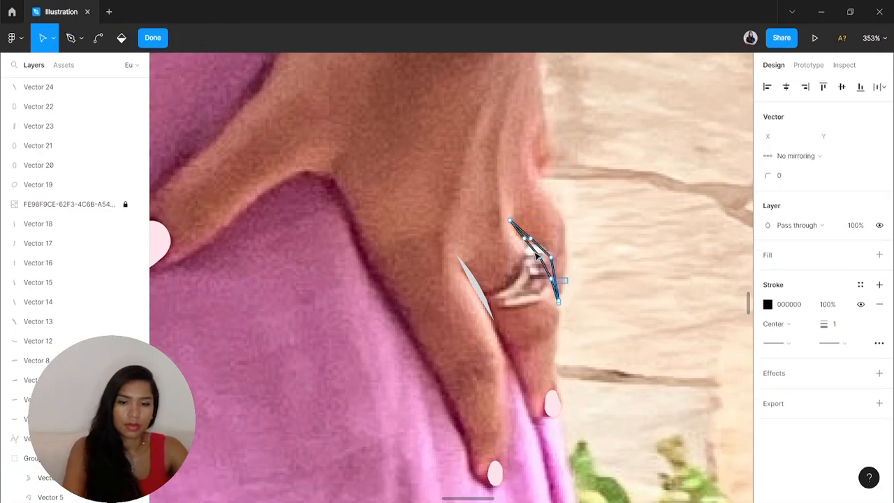
drag(516, 226, 567, 286)
click(805, 167)
click(803, 187)
click(807, 158)
click(803, 127)
click(793, 180)
text(300)
key(Return)
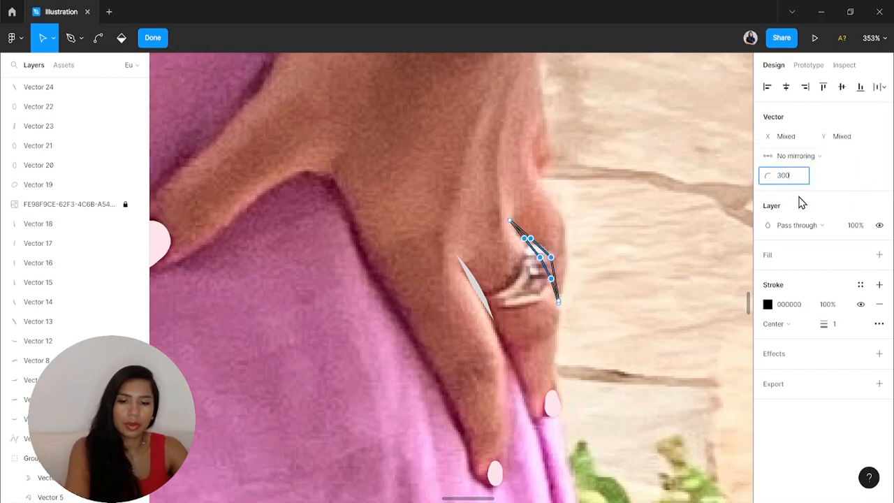
click(879, 304)
click(879, 255)
key(Escape)
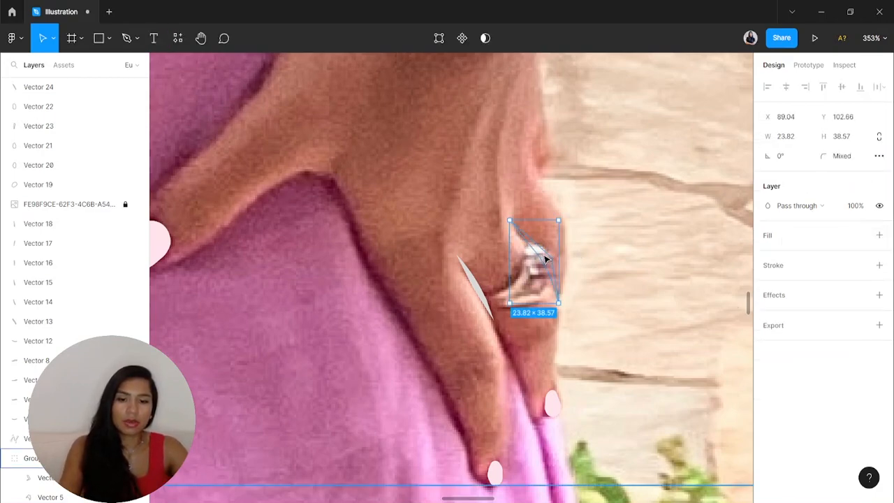
key(Escape)
Join the two separate end points at the lower tip of the crease over the ring to close its path
click(138, 205)
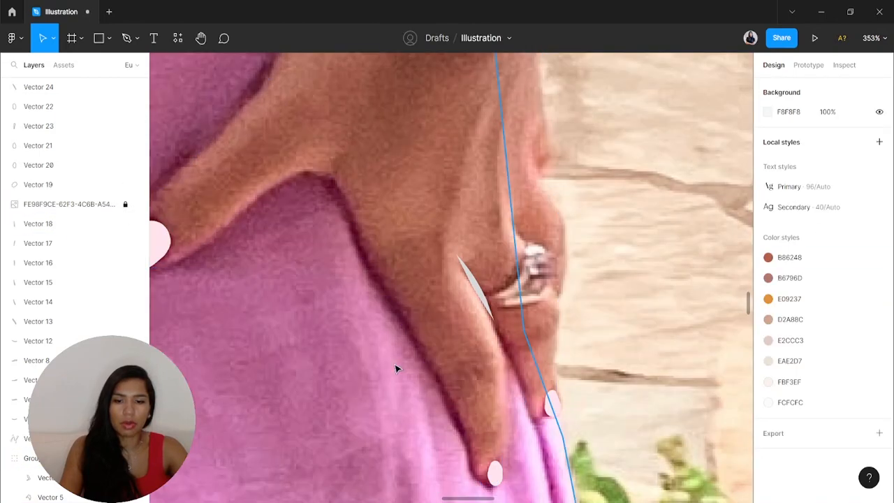
click(558, 301)
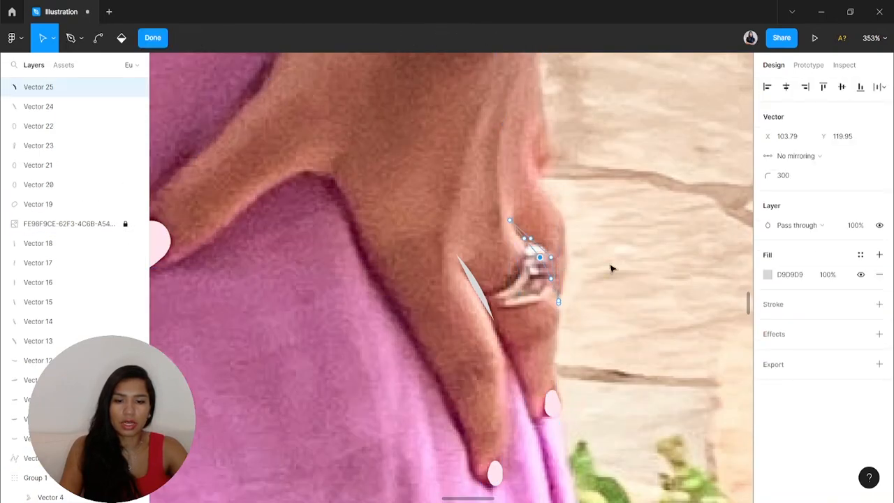
scroll(520, 268, down, 3)
scroll(548, 235, up, 10)
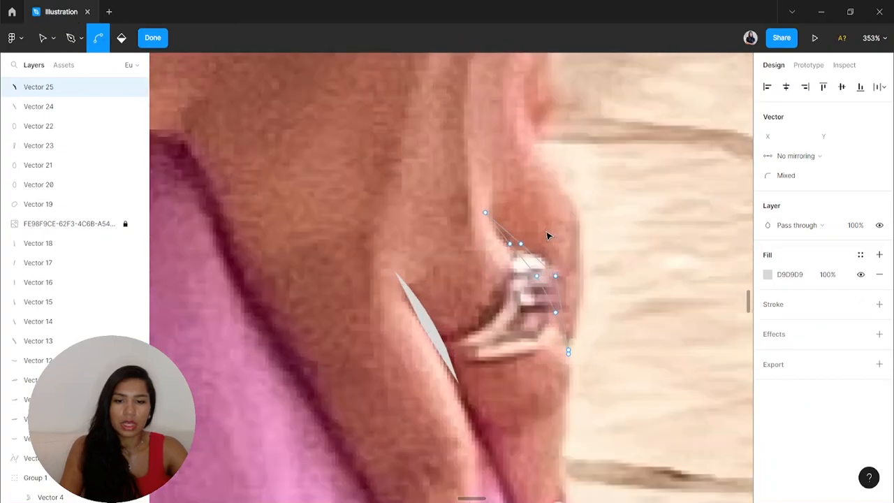
scroll(600, 328, down, 3)
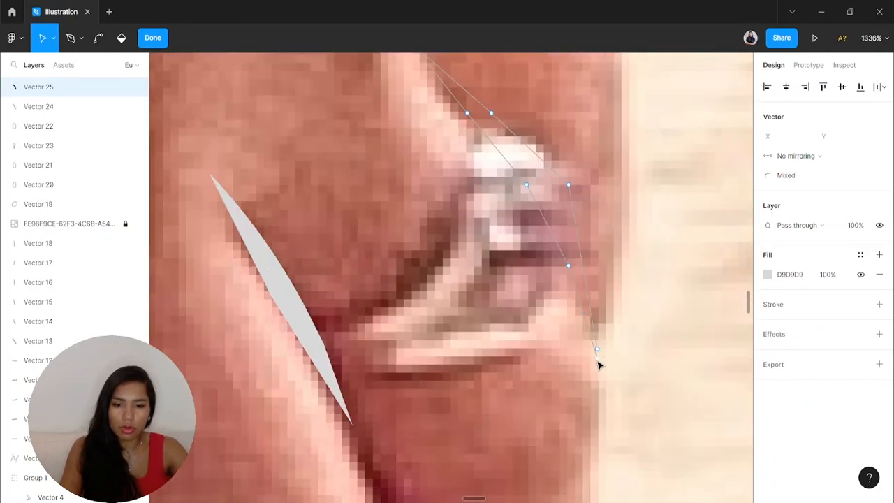
scroll(599, 364, up, 5)
click(602, 320)
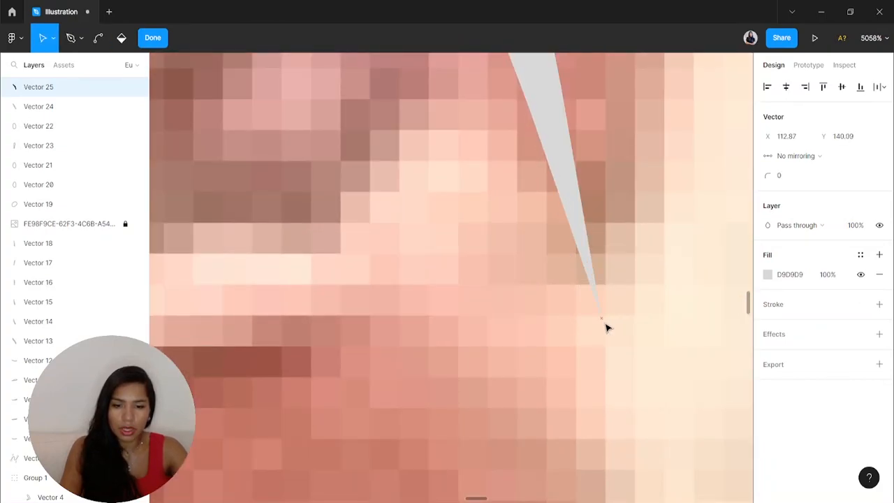
scroll(607, 329, down, 10)
key(Escape)
scroll(642, 269, up, 2)
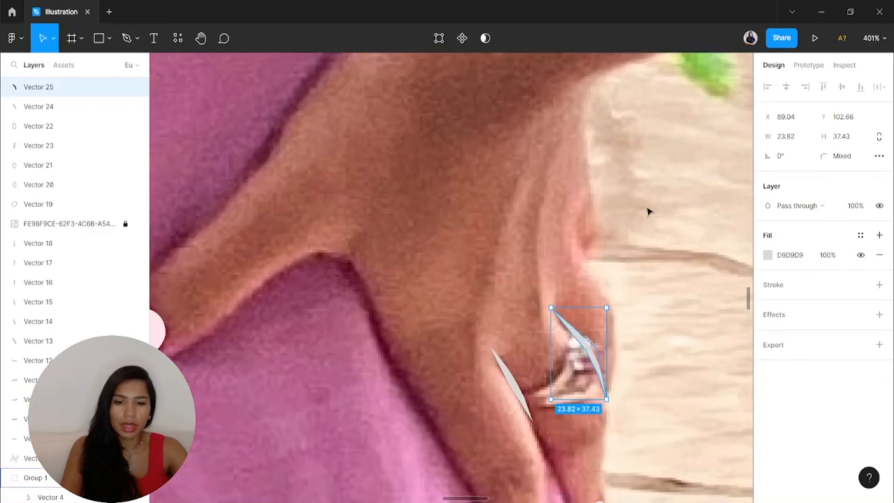
Deselect the crease and hide the reference photo to show the illustrated hip hand with its two creases
key(Escape)
scroll(646, 272, down, 5)
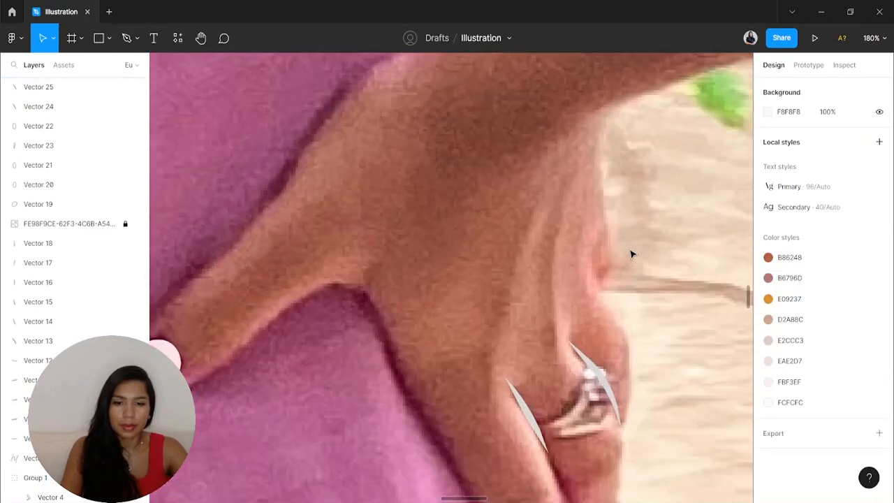
click(136, 223)
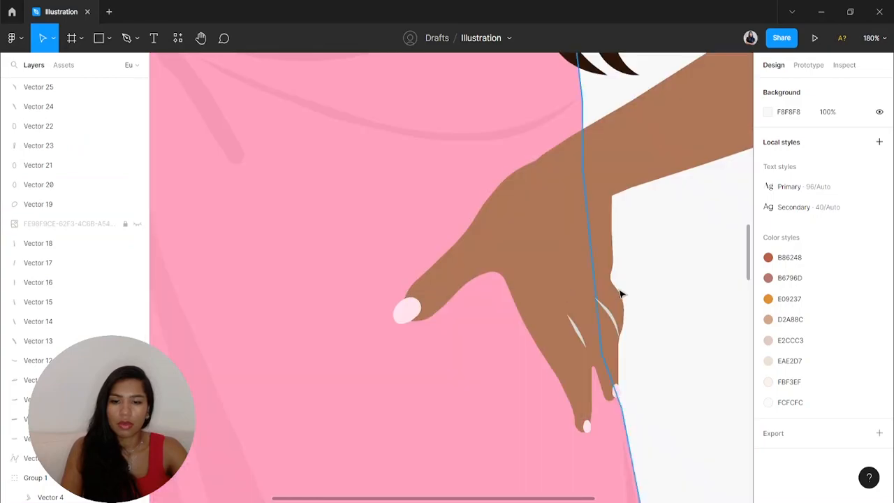
Recolour both finger creases on the hip hand with the sampled skin tone darkened to 9C6A4E
scroll(620, 294, down, 3)
click(620, 321)
scroll(620, 321, up, 5)
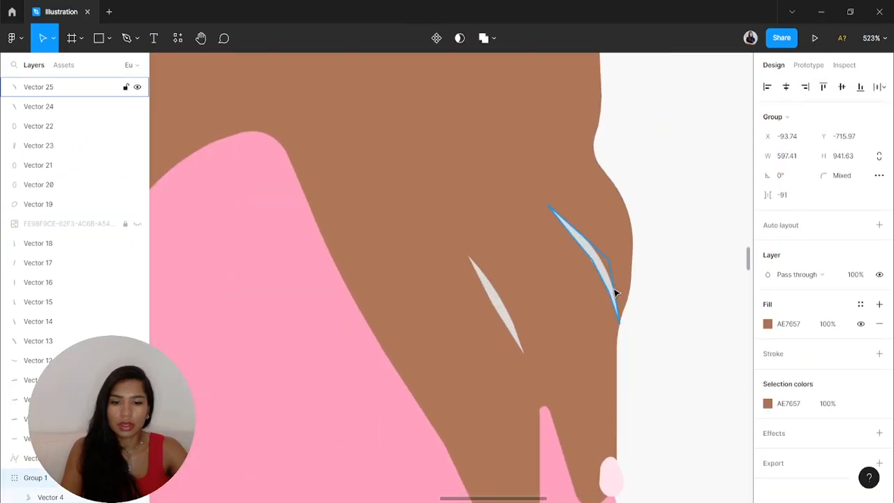
click(614, 296)
shift+click(491, 314)
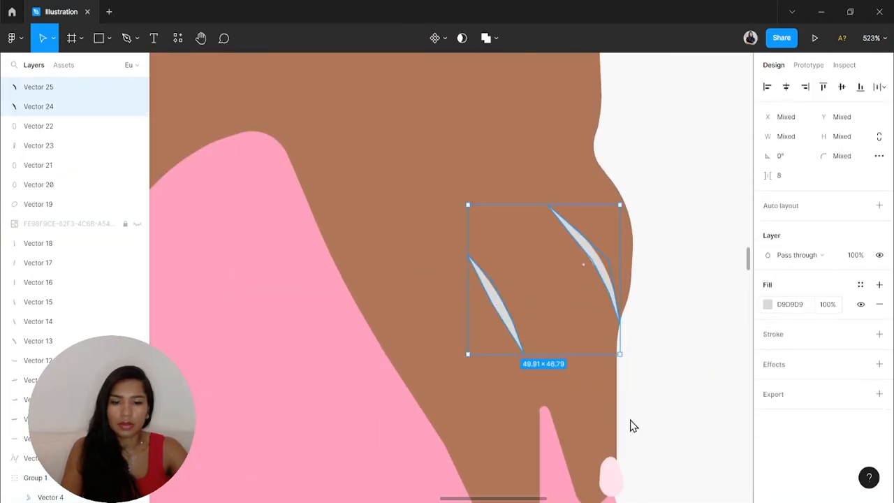
key(i)
click(579, 293)
drag(683, 253, 685, 260)
click(539, 363)
Set the corner radius of the arm shape's point between the two fingers to 0 so the gap meets the crease
double_click(561, 384)
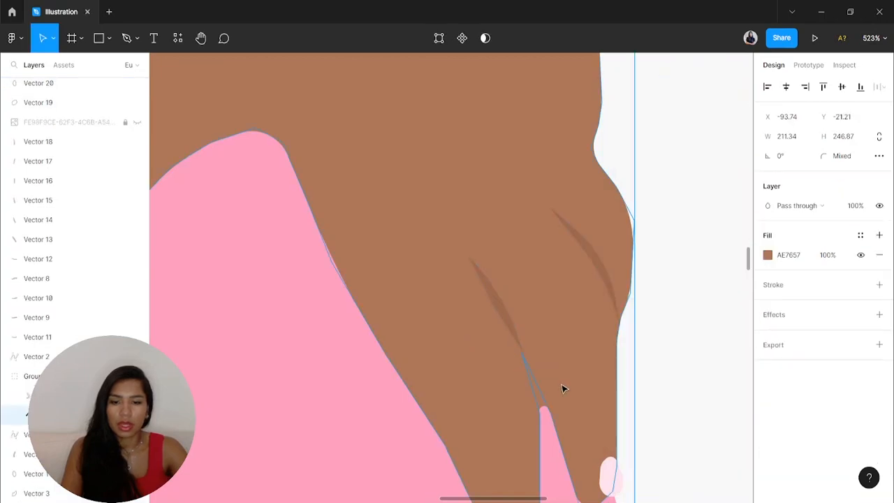
double_click(565, 389)
click(795, 178)
text(0)
key(Return)
key(Return)
click(690, 290)
scroll(670, 314, down, 10)
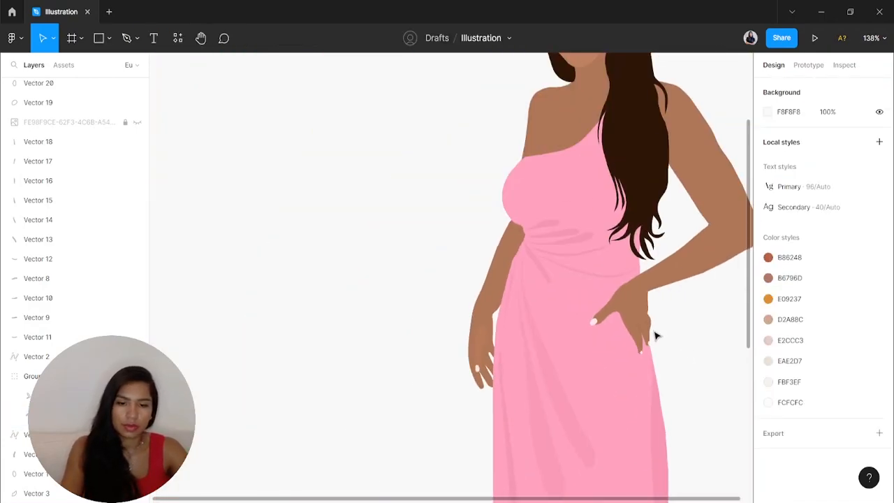
scroll(652, 337, up, 5)
click(579, 279)
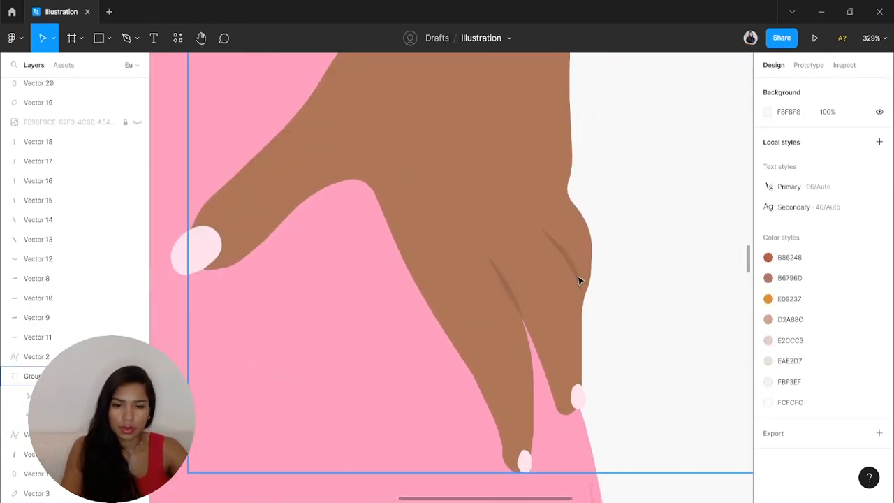
scroll(579, 279, up, 5)
double_click(579, 280)
key(Escape)
double_click(548, 350)
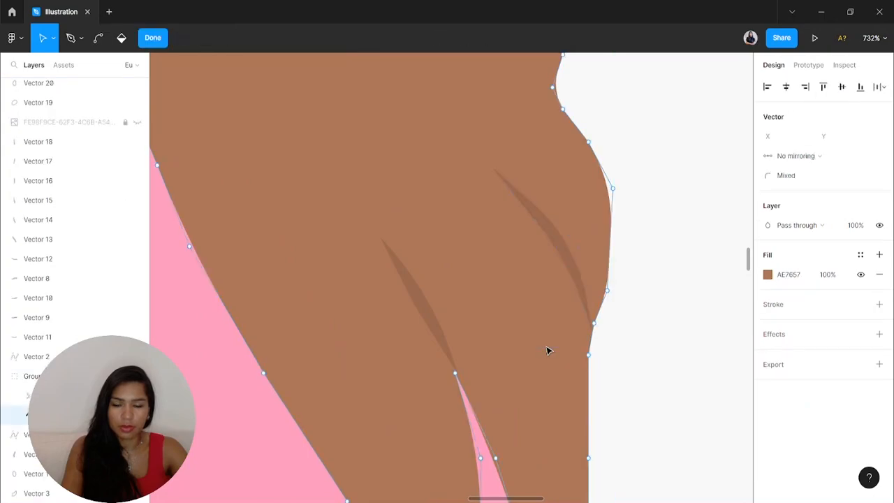
key(Escape)
Stretch the outer finger crease to about 28 by 44 and rotate it about -4° so it reaches the hand's edge
click(568, 259)
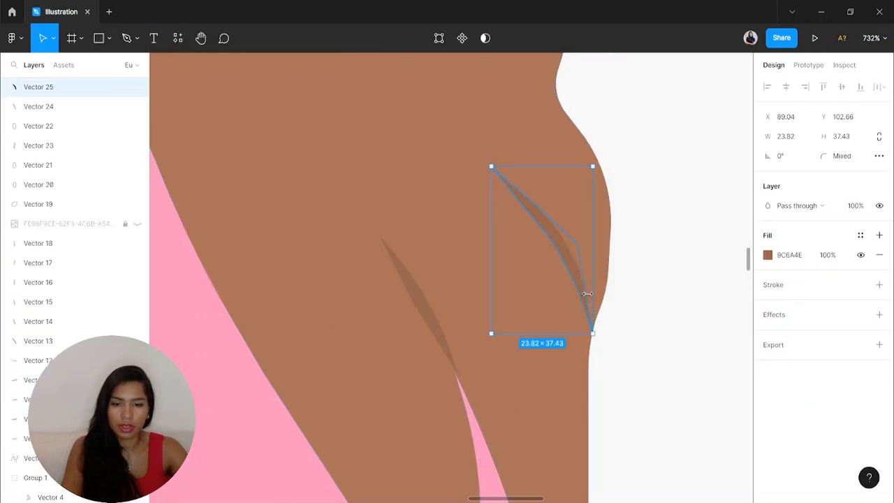
drag(594, 337, 591, 339)
drag(570, 281, 574, 296)
drag(500, 173, 490, 153)
click(627, 245)
scroll(628, 257, down, 10)
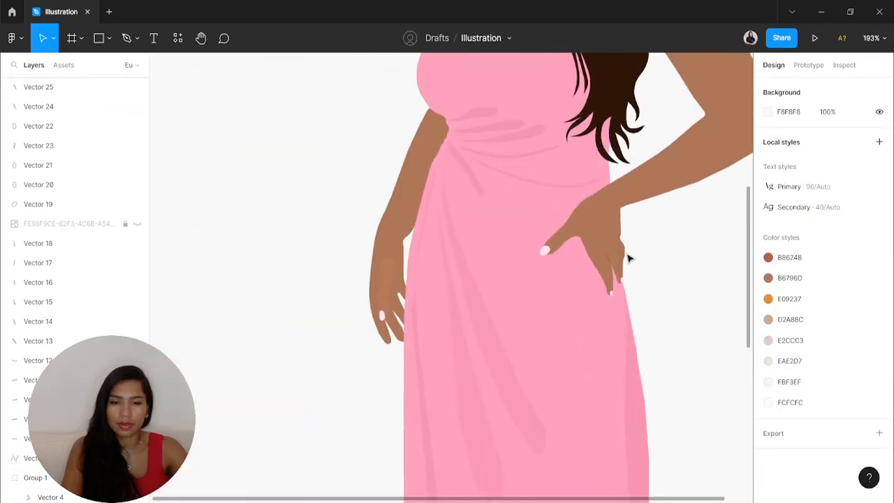
Move two points on the thumb-side edge of the longer finger inward to slim and curve the finger
scroll(661, 260, up, 10)
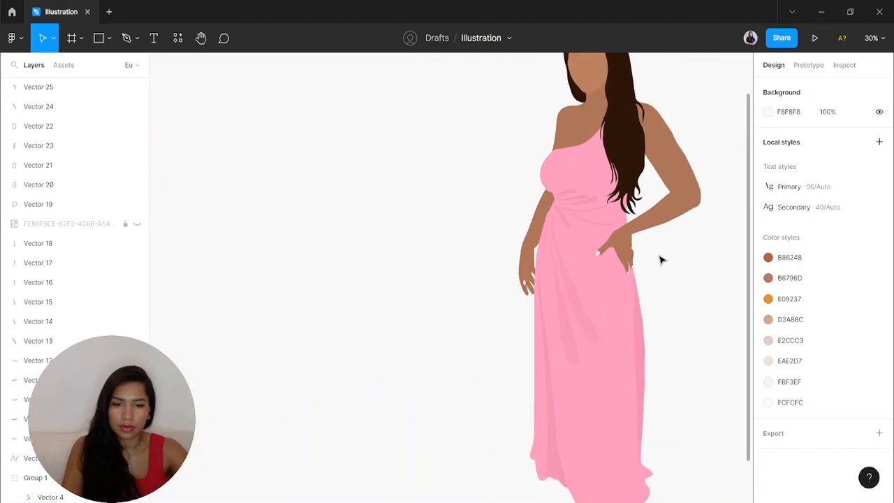
double_click(438, 249)
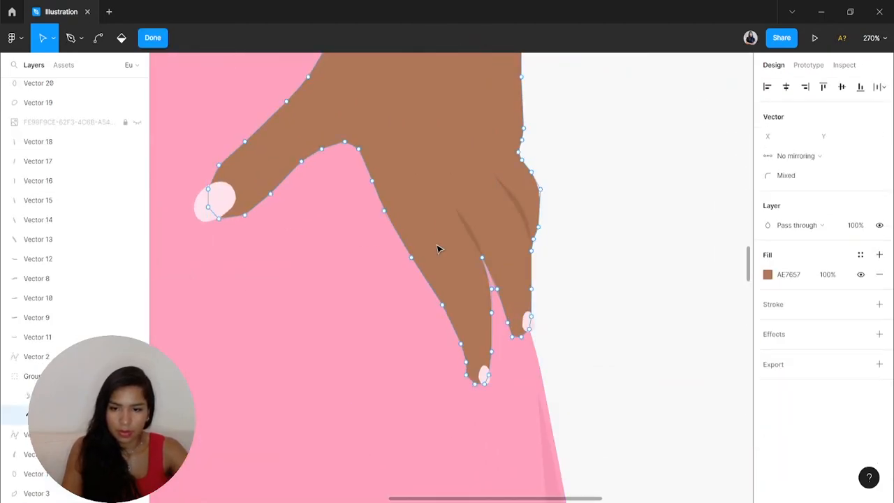
drag(411, 258, 419, 254)
drag(447, 299, 449, 297)
drag(421, 255, 438, 271)
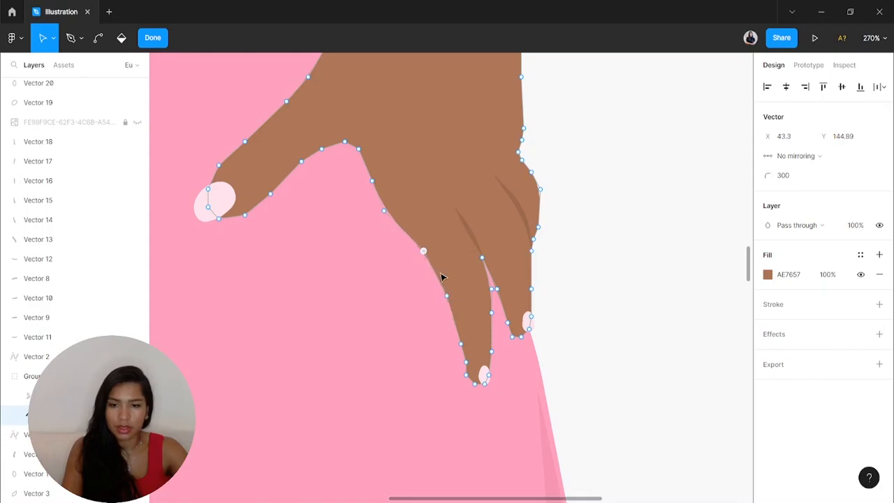
double_click(582, 314)
click(581, 313)
Move the two points on the hand's outer edge at the crease's lower end to form an overhanging knuckle
double_click(531, 271)
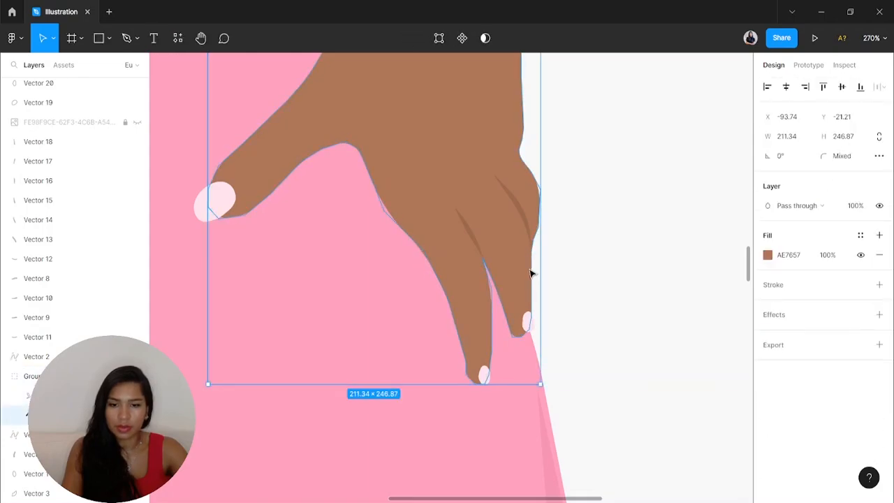
double_click(530, 271)
scroll(531, 269, up, 5)
click(532, 234)
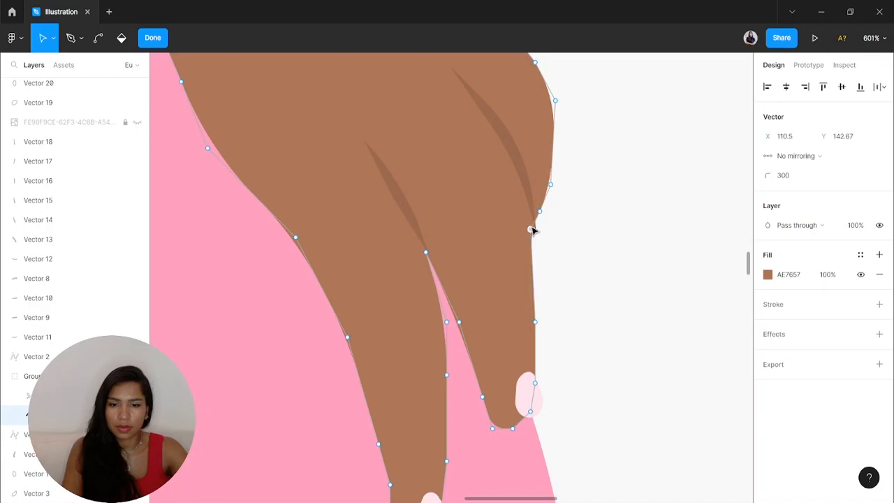
drag(541, 218, 553, 234)
Try a corner radius of 0 on both lower points of the overhanging knuckle
click(533, 230)
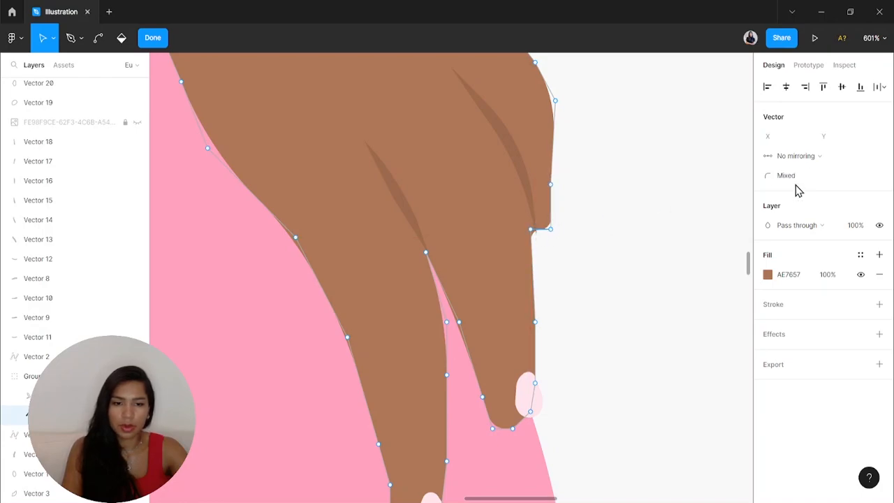
text(0)
key(Return)
key(ctrl+z)
Set the corner radius of the knuckle's inner lower point to 0 and pull the knuckle's outer edge further outward
click(528, 230)
click(795, 176)
text(0)
key(Return)
key(Escape)
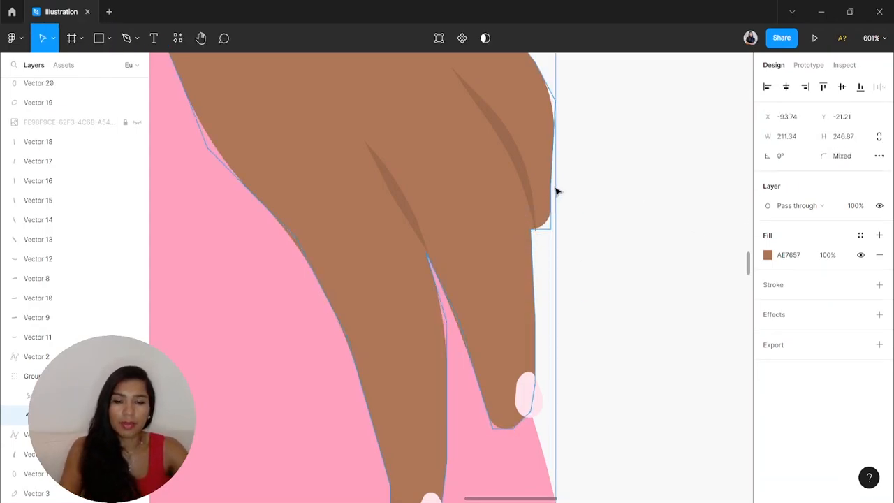
double_click(556, 190)
key(Escape)
Shift the outer crease slightly up and inward to about X 85.6, Y 96.6, aligning it with the knuckle
click(531, 188)
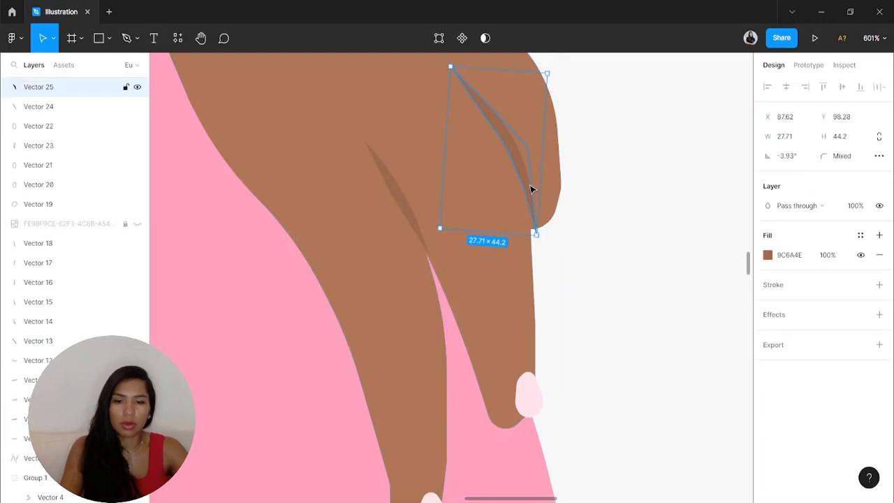
scroll(612, 211, down, 5)
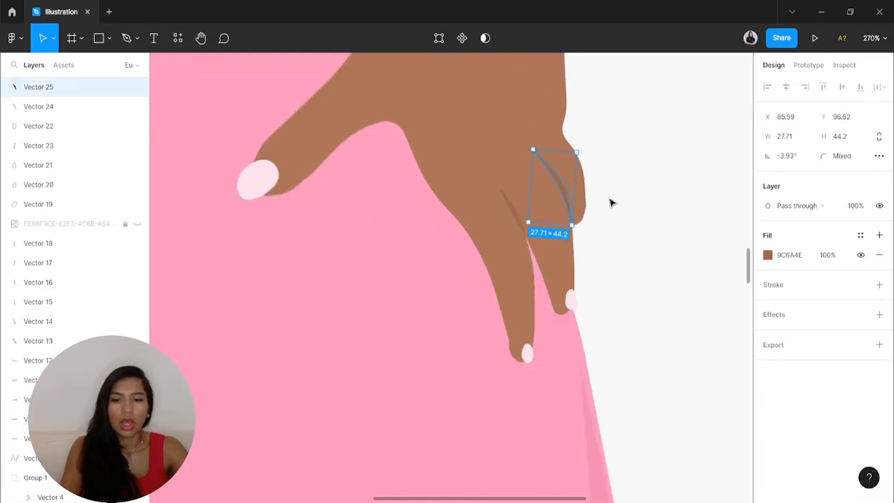
click(625, 188)
click(564, 188)
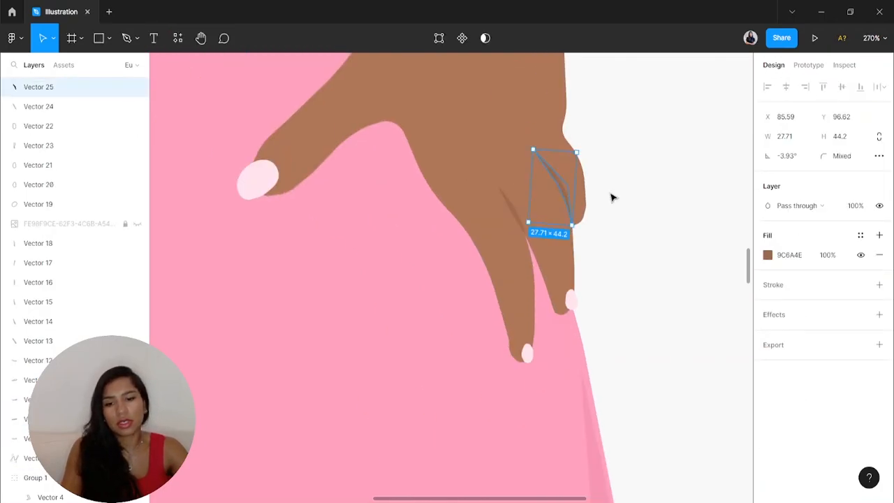
Adjust the outer crease's curve by moving all its middle points together slightly, keeping both tips in place
scroll(563, 186, up, 3)
double_click(569, 194)
key(Escape)
double_click(563, 195)
drag(591, 218, 531, 151)
drag(554, 193, 552, 197)
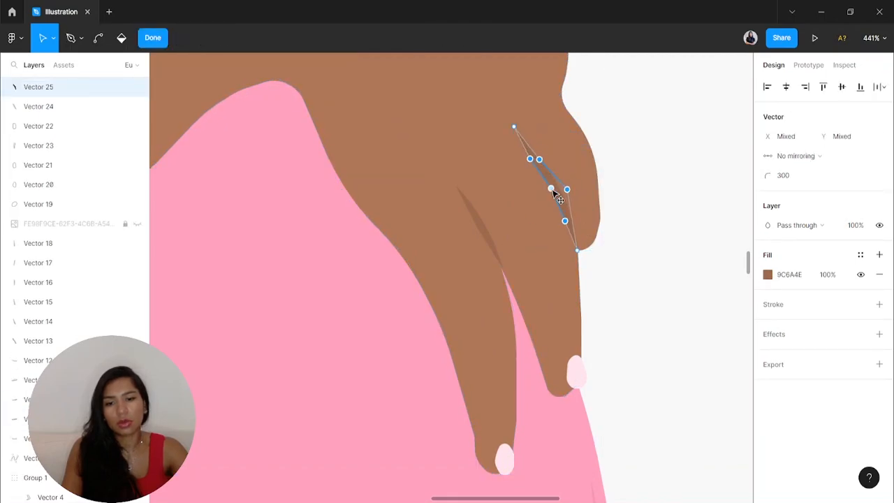
double_click(631, 256)
Examine the whole figure and the anchor points along the wavy ends of the hair
scroll(553, 296, down, 8)
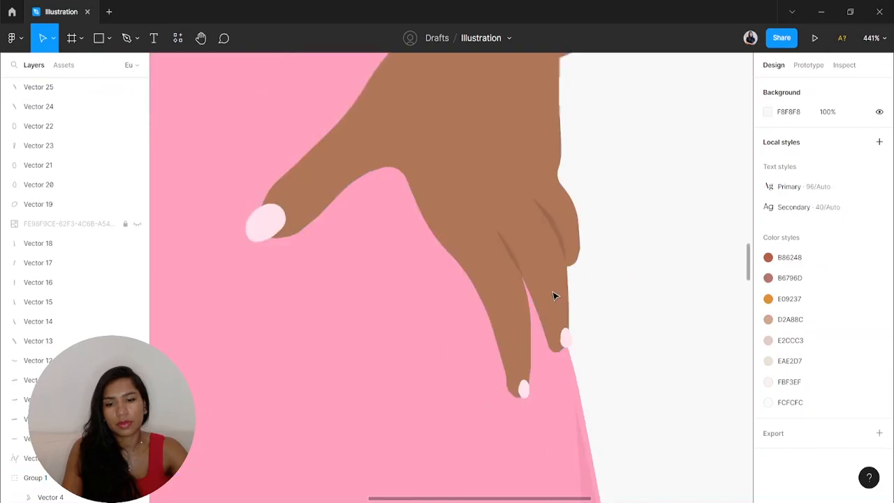
scroll(642, 301, down, 5)
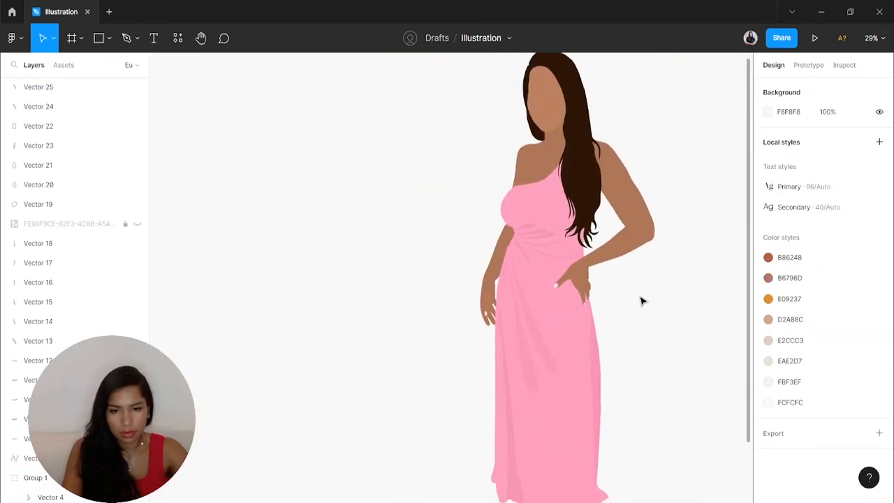
scroll(584, 356, up, 2)
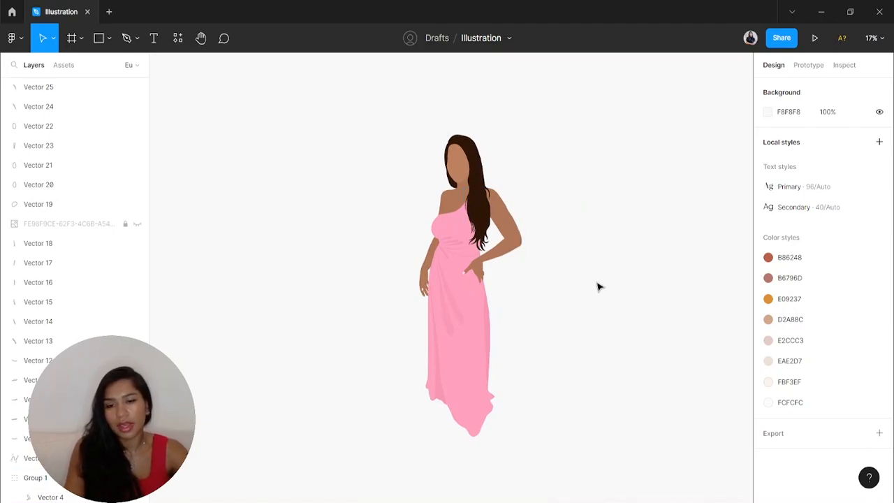
scroll(496, 242, up, 10)
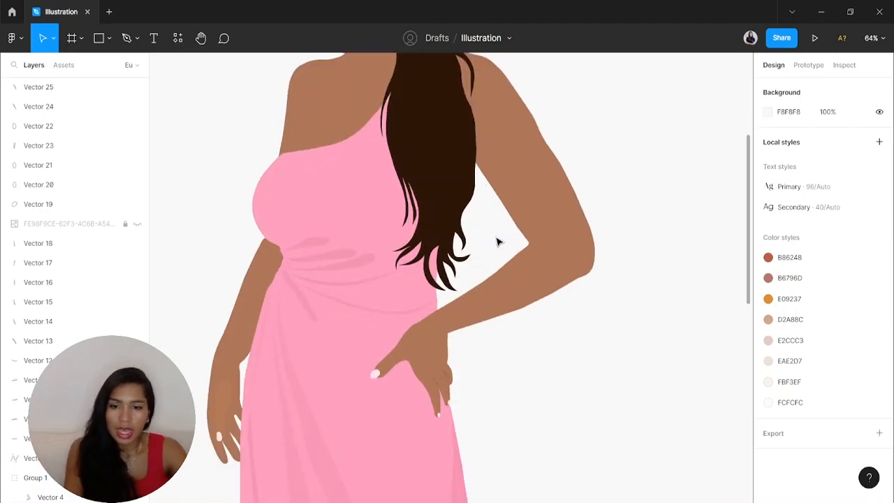
scroll(377, 232, down, 5)
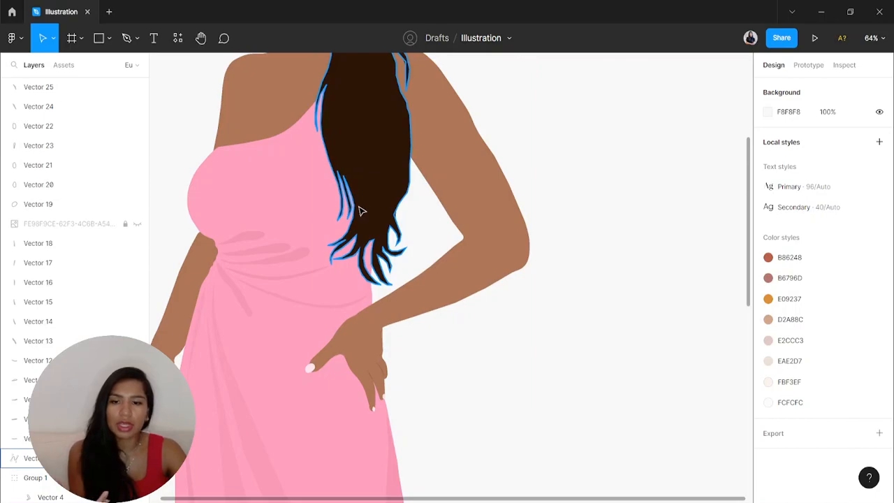
scroll(370, 265, up, 2)
double_click(373, 244)
scroll(454, 223, up, 5)
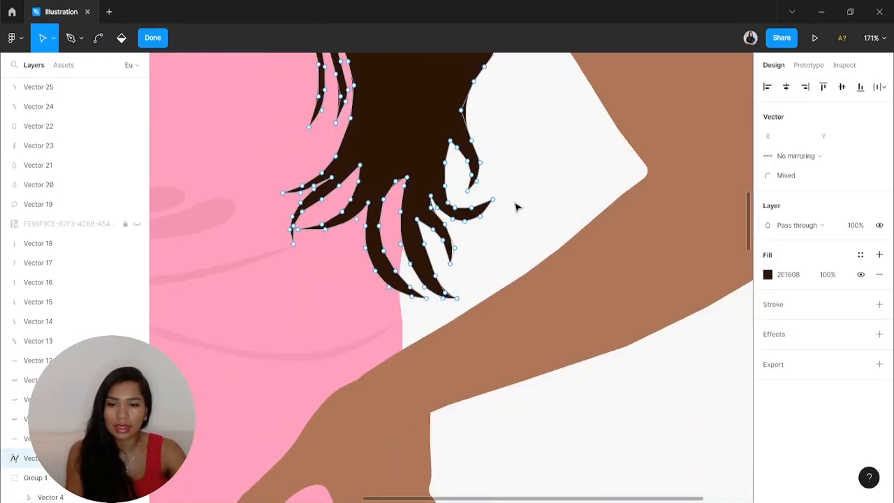
click(517, 207)
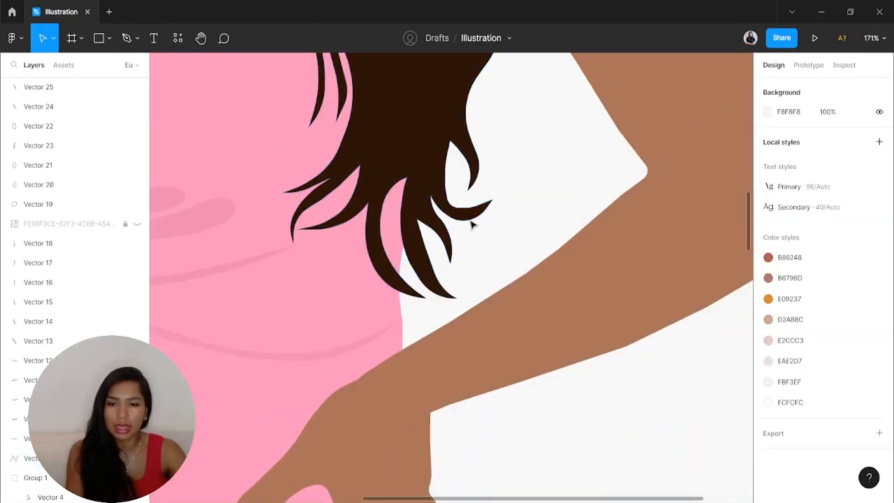
double_click(409, 206)
scroll(421, 128, down, 6)
key(Escape)
scroll(424, 161, up, 3)
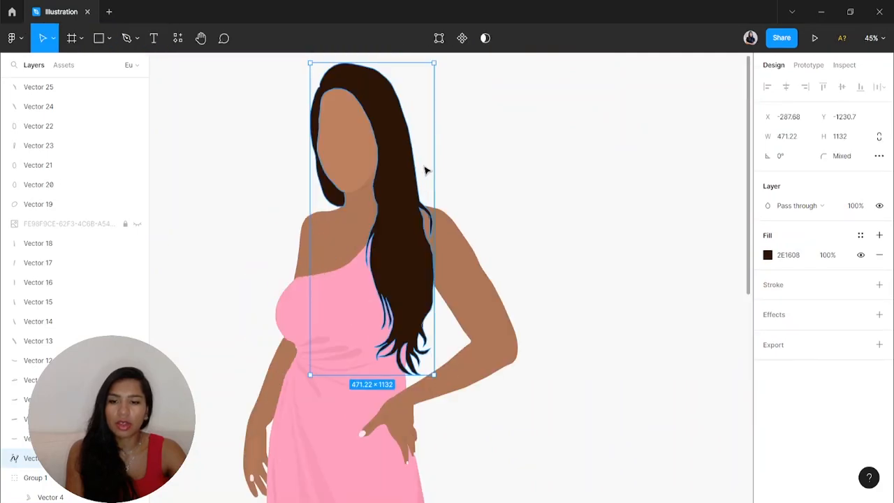
Try one common corner radius on all points of the hair shape, and undo it
double_click(412, 232)
key(ctrl+a)
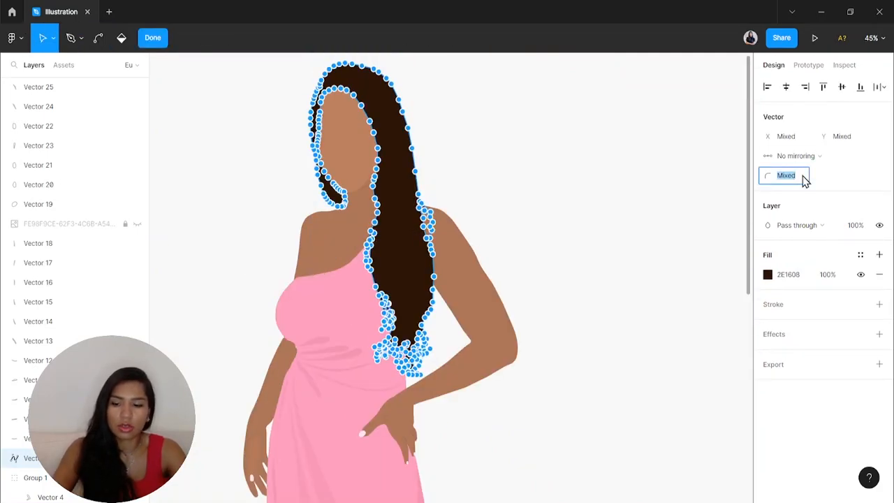
click(605, 321)
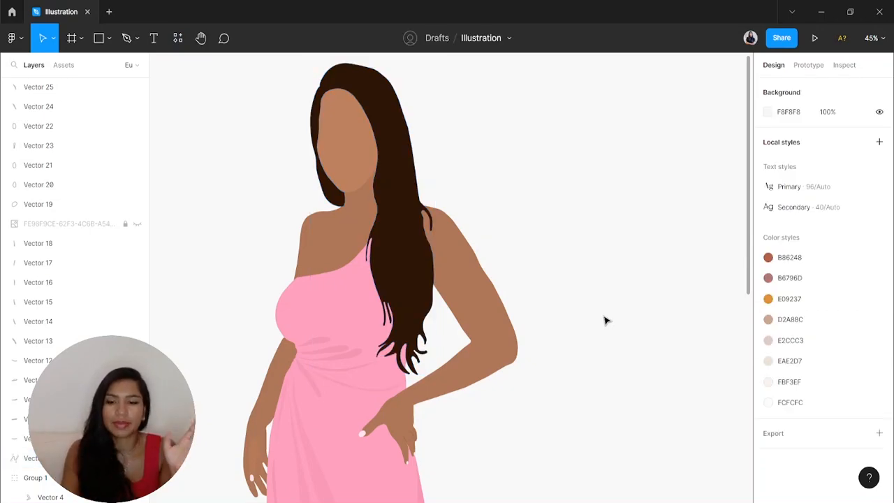
key(ctrl+z)
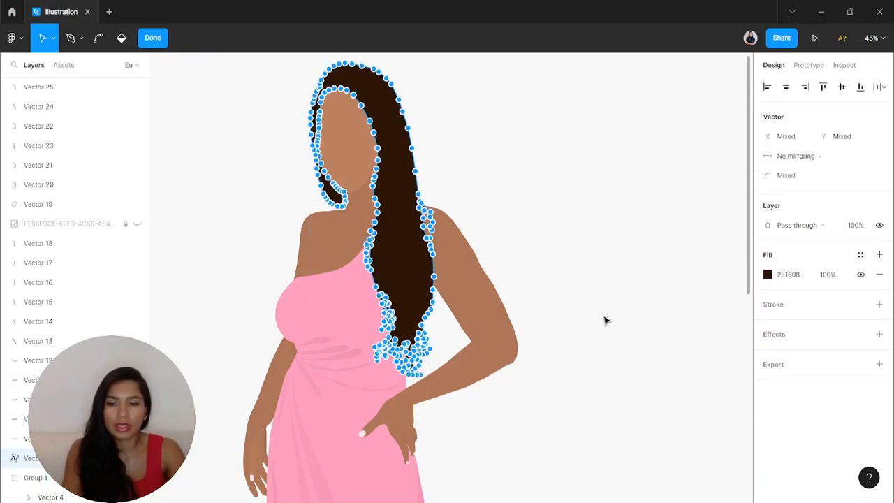
click(605, 321)
Inspect the hair outline's selected points at the curled tips and compare them with the full figure
ctrl+scroll(377, 356, up, 5)
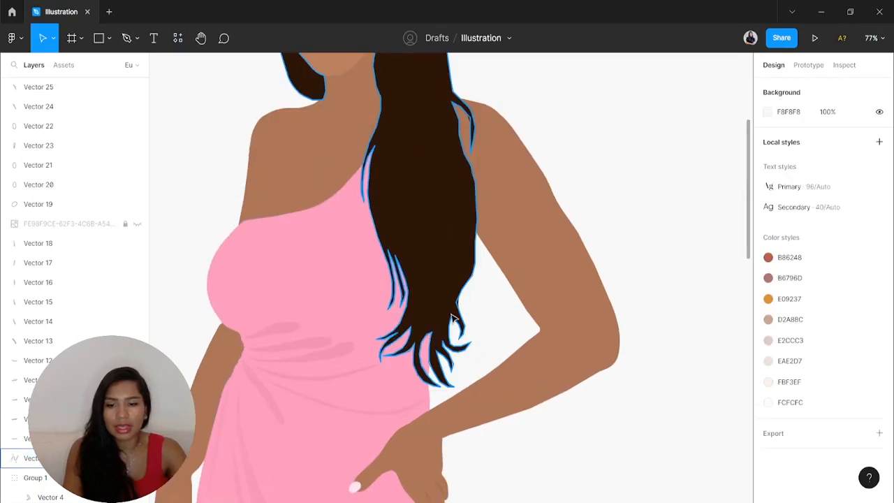
scroll(431, 328, down, 5)
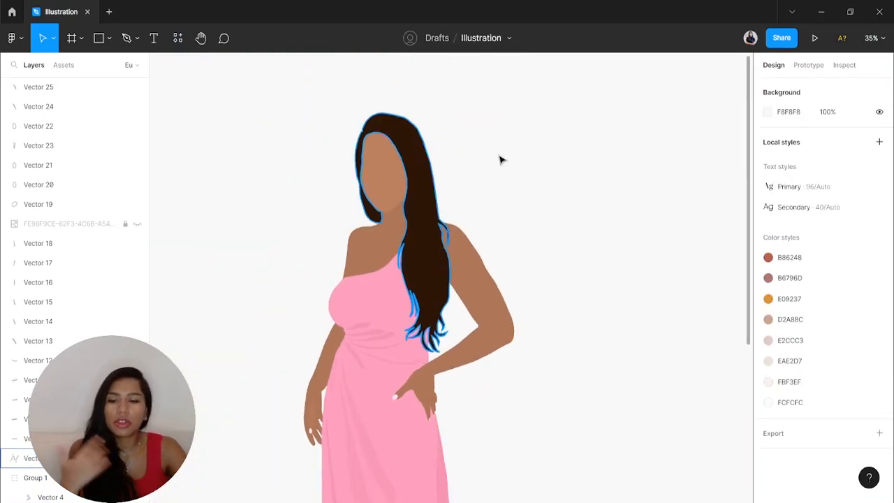
double_click(435, 219)
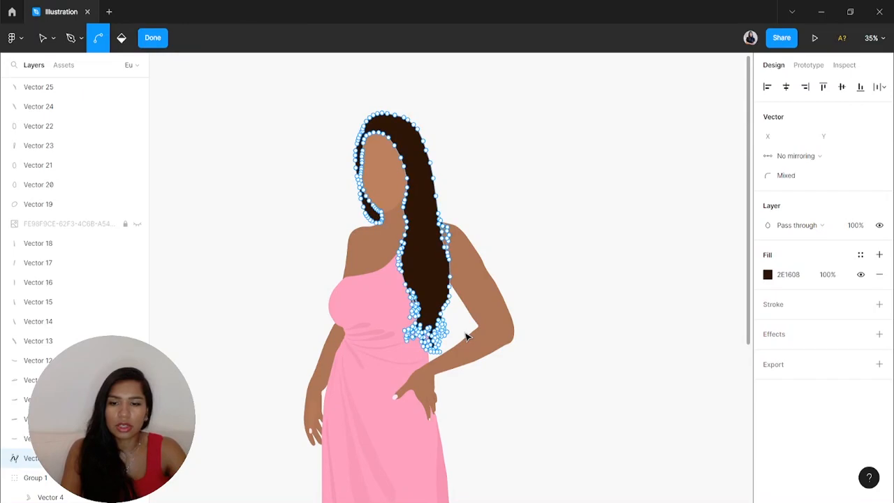
scroll(439, 356, up, 5)
scroll(439, 357, up, 2)
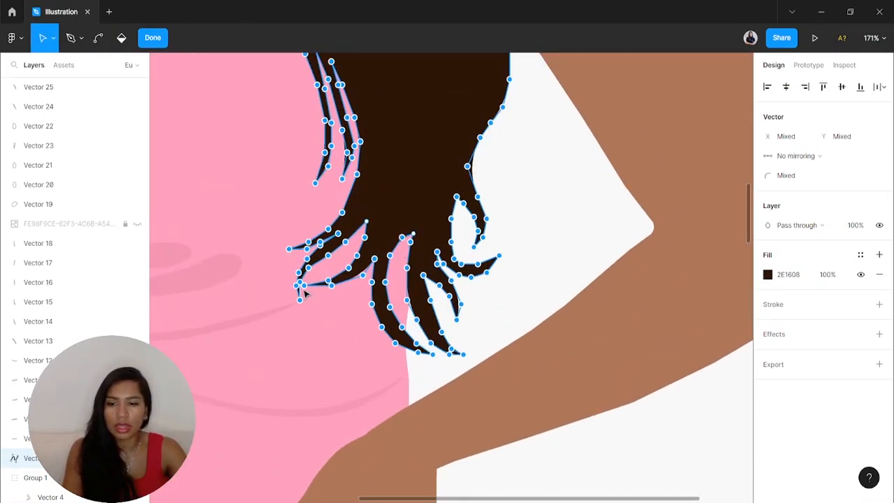
scroll(303, 309, down, 10)
click(523, 216)
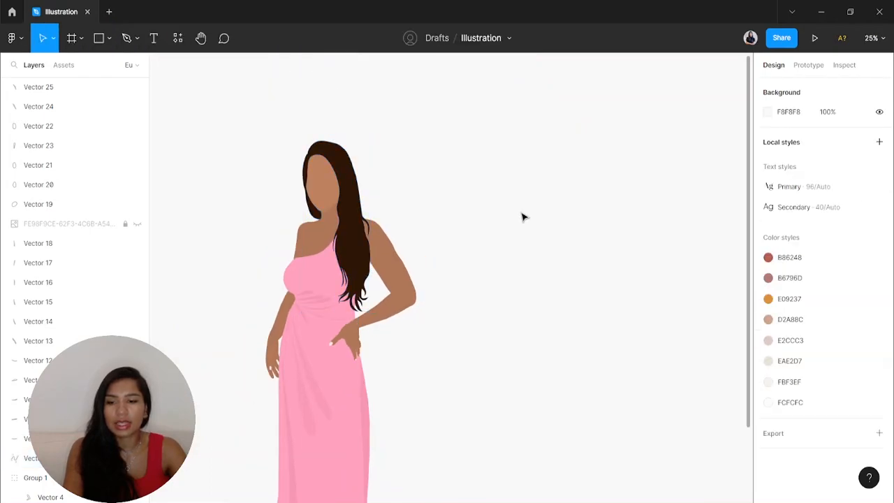
Examine the bent arm's outline points from shoulder to hip and compare them with the whole figure
scroll(491, 245, down, 2)
scroll(419, 255, up, 8)
double_click(431, 241)
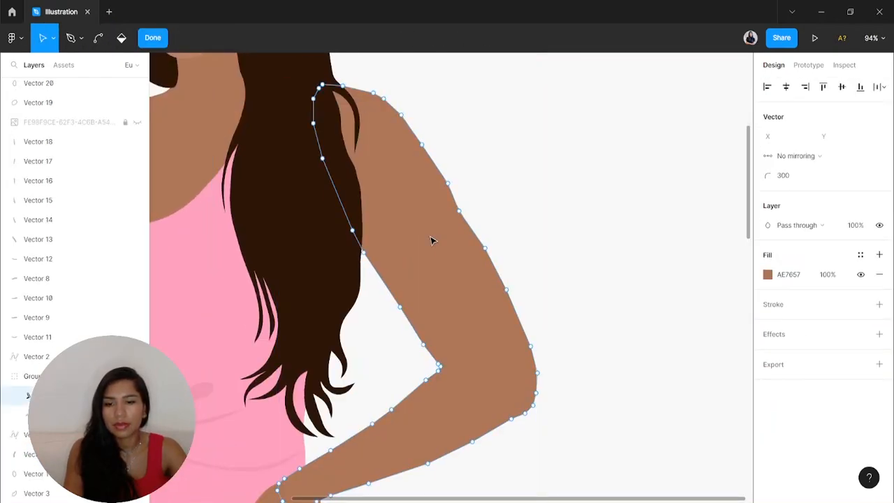
key(Escape)
scroll(525, 172, down, 8)
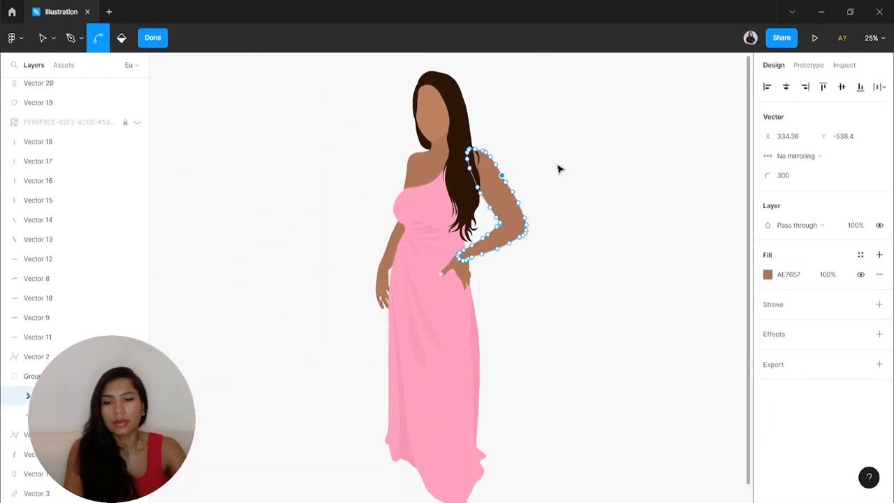
scroll(574, 224, down, 3)
click(583, 409)
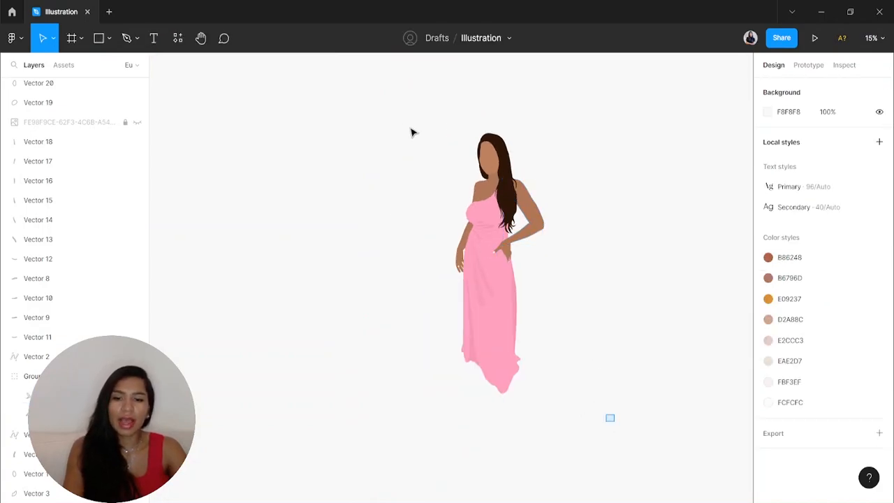
Group all the shapes of the woman's figure into one group
drag(615, 420, 401, 121)
key(ctrl+g)
drag(391, 179, 316, 168)
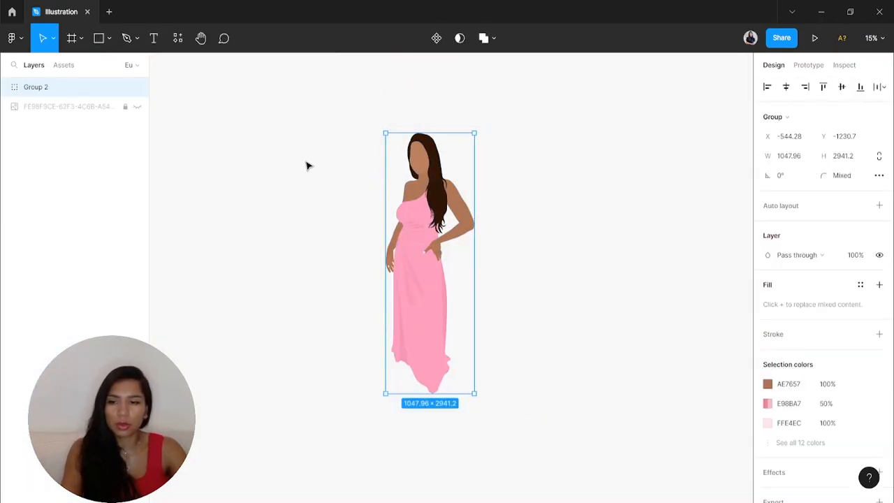
click(314, 167)
Draw a rectangle about 2591 × 3439 around the whole figure, centre it roughly on the figure and place it behind the figure's group
click(108, 38)
click(109, 65)
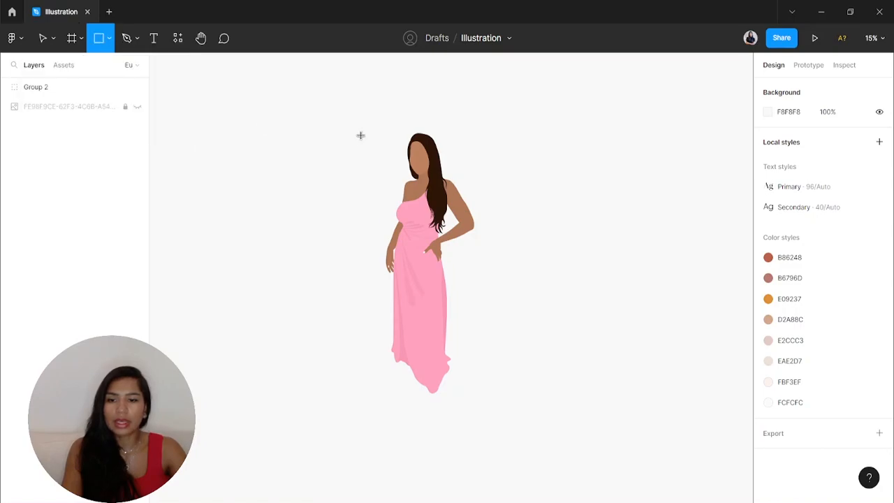
drag(333, 102, 554, 412)
drag(515, 376, 505, 375)
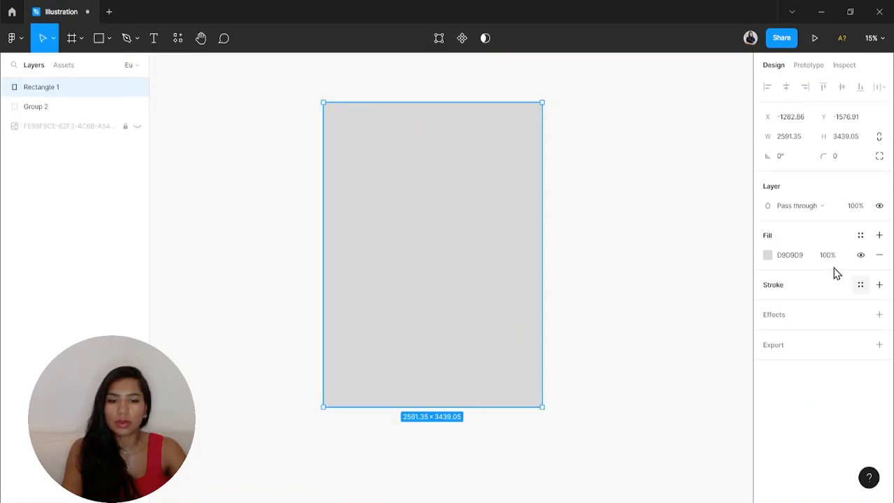
drag(73, 92, 69, 116)
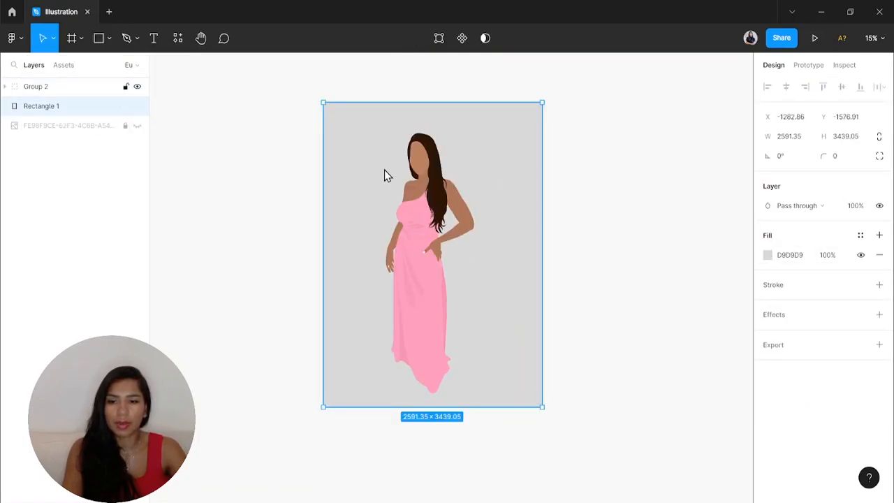
Fill the background rectangle with pale pink FEEBF1, derived from the sampled dress colour, and group it with the figure
click(768, 255)
click(631, 367)
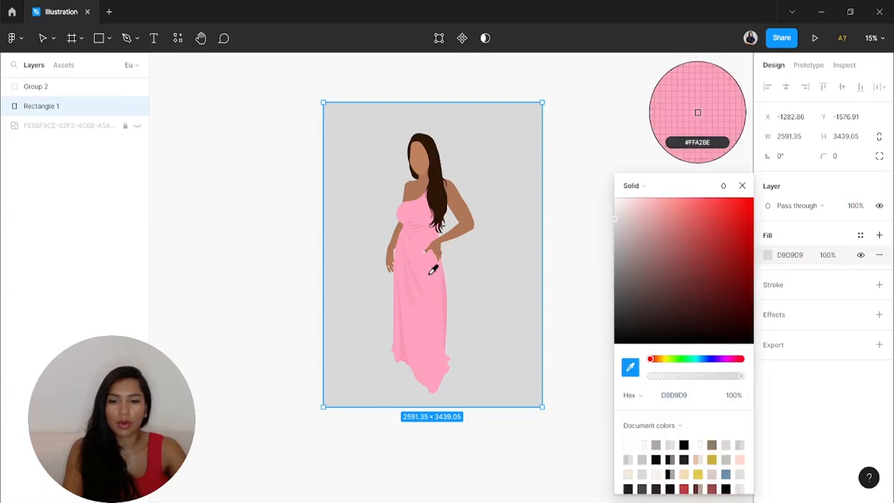
click(433, 266)
drag(673, 216, 333, 233)
click(592, 177)
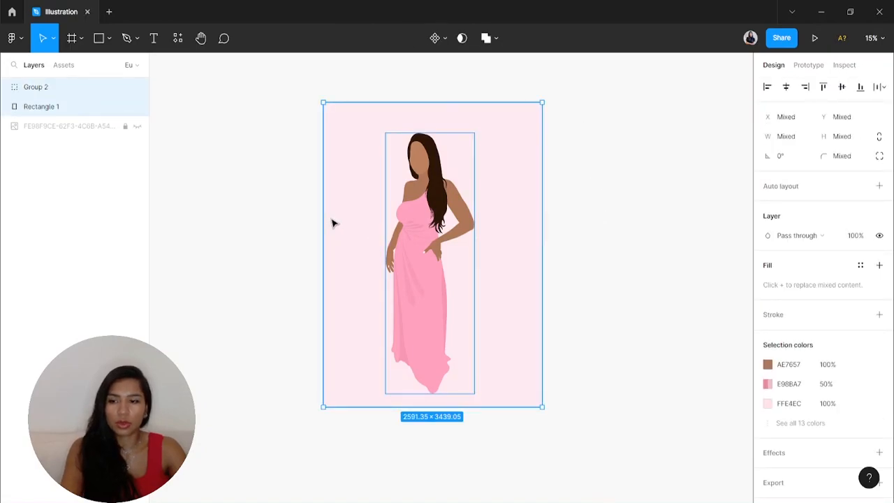
key(ctrl+g)
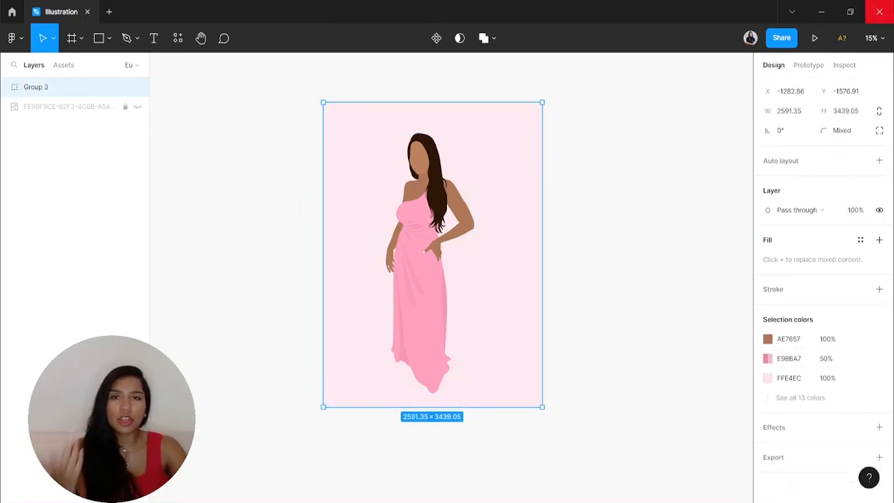
Add a 1x PNG export setting to the grouped illustration and preview the export
click(789, 457)
scroll(838, 412, down, 2)
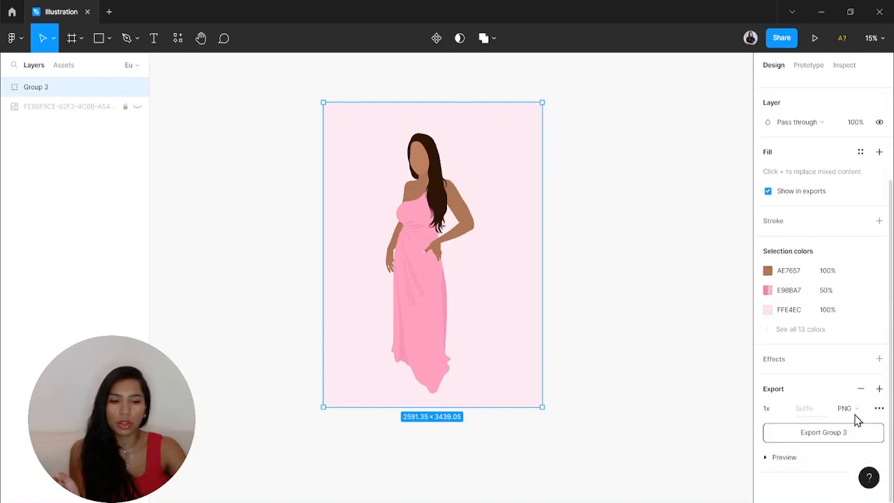
click(851, 412)
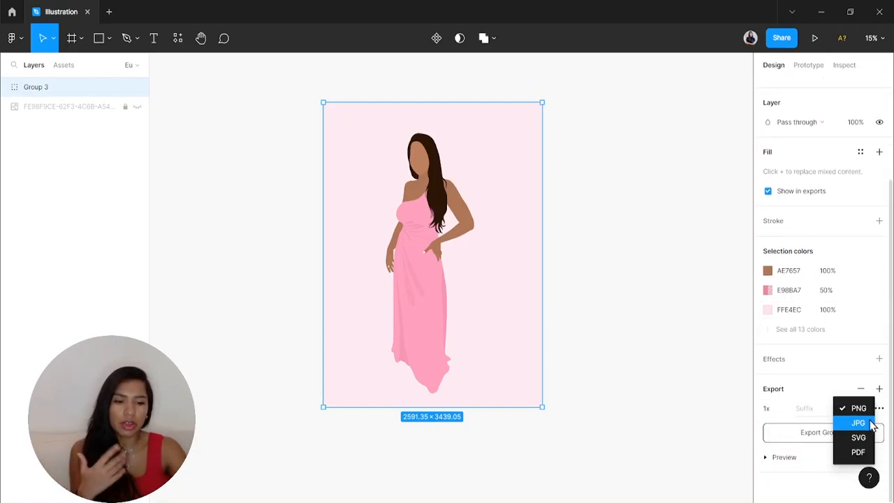
click(655, 409)
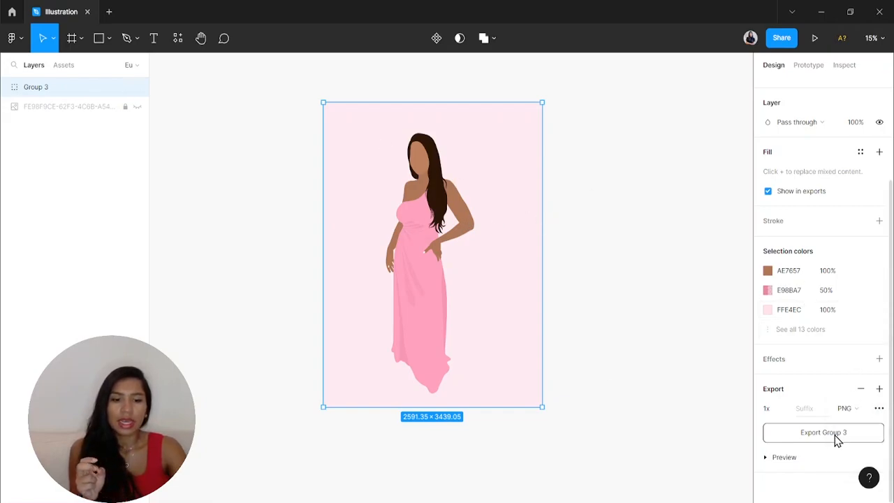
click(784, 456)
scroll(809, 437, down, 2)
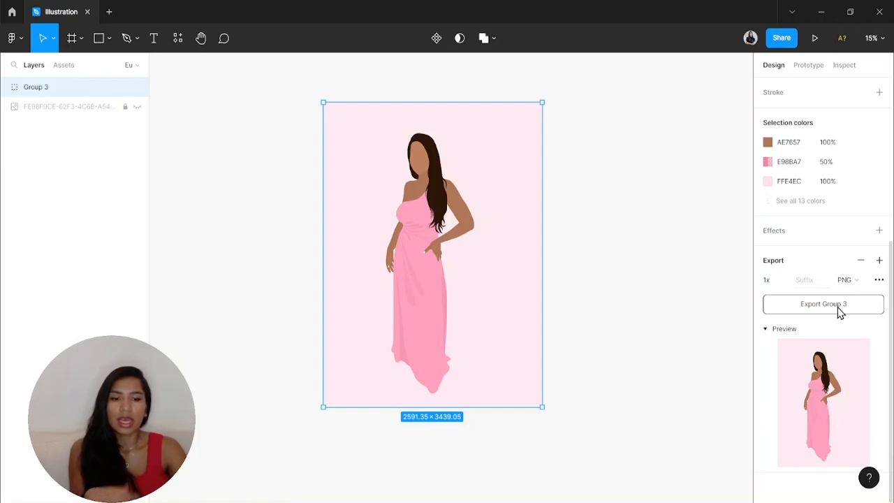
click(668, 294)
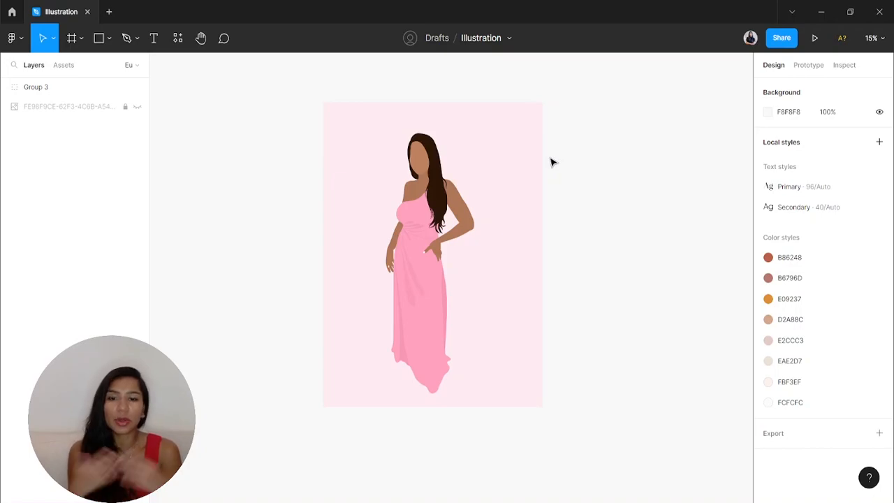
Show the reference photo and hide the pink background rectangle to compare the figure with the photo
click(138, 106)
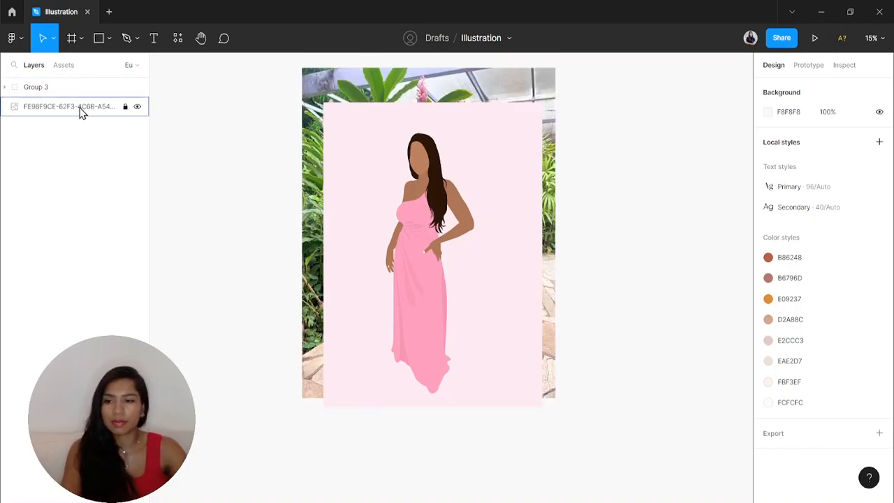
click(82, 107)
double_click(373, 147)
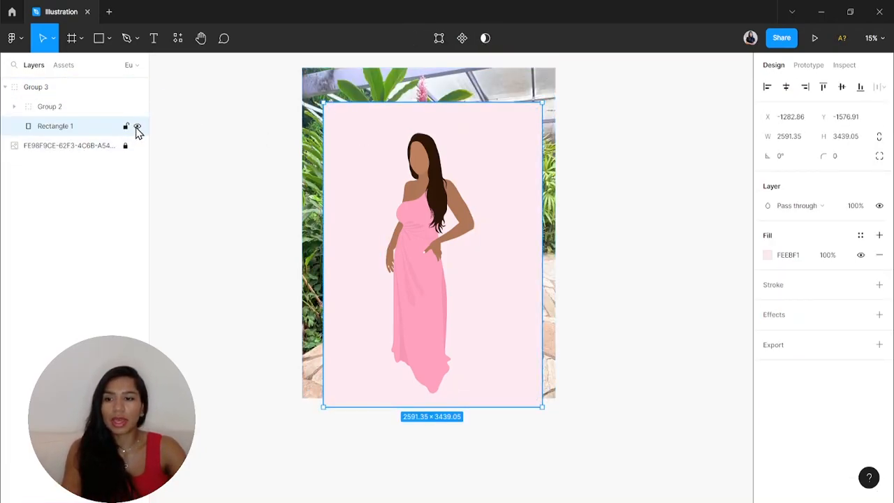
click(137, 128)
click(229, 175)
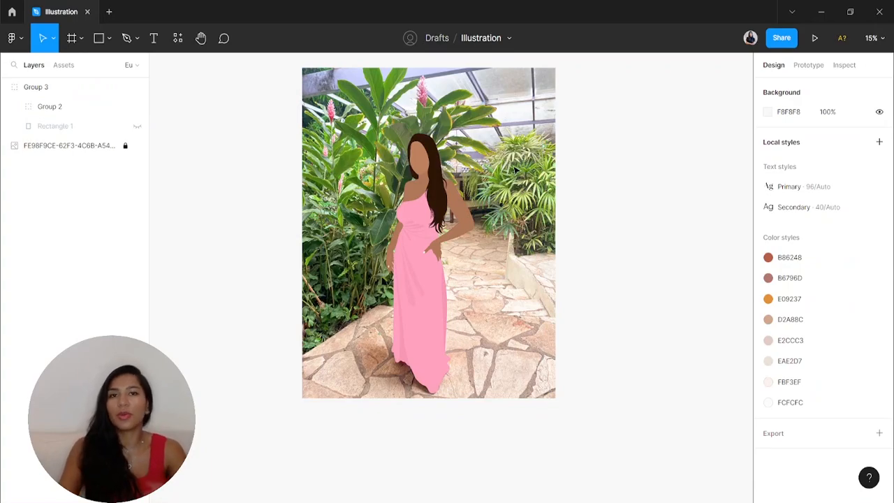
Show the pink background rectangle again and stretch its top and side edges to the photo's edges, about 2999 × 3829
click(137, 126)
click(351, 143)
drag(323, 103, 305, 66)
key(ctrl+z)
drag(327, 104, 301, 68)
drag(539, 173, 556, 172)
click(641, 258)
click(524, 199)
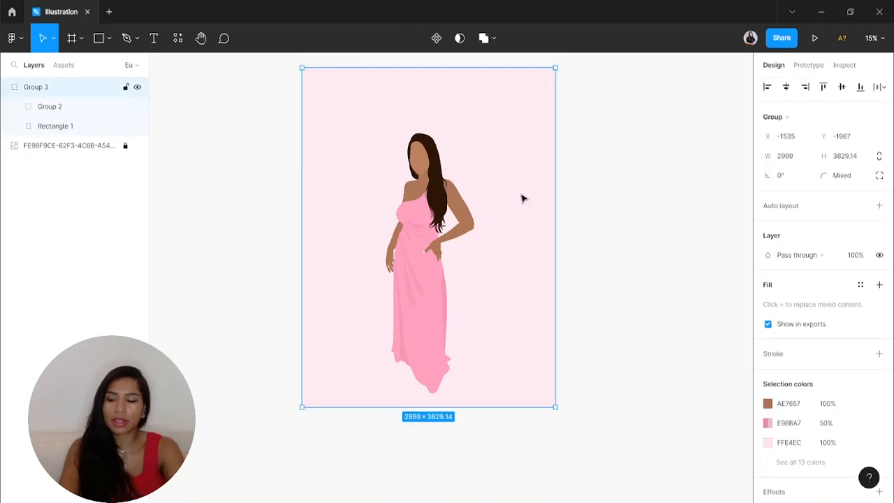
key(ctrl+shift+g)
key(ctrl+g)
click(605, 202)
Duplicate the reference photo, unlock the copy and place it to the left of the illustration with a narrow gap for comparison
scroll(605, 202, down, 2)
click(48, 107)
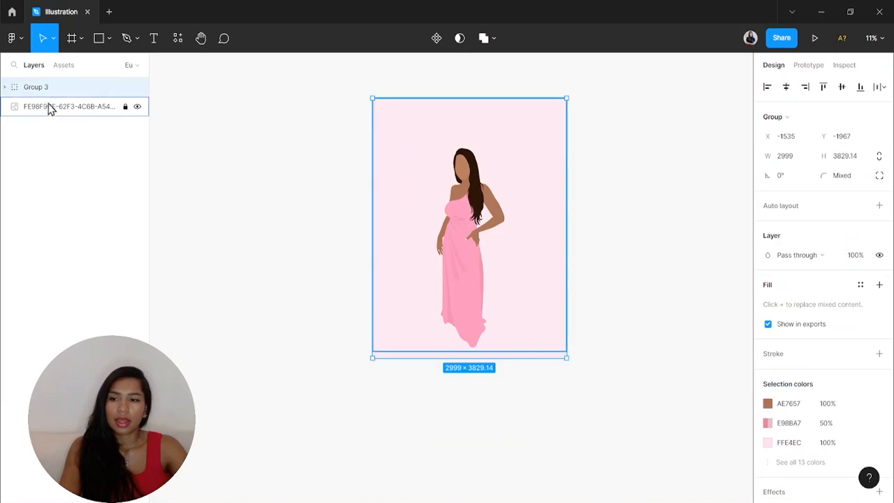
key(ctrl+d)
click(126, 107)
drag(535, 200, 310, 202)
scroll(488, 196, left, 4)
scroll(513, 194, up, 2)
drag(518, 191, 474, 216)
click(523, 96)
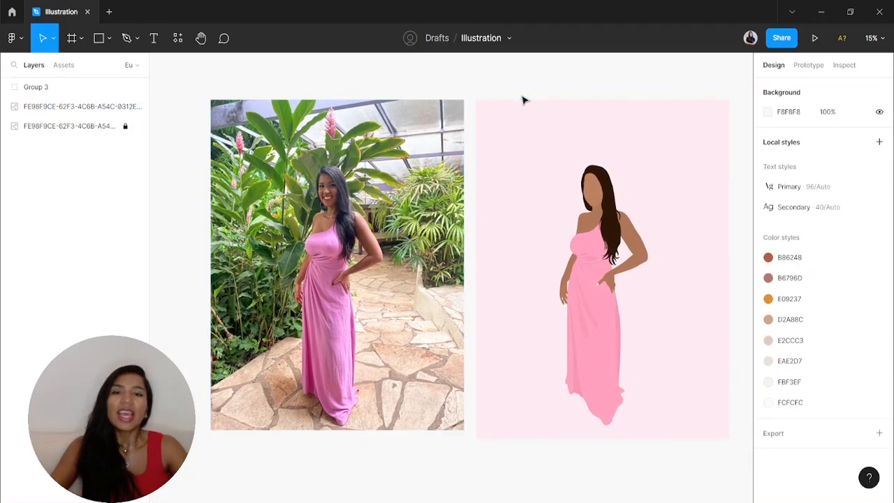